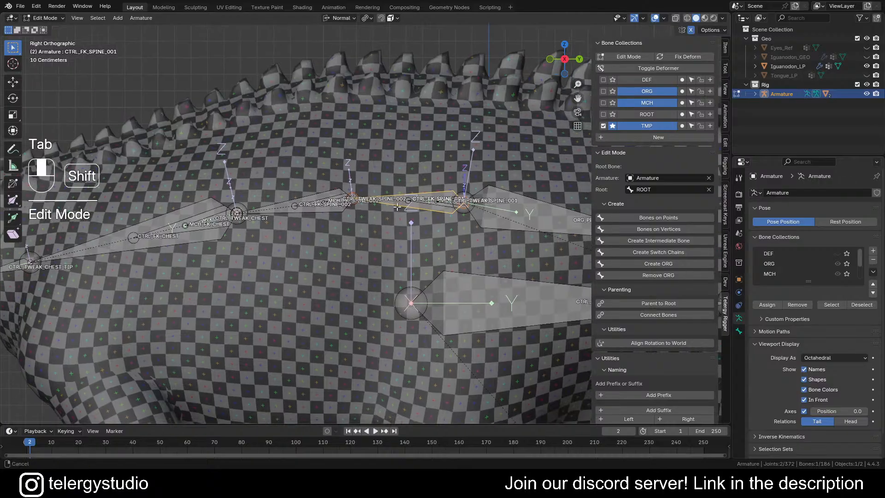
- Duplicate the CTRL_FK_SPINE_001 bone in place and scale the copy up until it reaches the start of the chest
{"action": "key", "text": "shift+d"}
{"action": "right_click", "coordinate": [414, 234]}
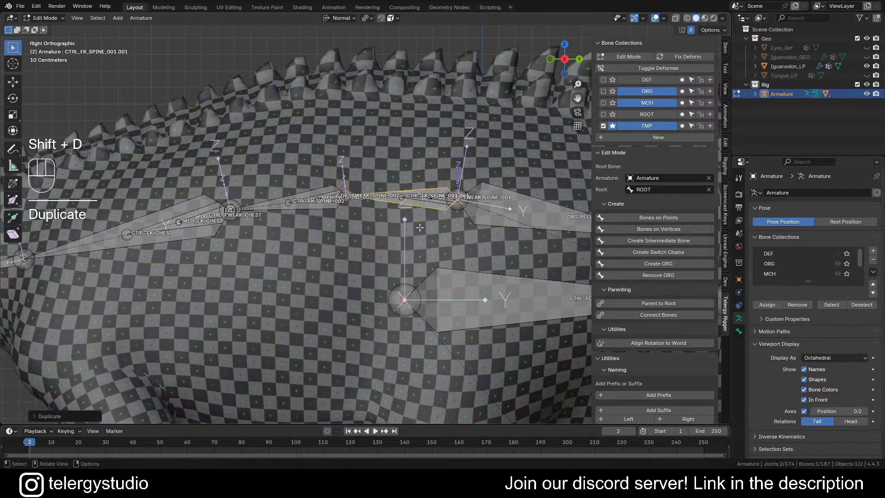
{"action": "key", "text": "s"}
{"action": "left_click", "coordinate": [515, 252]}
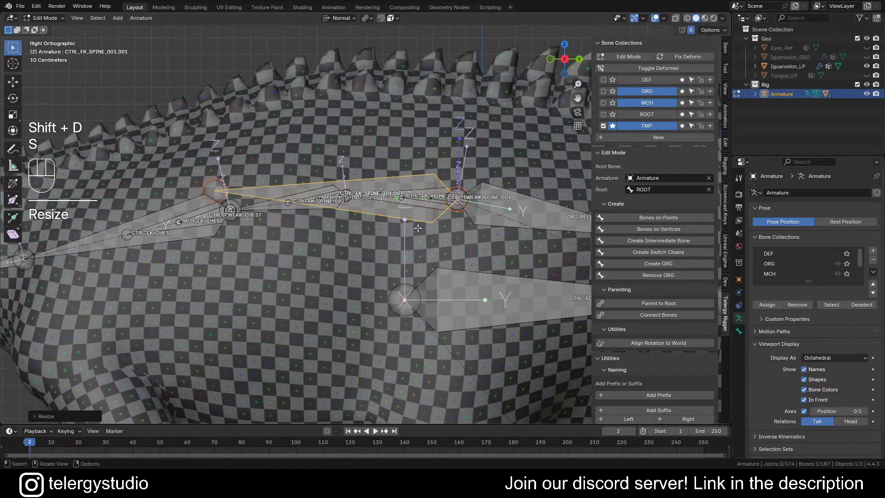
- Parent the enlarged duplicate bone to CTRL_TORSO with Keep Offset
{"action": "left_click", "coordinate": [458, 340], "text": "shift"}
{"action": "key", "text": "ctrl+p"}
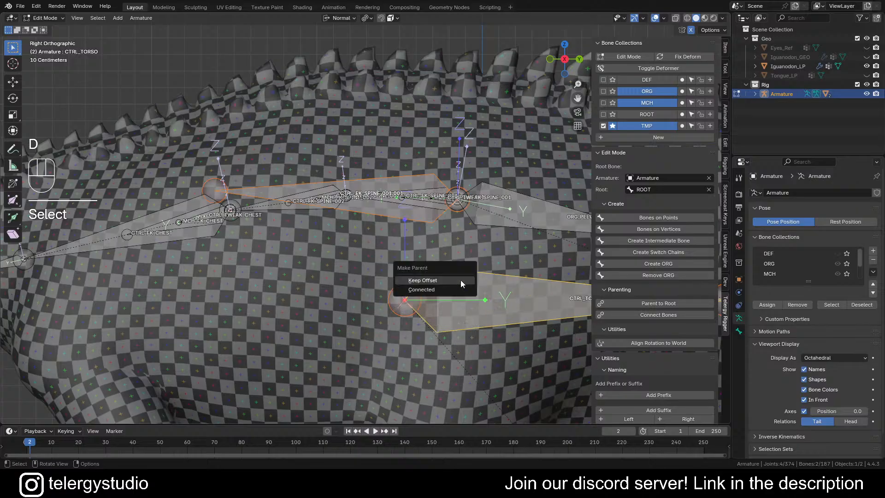
{"action": "left_click", "coordinate": [460, 280]}
- Rename the enlarged duplicate bone to CTRL_CHEST_MASTER
{"action": "left_click", "coordinate": [270, 193]}
{"action": "key", "text": "F2"}
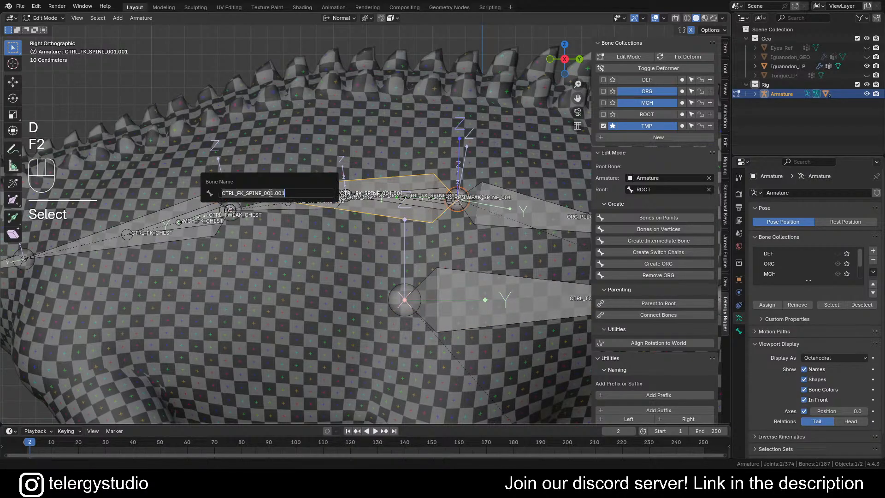
{"action": "type", "text": "CTR"}
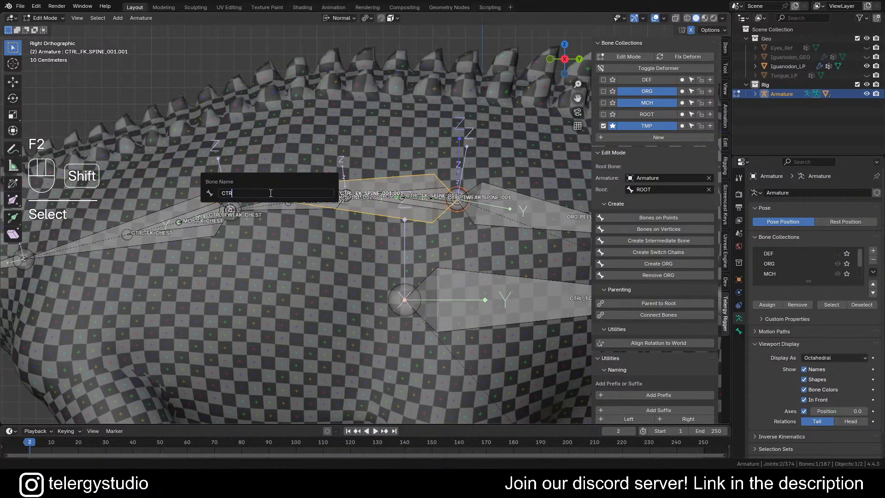
{"action": "type", "text": "L_"}
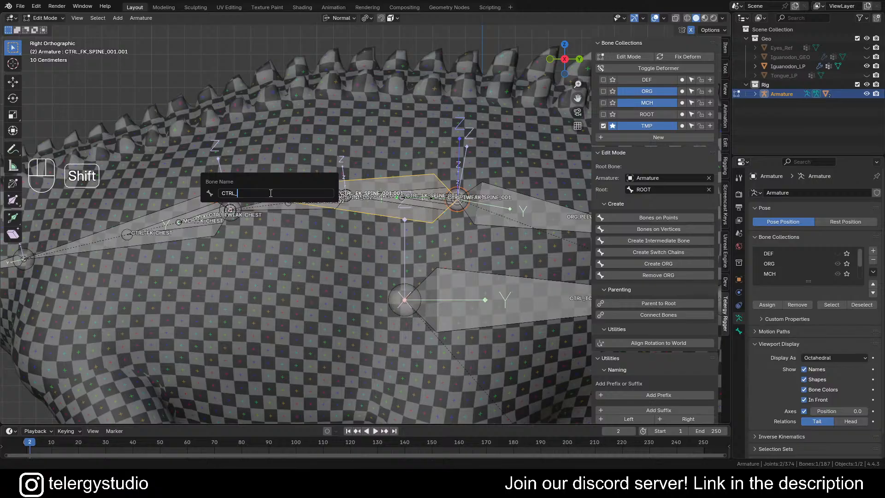
{"action": "type", "text": "CHEST_MASTER"}
{"action": "key", "text": "Return"}
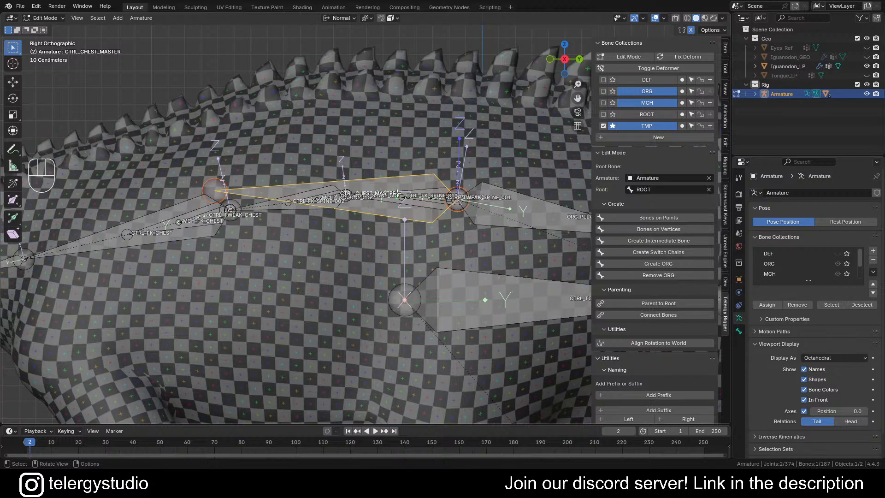
- In Pose Mode, add the MCH_FK spine and chest bones to the selection by name and hide everything except them and CTRL_CHEST_MASTER
{"action": "scroll", "coordinate": [405, 203], "scroll_direction": "down", "scroll_amount": 4}
{"action": "middle_click_drag", "start_coordinate": [416, 213], "coordinate": [389, 214], "text": "shift"}
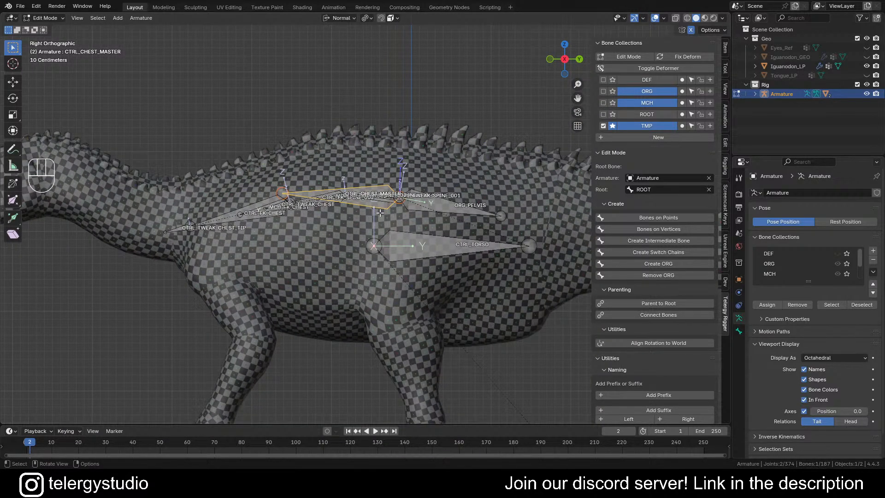
{"action": "mouse_move", "coordinate": [381, 213]}
{"action": "middle_mouse_down", "text": "shift"}
{"action": "mouse_move", "coordinate": [390, 198]}
{"action": "mouse_move", "coordinate": [368, 209]}
{"action": "middle_mouse_up", "text": "shift"}
{"action": "scroll", "coordinate": [382, 211], "scroll_direction": "up", "scroll_amount": 2}
{"action": "key", "text": "Tab"}
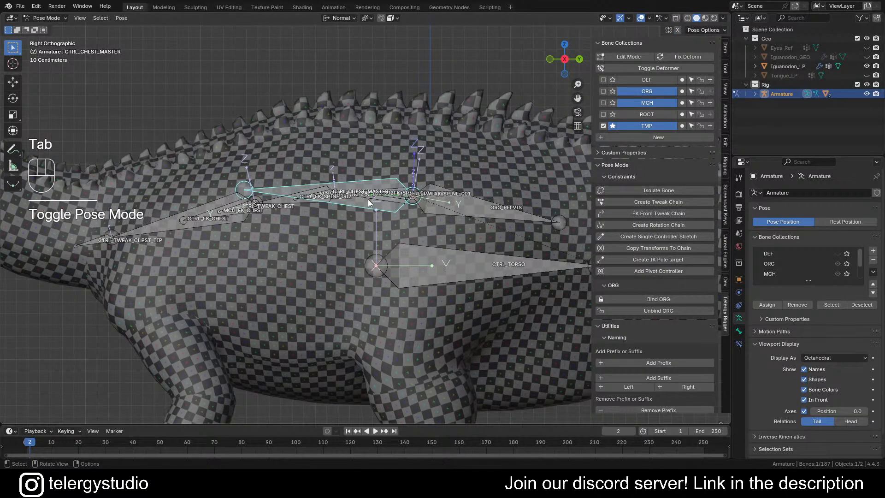
{"action": "key", "text": "ctrl+f"}
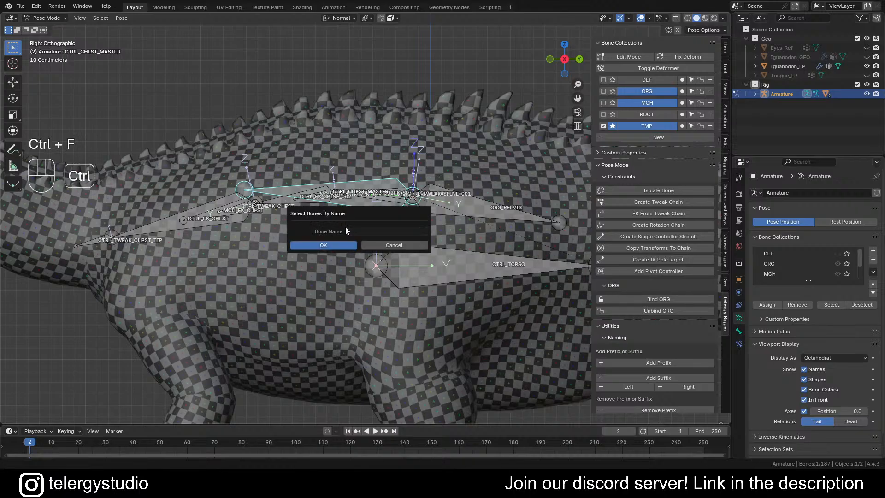
{"action": "left_click", "coordinate": [373, 231]}
{"action": "type", "text": "CTRL_FK"}
{"action": "key", "text": "Return"}
{"action": "key", "text": "Return"}
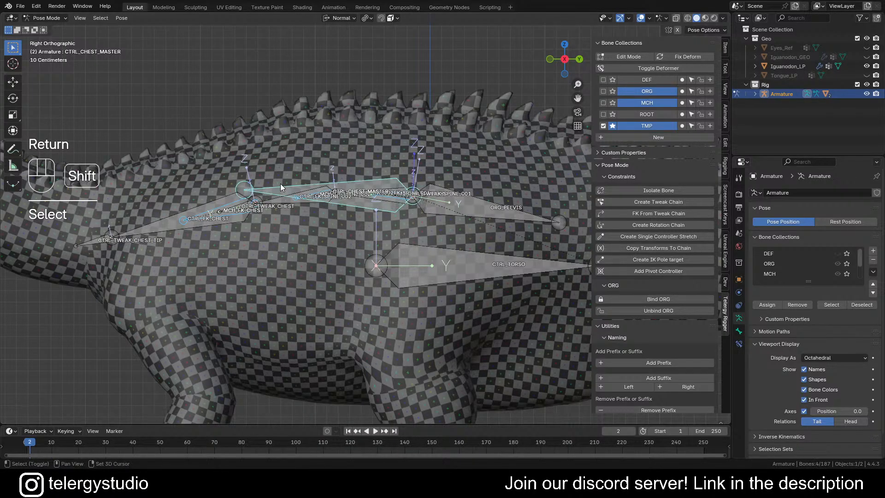
{"action": "key", "text": "shift+h"}
{"action": "key", "text": "alt+a"}
- Add a Copy Rotation constraint to MCH_FK_SPINE_001 with CTRL_CHEST_MASTER as its target
{"action": "scroll", "coordinate": [380, 198], "scroll_direction": "up", "scroll_amount": 3}
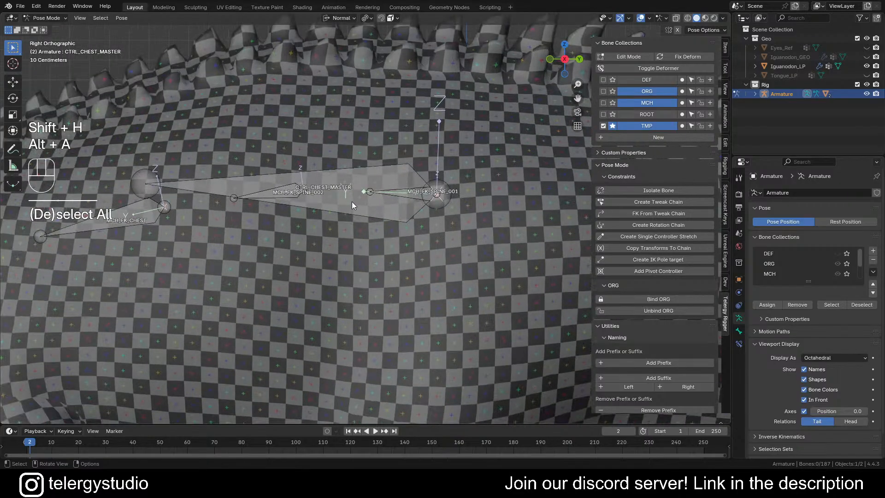
{"action": "left_click", "coordinate": [352, 201]}
{"action": "middle_click_drag", "start_coordinate": [353, 230], "coordinate": [360, 201], "text": "shift"}
{"action": "left_click", "coordinate": [419, 199], "text": "alt+shift"}
{"action": "left_click", "coordinate": [419, 199]}
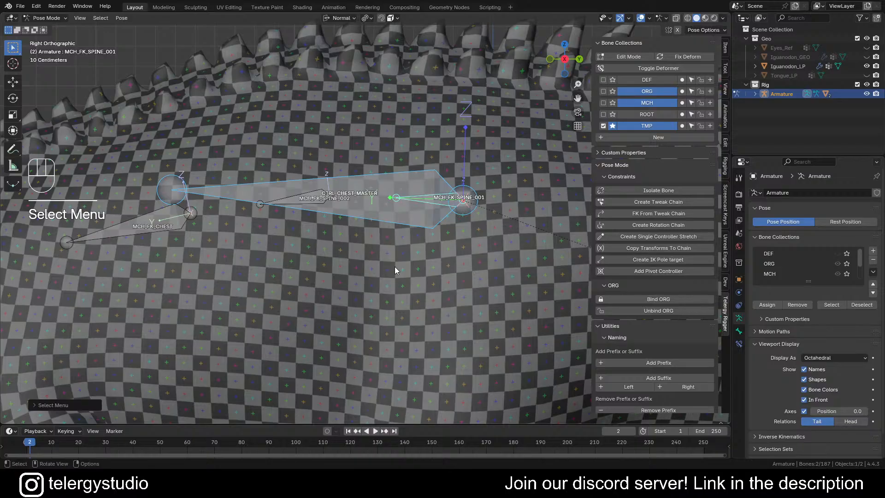
{"action": "key", "text": "d"}
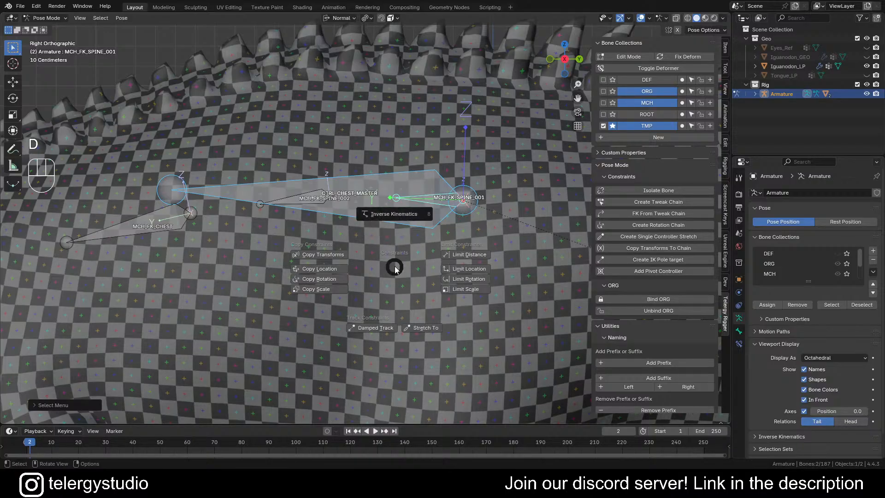
{"action": "left_click", "coordinate": [319, 279]}
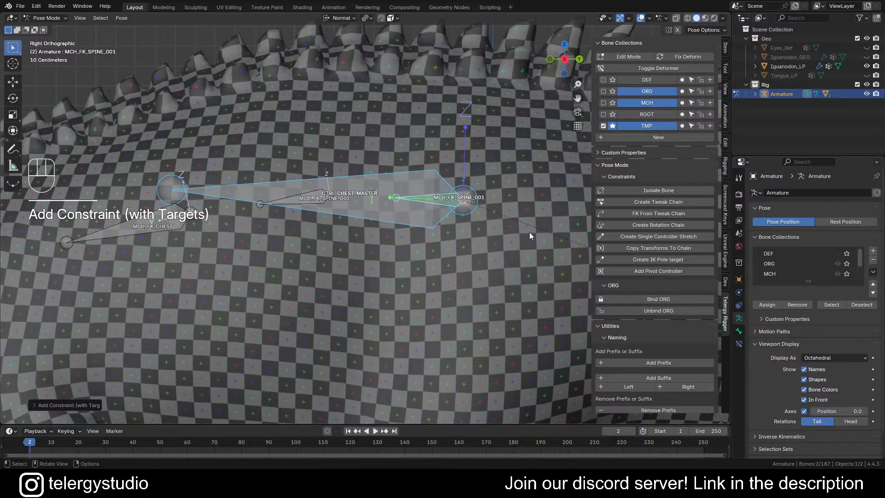
- Set both the target and owner spaces of the Copy Rotation constraint to Local Space
{"action": "left_click", "coordinate": [739, 344]}
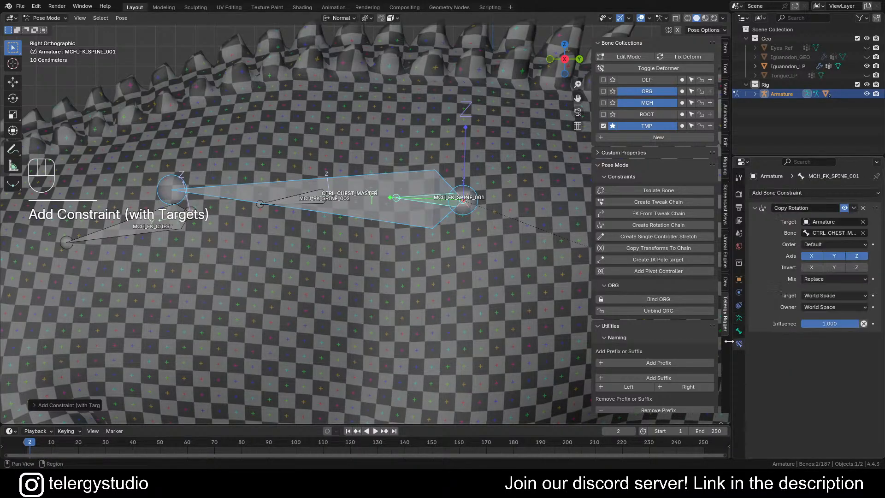
{"action": "left_click", "coordinate": [830, 295]}
{"action": "left_click", "coordinate": [793, 350]}
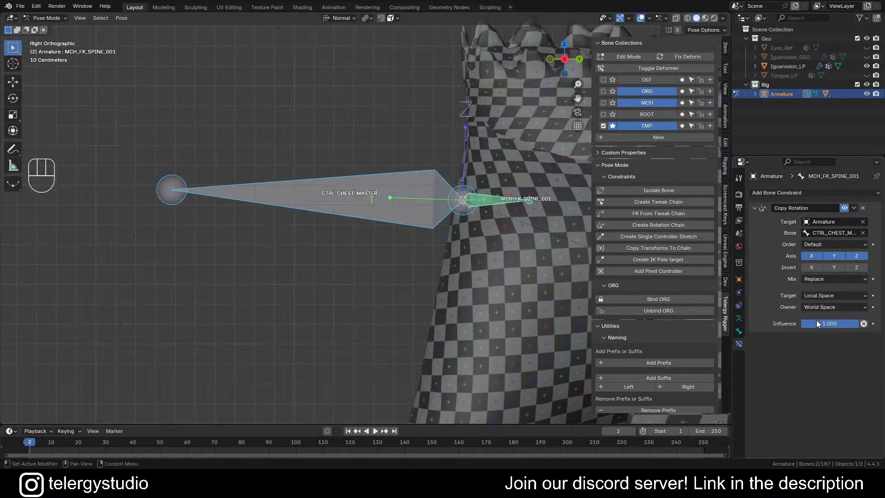
{"action": "left_click", "coordinate": [819, 307]}
{"action": "left_click", "coordinate": [819, 363]}
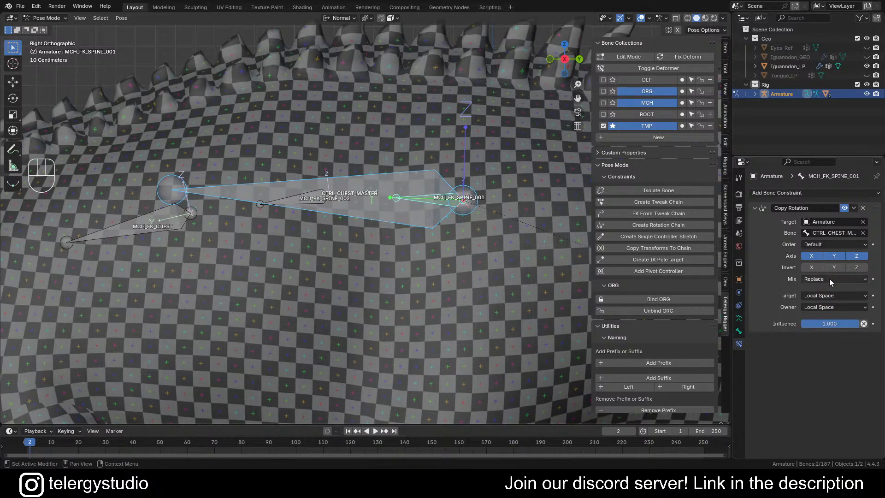
- Copy the bone constraints from MCH_FK_SPINE_001 to MCH_FK_SPINE_002 and MCH_FK_CHEST
{"action": "scroll", "coordinate": [473, 238], "scroll_direction": "down", "scroll_amount": 2}
{"action": "middle_click_drag", "start_coordinate": [419, 219], "coordinate": [497, 224], "text": "shift"}
{"action": "scroll", "coordinate": [522, 224], "scroll_direction": "up", "scroll_amount": 2}
{"action": "left_click", "coordinate": [533, 222], "text": "alt"}
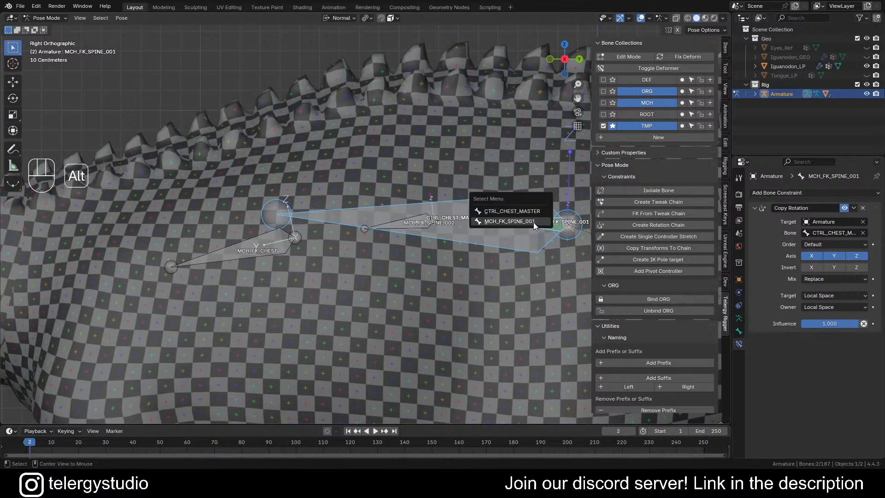
{"action": "left_click", "coordinate": [511, 221]}
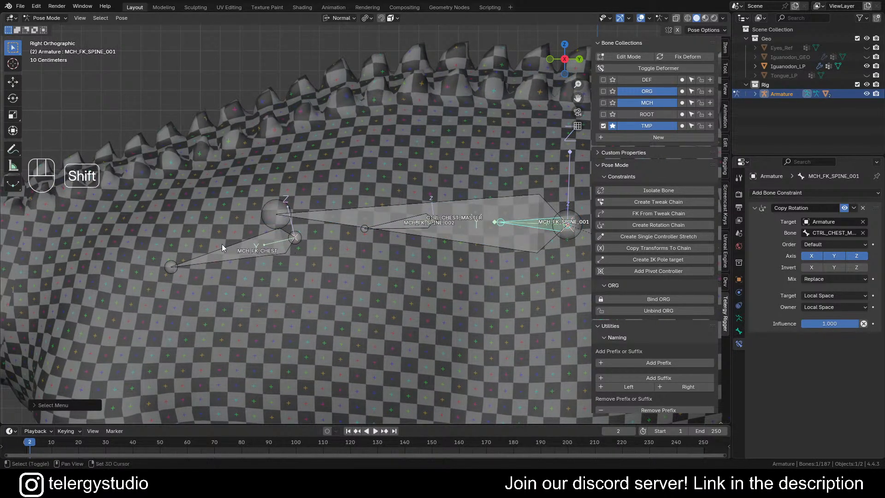
{"action": "left_click_drag", "start_coordinate": [222, 244], "coordinate": [369, 251], "text": "shift"}
{"action": "scroll", "coordinate": [369, 252], "scroll_direction": "up", "scroll_amount": 4}
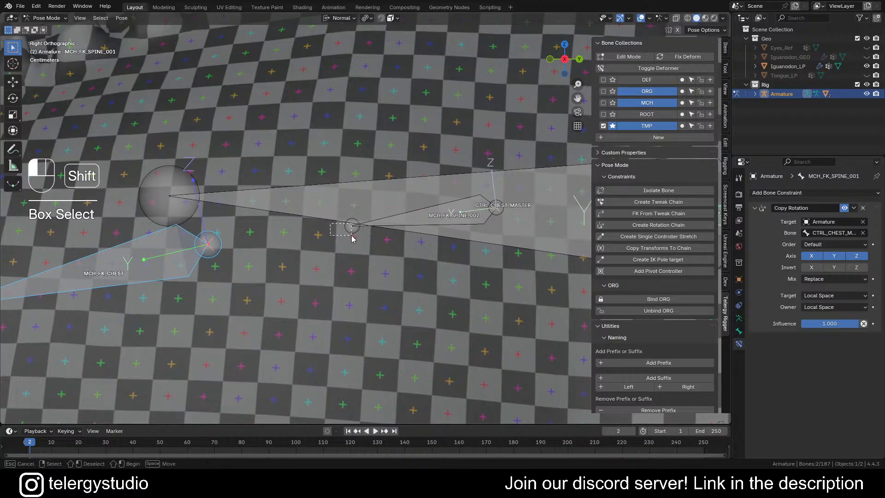
{"action": "left_click", "coordinate": [352, 235], "text": "shift"}
{"action": "scroll", "coordinate": [364, 236], "scroll_direction": "down", "scroll_amount": 4}
{"action": "key", "text": "ctrl+c"}
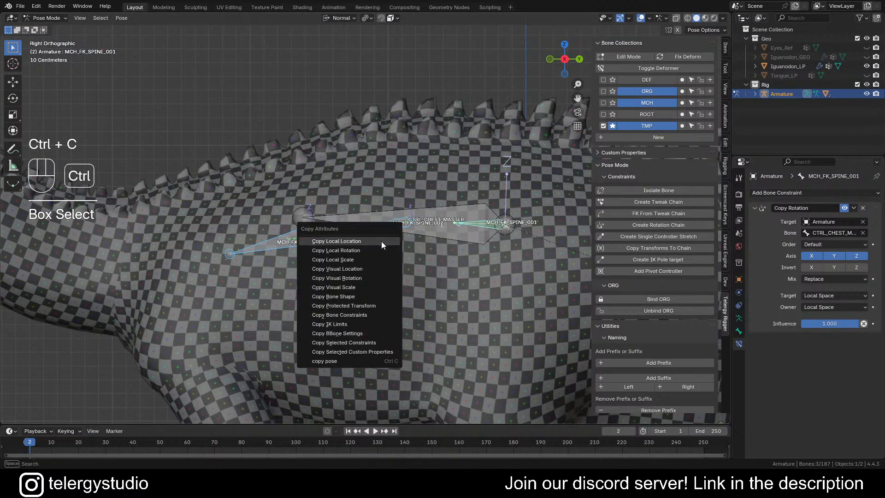
{"action": "left_click", "coordinate": [365, 314]}
{"action": "scroll", "coordinate": [375, 222], "scroll_direction": "down", "scroll_amount": 3}
{"action": "middle_click_drag", "start_coordinate": [408, 229], "coordinate": [354, 230], "text": "shift"}
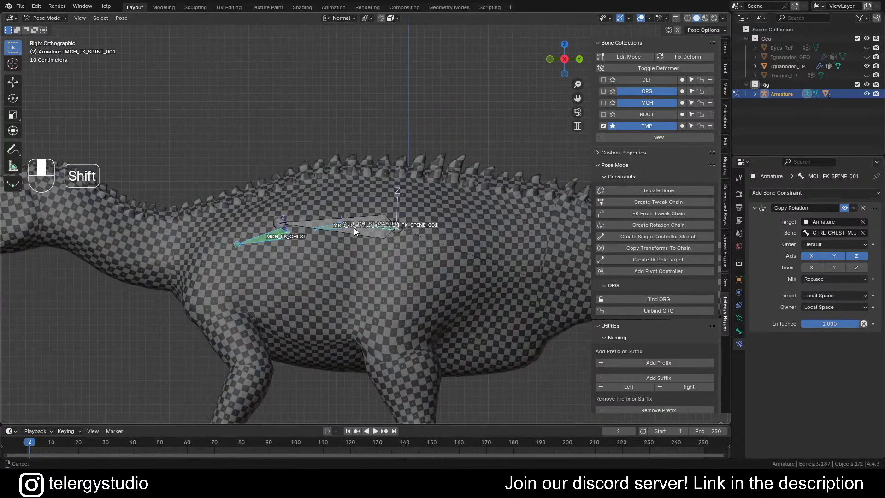
{"action": "key", "text": "ctrl+c"}
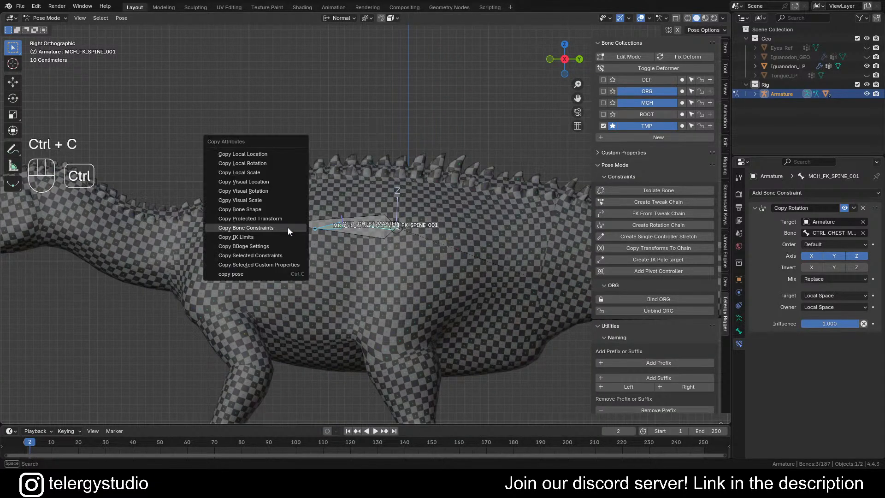
{"action": "left_click", "coordinate": [259, 209]}
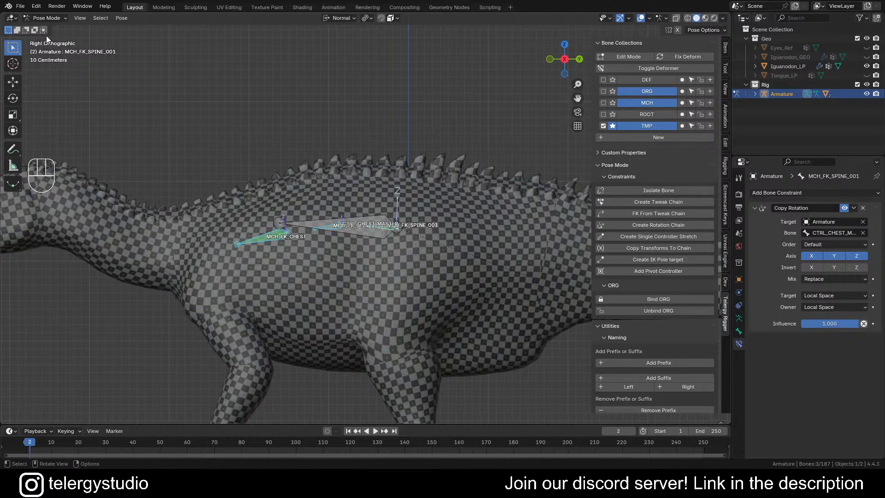
{"action": "left_click", "coordinate": [36, 6]}
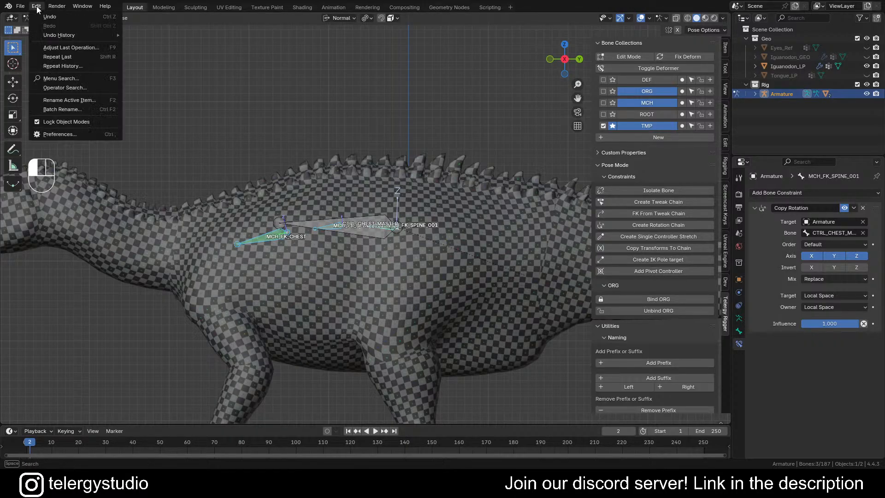
{"action": "left_click", "coordinate": [76, 134]}
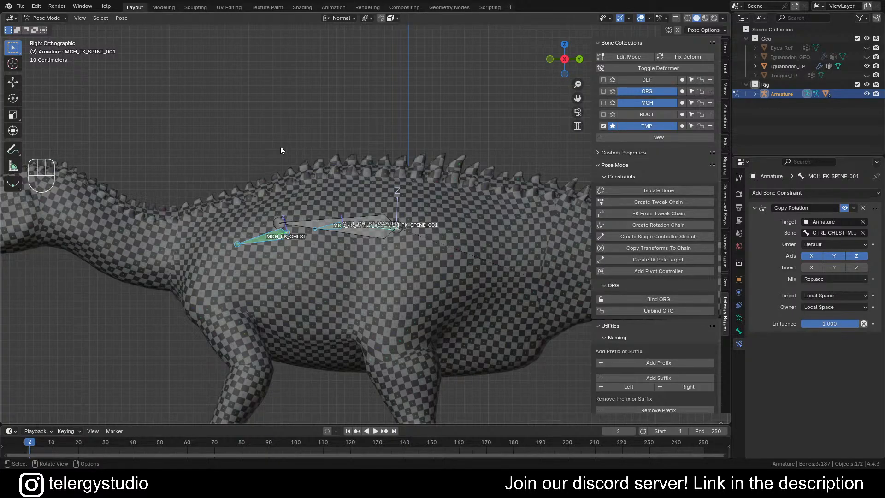
- Test the chest control by rotating CTRL_CHEST_MASTER in side view and with free trackball rotation
{"action": "scroll", "coordinate": [315, 217], "scroll_direction": "up", "scroll_amount": 2}
{"action": "middle_click_drag", "start_coordinate": [315, 217], "coordinate": [339, 196], "text": "shift"}
{"action": "left_click", "coordinate": [326, 204]}
{"action": "key", "text": "r"}
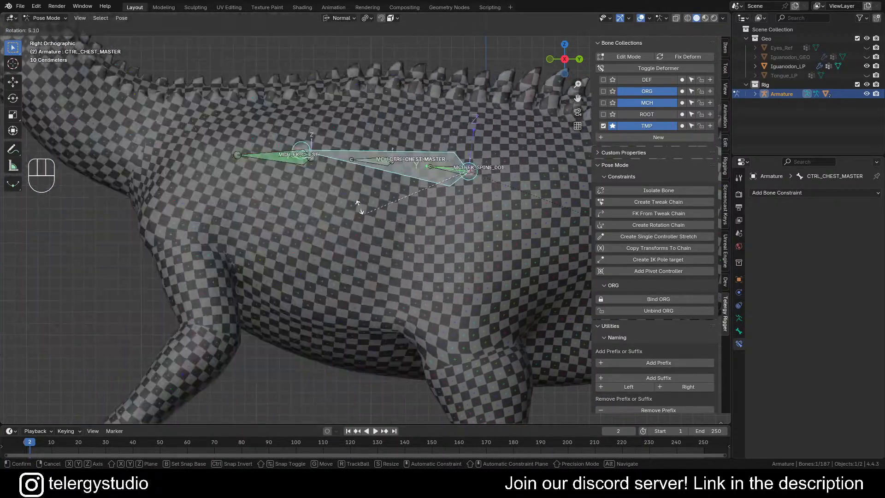
{"action": "right_click", "coordinate": [333, 168]}
{"action": "scroll", "coordinate": [334, 168], "scroll_direction": "down", "scroll_amount": 5}
{"action": "middle_click_drag", "start_coordinate": [334, 168], "coordinate": [336, 157]}
{"action": "key", "text": "r"}
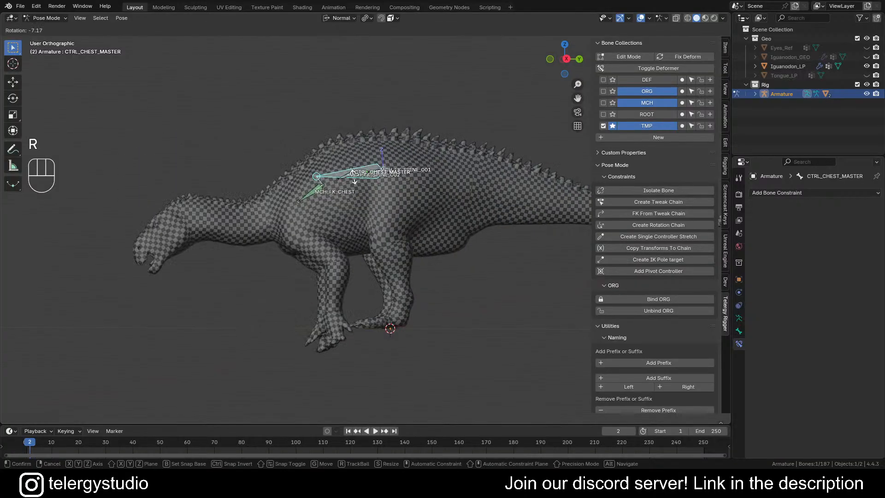
{"action": "key", "text": "r"}
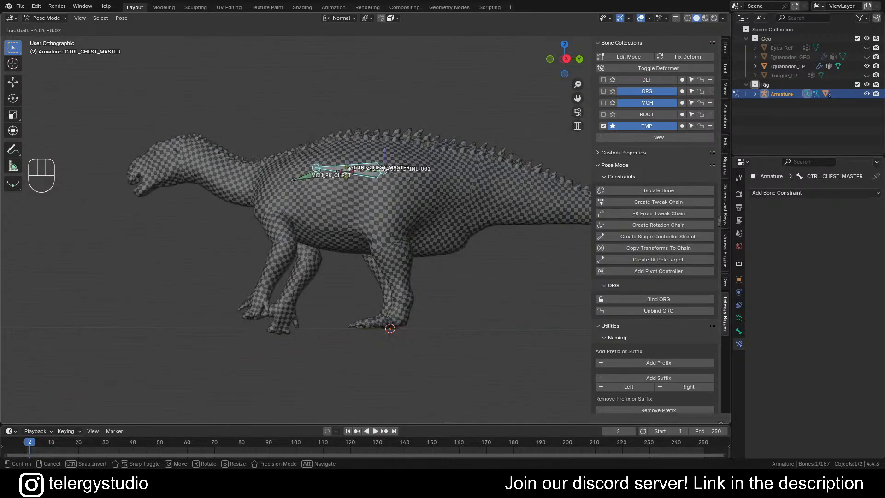
{"action": "left_click", "coordinate": [353, 177]}
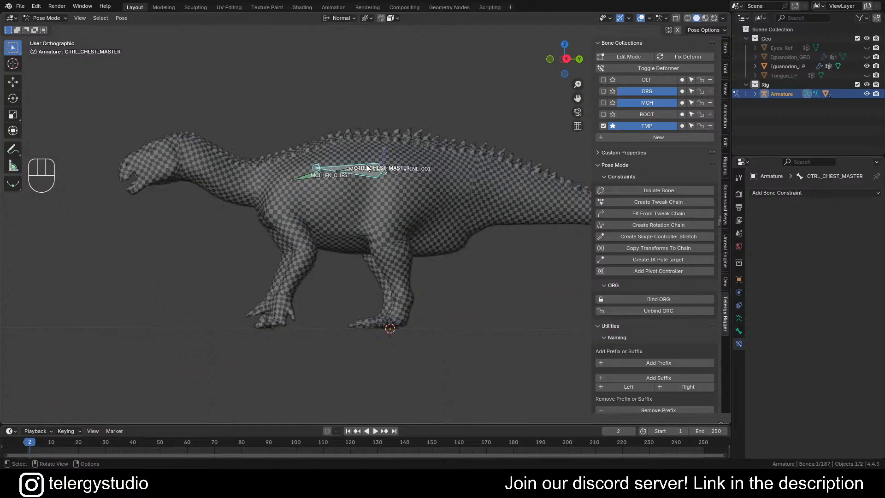
{"action": "mouse_move", "coordinate": [353, 190]}
{"action": "middle_mouse_down"}
{"action": "mouse_move", "coordinate": [302, 167]}
{"action": "mouse_move", "coordinate": [350, 171]}
{"action": "mouse_move", "coordinate": [357, 181]}
{"action": "mouse_move", "coordinate": [338, 162]}
{"action": "mouse_move", "coordinate": [339, 180]}
{"action": "mouse_move", "coordinate": [350, 183]}
{"action": "mouse_move", "coordinate": [412, 182]}
{"action": "mouse_move", "coordinate": [356, 184]}
{"action": "middle_mouse_up"}
{"action": "scroll", "coordinate": [325, 148], "scroll_direction": "up", "scroll_amount": 4}
{"action": "scroll", "coordinate": [338, 150], "scroll_direction": "up", "scroll_amount": 2}
{"action": "left_click", "coordinate": [296, 186]}
{"action": "left_click", "coordinate": [347, 192]}
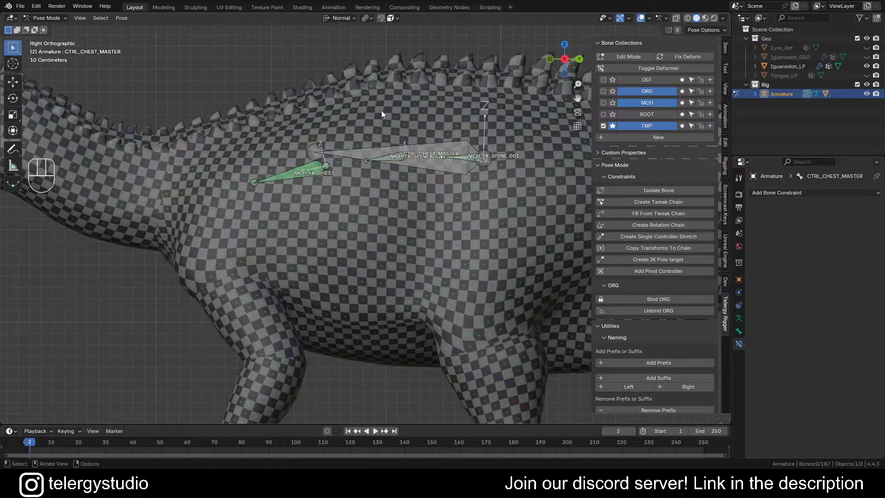
{"action": "left_click", "coordinate": [348, 148]}
{"action": "scroll", "coordinate": [347, 146], "scroll_direction": "down", "scroll_amount": 3}
{"action": "middle_click_drag", "start_coordinate": [348, 147], "coordinate": [369, 185], "text": "shift"}
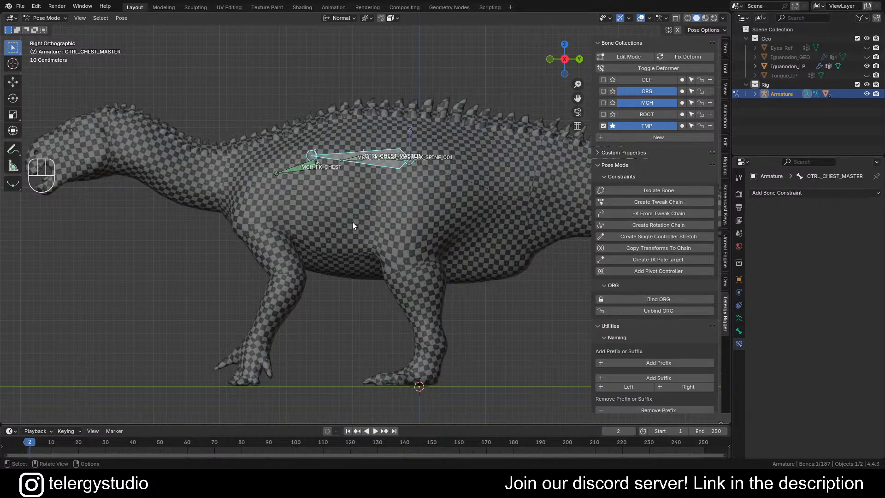
{"action": "middle_click_drag", "start_coordinate": [383, 205], "coordinate": [408, 232], "text": "shift"}
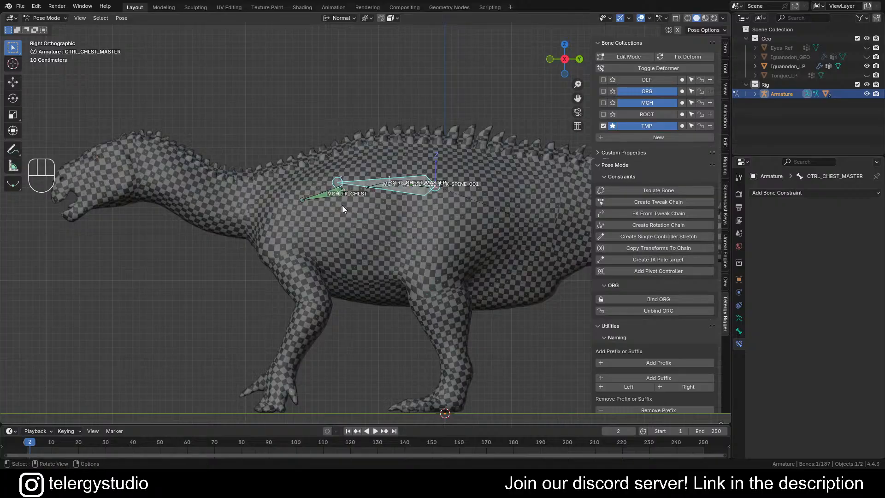
{"action": "scroll", "coordinate": [364, 183], "scroll_direction": "up", "scroll_amount": 1}
{"action": "left_click", "coordinate": [360, 179]}
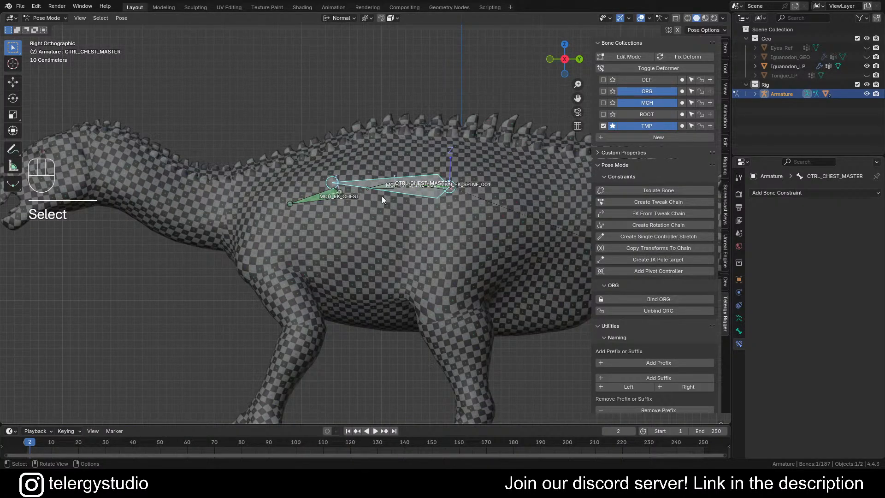
- Assign MCH_FK_CHEST, MCH_FK_SPINE_002 and MCH_FK_SPINE_001 together to the MCH bone collection
{"action": "left_click", "coordinate": [309, 197]}
{"action": "scroll", "coordinate": [384, 187], "scroll_direction": "up", "scroll_amount": 5}
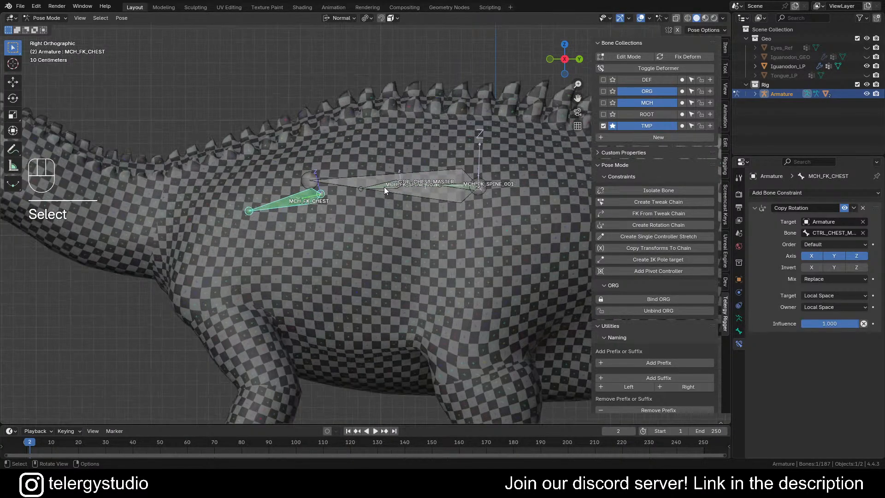
{"action": "left_click", "coordinate": [386, 185], "text": "alt+shift"}
{"action": "left_click", "coordinate": [386, 191]}
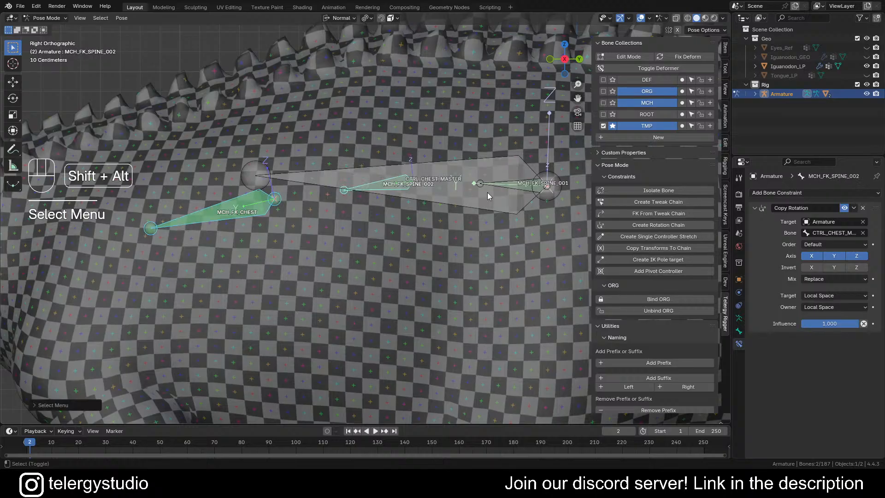
{"action": "left_click", "coordinate": [487, 192], "text": "alt+shift"}
{"action": "left_click", "coordinate": [491, 195]}
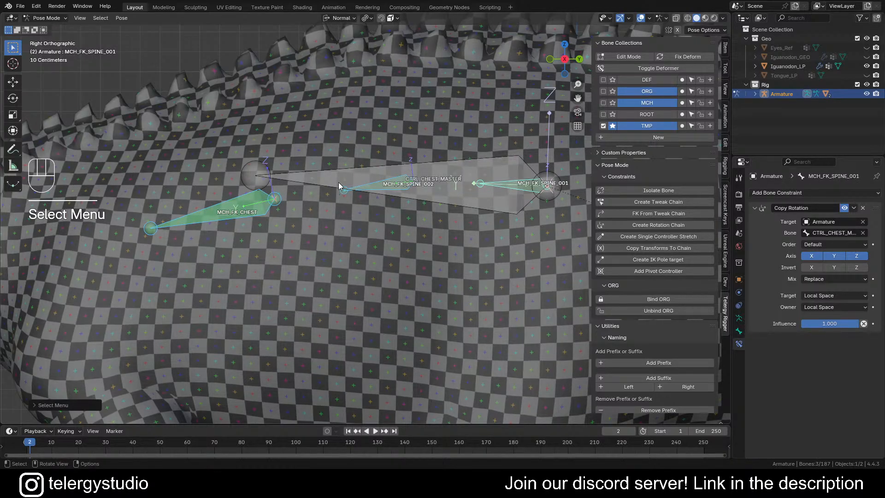
{"action": "left_click", "coordinate": [681, 104]}
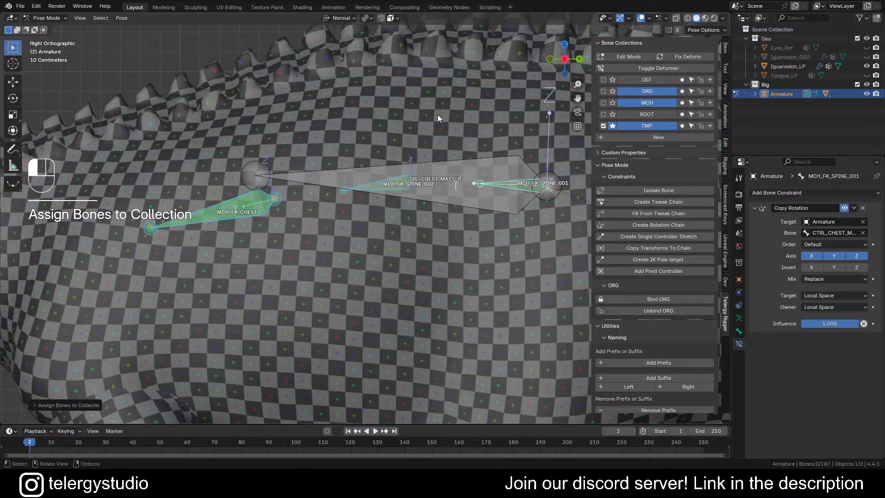
- Reveal all hidden bones of the armature and clear the bone selection
{"action": "left_click", "coordinate": [410, 175]}
{"action": "key", "text": "alt+h"}
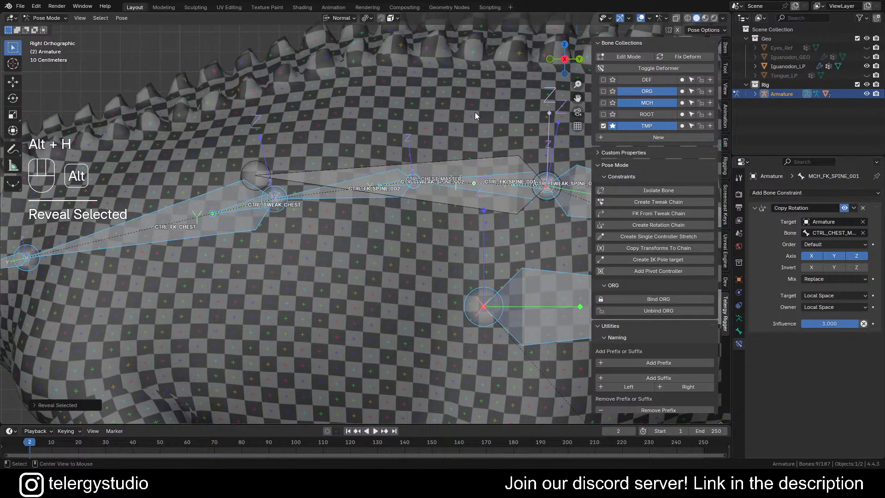
{"action": "key", "text": "alt+a"}
{"action": "scroll", "coordinate": [442, 100], "scroll_direction": "down", "scroll_amount": 2}
{"action": "middle_click_drag", "start_coordinate": [484, 103], "coordinate": [380, 91], "text": "shift"}
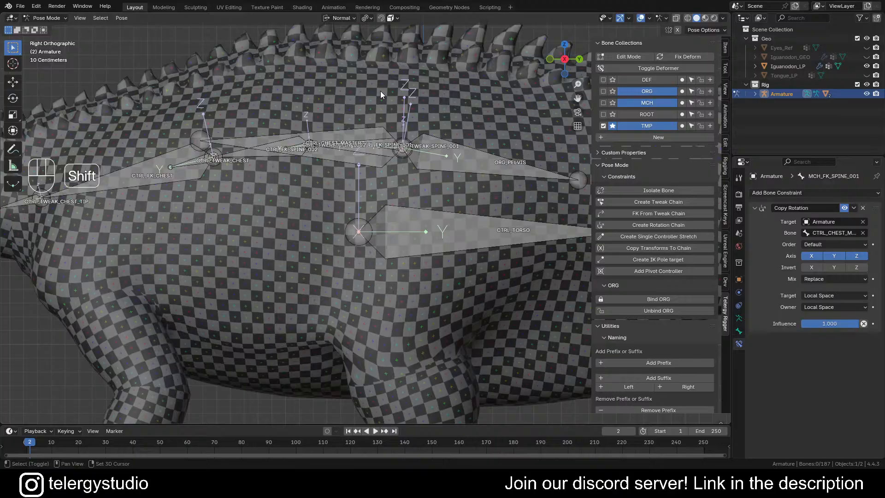
- Turn off solo for the TMP bone collection and add a pivot controller to CTRL_TORSO
{"action": "left_click", "coordinate": [429, 224]}
{"action": "scroll", "coordinate": [322, 158], "scroll_direction": "down", "scroll_amount": 3}
{"action": "middle_click_drag", "start_coordinate": [352, 144], "coordinate": [347, 141], "text": "shift"}
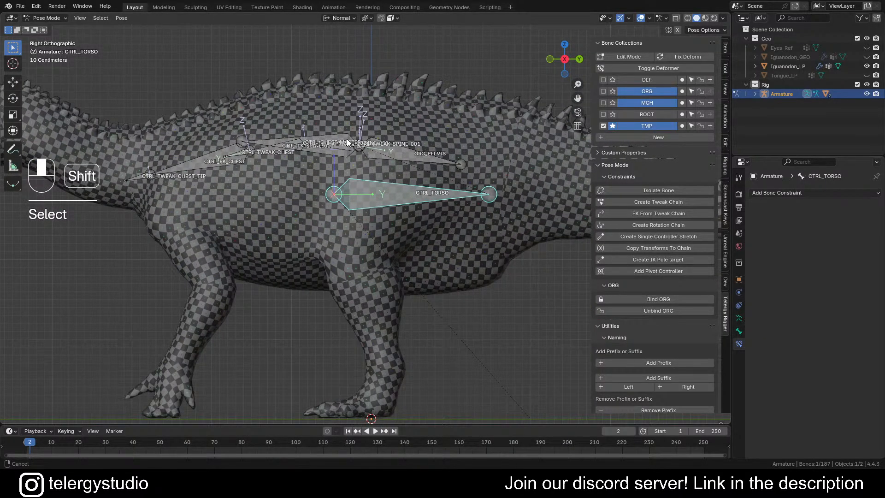
{"action": "left_click", "coordinate": [612, 126]}
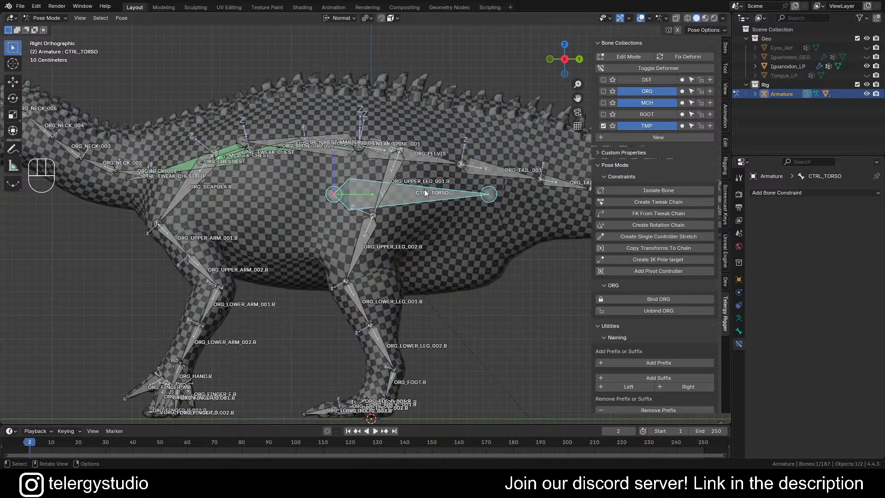
{"action": "left_click", "coordinate": [643, 272]}
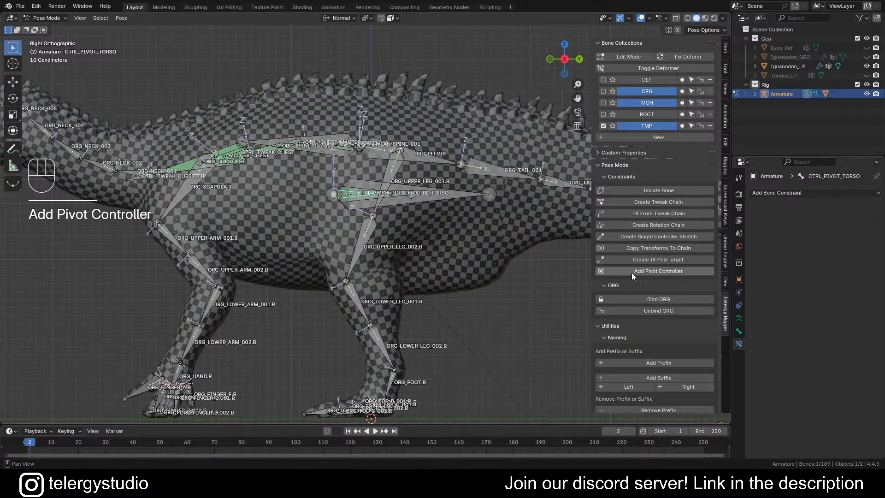
- Assign CTRL_PIVOT_TORSO to the TMP bone collection and solo that collection
{"action": "scroll", "coordinate": [365, 193], "scroll_direction": "up", "scroll_amount": 4}
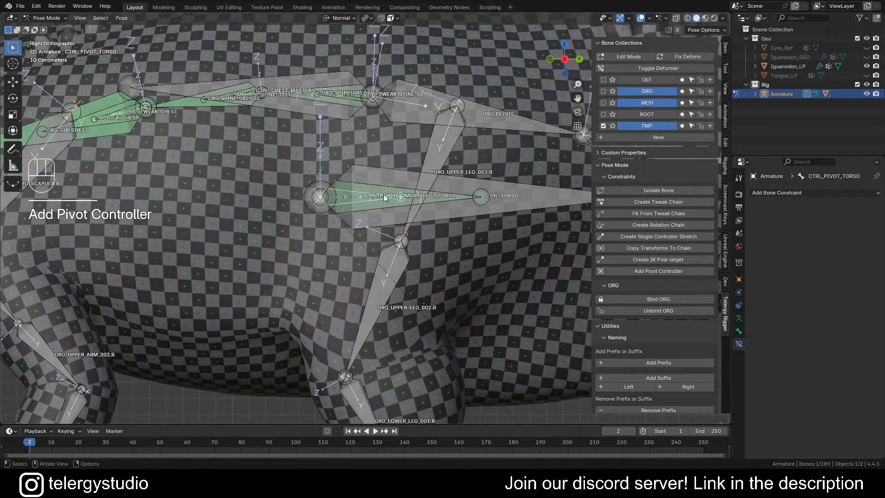
{"action": "left_click", "coordinate": [682, 127]}
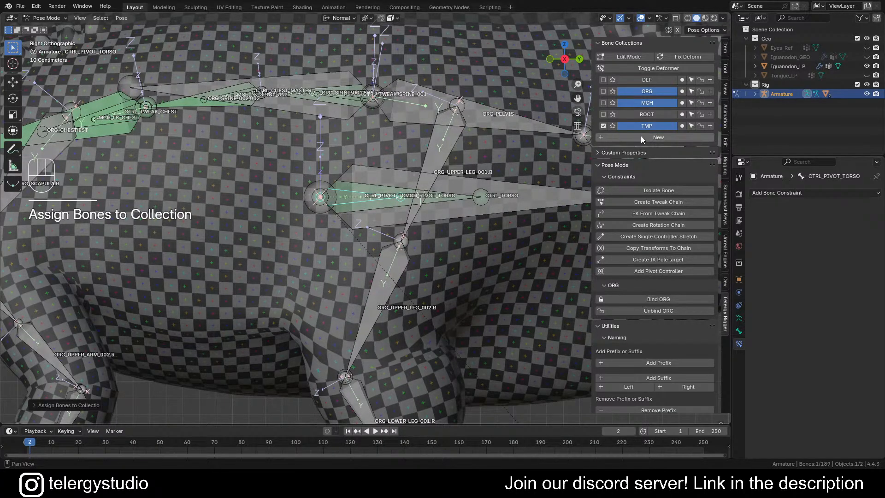
{"action": "left_click", "coordinate": [612, 126]}
{"action": "scroll", "coordinate": [337, 184], "scroll_direction": "down", "scroll_amount": 5}
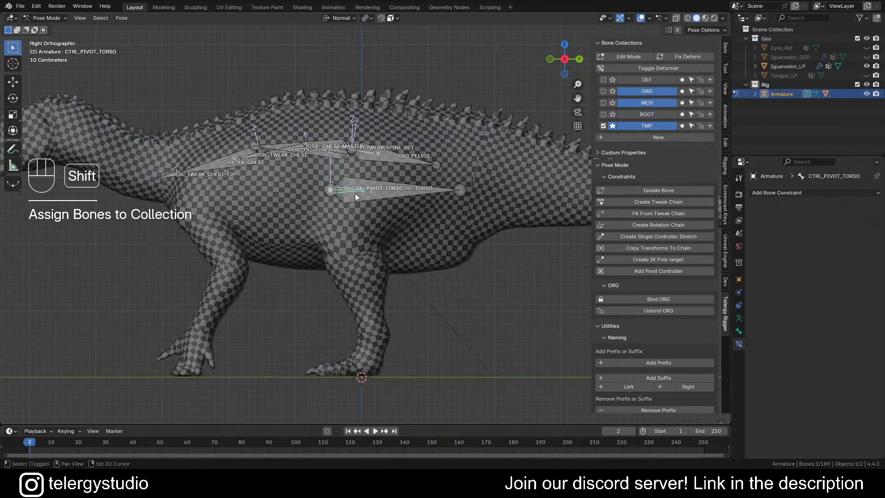
- Rename the ORG_PELVIS bone as CTRL_PELVIS
{"action": "middle_click_drag", "start_coordinate": [362, 194], "coordinate": [400, 202], "text": "shift"}
{"action": "middle_click_drag", "start_coordinate": [342, 175], "coordinate": [413, 218], "text": "shift"}
{"action": "scroll", "coordinate": [419, 203], "scroll_direction": "up", "scroll_amount": 4}
{"action": "left_click", "coordinate": [418, 203]}
{"action": "scroll", "coordinate": [364, 206], "scroll_direction": "down", "scroll_amount": 2}
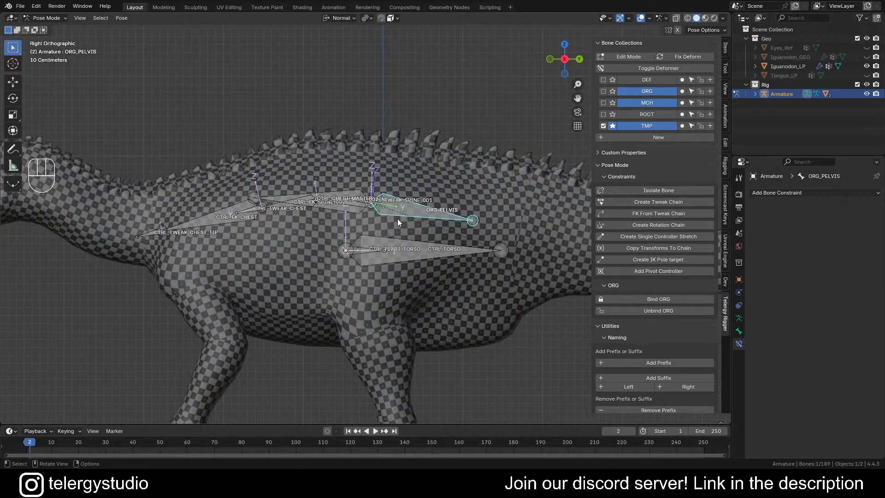
{"action": "key", "text": "F2"}
{"action": "key", "text": "Left"}
{"action": "key", "text": "Right"}
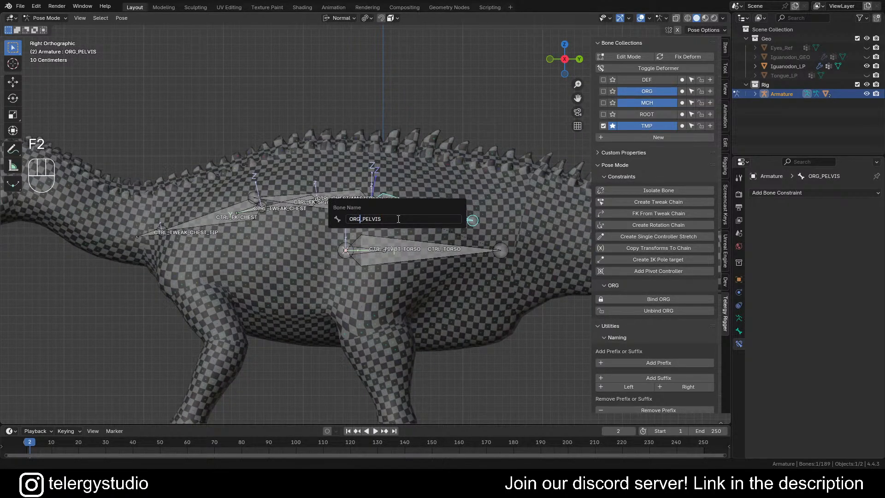
{"action": "key", "text": "BackSpace"}
{"action": "key", "text": "BackSpace"}
{"action": "type", "text": "CTRL"}
{"action": "key", "text": "Return"}
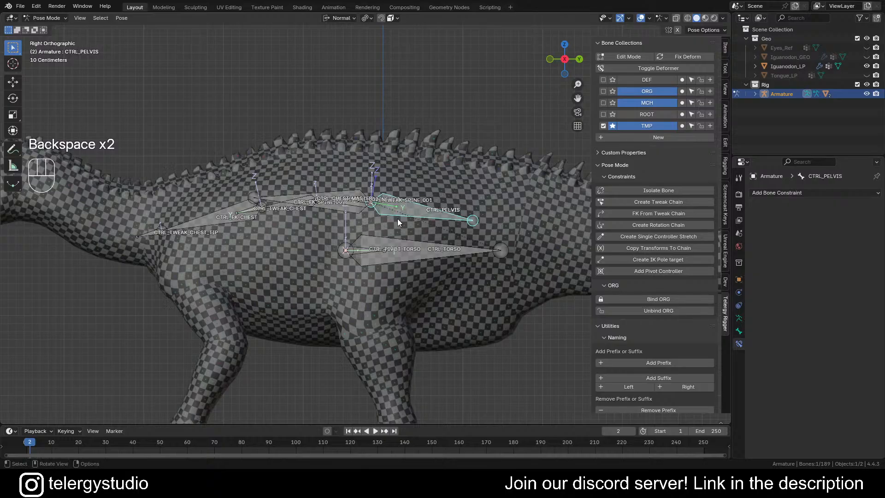
- Create a Chest bone widget for CTRL_CHEST_MASTER and move the WGTS_Armature collection into the Rig collection
{"action": "scroll", "coordinate": [331, 202], "scroll_direction": "up", "scroll_amount": 5}
{"action": "middle_click_drag", "start_coordinate": [349, 206], "coordinate": [370, 212], "text": "shift"}
{"action": "left_click", "coordinate": [388, 212]}
{"action": "scroll", "coordinate": [378, 209], "scroll_direction": "down", "scroll_amount": 4}
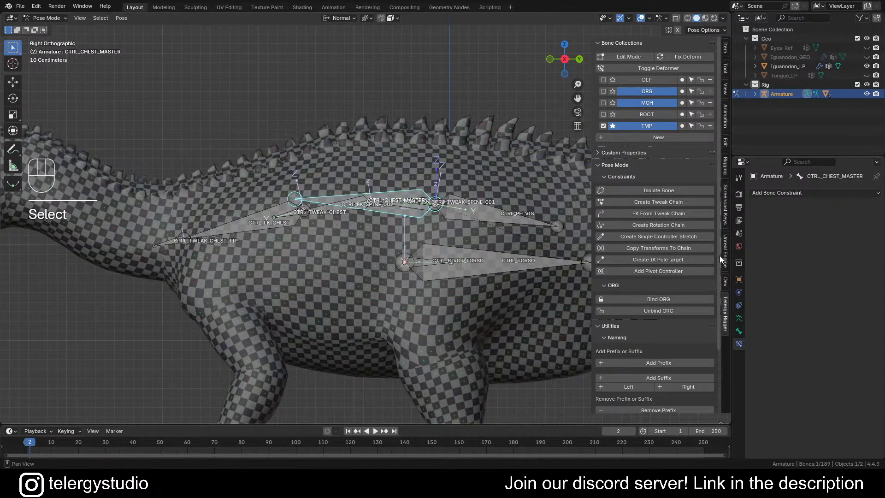
{"action": "left_click", "coordinate": [725, 165]}
{"action": "left_click", "coordinate": [638, 98]}
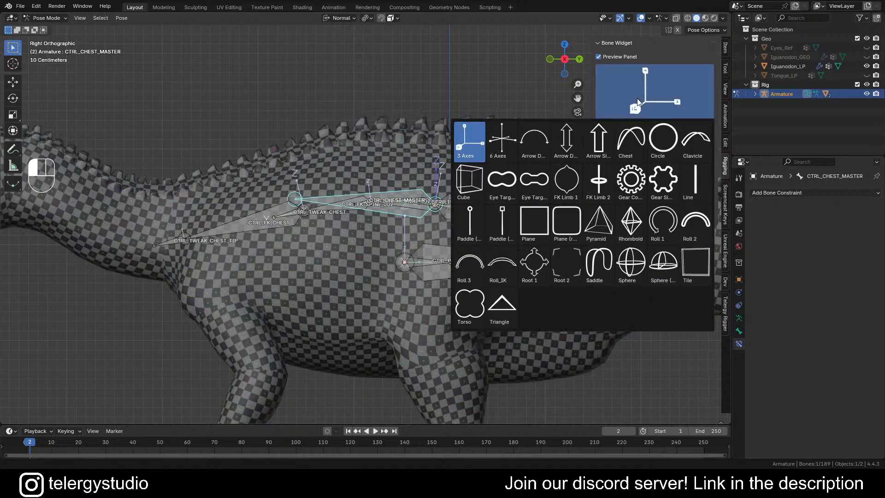
{"action": "left_click", "coordinate": [627, 146]}
{"action": "left_click", "coordinate": [636, 137]}
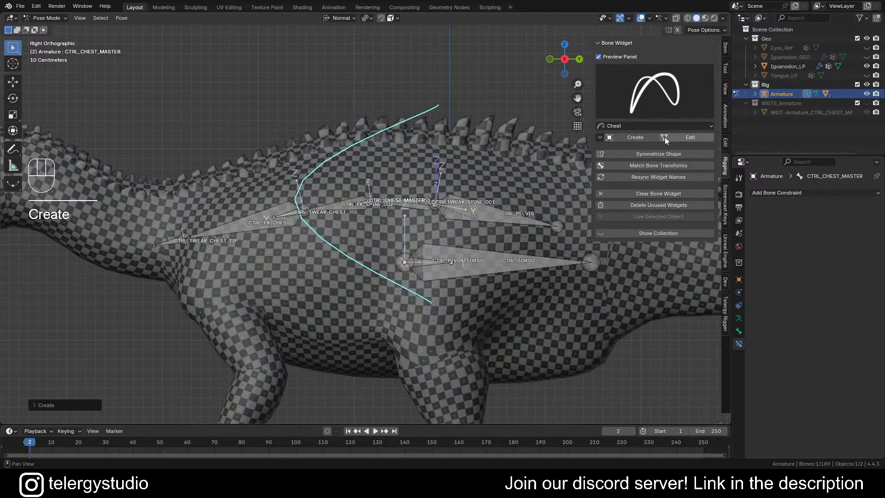
{"action": "left_click_drag", "start_coordinate": [770, 104], "coordinate": [771, 84]}
{"action": "left_click", "coordinate": [443, 107]}
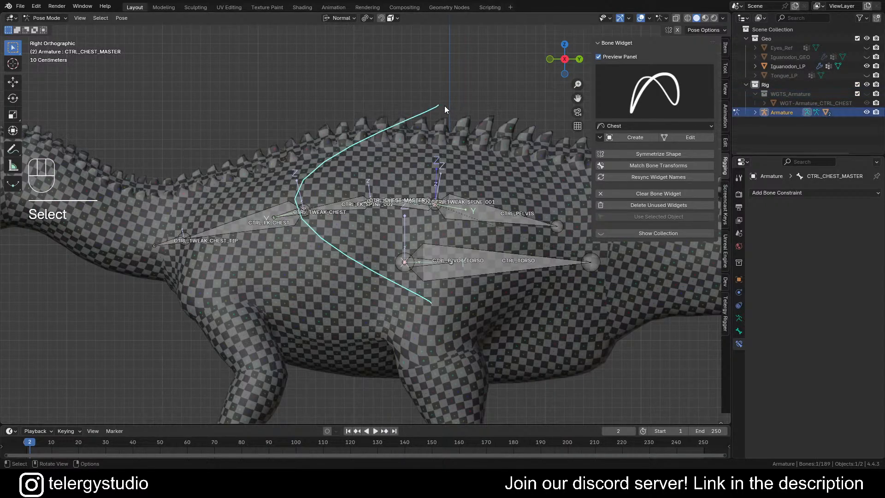
{"action": "left_click", "coordinate": [682, 137]}
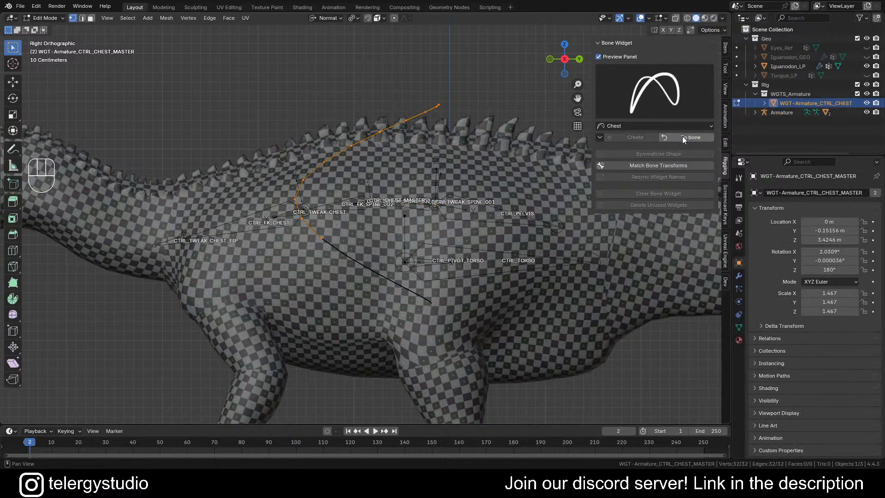
{"action": "middle_click_drag", "start_coordinate": [412, 154], "coordinate": [379, 121], "text": "shift"}
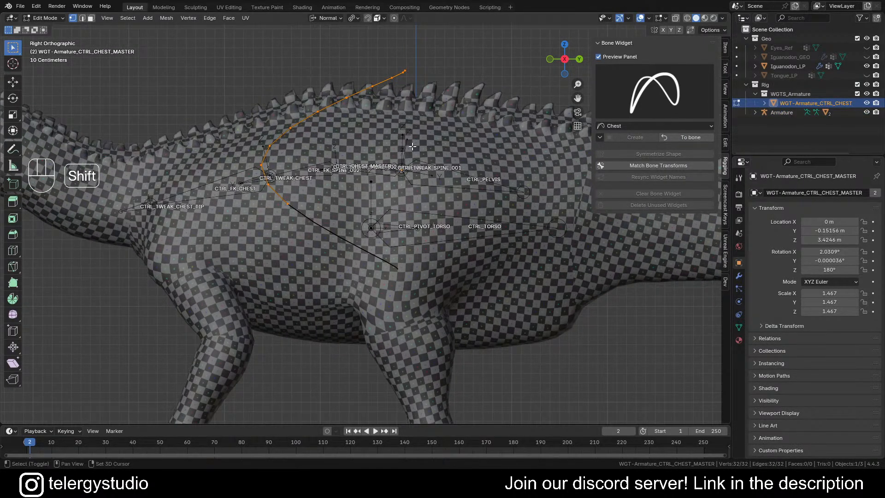
{"action": "left_click", "coordinate": [697, 136]}
{"action": "middle_click_drag", "start_coordinate": [395, 150], "coordinate": [415, 152], "text": "shift"}
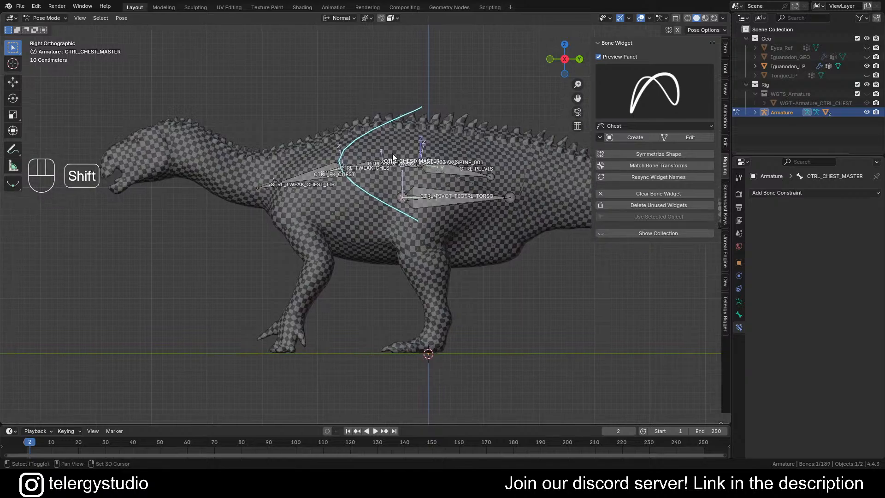
- Set the Override Transform of the CTRL_CHEST_MASTER custom shape to ORG_CHEST
{"action": "left_click", "coordinate": [739, 313]}
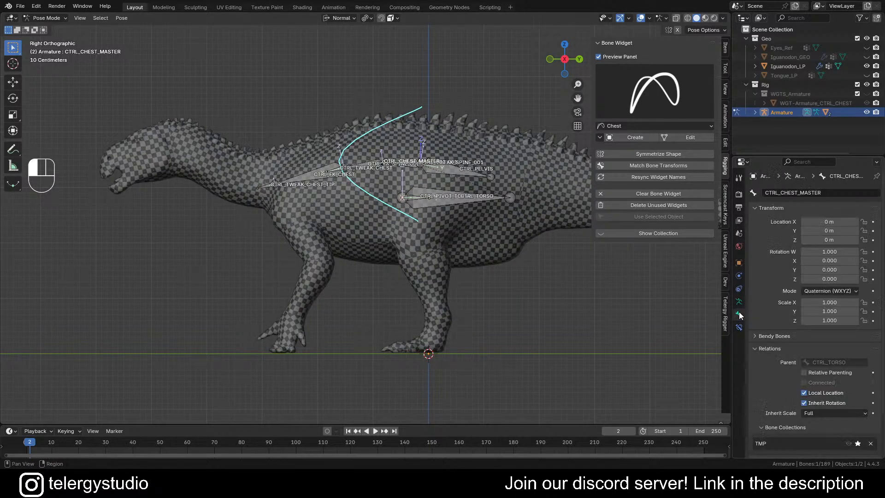
{"action": "scroll", "coordinate": [792, 263], "scroll_direction": "down", "scroll_amount": 3}
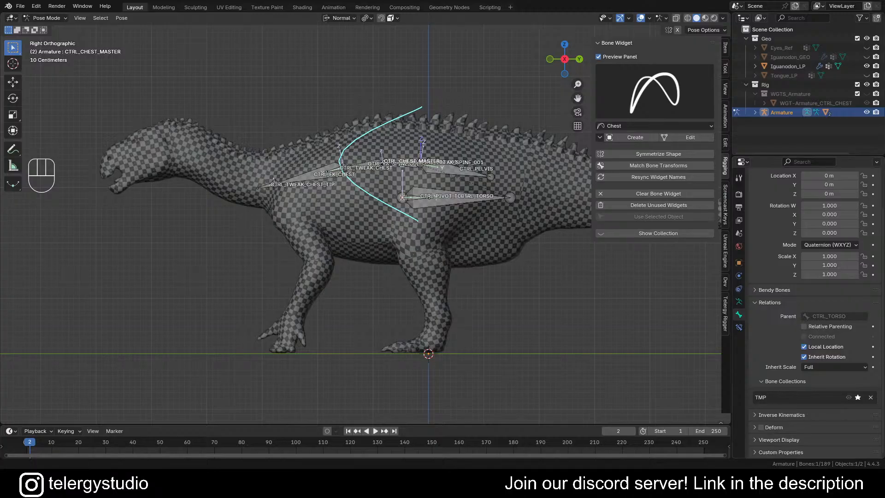
{"action": "left_click", "coordinate": [755, 452]}
{"action": "scroll", "coordinate": [798, 409], "scroll_direction": "down", "scroll_amount": 2}
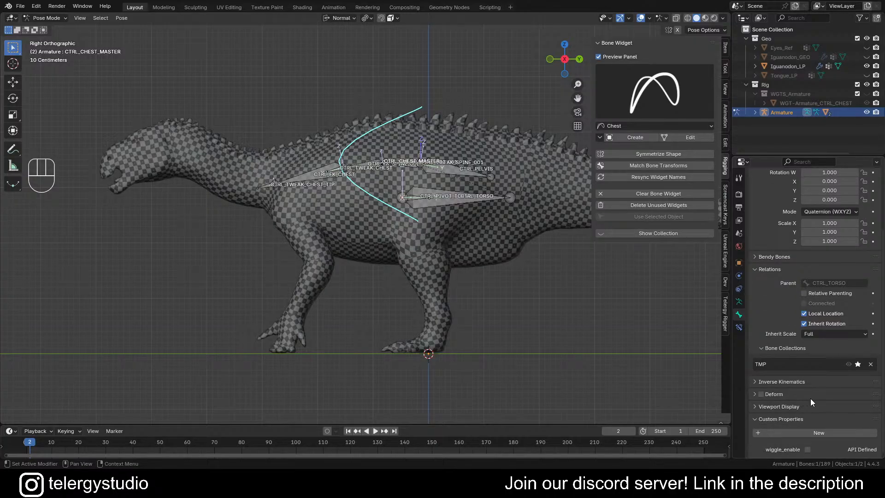
{"action": "left_click", "coordinate": [755, 418]}
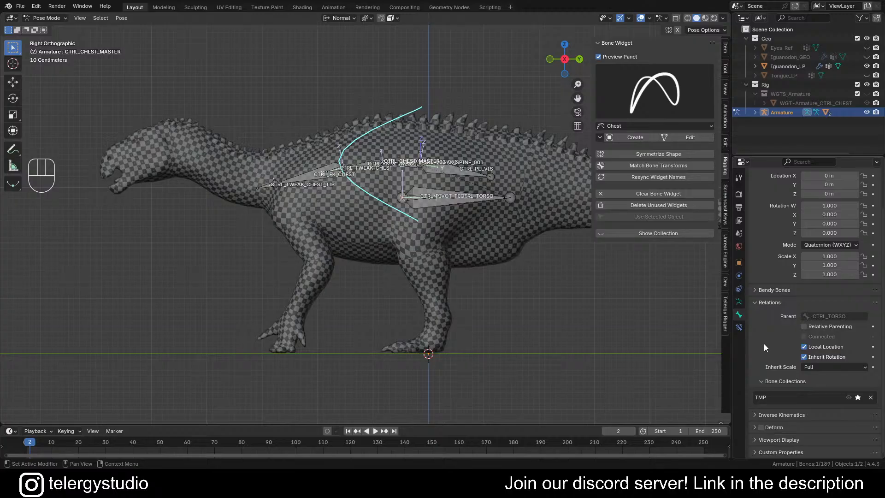
{"action": "left_click", "coordinate": [762, 439]}
{"action": "scroll", "coordinate": [775, 371], "scroll_direction": "down", "scroll_amount": 10}
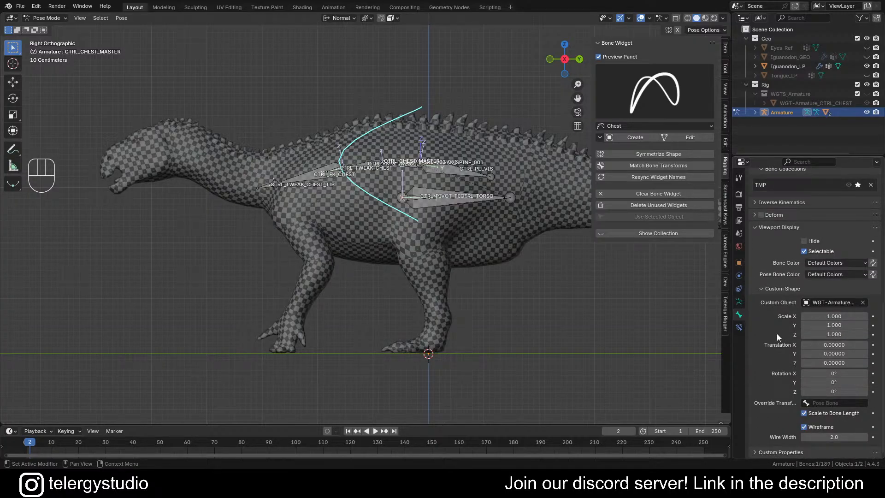
{"action": "left_click", "coordinate": [820, 403]}
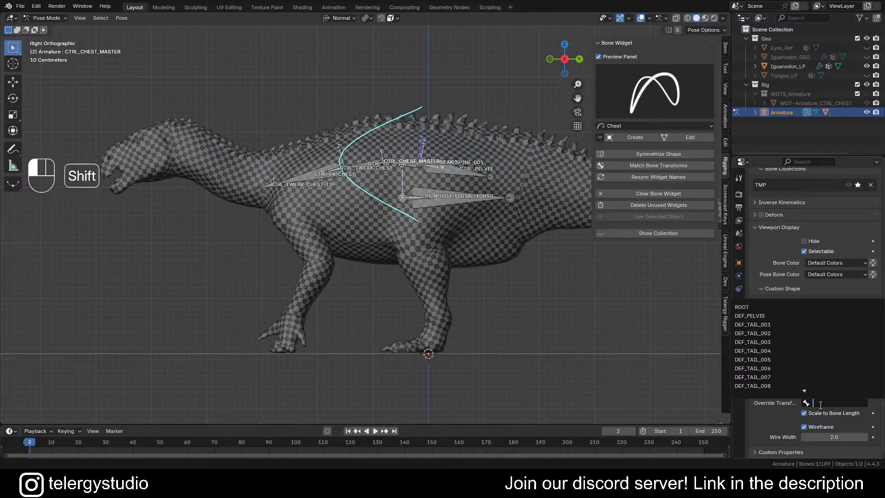
{"action": "type", "text": "ORG_C"}
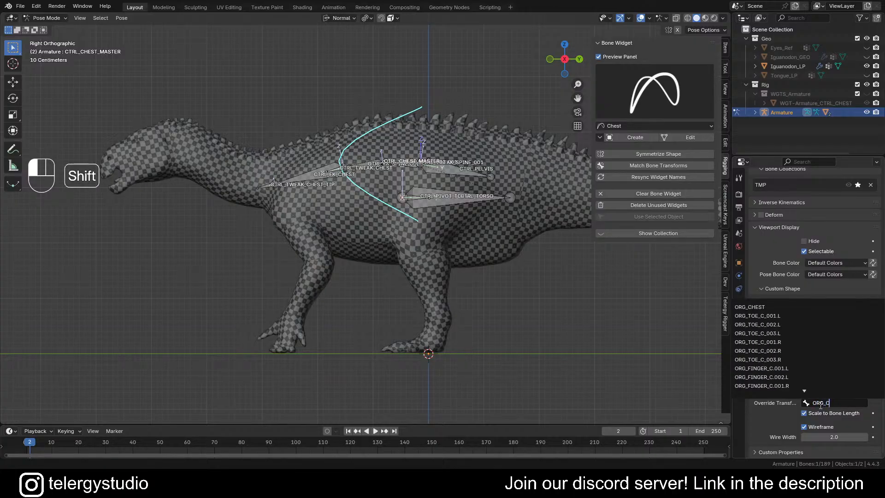
{"action": "key", "text": "Down"}
{"action": "key", "text": "Return"}
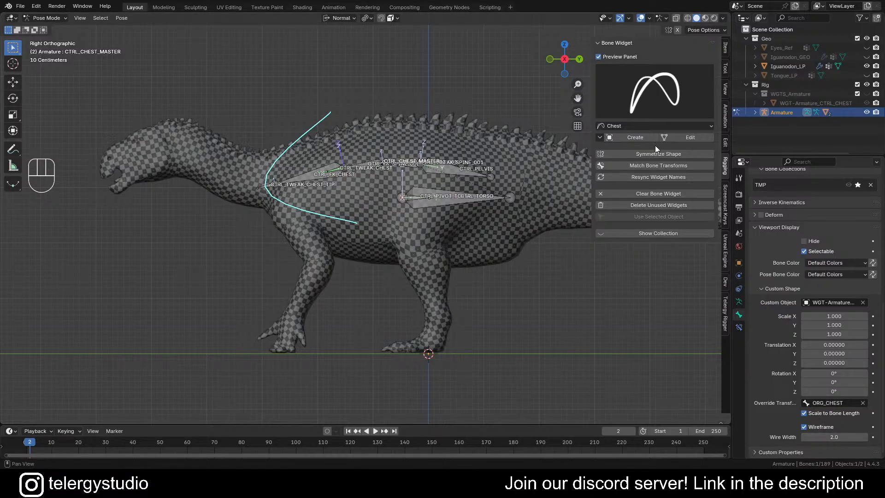
- Open the CTRL_CHEST_MASTER widget for editing and match its transforms to the bone
{"action": "left_click", "coordinate": [691, 137]}
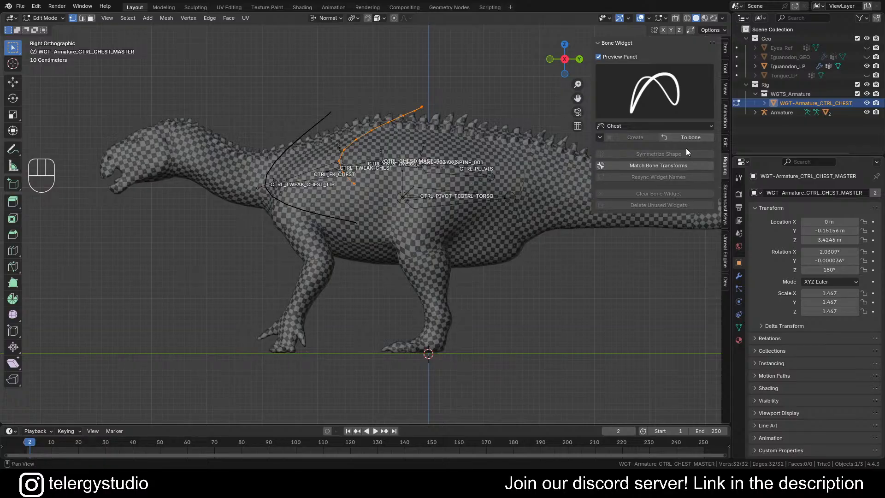
{"action": "left_click", "coordinate": [660, 166]}
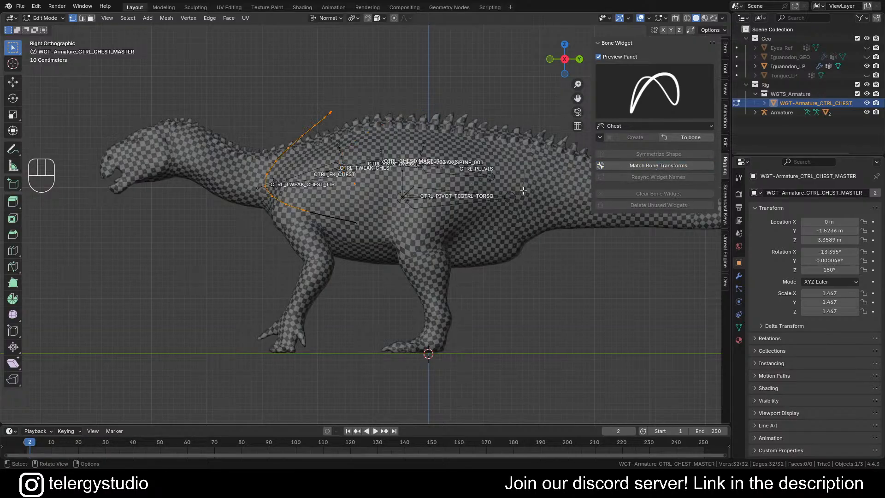
- Turn on X-axis mirror editing for the chest widget mesh
{"action": "middle_click_drag", "start_coordinate": [370, 217], "coordinate": [429, 199], "text": "shift"}
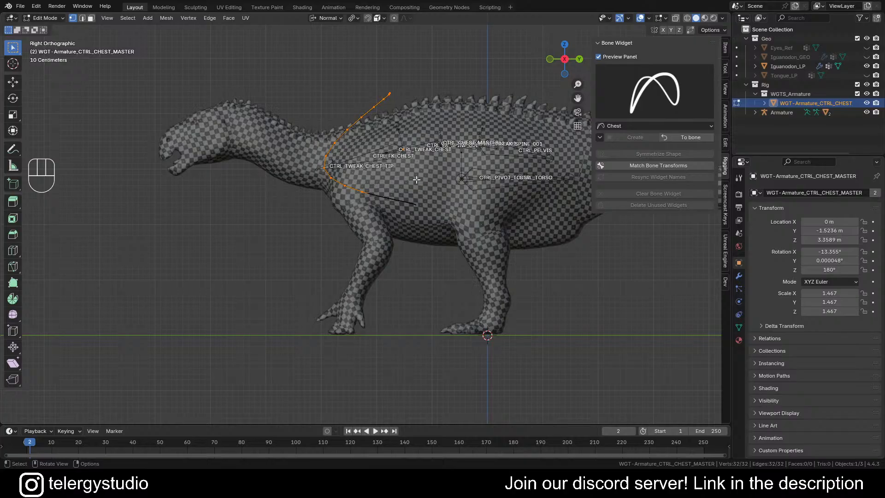
{"action": "scroll", "coordinate": [414, 184], "scroll_direction": "up", "scroll_amount": 2}
{"action": "middle_click_drag", "start_coordinate": [419, 196], "coordinate": [400, 225], "text": "shift"}
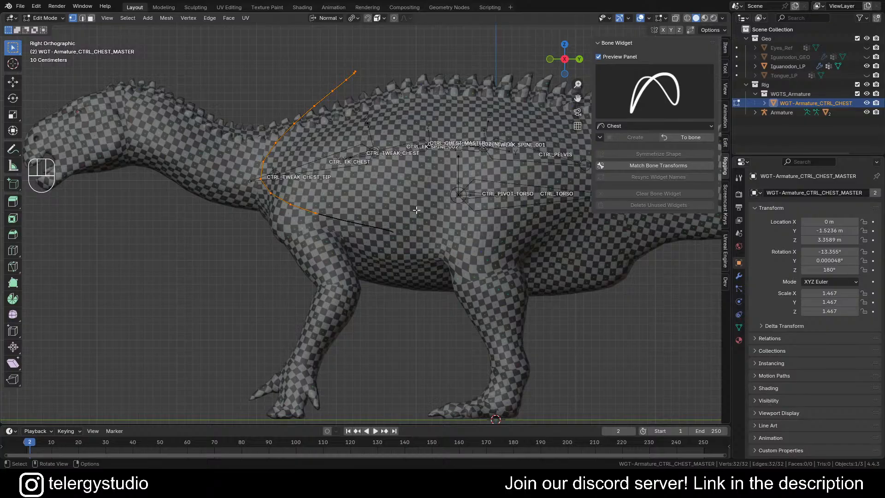
{"action": "middle_click_drag", "start_coordinate": [405, 206], "coordinate": [403, 198], "text": "shift"}
{"action": "left_click", "coordinate": [663, 29]}
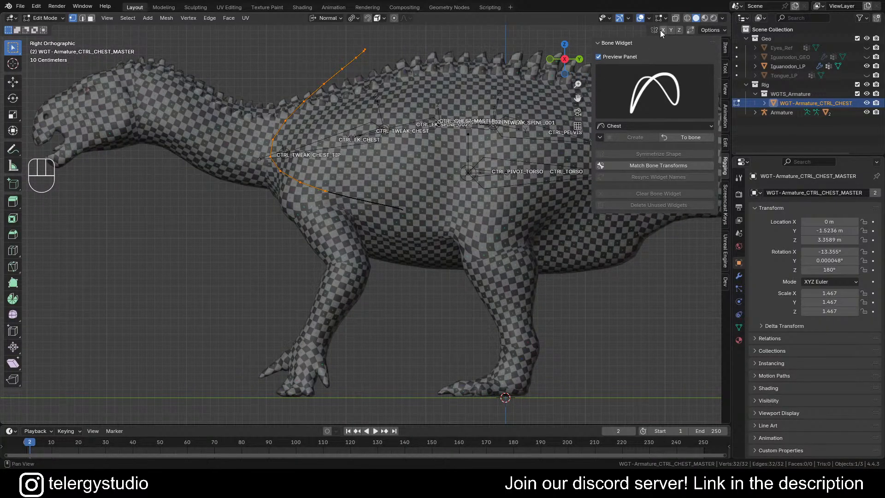
{"action": "middle_click_drag", "start_coordinate": [390, 186], "coordinate": [365, 214], "text": "shift"}
{"action": "key", "text": "s"}
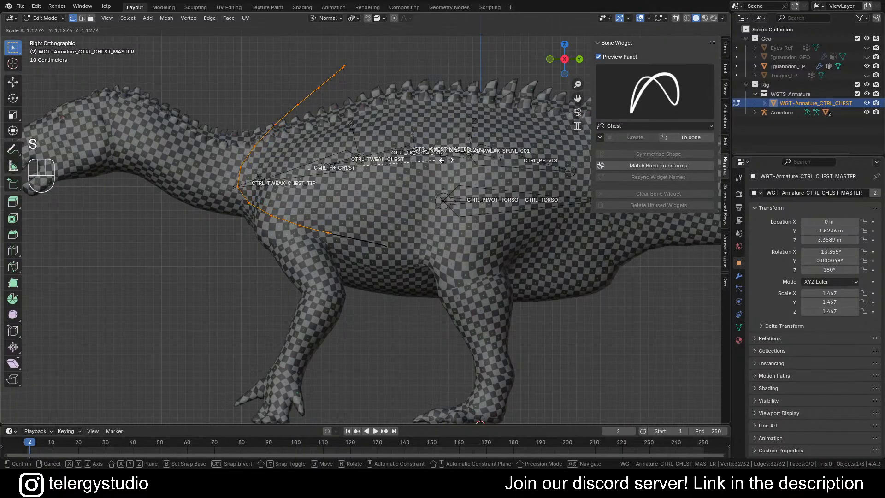
{"action": "key", "text": "z"}
{"action": "key", "text": "z"}
{"action": "key", "text": "y"}
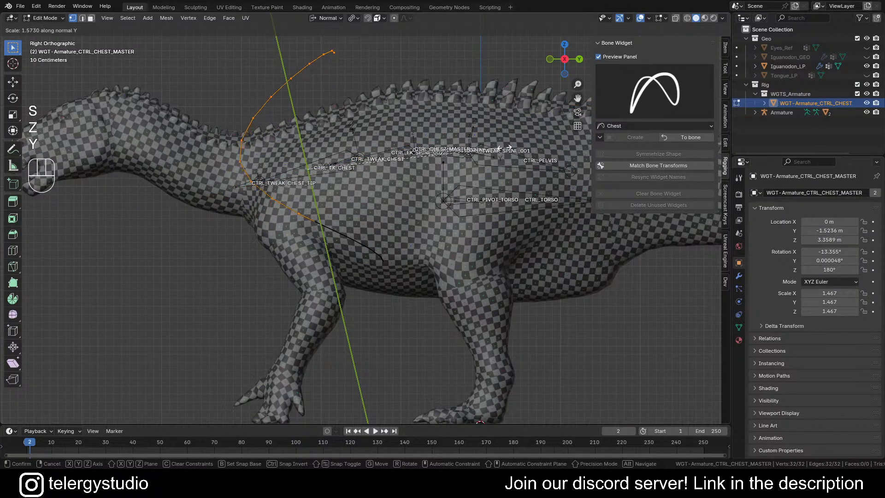
{"action": "left_click", "coordinate": [461, 154]}
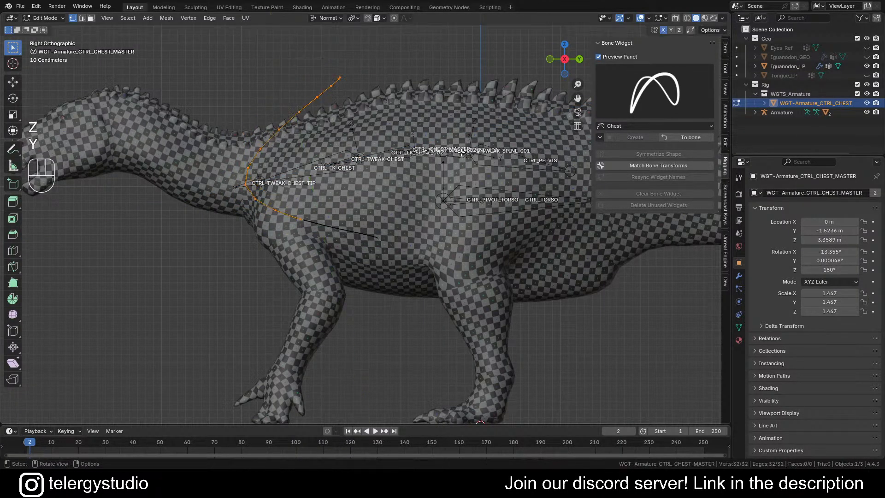
{"action": "key", "text": "s"}
{"action": "right_click", "coordinate": [408, 158]}
- Move the chest widget's lower end vertices about 0.7 m forward and down with proportional editing at a size of about 2.85 m
{"action": "middle_click_drag", "start_coordinate": [408, 157], "coordinate": [402, 142], "text": "shift"}
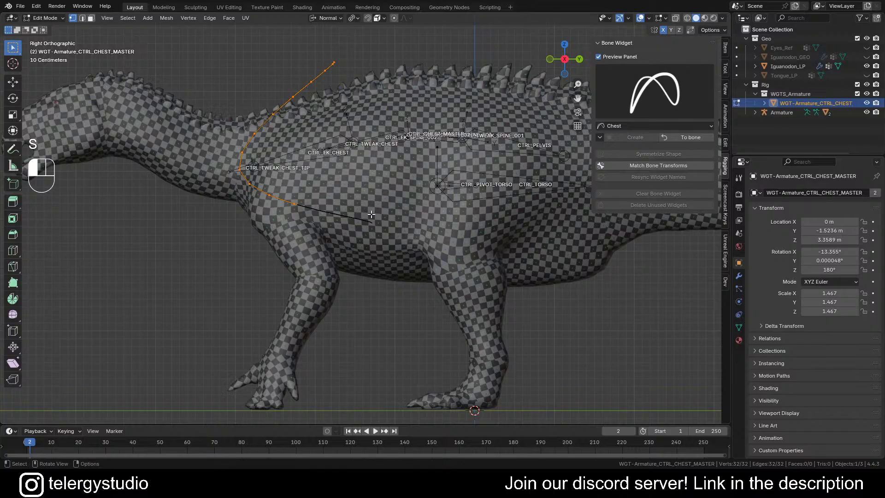
{"action": "left_click_drag", "start_coordinate": [371, 211], "coordinate": [392, 230]}
{"action": "middle_click_drag", "start_coordinate": [422, 162], "coordinate": [408, 174], "text": "shift"}
{"action": "key", "text": "g"}
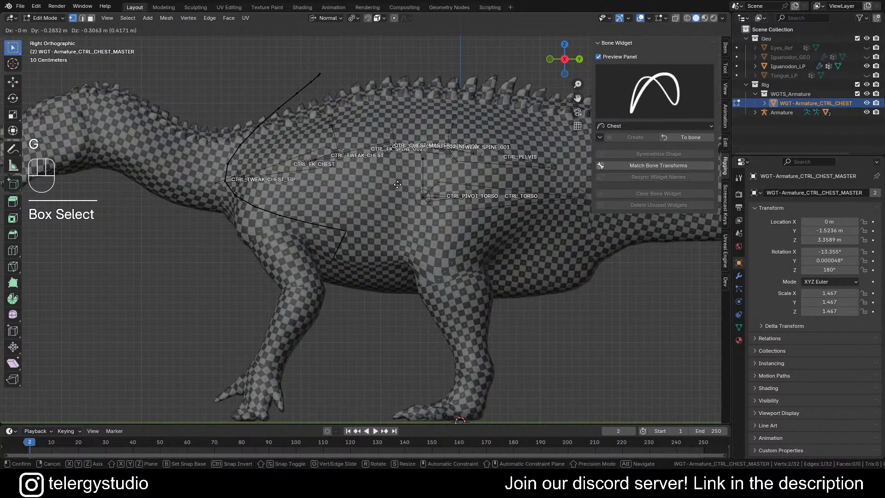
{"action": "right_click", "coordinate": [397, 184]}
{"action": "key", "text": "o"}
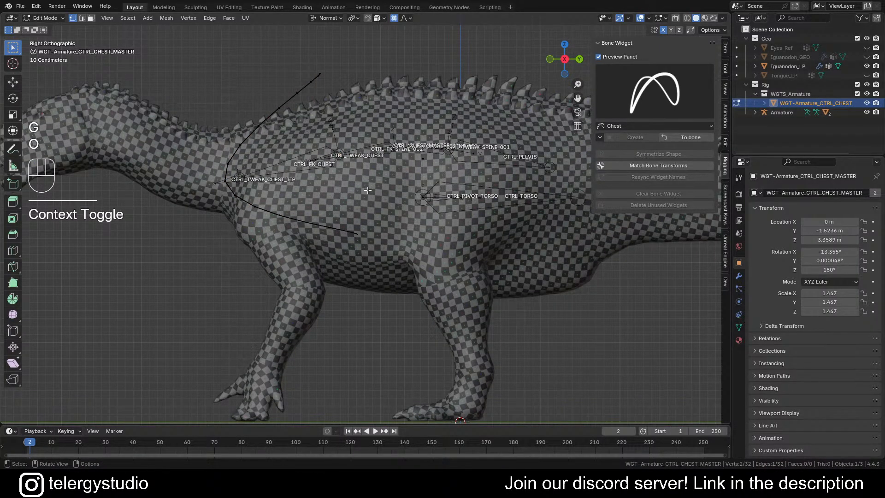
{"action": "key", "text": "g"}
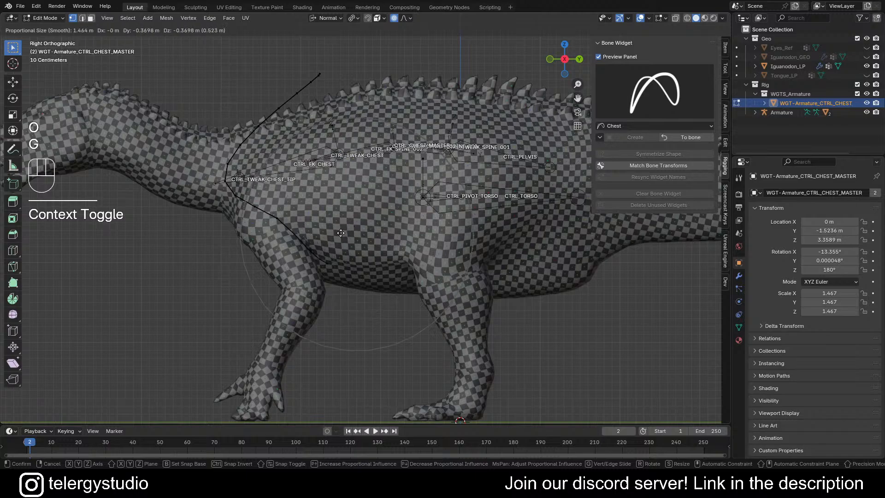
{"action": "scroll", "coordinate": [322, 235], "scroll_direction": "down", "scroll_amount": 10}
{"action": "scroll", "coordinate": [319, 242], "scroll_direction": "down", "scroll_amount": 2}
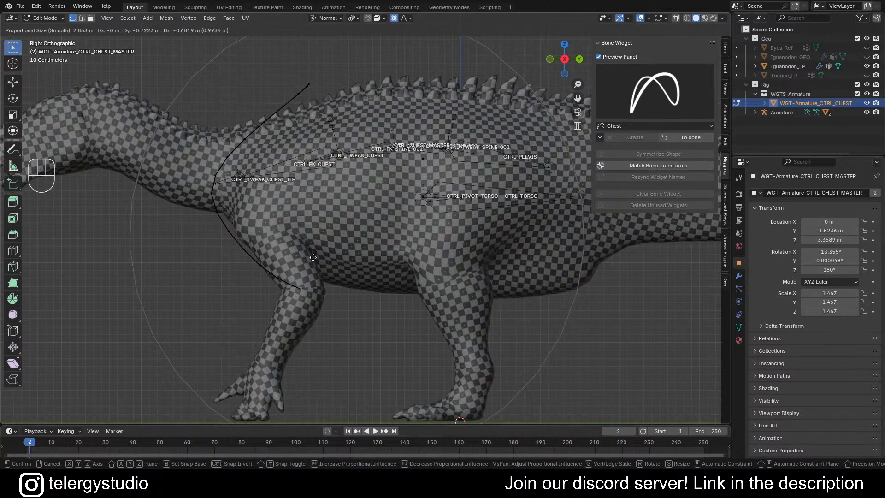
{"action": "left_click", "coordinate": [317, 258]}
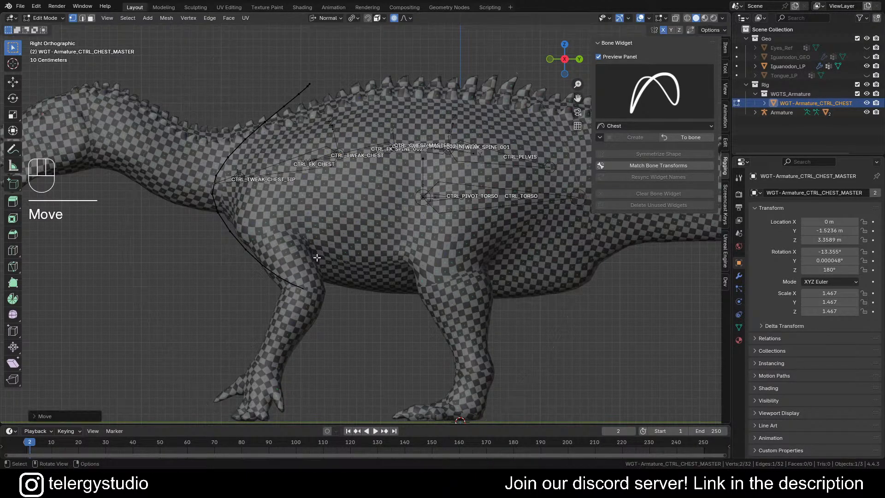
- Reshape the front of the chest widget curve with proportional moves of individual vertices so it follows the base of the neck
{"action": "left_click", "coordinate": [217, 187]}
{"action": "key", "text": "g"}
{"action": "scroll", "coordinate": [258, 177], "scroll_direction": "up", "scroll_amount": 4}
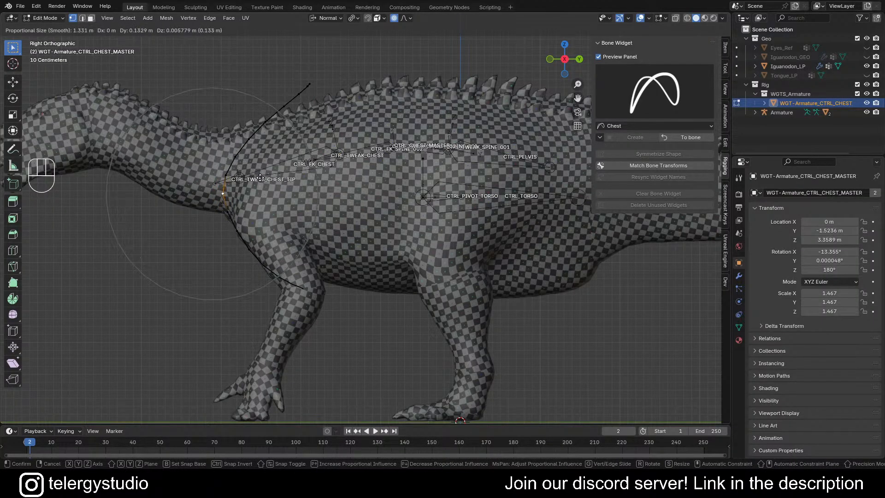
{"action": "left_click", "coordinate": [261, 177]}
{"action": "left_click", "coordinate": [243, 232]}
{"action": "key", "text": "g"}
{"action": "scroll", "coordinate": [272, 225], "scroll_direction": "down", "scroll_amount": 1}
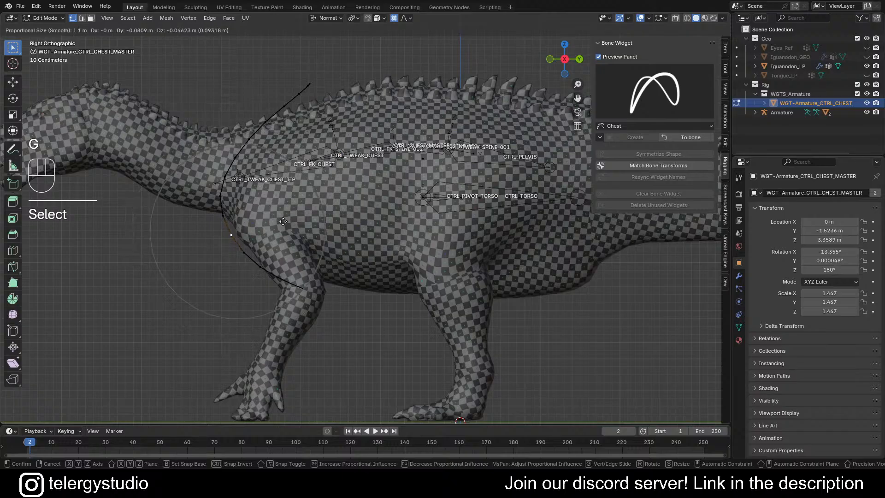
{"action": "left_click", "coordinate": [281, 221]}
- Move the chest widget's upper end vertex forward and down towards the back, rotating it slightly with proportional editing
{"action": "left_click", "coordinate": [315, 86]}
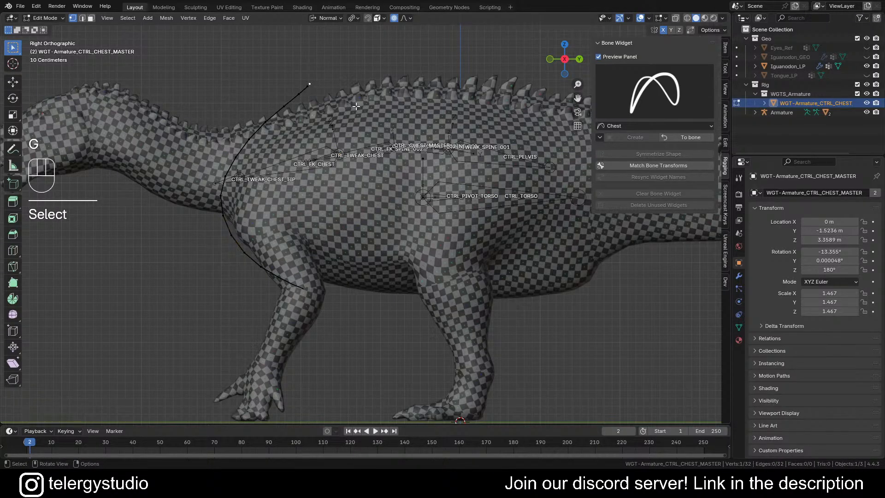
{"action": "key", "text": "g"}
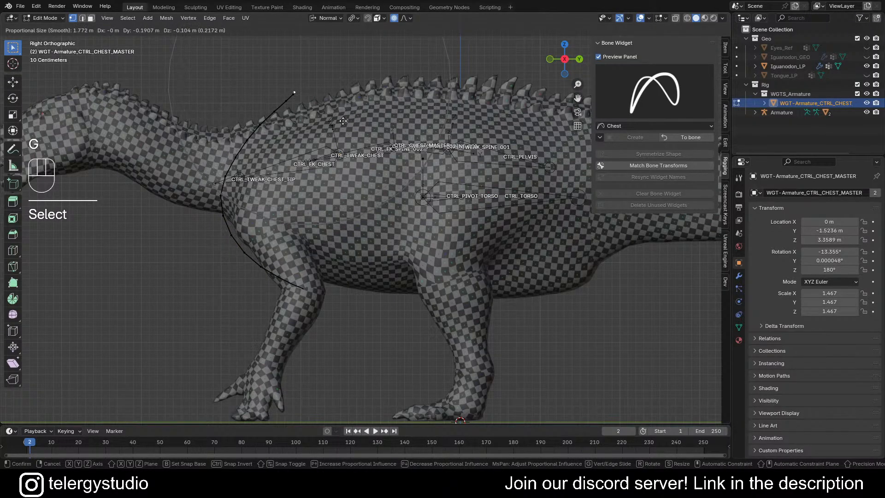
{"action": "left_click", "coordinate": [341, 124]}
{"action": "key", "text": "r"}
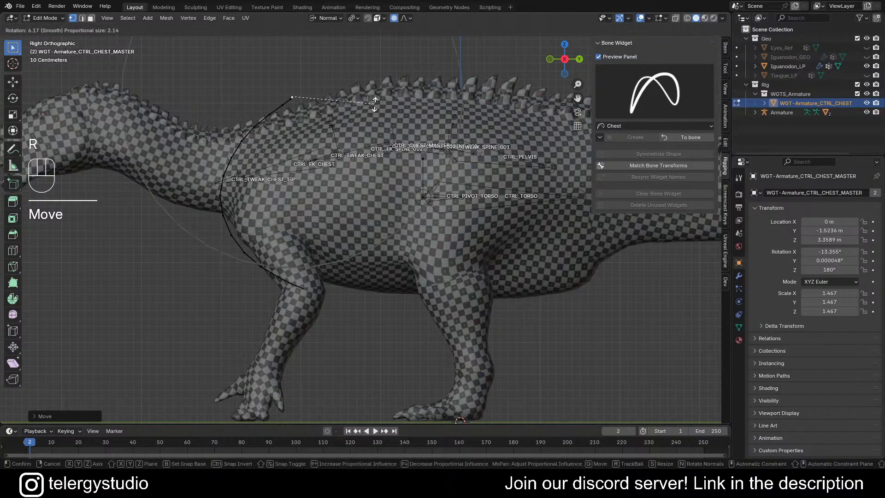
{"action": "left_click", "coordinate": [369, 113]}
{"action": "key", "text": "g"}
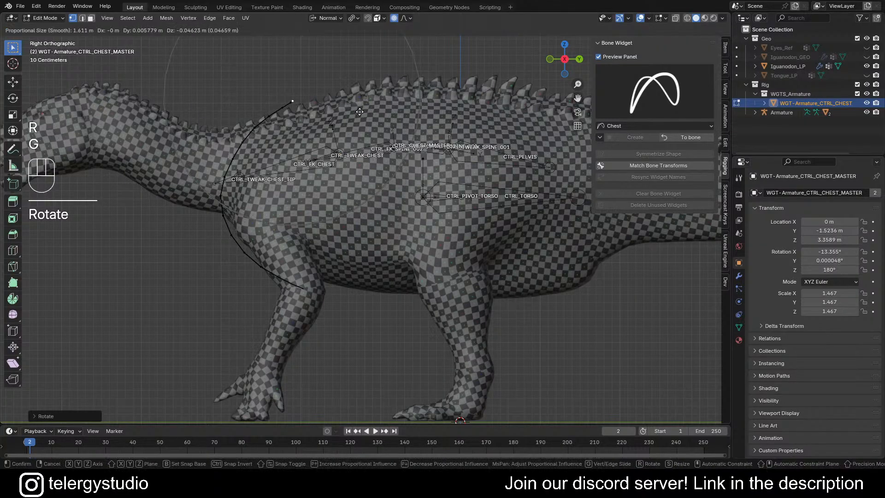
{"action": "left_click", "coordinate": [363, 113]}
- Resize the whole chest widget and move it slightly forward and up around the front of the chest
{"action": "scroll", "coordinate": [328, 116], "scroll_direction": "down", "scroll_amount": 3}
{"action": "mouse_move", "coordinate": [321, 137]}
{"action": "middle_mouse_down"}
{"action": "mouse_move", "coordinate": [385, 136]}
{"action": "mouse_move", "coordinate": [386, 145]}
{"action": "mouse_move", "coordinate": [312, 140]}
{"action": "middle_mouse_up"}
{"action": "key", "text": "a"}
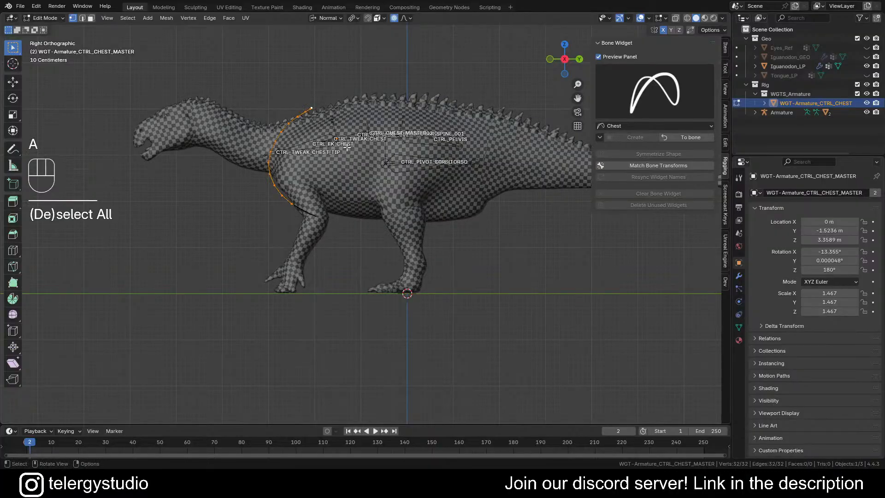
{"action": "scroll", "coordinate": [312, 140], "scroll_direction": "up", "scroll_amount": 4}
{"action": "key", "text": "s"}
{"action": "left_click", "coordinate": [410, 195]}
{"action": "key", "text": "g"}
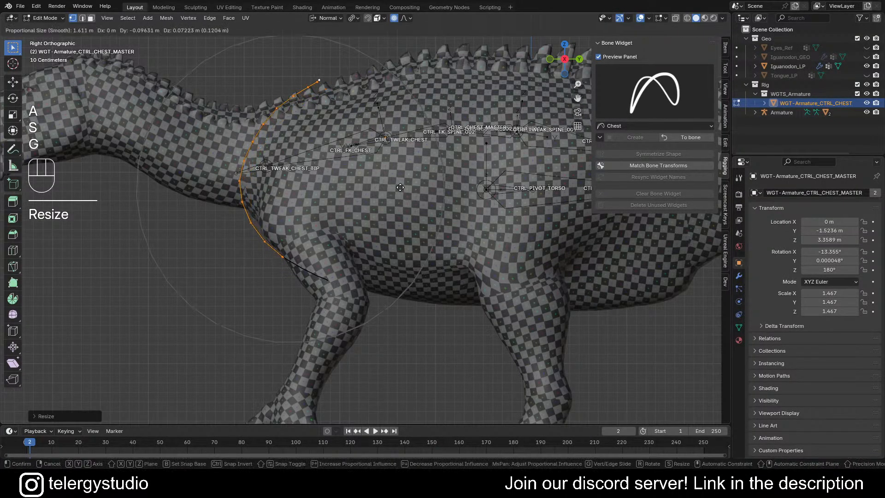
{"action": "left_click", "coordinate": [398, 186]}
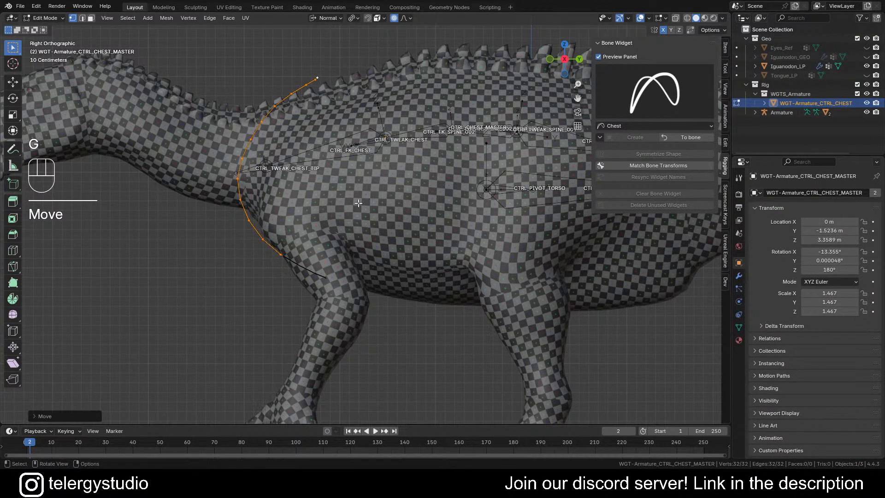
- Move the chest widget's lower end forward and up, and rotate it with proportional editing to hug the front of the chest
{"action": "left_click", "coordinate": [398, 294]}
{"action": "key", "text": "g"}
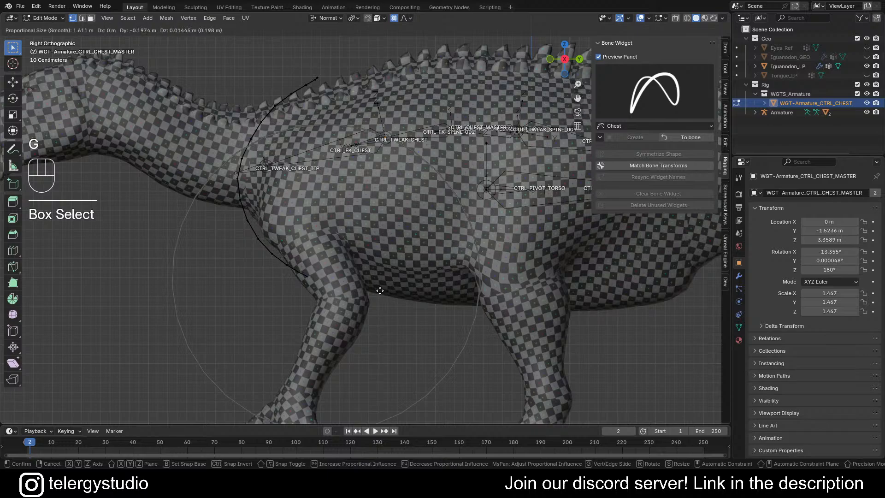
{"action": "scroll", "coordinate": [362, 280], "scroll_direction": "up", "scroll_amount": 3}
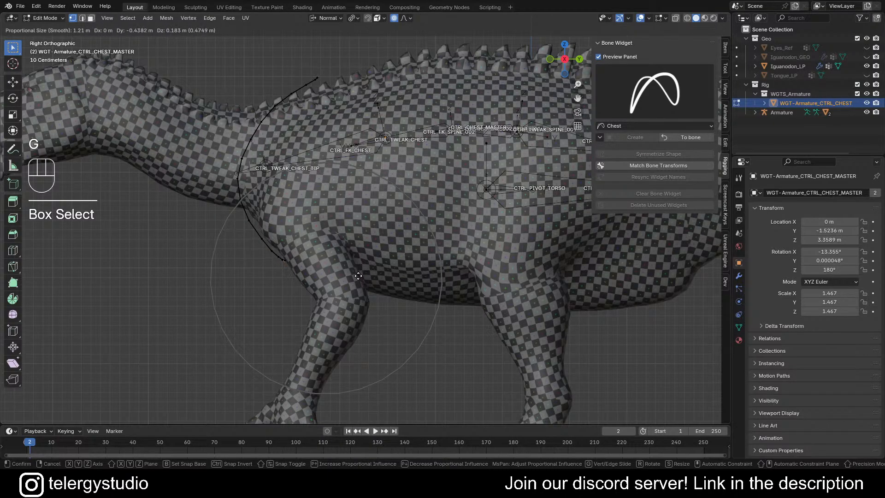
{"action": "scroll", "coordinate": [359, 279], "scroll_direction": "down", "scroll_amount": 2}
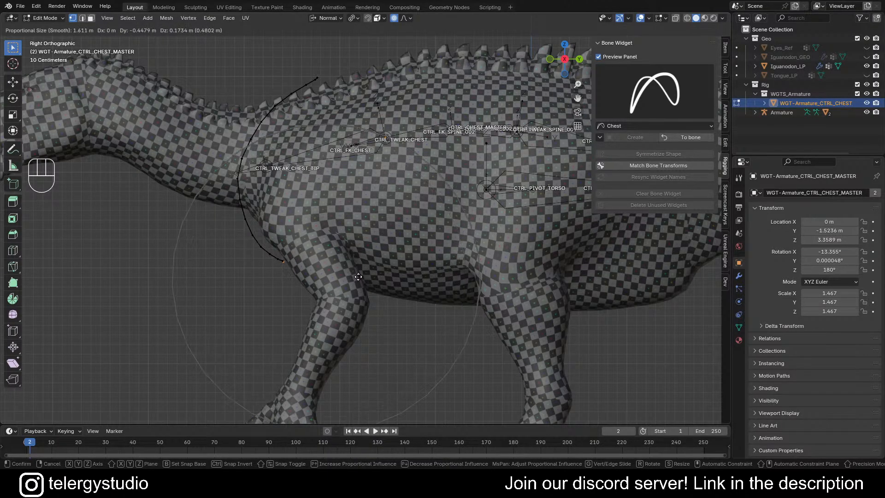
{"action": "left_click", "coordinate": [353, 270]}
{"action": "key", "text": "r"}
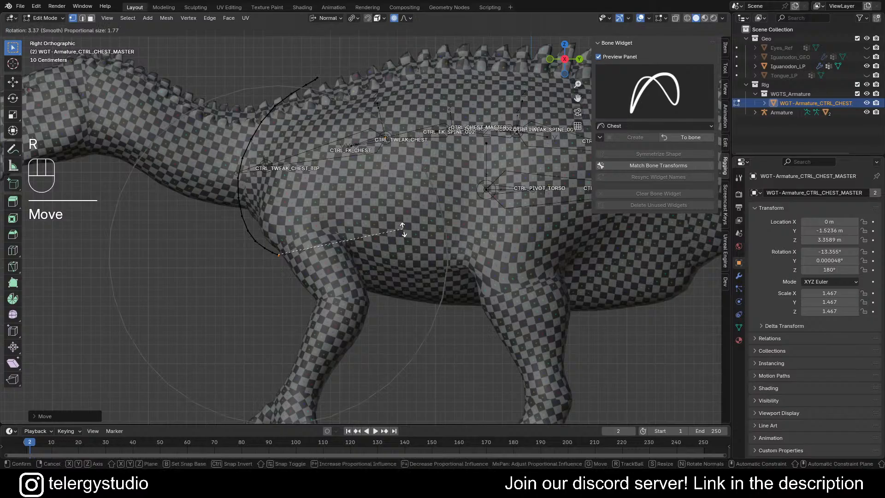
{"action": "scroll", "coordinate": [398, 252], "scroll_direction": "up", "scroll_amount": 1}
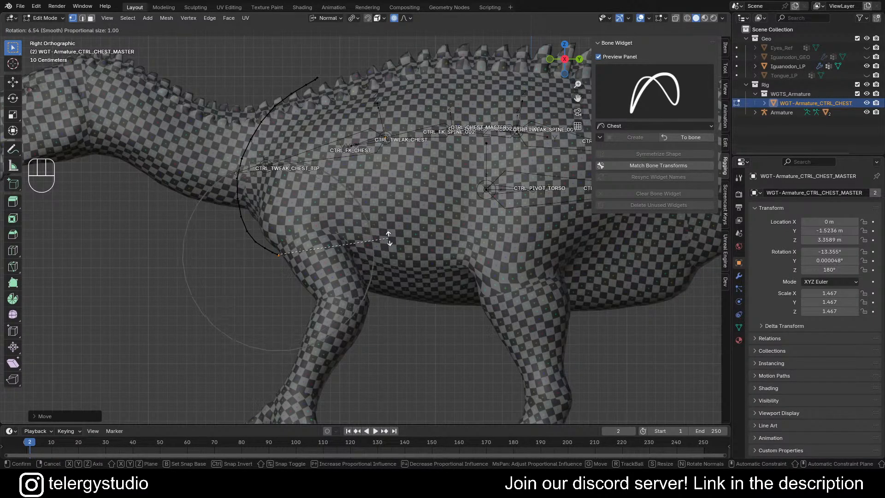
{"action": "scroll", "coordinate": [390, 244], "scroll_direction": "down", "scroll_amount": 7}
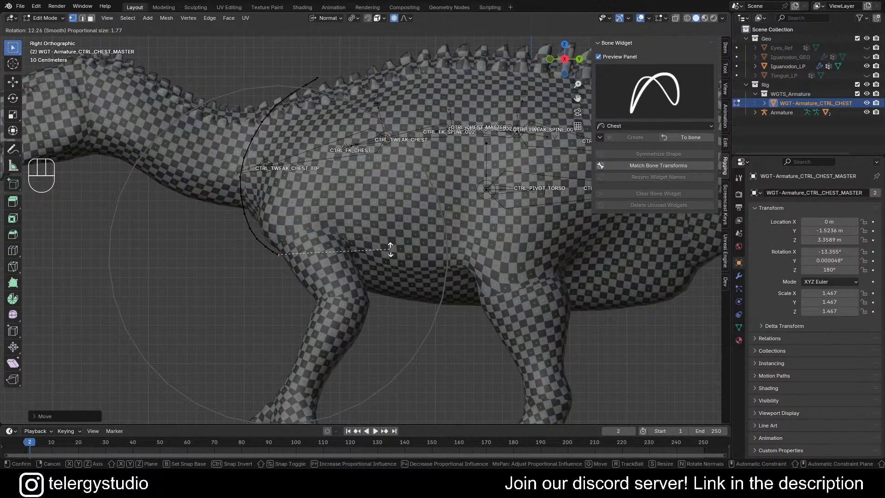
{"action": "left_click", "coordinate": [369, 276]}
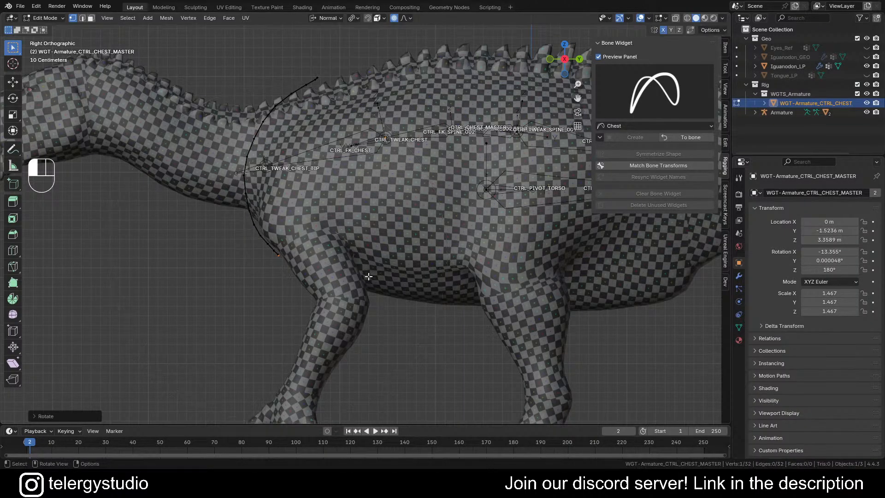
- Narrow the whole chest widget to about 0.71 along X in the front view
{"action": "middle_click_drag", "start_coordinate": [345, 171], "coordinate": [349, 179], "text": "shift"}
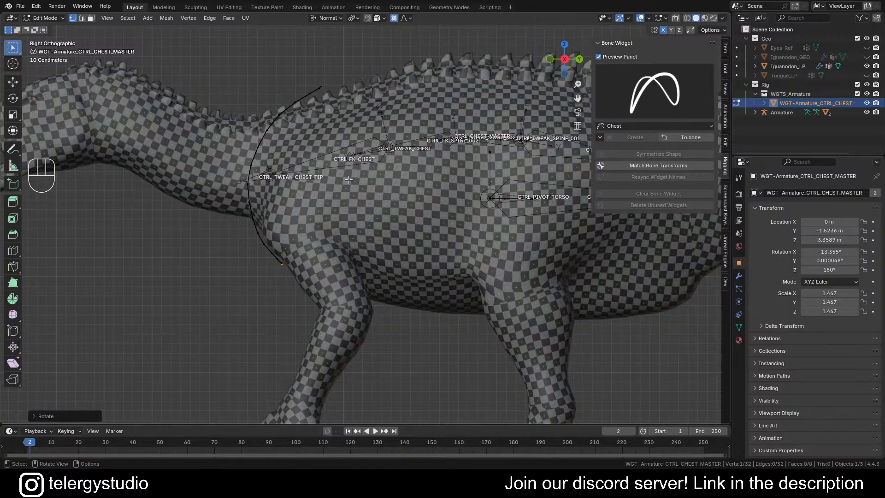
{"action": "middle_click_drag", "start_coordinate": [296, 139], "coordinate": [337, 158]}
{"action": "key", "text": "a"}
{"action": "key", "text": "s"}
{"action": "key", "text": "x"}
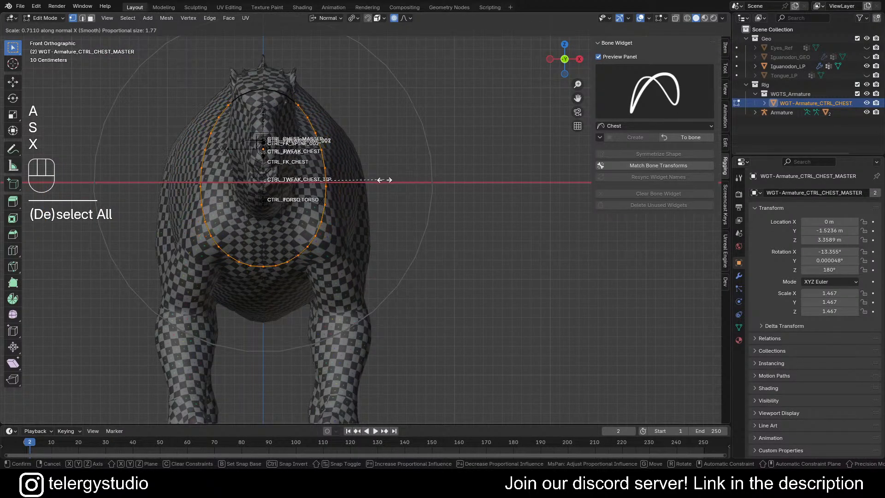
{"action": "left_click", "coordinate": [381, 180]}
- Check the chest widget's fit from the side and return from widget editing to the CTRL_CHEST_MASTER bone
{"action": "middle_click_drag", "start_coordinate": [381, 180], "coordinate": [244, 171]}
{"action": "scroll", "coordinate": [247, 167], "scroll_direction": "down", "scroll_amount": 3}
{"action": "middle_click_drag", "start_coordinate": [300, 155], "coordinate": [261, 182], "text": "shift"}
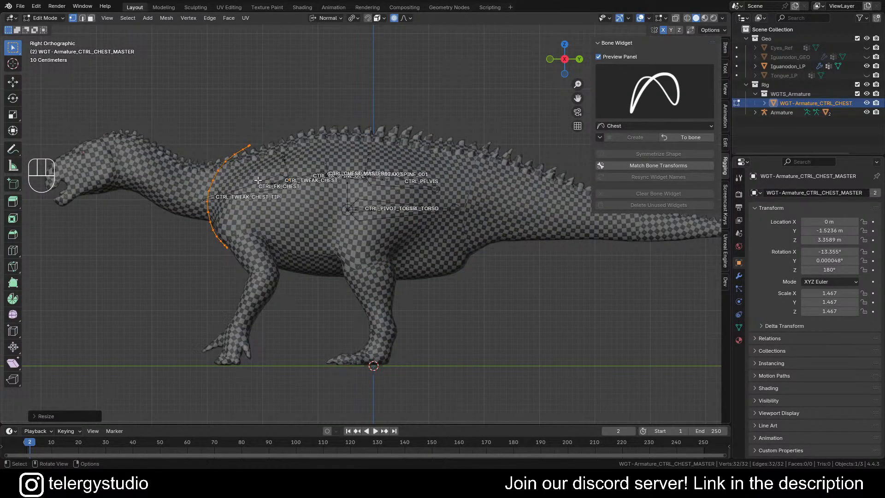
{"action": "mouse_move", "coordinate": [238, 185]}
{"action": "middle_mouse_down"}
{"action": "mouse_move", "coordinate": [358, 180]}
{"action": "mouse_move", "coordinate": [405, 212]}
{"action": "mouse_move", "coordinate": [382, 249]}
{"action": "mouse_move", "coordinate": [245, 185]}
{"action": "middle_mouse_up"}
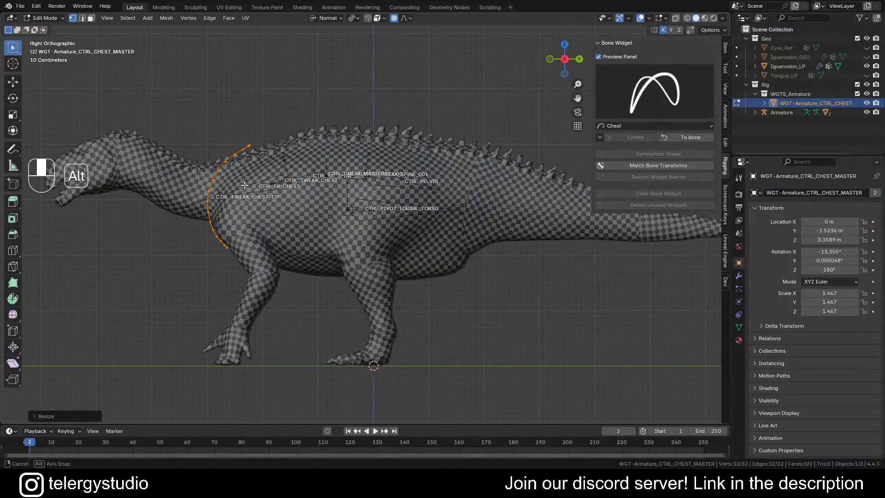
{"action": "scroll", "coordinate": [336, 194], "scroll_direction": "down", "scroll_amount": 1}
{"action": "middle_click_drag", "start_coordinate": [335, 194], "coordinate": [305, 215], "text": "shift"}
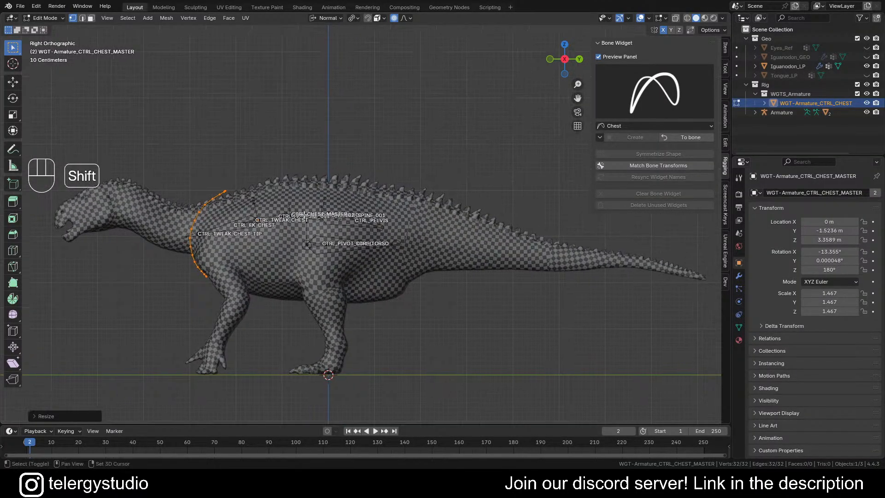
{"action": "scroll", "coordinate": [240, 210], "scroll_direction": "up", "scroll_amount": 4}
{"action": "middle_click_drag", "start_coordinate": [240, 210], "coordinate": [346, 198], "text": "shift"}
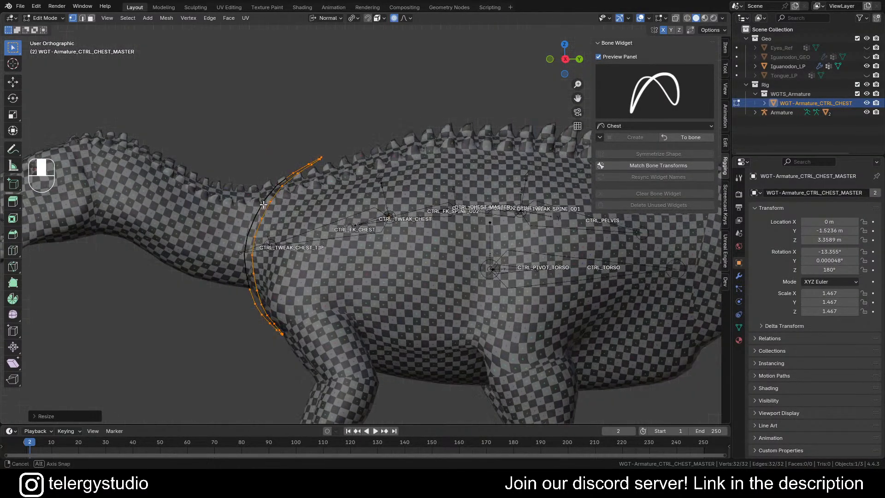
{"action": "mouse_move", "coordinate": [272, 202]}
{"action": "middle_mouse_down"}
{"action": "mouse_move", "coordinate": [363, 194]}
{"action": "mouse_move", "coordinate": [362, 236]}
{"action": "mouse_move", "coordinate": [272, 204]}
{"action": "middle_mouse_up"}
{"action": "left_click", "coordinate": [705, 137]}
{"action": "scroll", "coordinate": [377, 179], "scroll_direction": "down", "scroll_amount": 3}
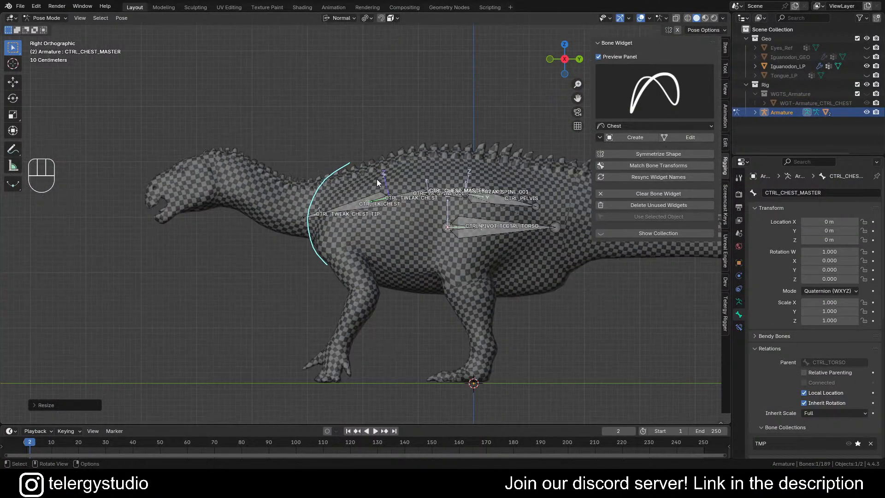
- Select CTRL_TWEAK_CHEST_TIP, CTRL_TWEAK_CHEST, CTRL_TWEAK_SPINE_002 and CTRL_TWEAK_SPINE_001, and give all four the bone color 03 - Theme Color Set
{"action": "middle_click_drag", "start_coordinate": [377, 179], "coordinate": [286, 183], "text": "shift"}
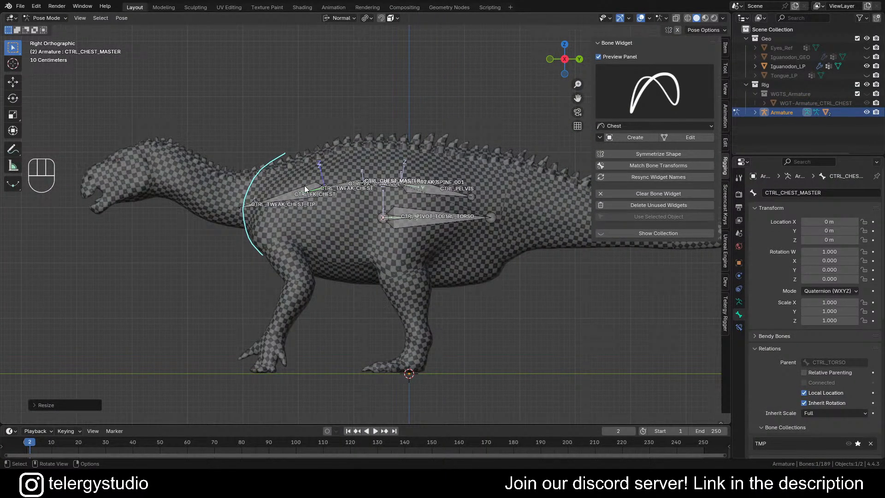
{"action": "scroll", "coordinate": [263, 189], "scroll_direction": "up", "scroll_amount": 4}
{"action": "left_click", "coordinate": [240, 225]}
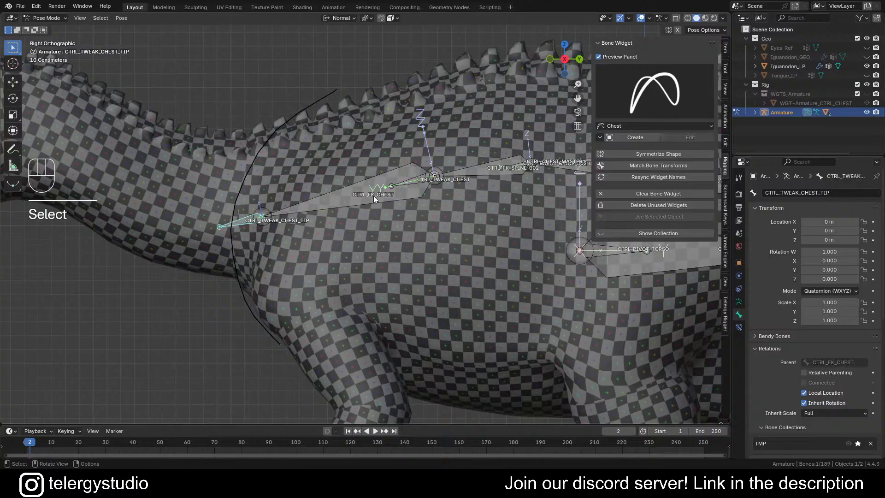
{"action": "middle_click_drag", "start_coordinate": [425, 194], "coordinate": [315, 200], "text": "shift"}
{"action": "scroll", "coordinate": [296, 192], "scroll_direction": "up", "scroll_amount": 1}
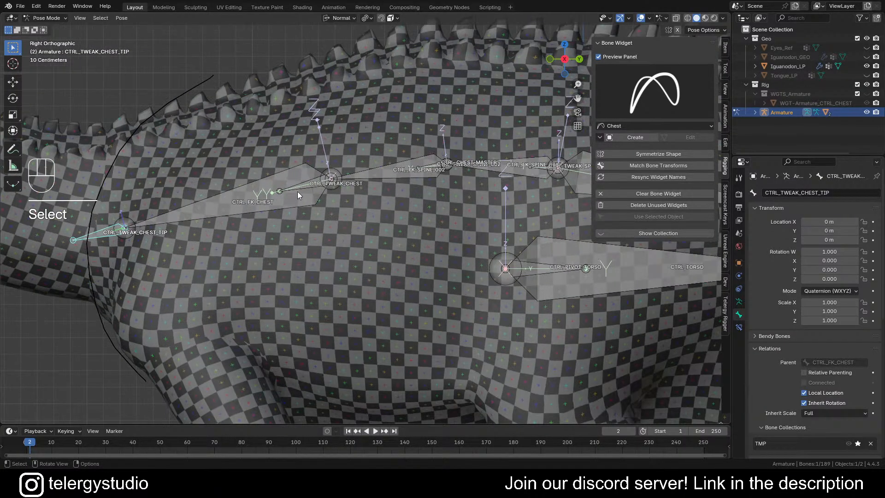
{"action": "left_click", "coordinate": [300, 185], "text": "alt+shift"}
{"action": "left_click", "coordinate": [287, 195], "text": "alt+shift"}
{"action": "scroll", "coordinate": [328, 180], "scroll_direction": "down", "scroll_amount": 3}
{"action": "middle_click_drag", "start_coordinate": [415, 181], "coordinate": [339, 179], "text": "shift"}
{"action": "scroll", "coordinate": [316, 178], "scroll_direction": "up", "scroll_amount": 5}
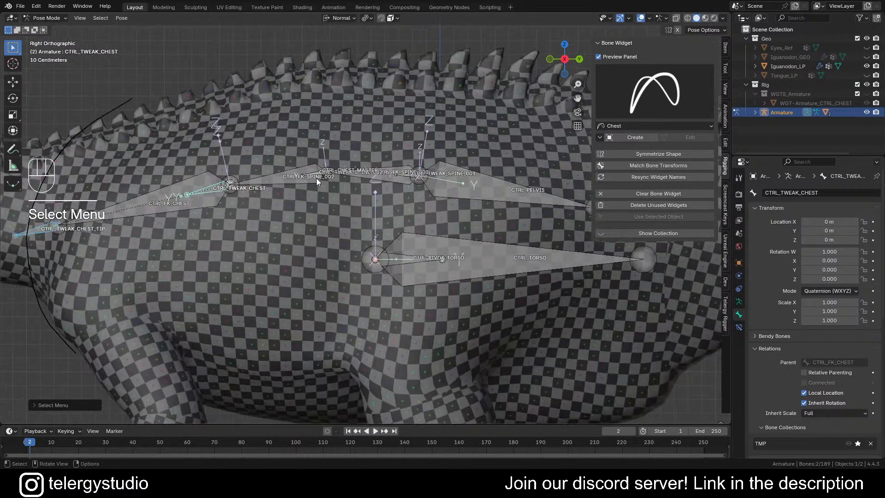
{"action": "left_click", "coordinate": [310, 168], "text": "alt+shift"}
{"action": "left_click", "coordinate": [303, 181], "text": "alt+shift"}
{"action": "scroll", "coordinate": [367, 171], "scroll_direction": "down", "scroll_amount": 2}
{"action": "middle_click_drag", "start_coordinate": [433, 173], "coordinate": [333, 182], "text": "shift"}
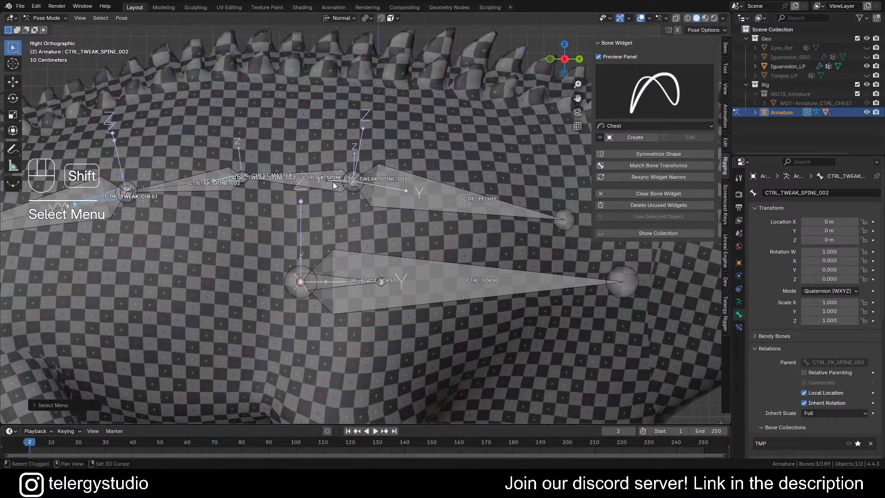
{"action": "scroll", "coordinate": [328, 184], "scroll_direction": "up", "scroll_amount": 3}
{"action": "left_click", "coordinate": [328, 184], "text": "alt+shift"}
{"action": "left_click", "coordinate": [328, 188], "text": "alt+shift"}
{"action": "scroll", "coordinate": [327, 189], "scroll_direction": "down", "scroll_amount": 4}
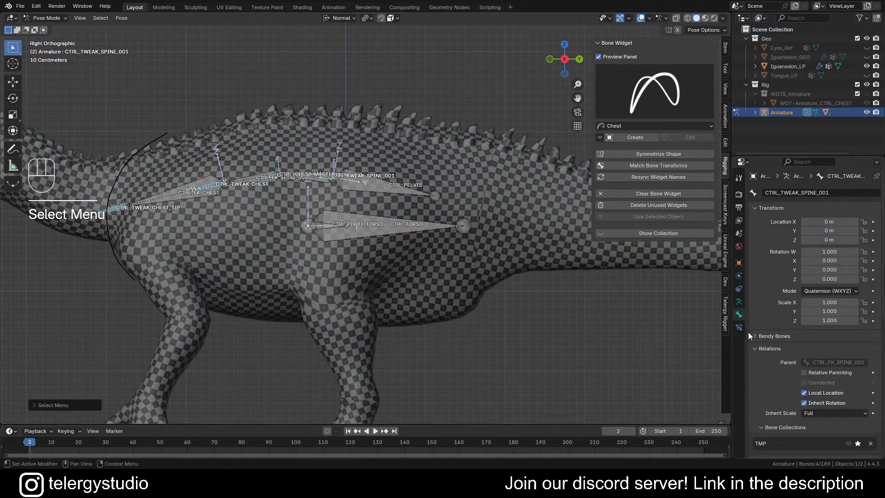
{"action": "scroll", "coordinate": [779, 331], "scroll_direction": "down", "scroll_amount": 8}
{"action": "left_click", "coordinate": [843, 357]}
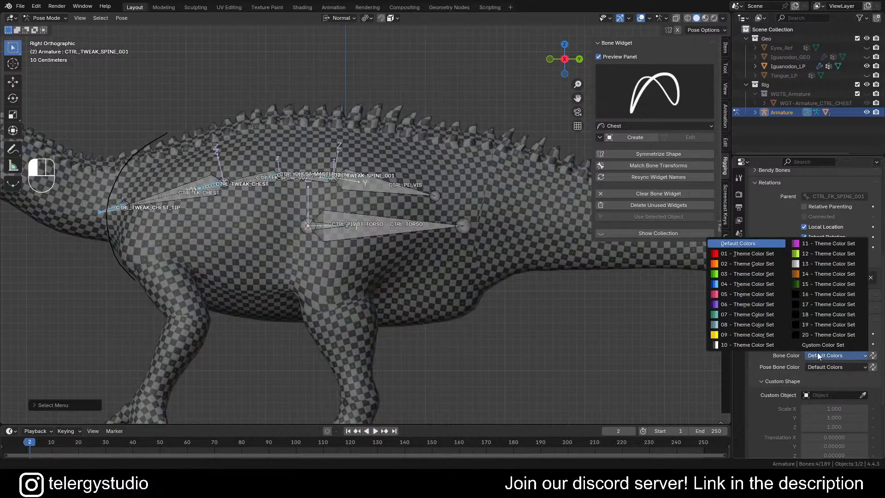
{"action": "left_click", "coordinate": [746, 277]}
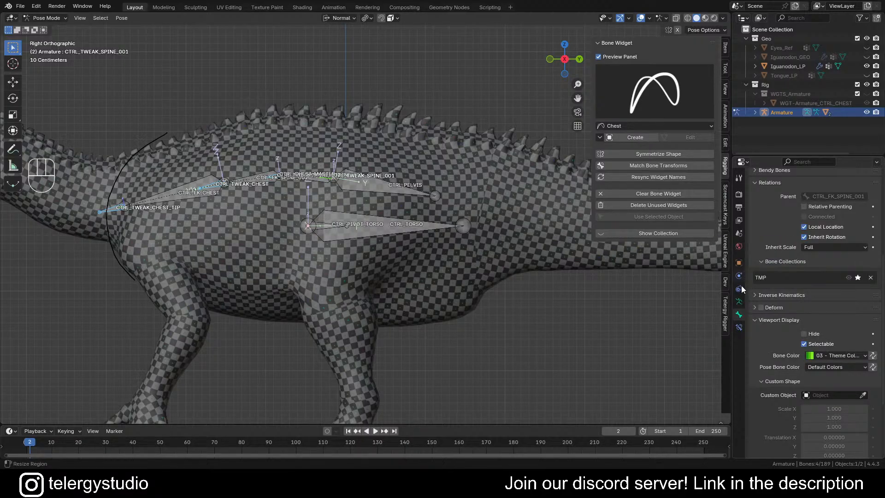
{"action": "left_click", "coordinate": [872, 355]}
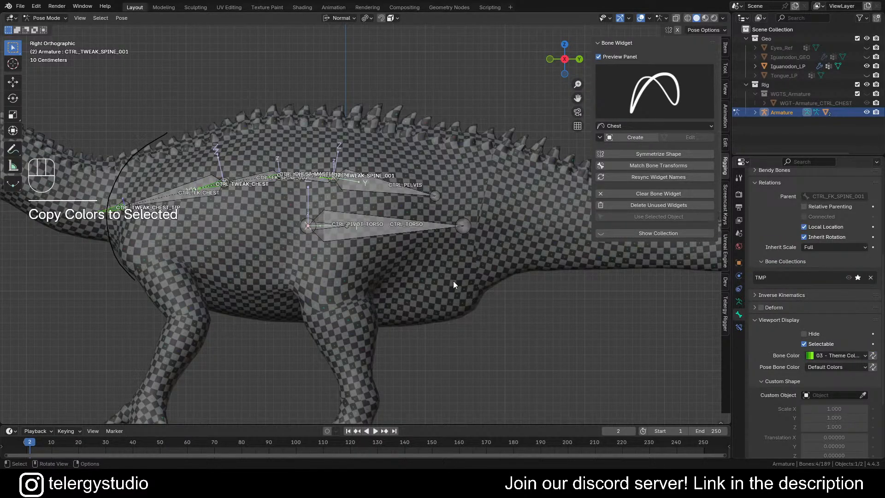
- Create a Sphere bone widget on the CTRL_TWEAK_CHEST_TIP bone
{"action": "middle_click_drag", "start_coordinate": [453, 281], "coordinate": [572, 310], "text": "shift"}
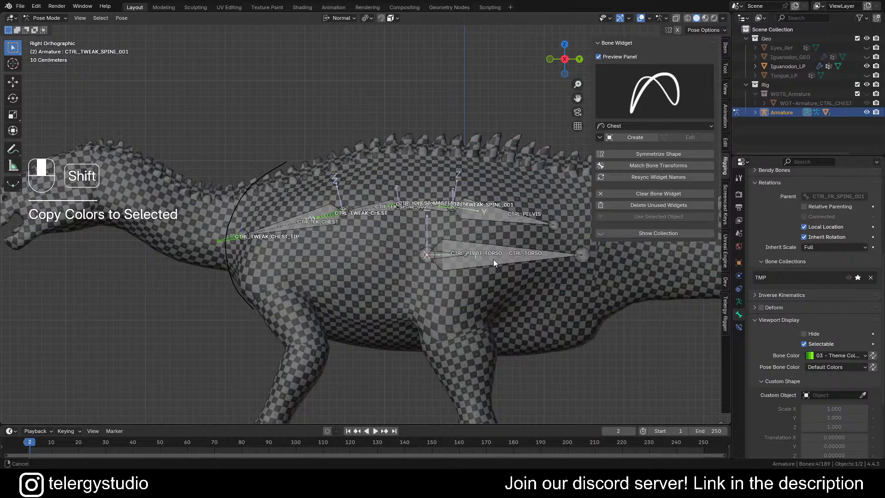
{"action": "scroll", "coordinate": [248, 239], "scroll_direction": "up", "scroll_amount": 3}
{"action": "left_click", "coordinate": [247, 239]}
{"action": "left_click", "coordinate": [655, 126]}
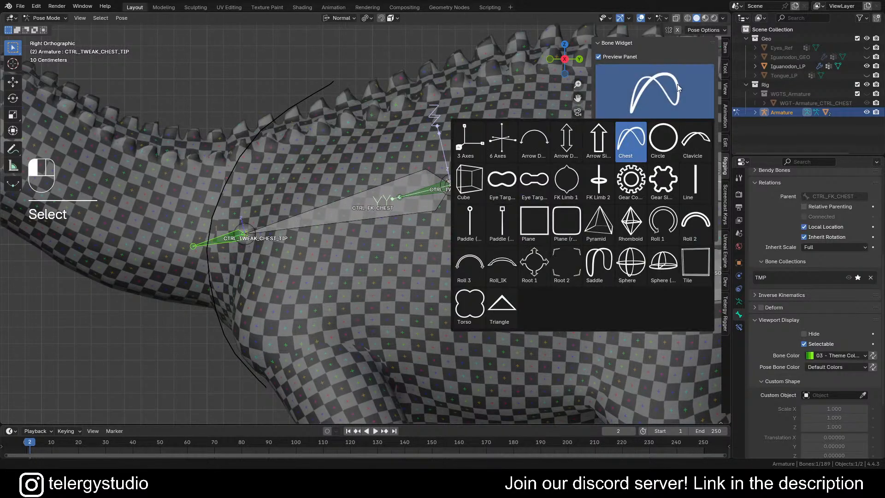
{"action": "left_click", "coordinate": [629, 263]}
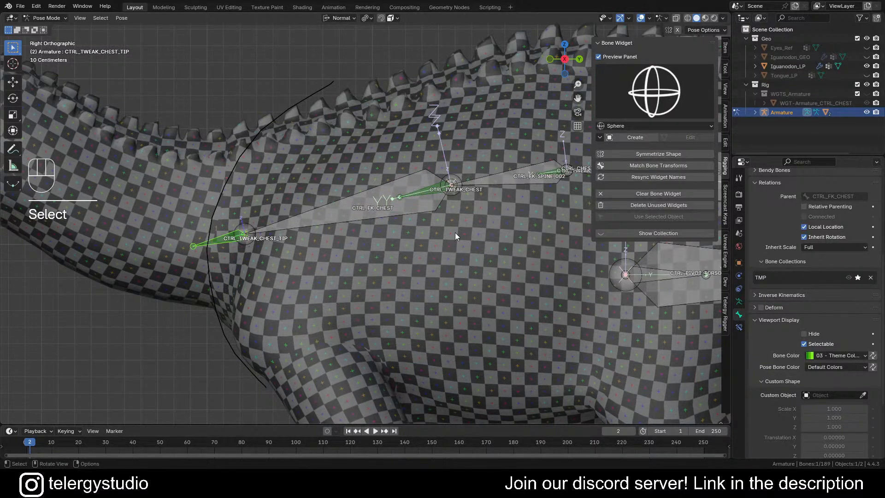
{"action": "left_click", "coordinate": [635, 137]}
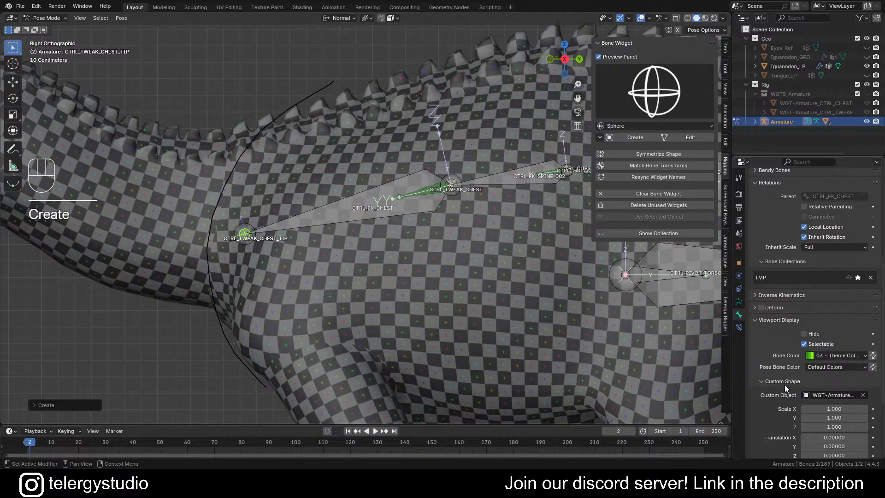
- Disable Scale to Bone Length for the chest tip's custom shape and set its X, Y and Z scale to 0.820
{"action": "scroll", "coordinate": [779, 378], "scroll_direction": "down", "scroll_amount": 5}
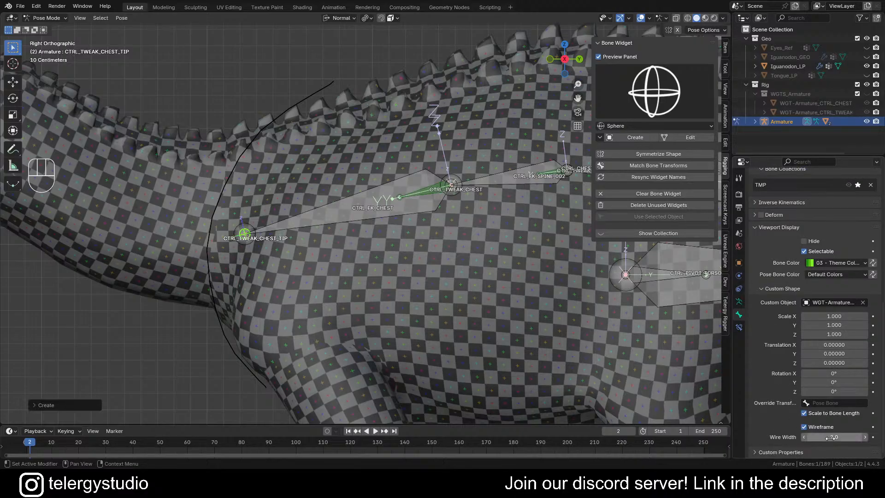
{"action": "left_click", "coordinate": [804, 414]}
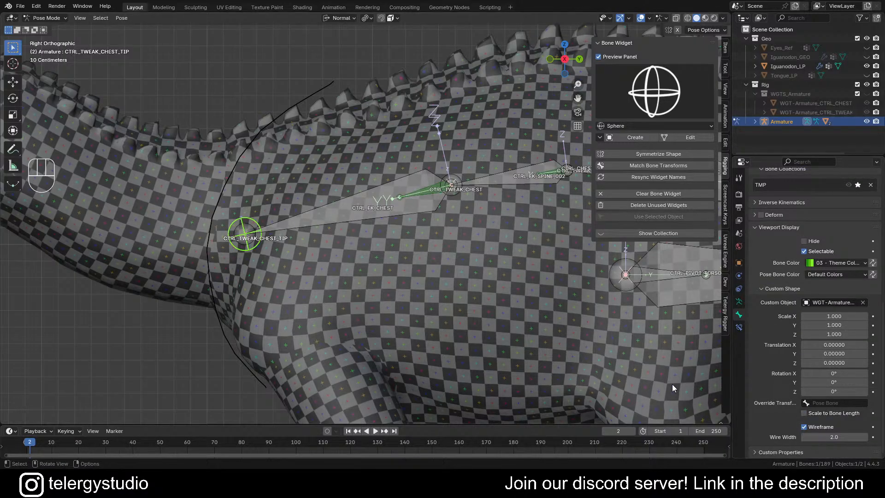
{"action": "left_click_drag", "start_coordinate": [834, 317], "coordinate": [825, 334]}
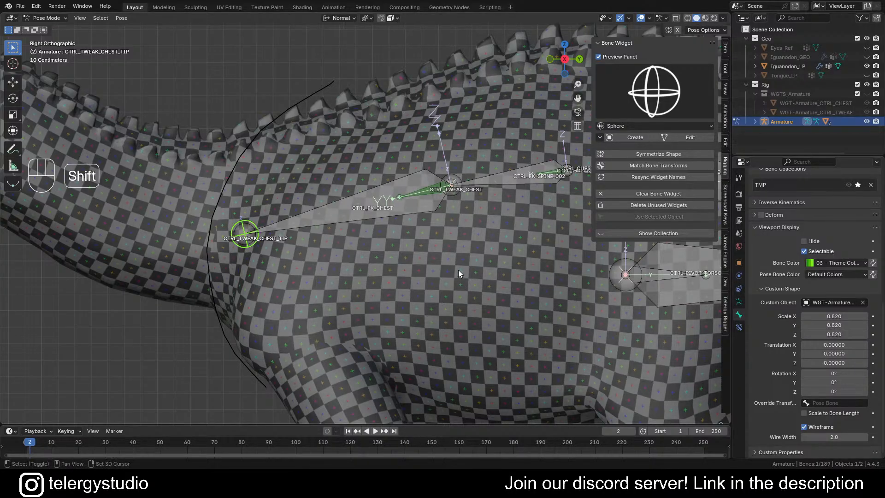
- Select all bones grouped with CTRL_TWEAK_CHEST_TIP by color and copy its bone shape to them
{"action": "key", "text": "shift+g"}
{"action": "left_click", "coordinate": [427, 283]}
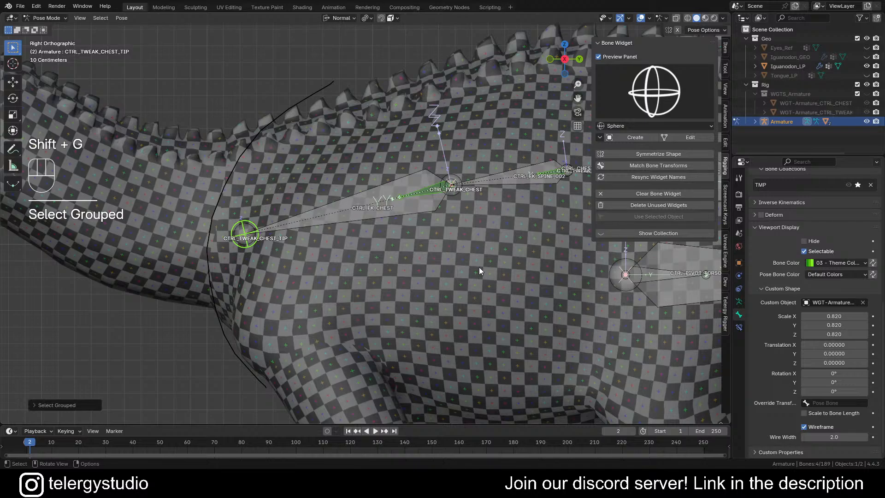
{"action": "key", "text": "ctrl+c"}
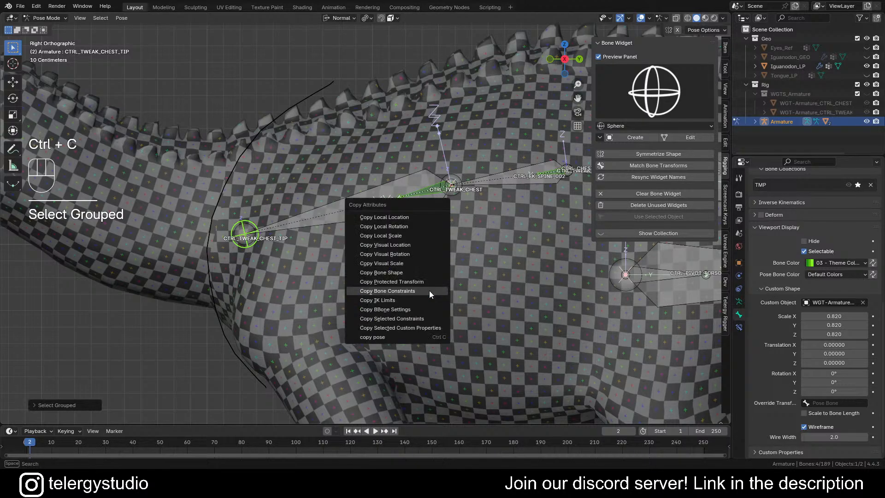
{"action": "left_click", "coordinate": [430, 292]}
{"action": "key", "text": "ctrl+c"}
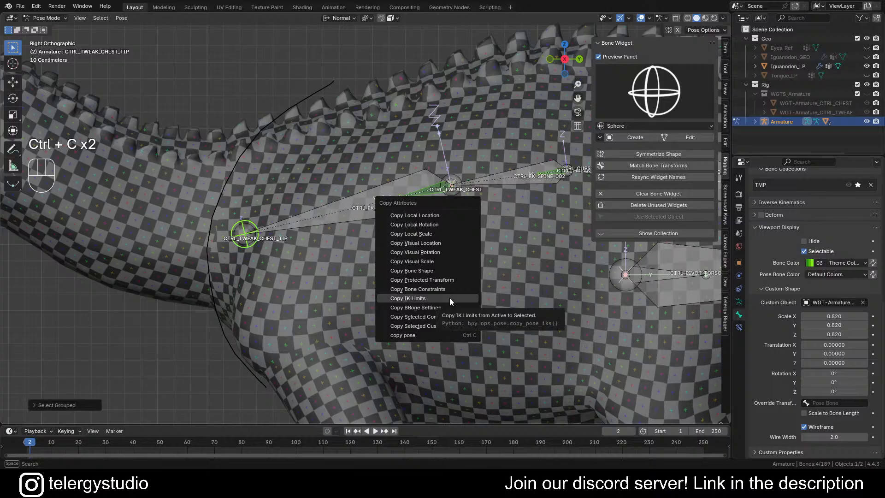
{"action": "left_click", "coordinate": [430, 270]}
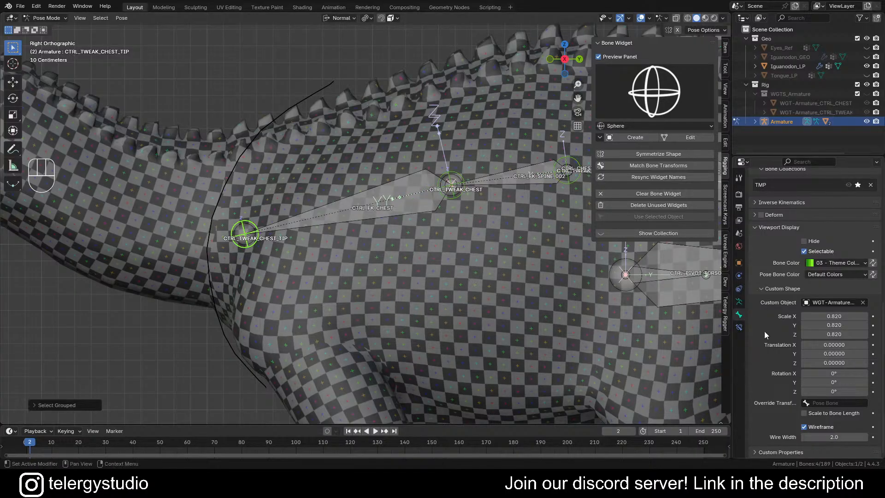
- Apply the custom shape wire width of 2.0 to all selected tweak bones and clear the selection
{"action": "left_click", "coordinate": [825, 436], "text": "alt"}
{"action": "key", "text": "Return"}
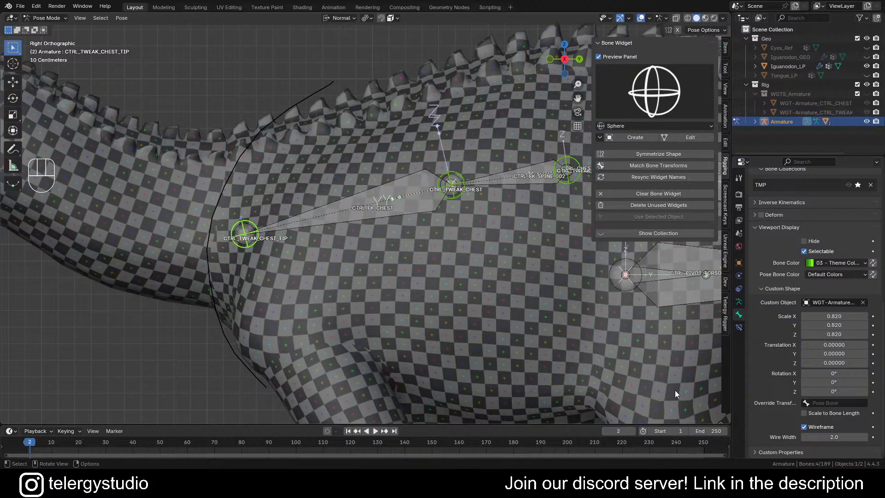
{"action": "key", "text": "alt+a"}
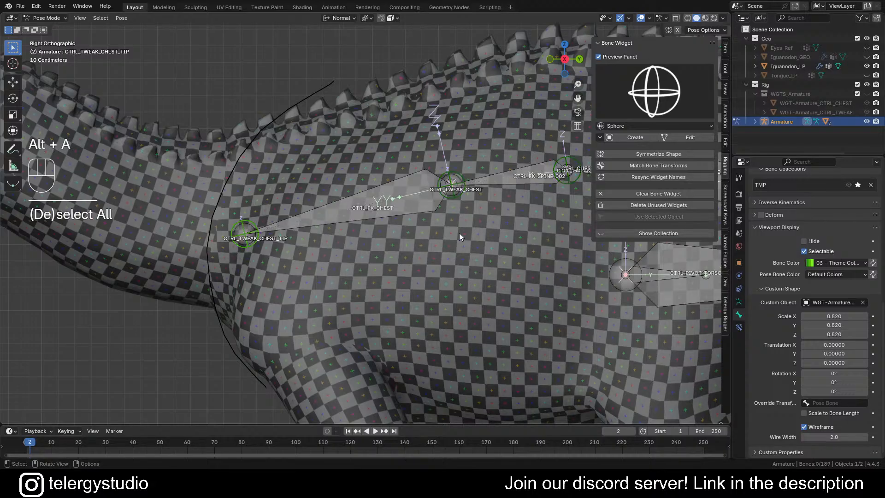
- Try moving CTRL_TWEAK_CHEST, CTRL_TWEAK_SPINE_002 and CTRL_TWEAK_SPINE_001 one by one, cancelling each move
{"action": "scroll", "coordinate": [459, 234], "scroll_direction": "down", "scroll_amount": 4}
{"action": "middle_click_drag", "start_coordinate": [483, 225], "coordinate": [400, 256], "text": "shift"}
{"action": "scroll", "coordinate": [378, 242], "scroll_direction": "up", "scroll_amount": 3}
{"action": "left_click", "coordinate": [306, 233]}
{"action": "scroll", "coordinate": [355, 233], "scroll_direction": "down", "scroll_amount": 3}
{"action": "mouse_move", "coordinate": [365, 232]}
{"action": "middle_mouse_down", "text": "shift"}
{"action": "mouse_move", "coordinate": [342, 235]}
{"action": "mouse_move", "coordinate": [357, 238]}
{"action": "middle_mouse_up", "text": "shift"}
{"action": "key", "text": "g"}
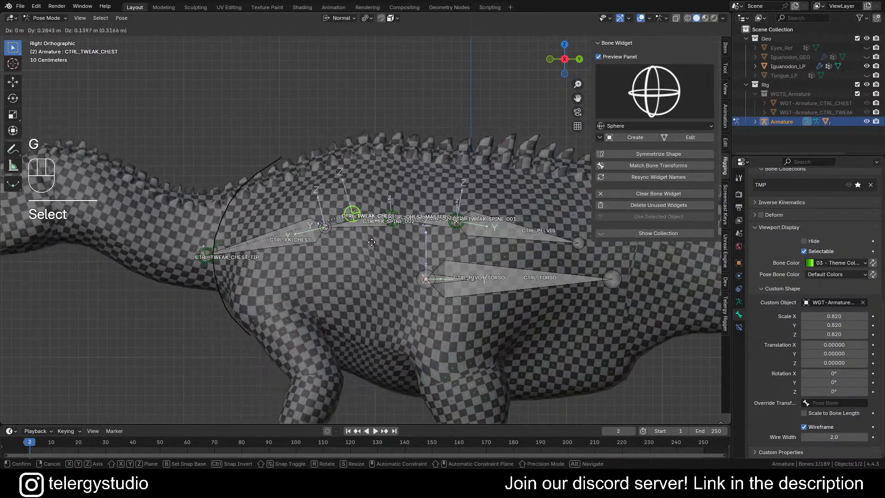
{"action": "left_click", "coordinate": [371, 257]}
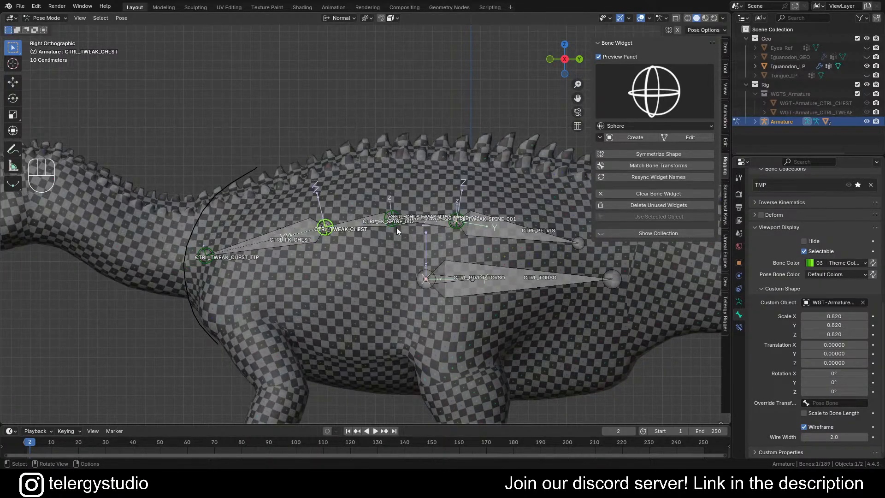
{"action": "left_click", "coordinate": [396, 229]}
{"action": "key", "text": "g"}
{"action": "right_click", "coordinate": [393, 253]}
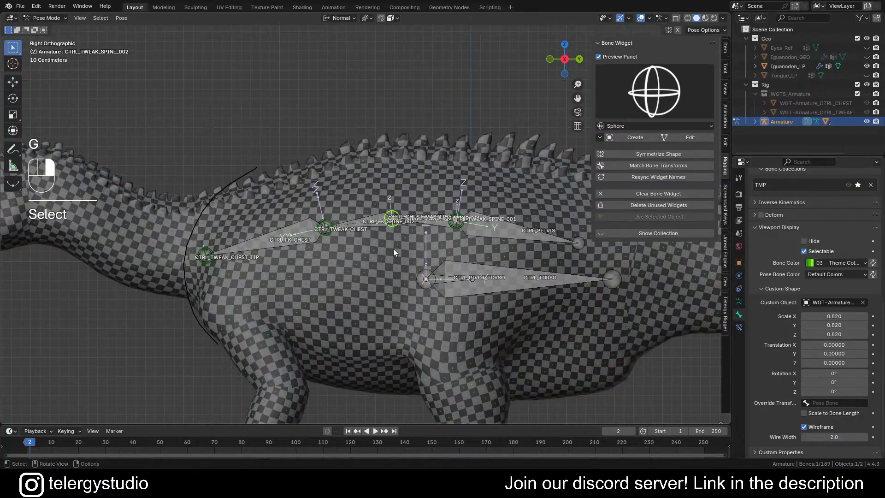
{"action": "left_click", "coordinate": [456, 228]}
{"action": "key", "text": "g"}
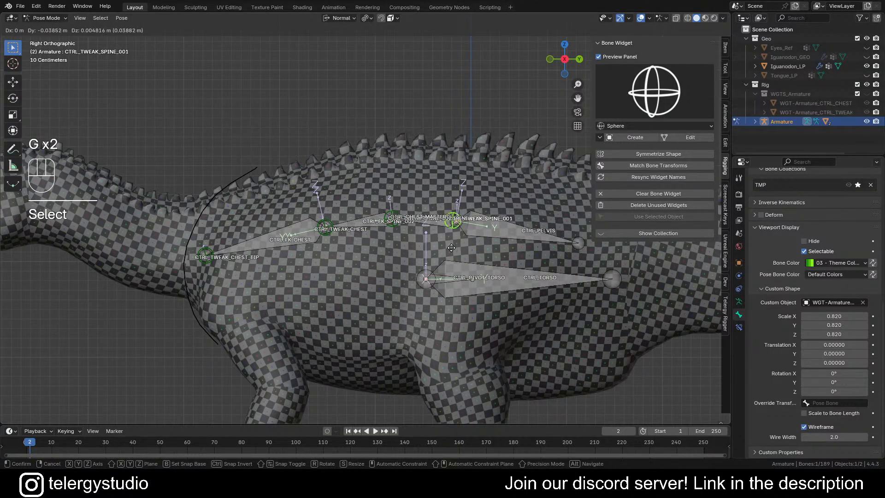
{"action": "right_click", "coordinate": [458, 239]}
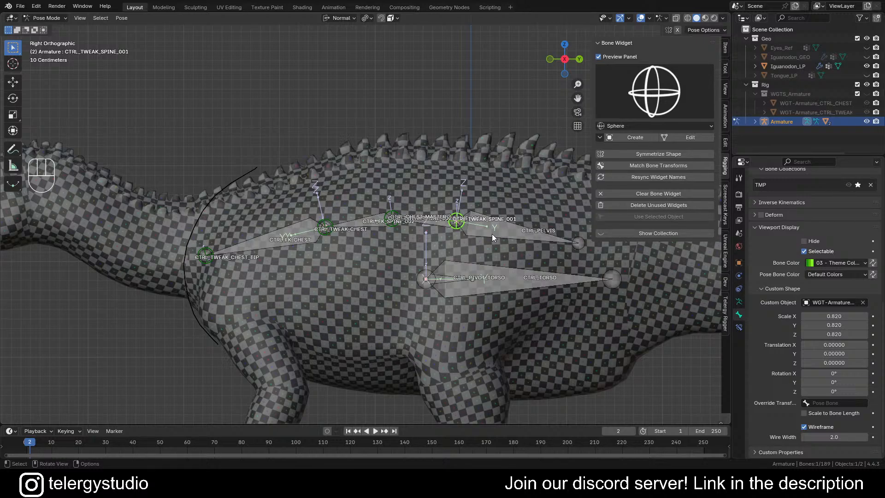
- Try rotating the CTRL_PELVIS bone, cancel the rotation, and select CTRL_TORSO
{"action": "middle_click_drag", "start_coordinate": [491, 234], "coordinate": [441, 234], "text": "shift"}
{"action": "left_click", "coordinate": [440, 234]}
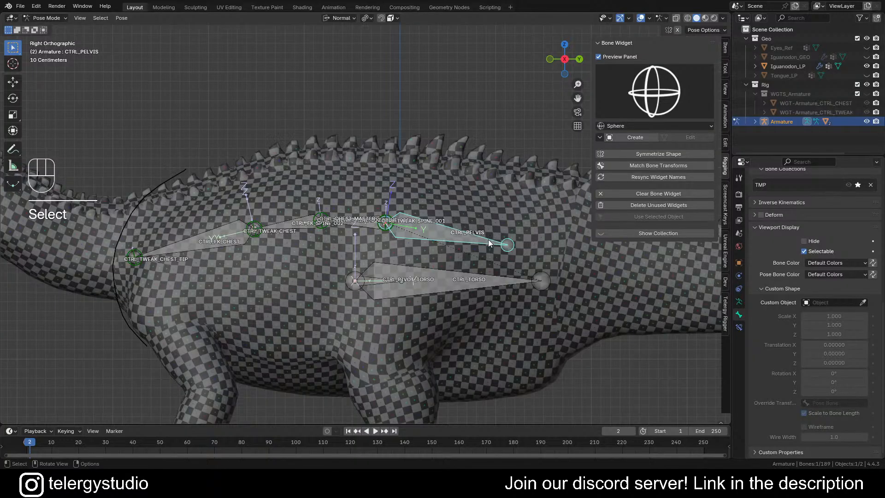
{"action": "scroll", "coordinate": [489, 240], "scroll_direction": "down", "scroll_amount": 2}
{"action": "key", "text": "r"}
{"action": "middle_click_drag", "start_coordinate": [569, 241], "coordinate": [430, 235], "text": "shift"}
{"action": "right_click", "coordinate": [452, 243]}
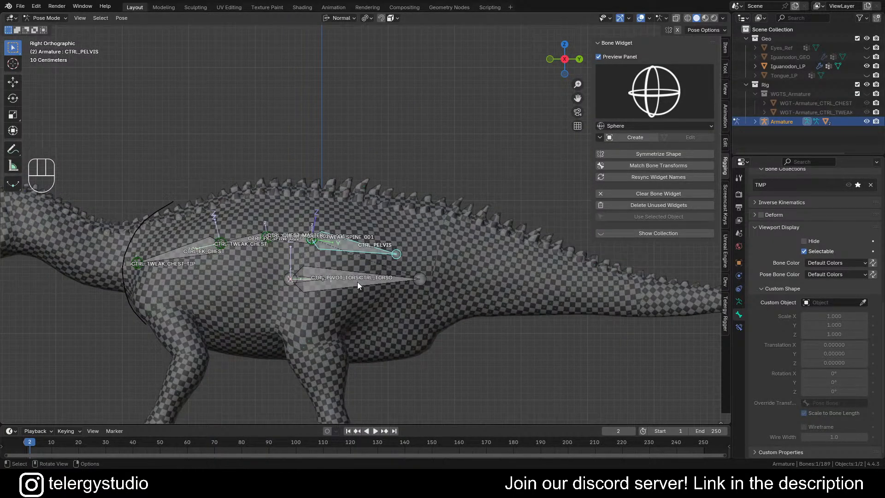
{"action": "scroll", "coordinate": [358, 281], "scroll_direction": "up", "scroll_amount": 2}
{"action": "middle_click_drag", "start_coordinate": [377, 272], "coordinate": [410, 259], "text": "shift"}
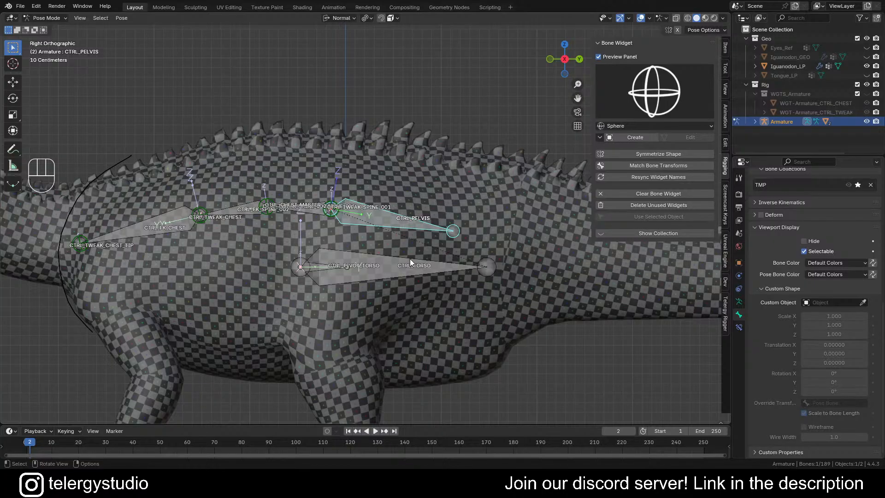
{"action": "left_click", "coordinate": [397, 272]}
{"action": "middle_click_drag", "start_coordinate": [389, 249], "coordinate": [447, 244], "text": "shift"}
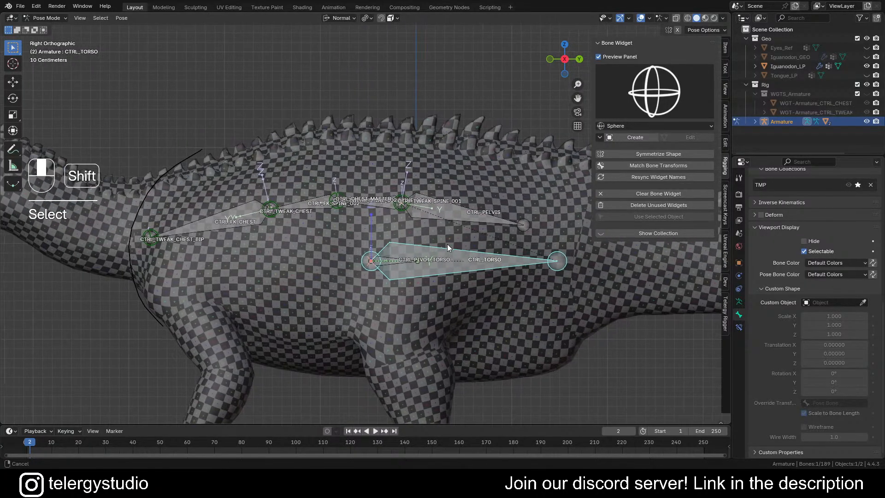
- Assign the 09 theme color set to CTRL_FK_CHEST, CTRL_FK_SPINE_002, CTRL_FK_SPINE_001 and CTRL_PELVIS together
{"action": "left_click", "coordinate": [208, 222]}
{"action": "scroll", "coordinate": [293, 208], "scroll_direction": "up", "scroll_amount": 2}
{"action": "left_click", "coordinate": [325, 206], "text": "shift"}
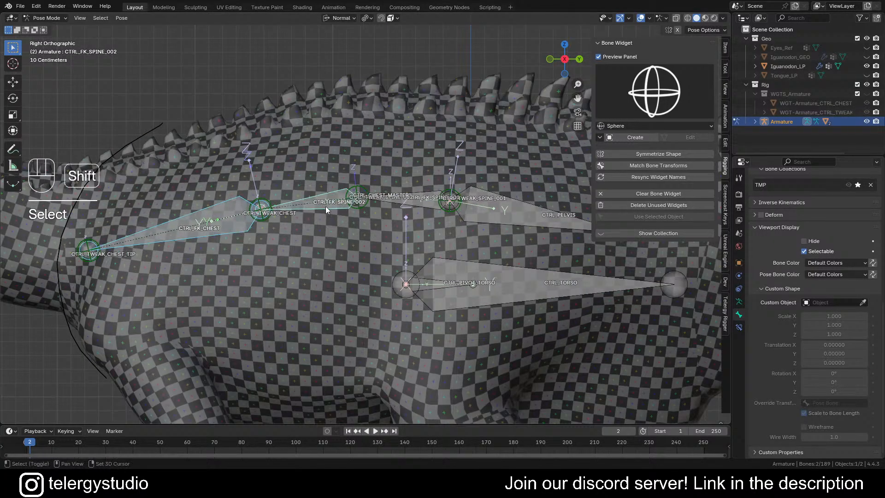
{"action": "left_click", "coordinate": [397, 203], "text": "shift"}
{"action": "scroll", "coordinate": [397, 204], "scroll_direction": "down", "scroll_amount": 1}
{"action": "middle_click_drag", "start_coordinate": [397, 203], "coordinate": [368, 211], "text": "shift"}
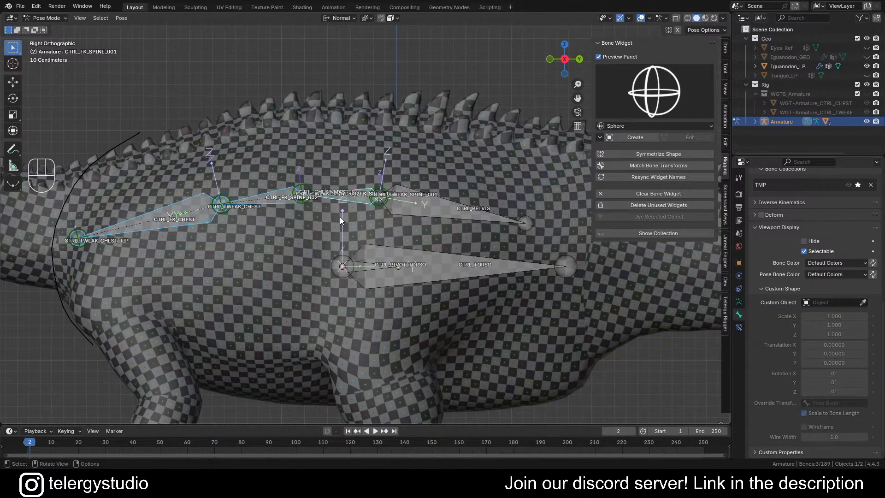
{"action": "scroll", "coordinate": [339, 214], "scroll_direction": "up", "scroll_amount": 1}
{"action": "scroll", "coordinate": [350, 208], "scroll_direction": "down", "scroll_amount": 1}
{"action": "middle_click_drag", "start_coordinate": [361, 212], "coordinate": [371, 213], "text": "shift"}
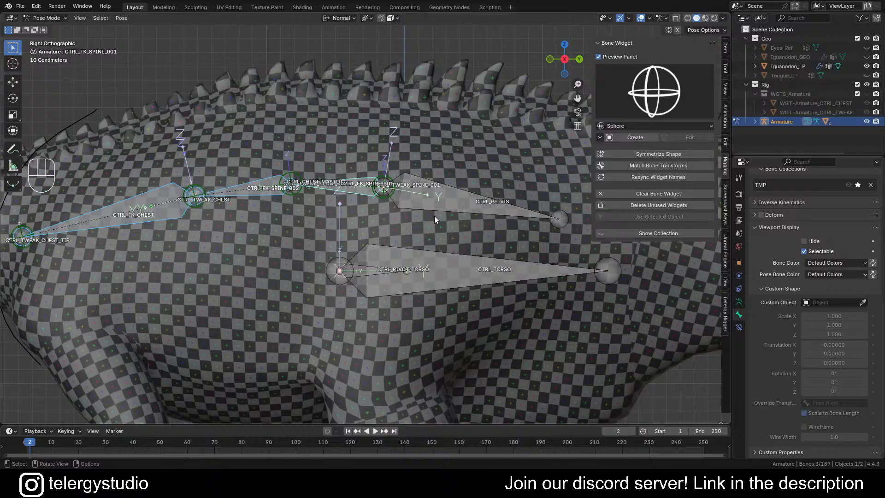
{"action": "left_click", "coordinate": [458, 201], "text": "shift"}
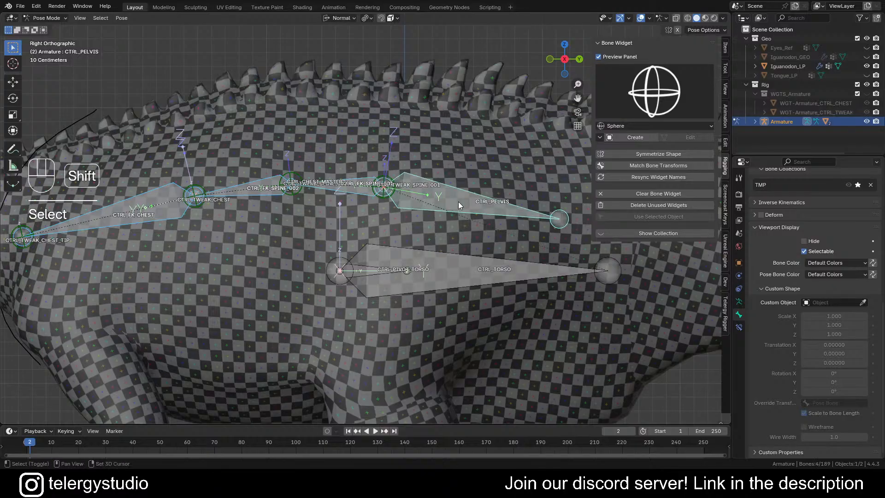
{"action": "scroll", "coordinate": [452, 203], "scroll_direction": "down", "scroll_amount": 2}
{"action": "middle_click_drag", "start_coordinate": [419, 199], "coordinate": [420, 196], "text": "shift"}
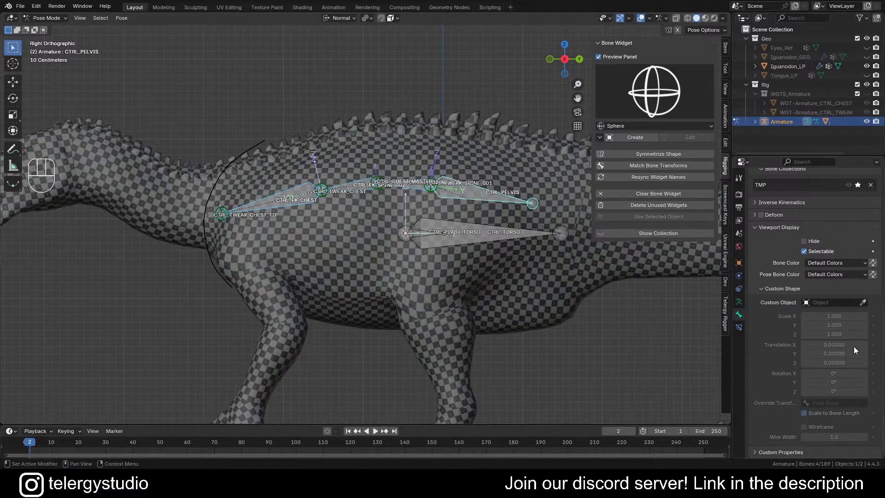
{"action": "left_click", "coordinate": [842, 263]}
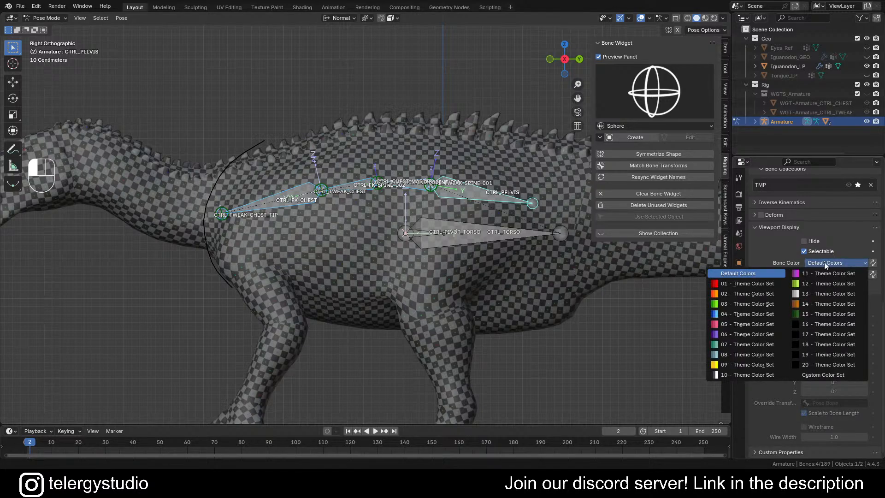
{"action": "left_click", "coordinate": [753, 360]}
{"action": "left_click", "coordinate": [873, 263]}
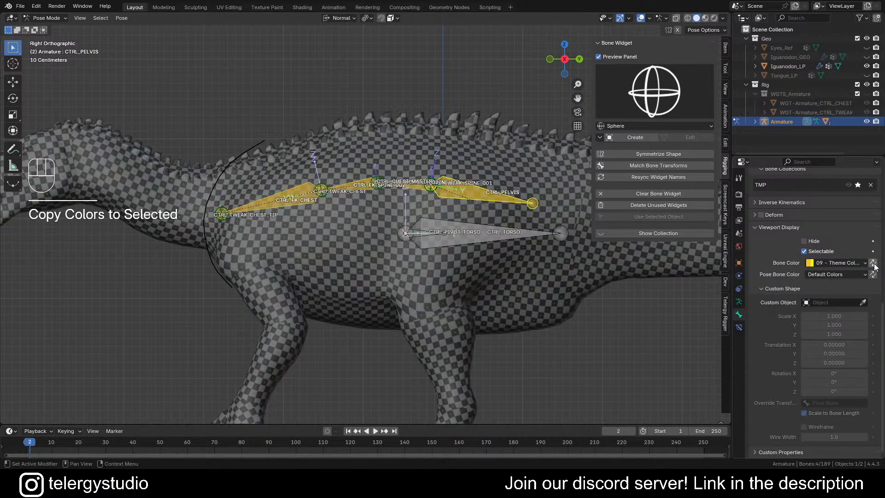
- Copy the bone color of CTRL_PELVIS to CTRL_TORSO and CTRL_PIVOT_TORSO, and clear the selection
{"action": "scroll", "coordinate": [474, 230], "scroll_direction": "up", "scroll_amount": 4}
{"action": "left_click", "coordinate": [464, 228]}
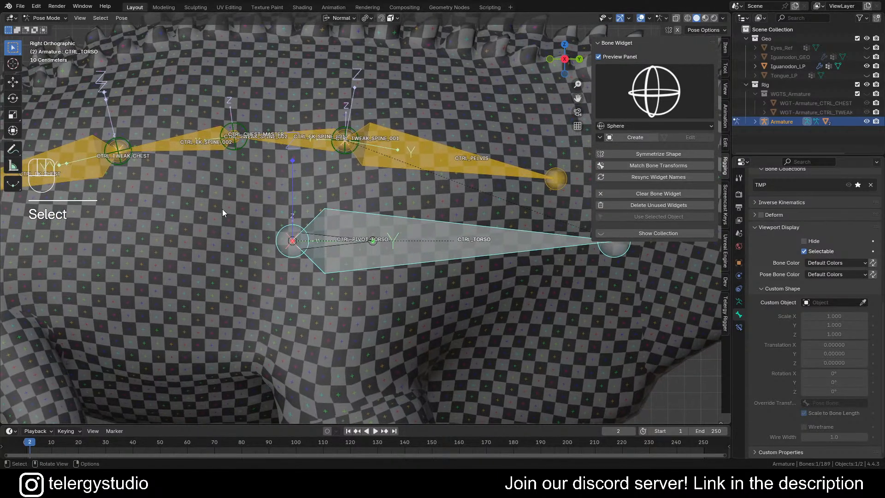
{"action": "left_click_drag", "start_coordinate": [222, 209], "coordinate": [378, 289]}
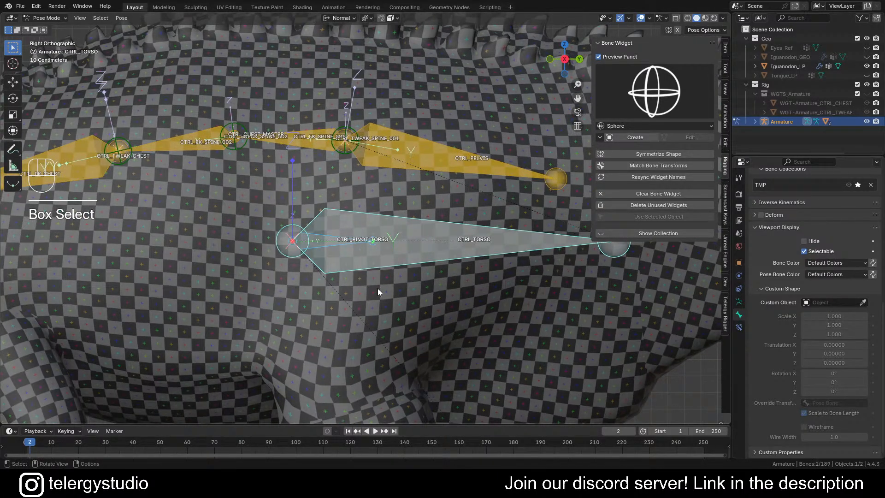
{"action": "left_click", "coordinate": [475, 178], "text": "shift"}
{"action": "left_click", "coordinate": [873, 263]}
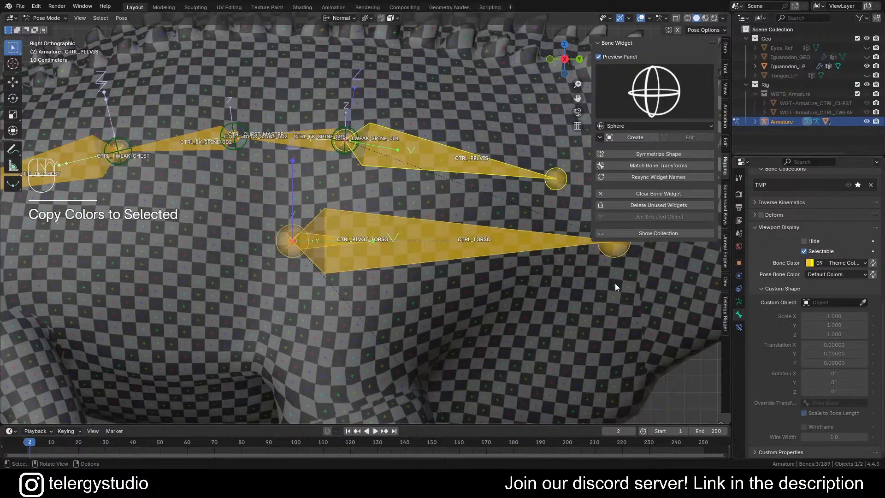
{"action": "left_click", "coordinate": [435, 275]}
- Set the bone color of CTRL_CHEST_MASTER to the 09 theme color set and deselect it
{"action": "scroll", "coordinate": [433, 272], "scroll_direction": "down", "scroll_amount": 5}
{"action": "middle_click_drag", "start_coordinate": [387, 233], "coordinate": [417, 258], "text": "shift"}
{"action": "scroll", "coordinate": [347, 249], "scroll_direction": "up", "scroll_amount": 5}
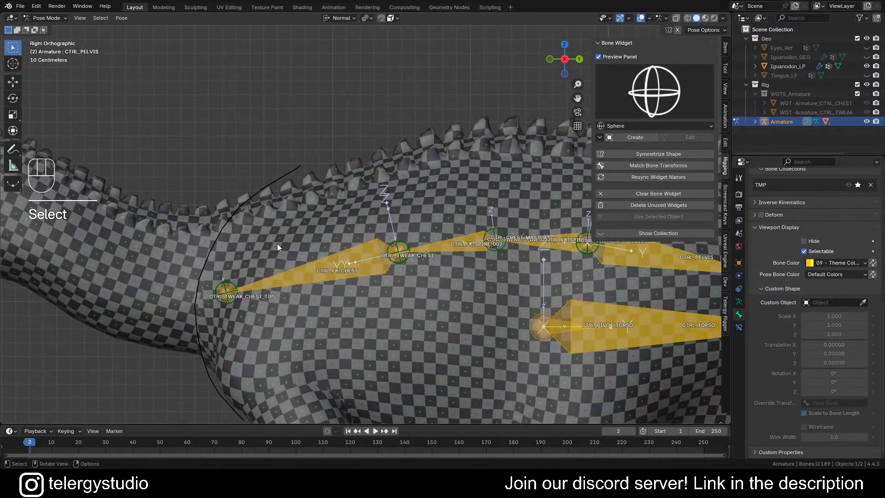
{"action": "left_click", "coordinate": [214, 237]}
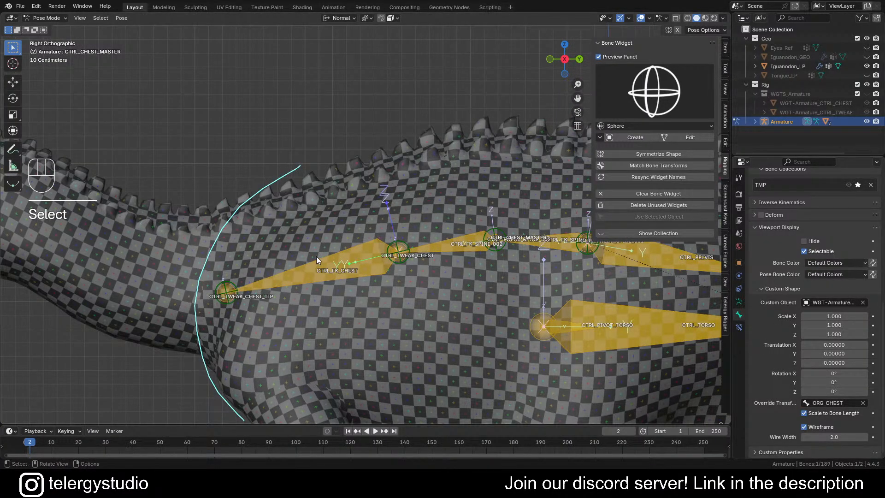
{"action": "left_click", "coordinate": [834, 263]}
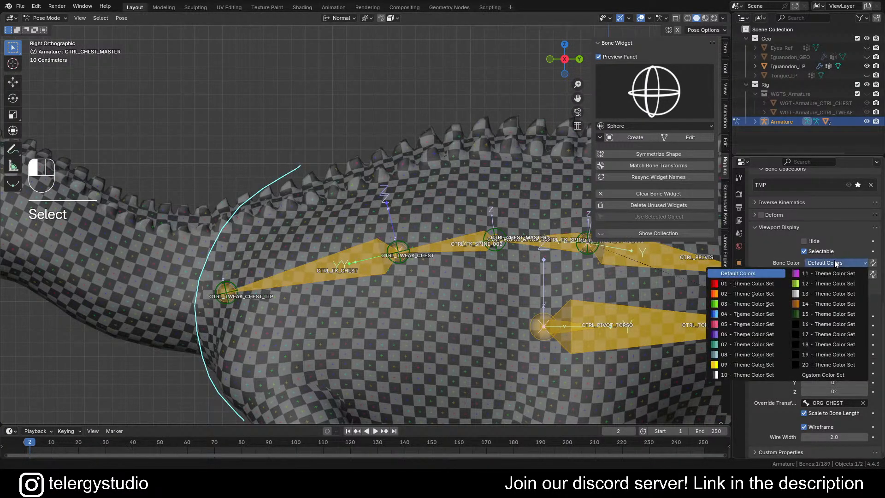
{"action": "left_click", "coordinate": [743, 364]}
{"action": "left_click", "coordinate": [466, 348]}
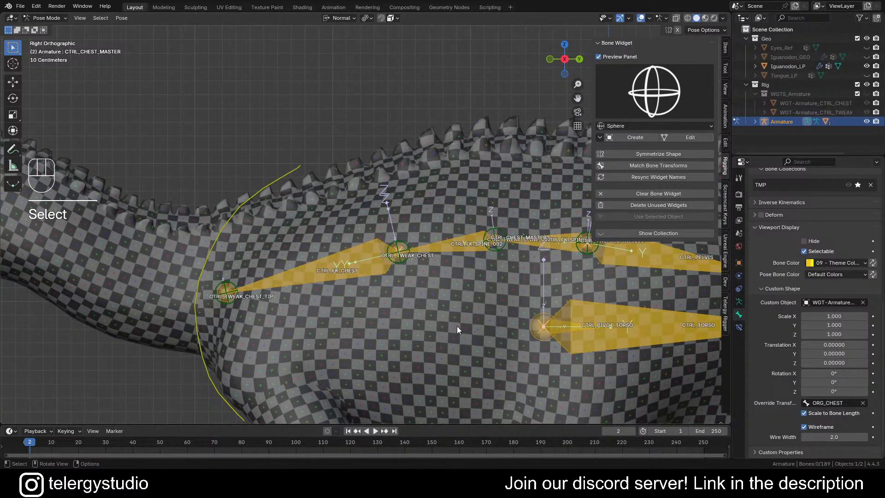
- Create a Root 2 bone widget for the CTRL_TORSO bone
{"action": "scroll", "coordinate": [457, 326], "scroll_direction": "down", "scroll_amount": 4}
{"action": "middle_click_drag", "start_coordinate": [507, 298], "coordinate": [391, 305]}
{"action": "left_click", "coordinate": [435, 331]}
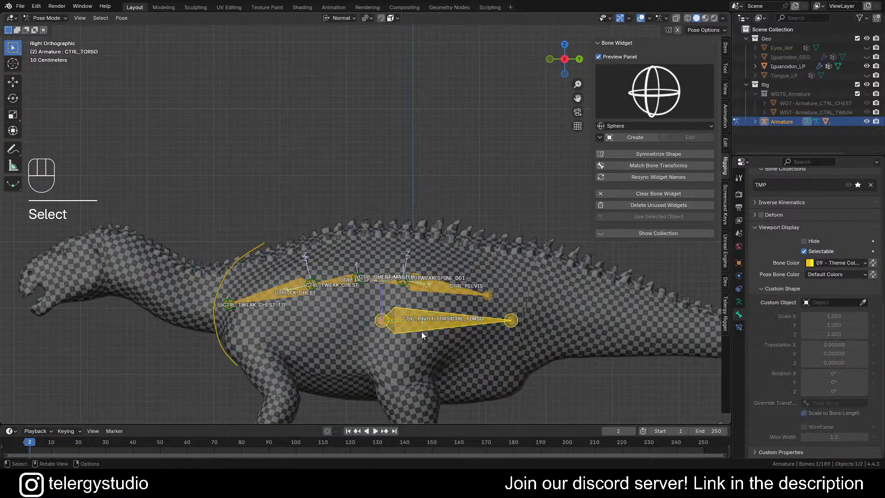
{"action": "scroll", "coordinate": [422, 331], "scroll_direction": "down", "scroll_amount": 2}
{"action": "middle_click_drag", "start_coordinate": [461, 295], "coordinate": [406, 298], "text": "shift"}
{"action": "left_click", "coordinate": [692, 83]}
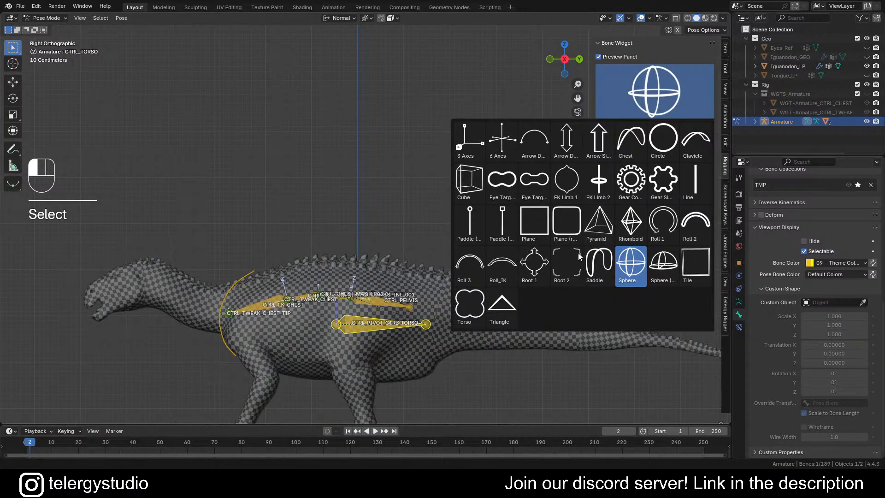
{"action": "left_click", "coordinate": [566, 266]}
{"action": "left_click", "coordinate": [635, 137]}
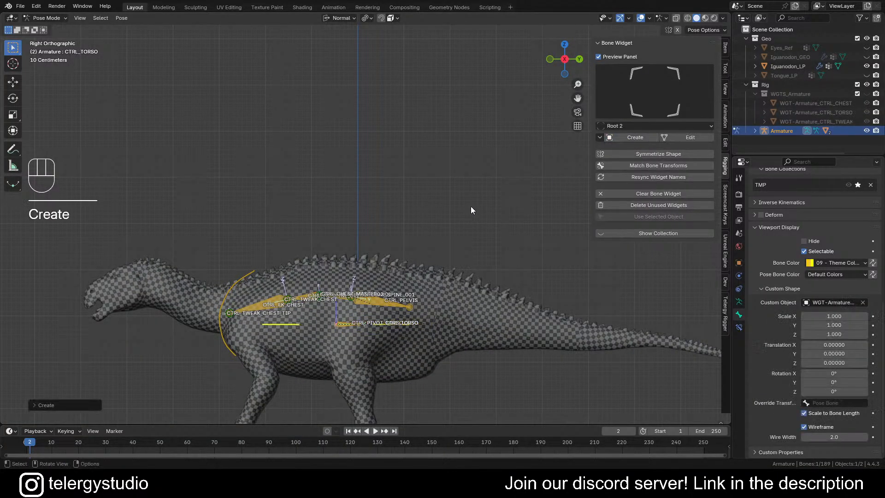
- Enlarge the CTRL_TORSO widget around the body in top view, with a final scaling of about 1.28
{"action": "scroll", "coordinate": [476, 154], "scroll_direction": "down", "scroll_amount": 3}
{"action": "middle_click_drag", "start_coordinate": [476, 154], "coordinate": [438, 223], "text": "alt"}
{"action": "scroll", "coordinate": [449, 206], "scroll_direction": "up", "scroll_amount": 2}
{"action": "key", "text": "s"}
{"action": "left_click", "coordinate": [460, 225]}
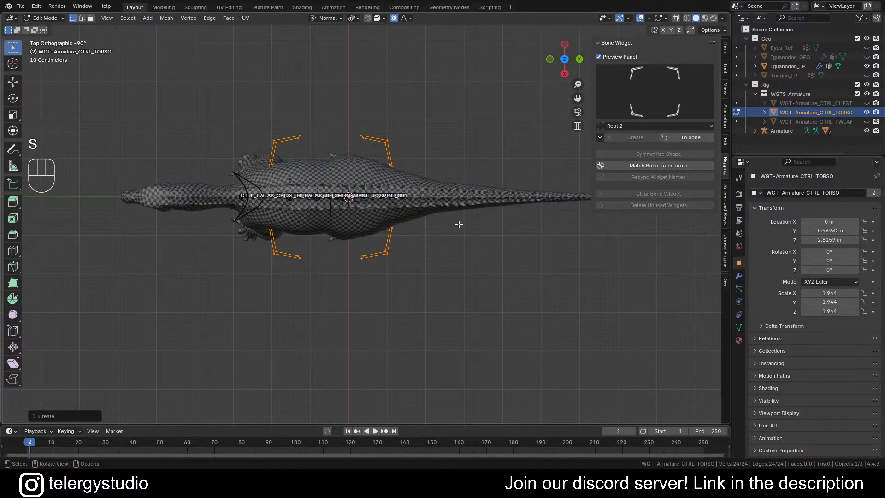
{"action": "key", "text": "period"}
{"action": "left_click", "coordinate": [460, 179]}
{"action": "key", "text": "s"}
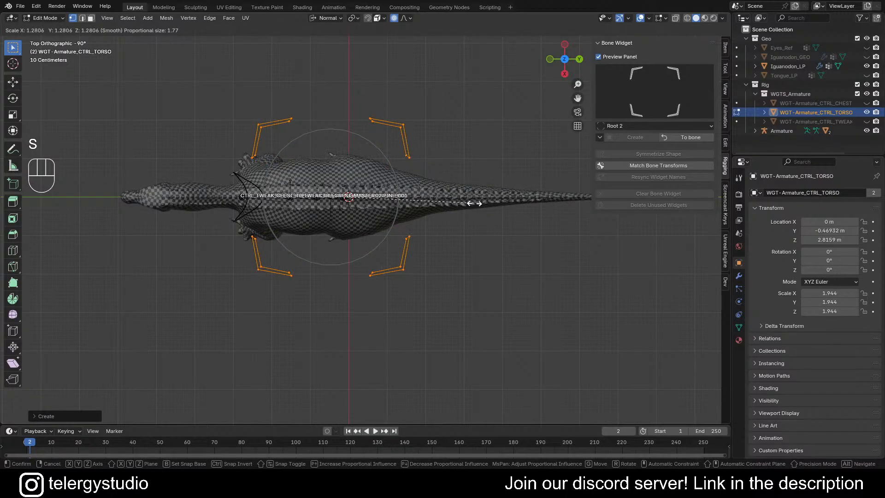
{"action": "left_click", "coordinate": [474, 203]}
{"action": "middle_click_drag", "start_coordinate": [270, 107], "coordinate": [312, 112], "text": "shift"}
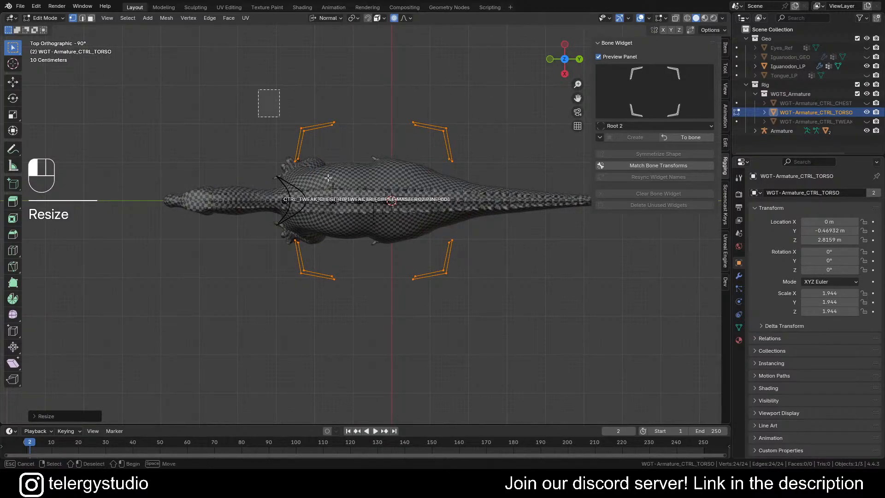
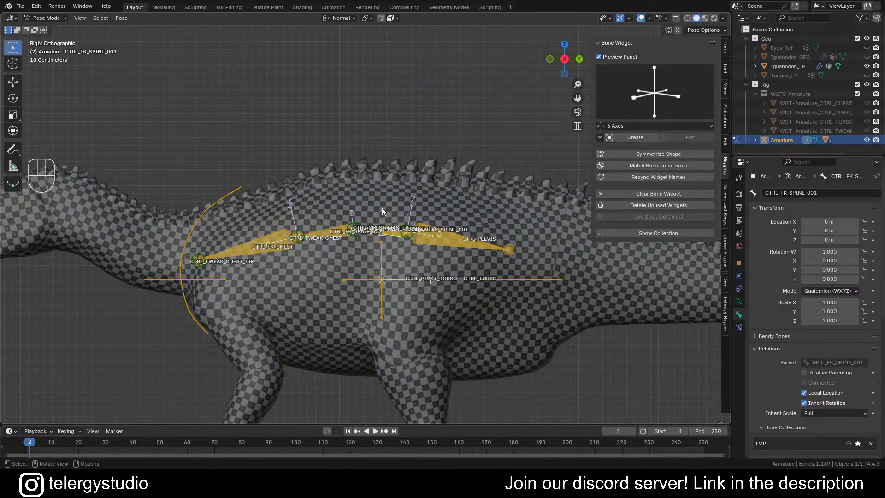
- Save the rig file
{"action": "middle_click_drag", "start_coordinate": [382, 211], "coordinate": [370, 200], "text": "shift"}
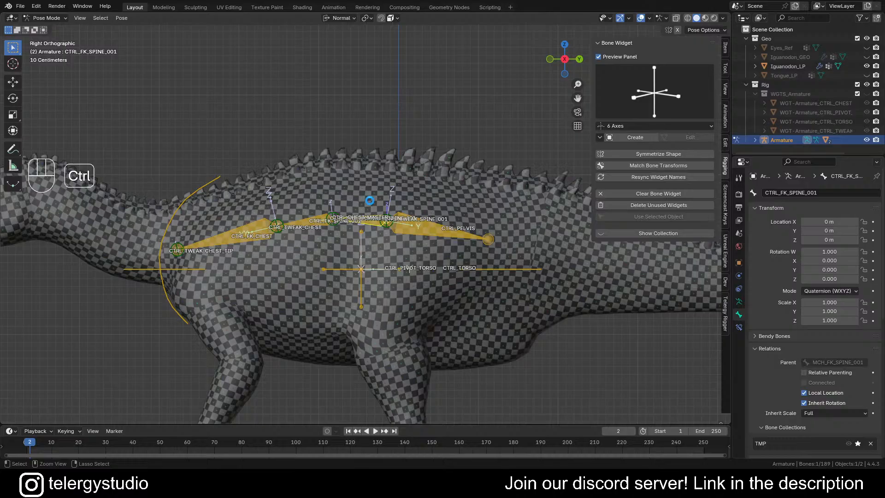
{"action": "key", "text": "ctrl+s"}
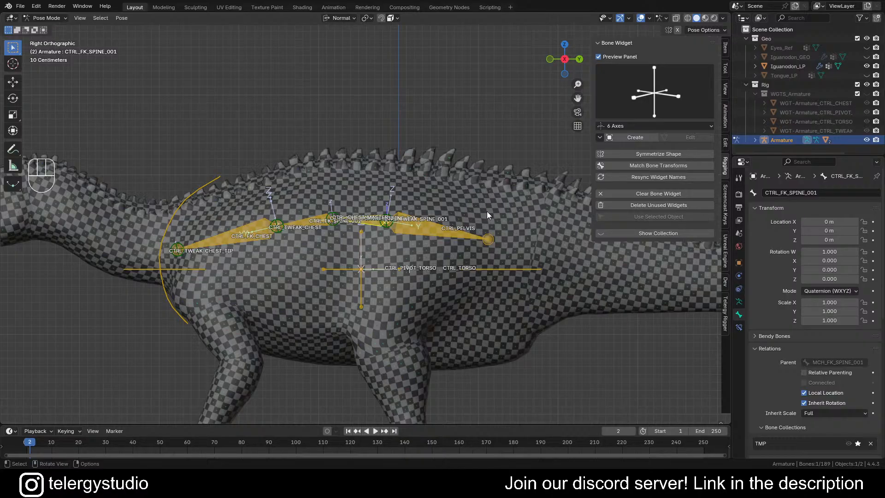
{"action": "scroll", "coordinate": [420, 193], "scroll_direction": "down", "scroll_amount": 1}
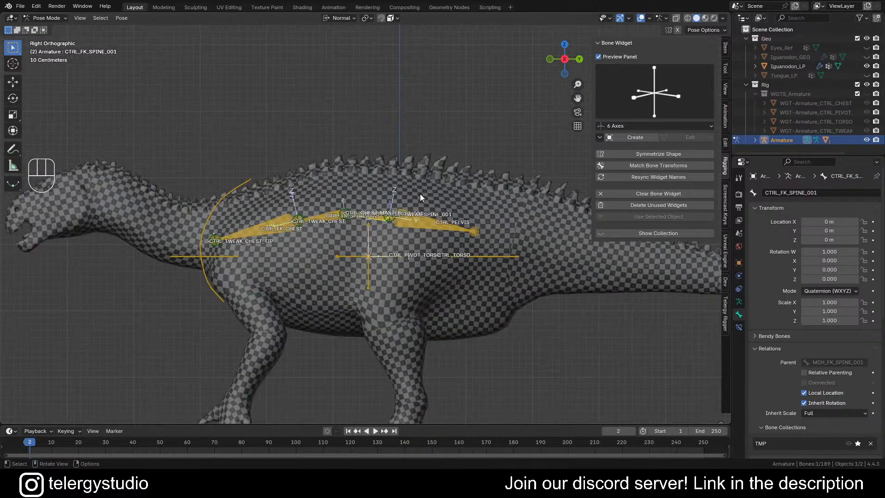
{"action": "middle_click_drag", "start_coordinate": [414, 195], "coordinate": [380, 212], "text": "shift"}
{"action": "mouse_move", "coordinate": [301, 208]}
{"action": "middle_mouse_down"}
{"action": "mouse_move", "coordinate": [357, 251]}
{"action": "mouse_move", "coordinate": [199, 228]}
{"action": "mouse_move", "coordinate": [314, 212]}
{"action": "middle_mouse_up"}
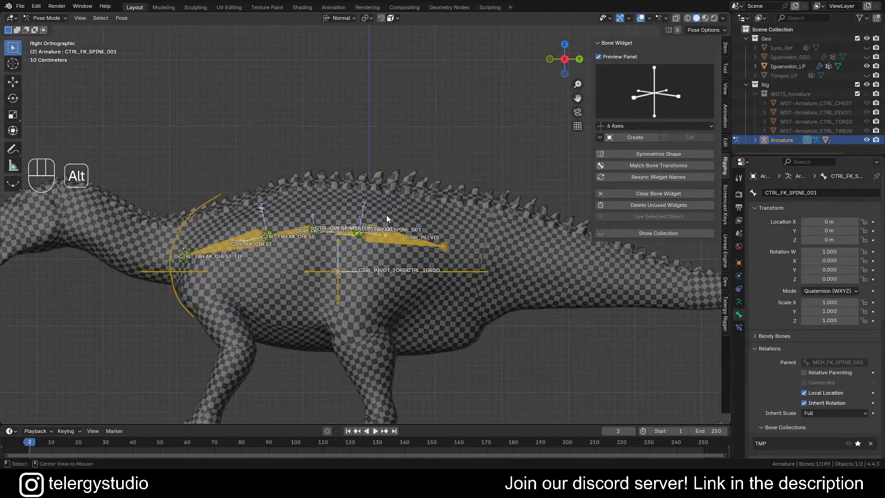
- Add a new bone collection named TORSO in the Telergy Rigger tools
{"action": "left_click", "coordinate": [725, 313]}
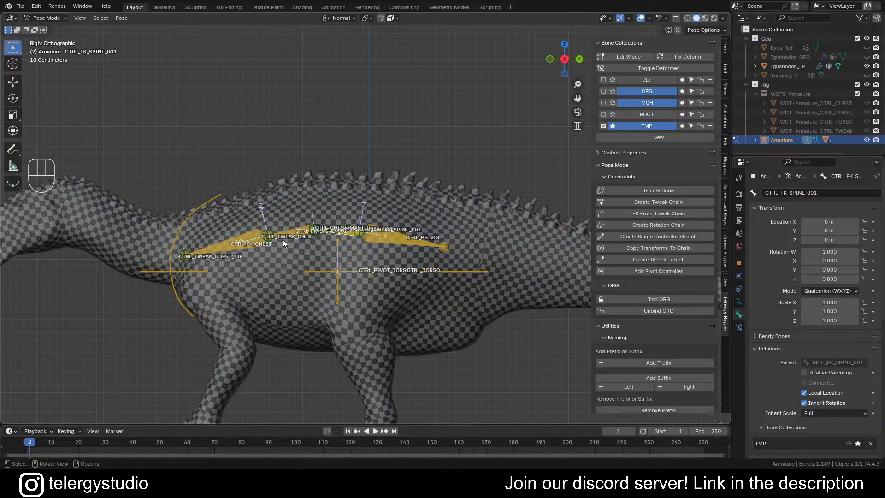
{"action": "mouse_move", "coordinate": [283, 240]}
{"action": "middle_mouse_down"}
{"action": "mouse_move", "coordinate": [303, 263]}
{"action": "mouse_move", "coordinate": [279, 243]}
{"action": "middle_mouse_up"}
{"action": "left_click", "coordinate": [667, 137]}
{"action": "left_click", "coordinate": [678, 140]}
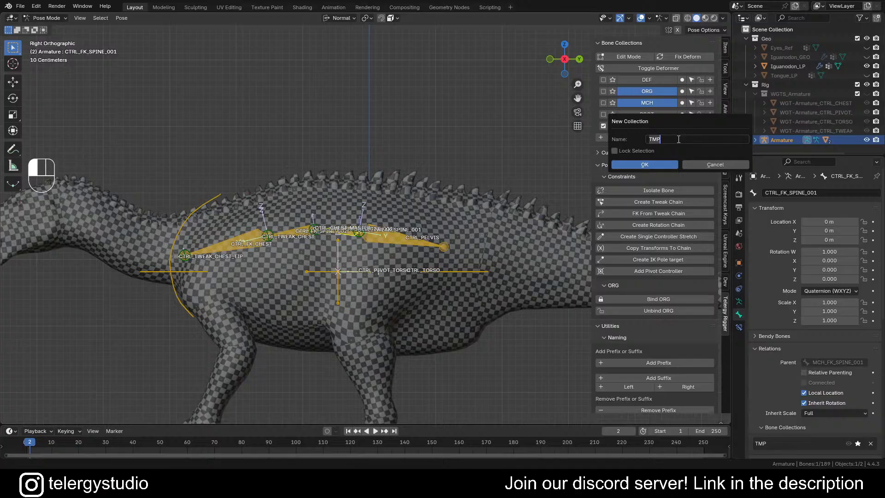
{"action": "type", "text": "TORSO"}
{"action": "key", "text": "Return"}
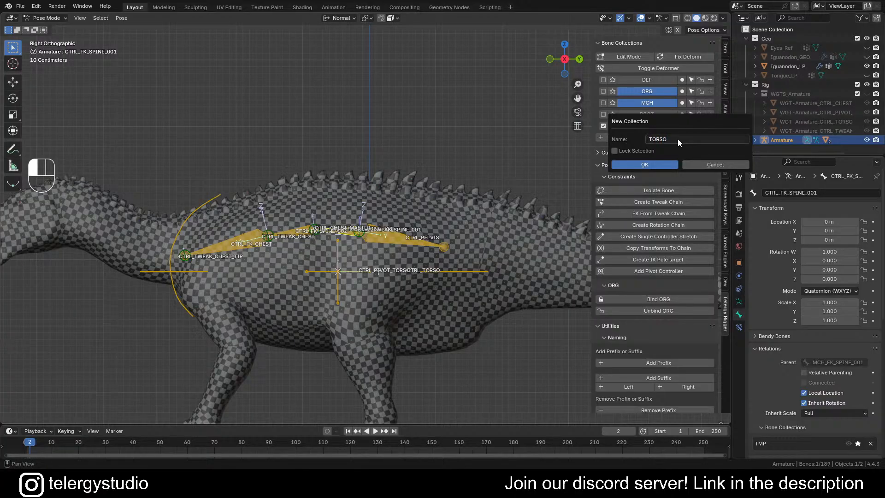
{"action": "key", "text": "Return"}
- Add a child bone collection named TORSO_FK under TORSO
{"action": "left_click", "coordinate": [709, 138]}
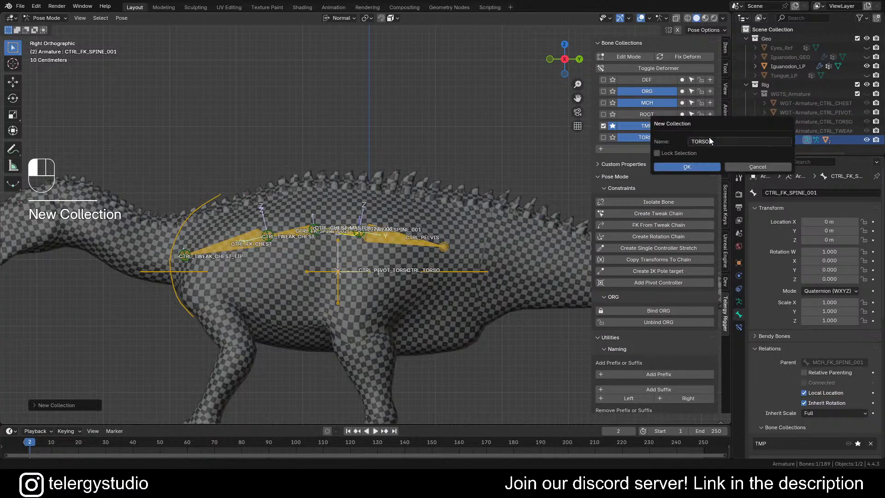
{"action": "left_click", "coordinate": [726, 140]}
{"action": "type", "text": "_"}
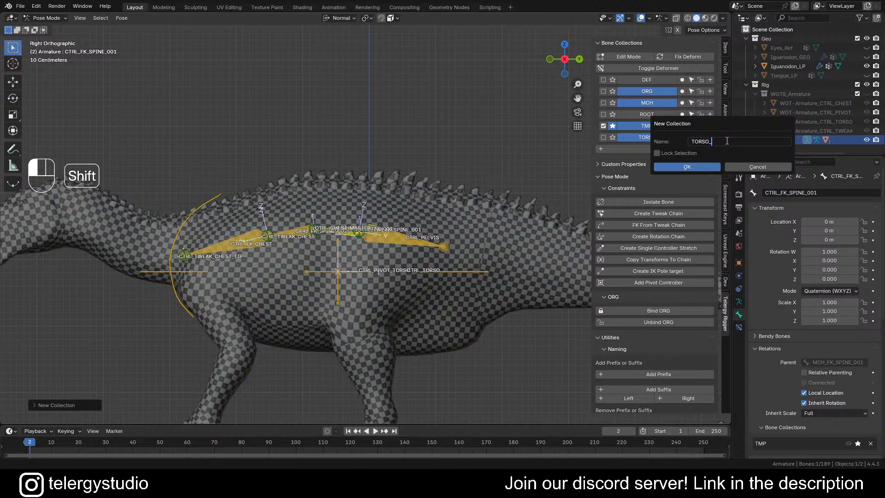
{"action": "type", "text": "FK"}
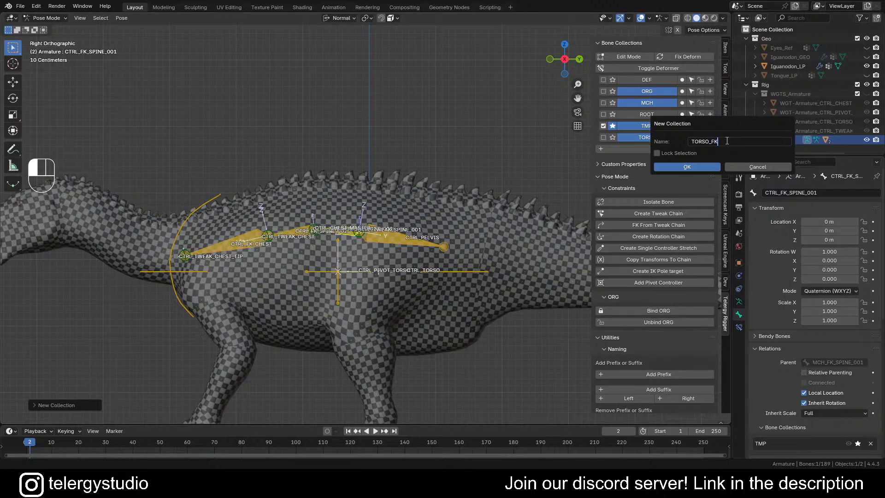
{"action": "key", "text": "Return"}
{"action": "key", "text": "Return"}
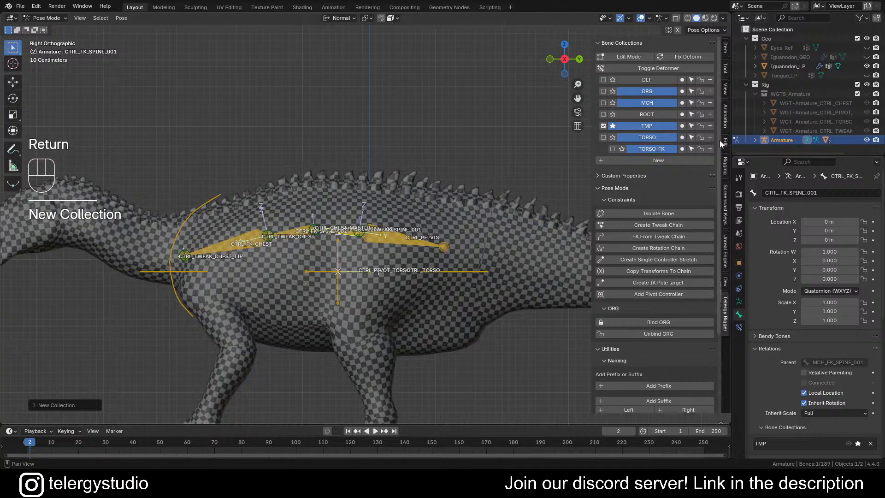
- Add a second child bone collection named TORSO_TWEAKS under TORSO
{"action": "left_click", "coordinate": [711, 137]}
{"action": "double_click", "coordinate": [732, 142]}
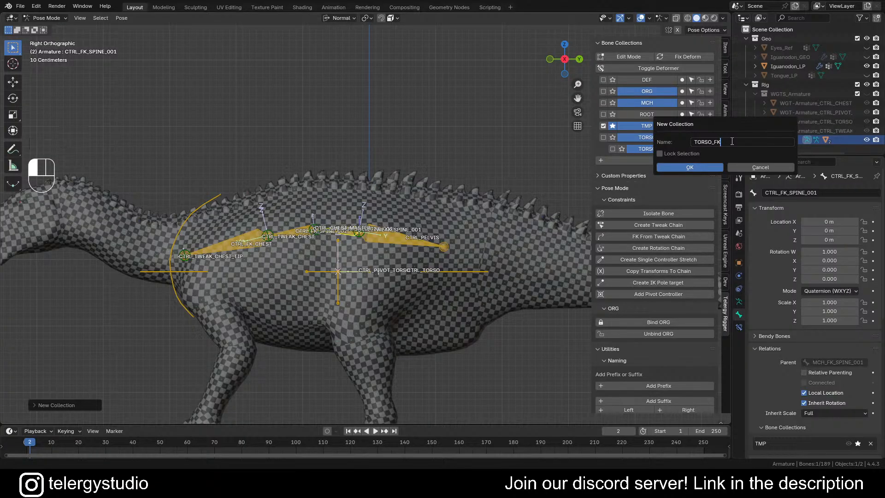
{"action": "key", "text": "BackSpace"}
{"action": "key", "text": "BackSpace"}
{"action": "type", "text": "TWEAKS"}
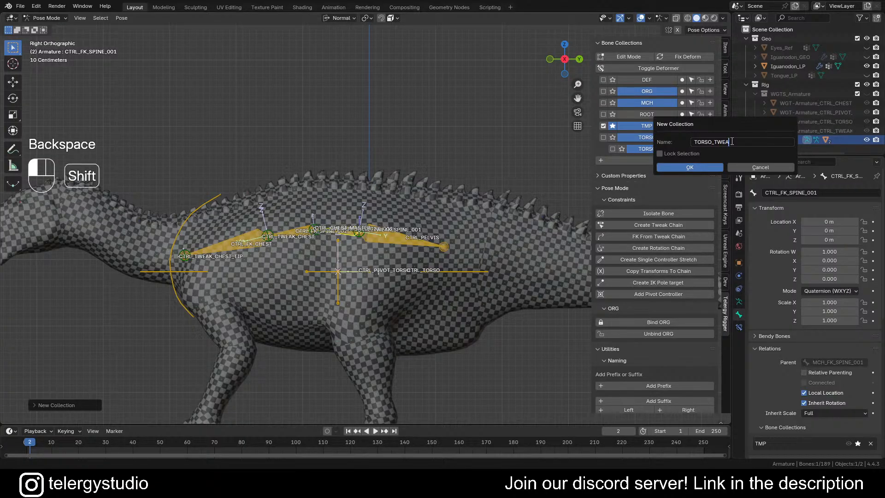
{"action": "key", "text": "Return"}
{"action": "key", "text": "Return"}
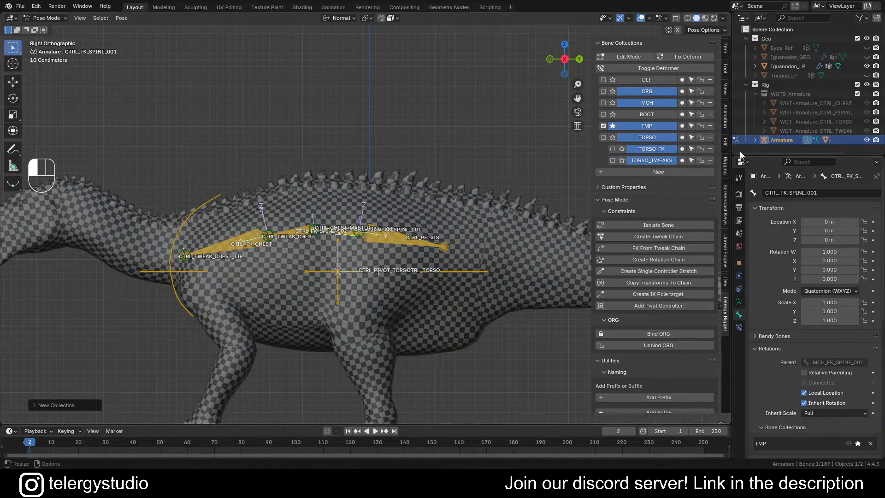
- Assign the CTRL_TORSO, CTRL_PIVOT_TORSO and CTRL_CHEST_MASTER bones to the TORSO collection and deselect them
{"action": "left_click_drag", "start_coordinate": [333, 279], "coordinate": [352, 292]}
{"action": "left_click_drag", "start_coordinate": [424, 264], "coordinate": [446, 287], "text": "shift"}
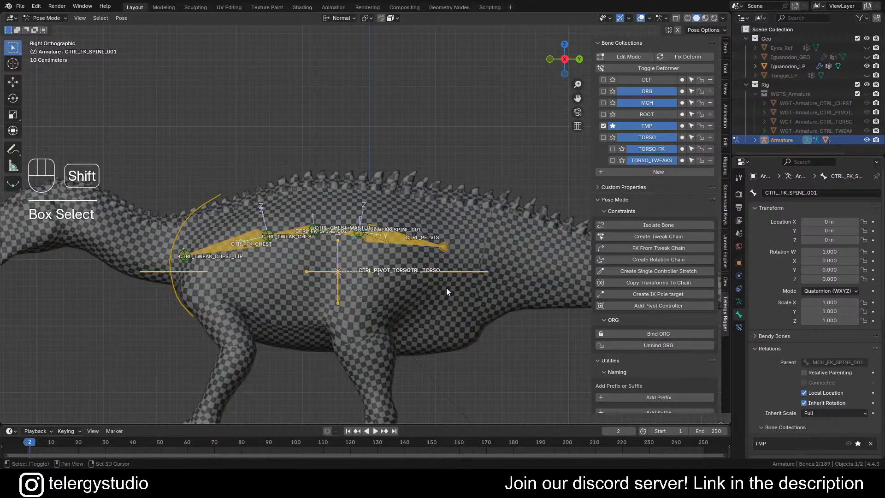
{"action": "left_click_drag", "start_coordinate": [198, 308], "coordinate": [170, 297], "text": "shift"}
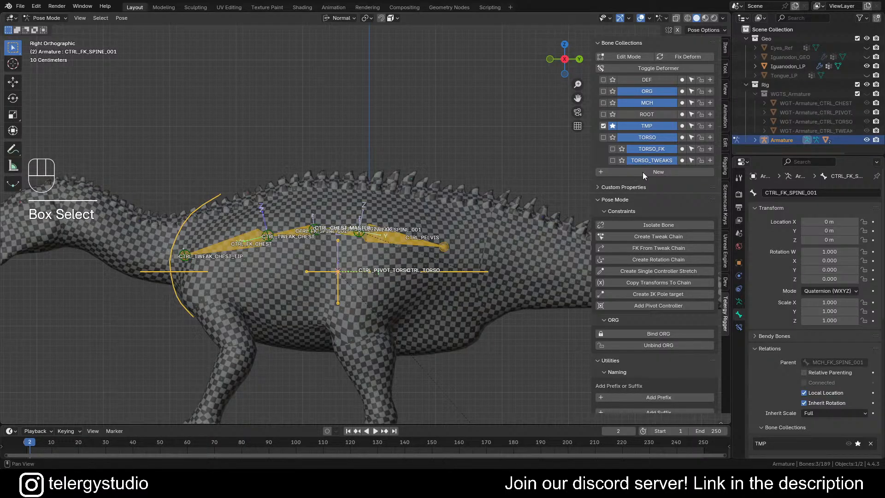
{"action": "left_click", "coordinate": [682, 139]}
{"action": "left_click", "coordinate": [392, 111]}
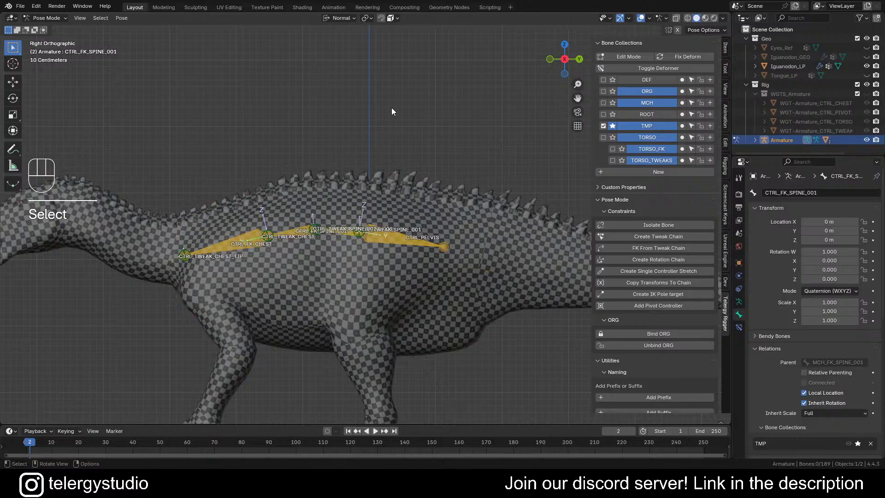
- Select all the spine and chest tweak controls by grouping and assign them to the TORSO_TWEAKS collection
{"action": "scroll", "coordinate": [231, 248], "scroll_direction": "up", "scroll_amount": 2}
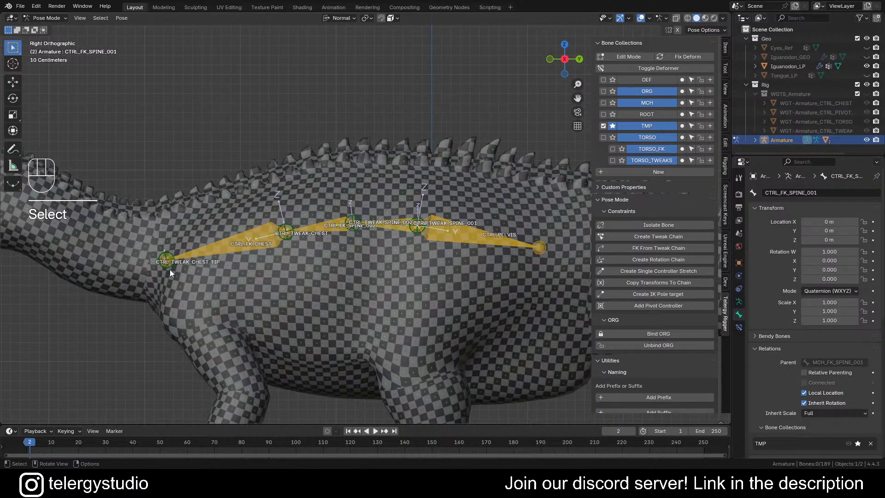
{"action": "left_click", "coordinate": [170, 270]}
{"action": "key", "text": "shift+g"}
{"action": "left_click", "coordinate": [253, 289]}
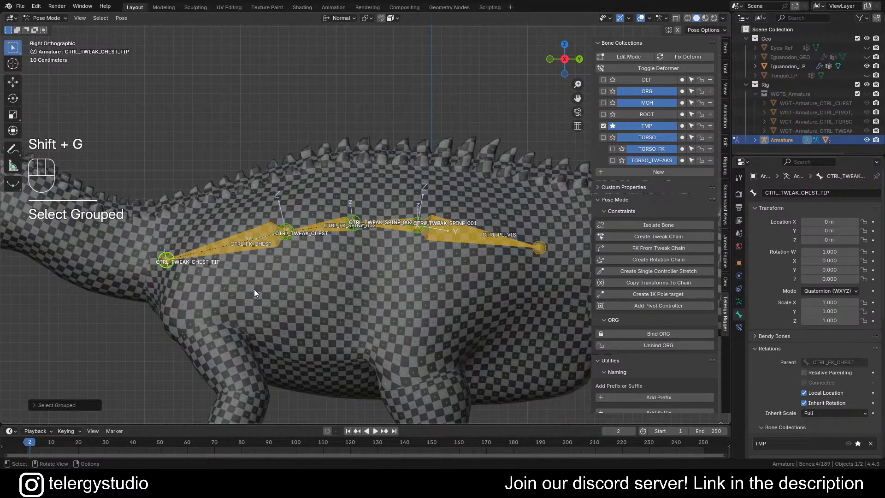
{"action": "left_click", "coordinate": [682, 160]}
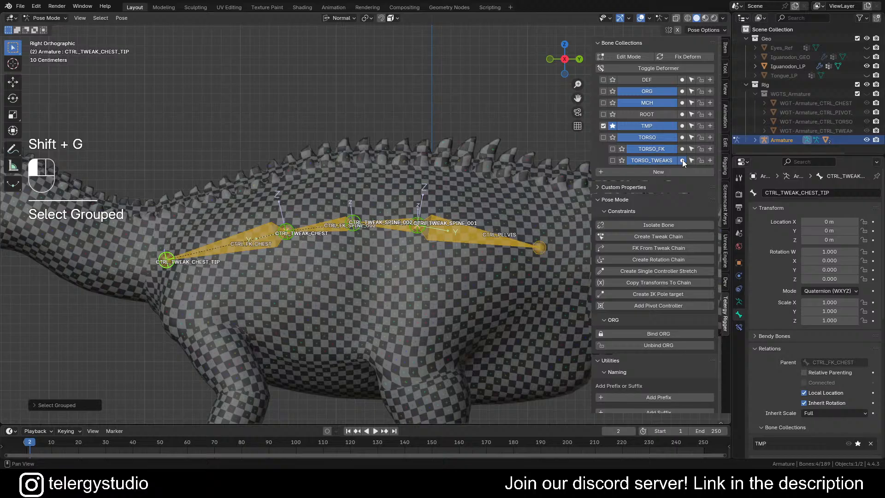
{"action": "left_click", "coordinate": [406, 79]}
- Assign the remaining chest, spine and CTRL_PELVIS control bones to the TORSO_FK collection and deselect them
{"action": "scroll", "coordinate": [409, 179], "scroll_direction": "down", "scroll_amount": 2}
{"action": "left_click_drag", "start_coordinate": [116, 134], "coordinate": [505, 269]}
{"action": "scroll", "coordinate": [453, 252], "scroll_direction": "up", "scroll_amount": 1}
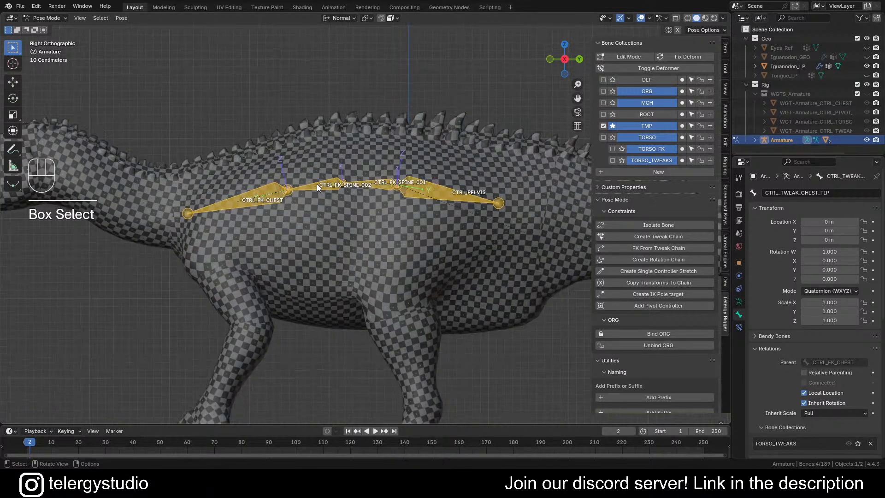
{"action": "left_click", "coordinate": [681, 149]}
{"action": "left_click", "coordinate": [455, 97]}
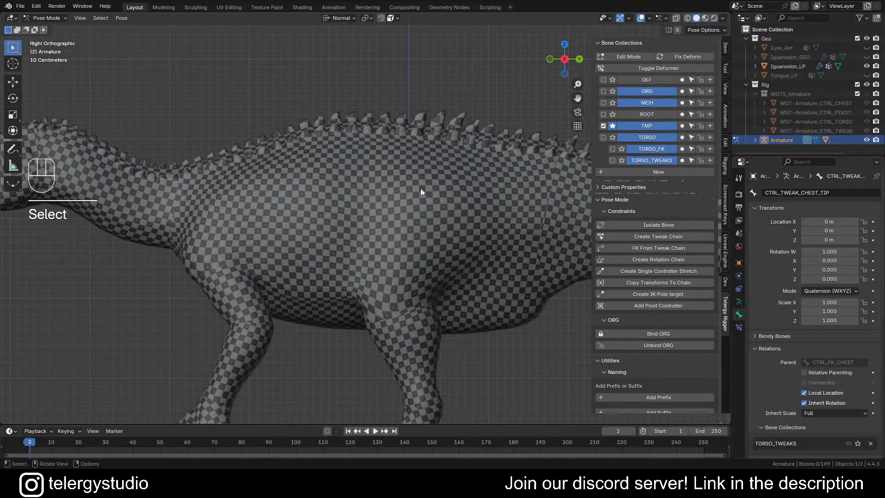
- Reveal any hidden bones and turn off solo for the TMP collection so the other collections display again
{"action": "key", "text": "alt+h"}
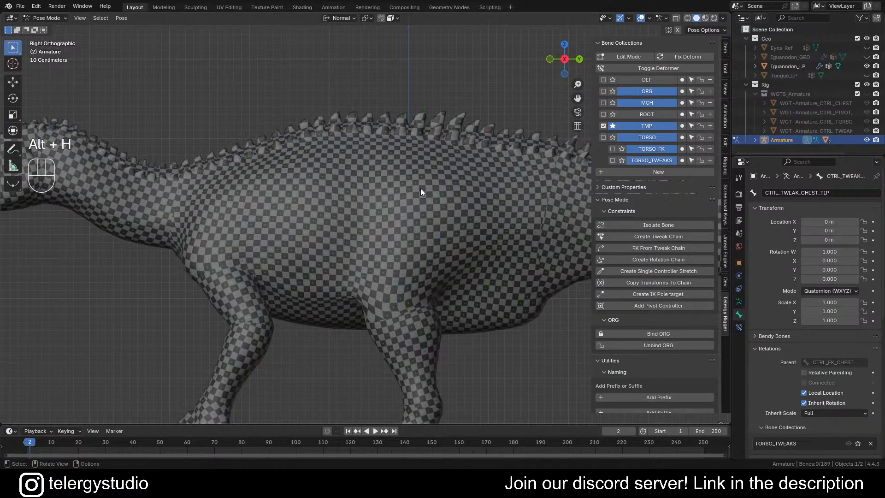
{"action": "left_click", "coordinate": [613, 126]}
{"action": "scroll", "coordinate": [410, 129], "scroll_direction": "down", "scroll_amount": 1}
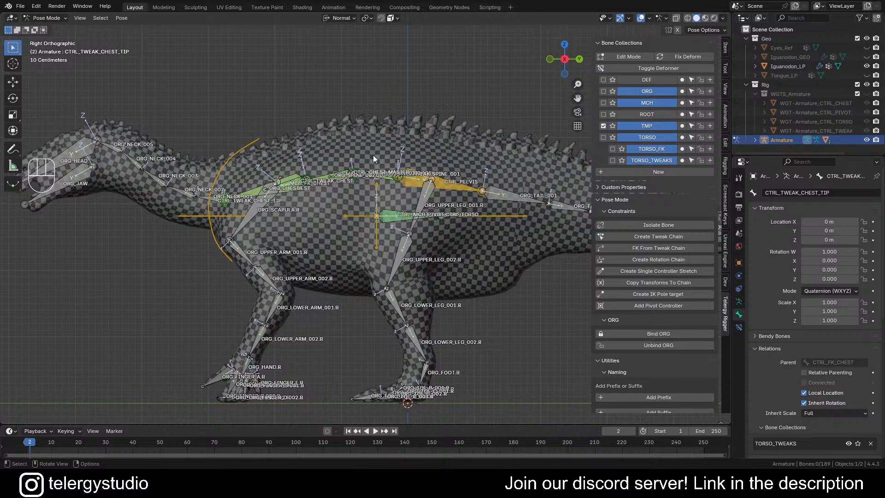
- Select the ORG_TAIL_001 bone at the base of the tail and go to frame 1
{"action": "middle_click_drag", "start_coordinate": [515, 185], "coordinate": [309, 162], "text": "shift"}
{"action": "scroll", "coordinate": [310, 162], "scroll_direction": "up", "scroll_amount": 2}
{"action": "left_click", "coordinate": [305, 173]}
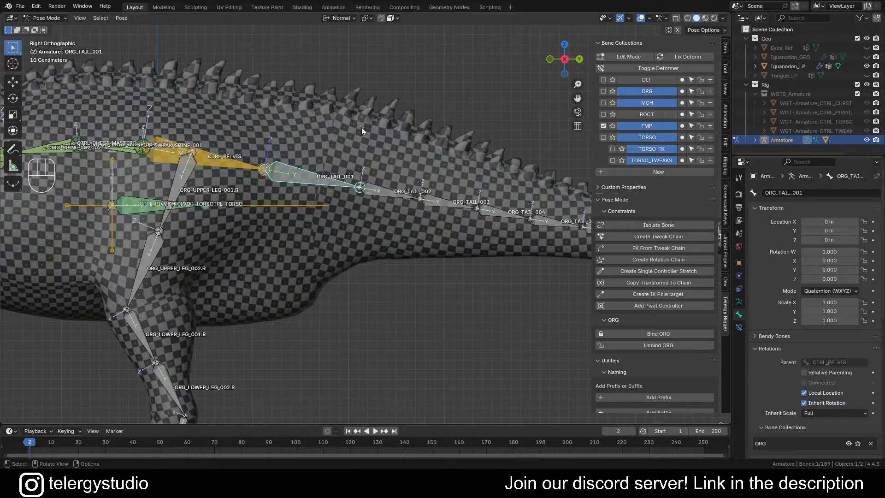
{"action": "key", "text": "Left"}
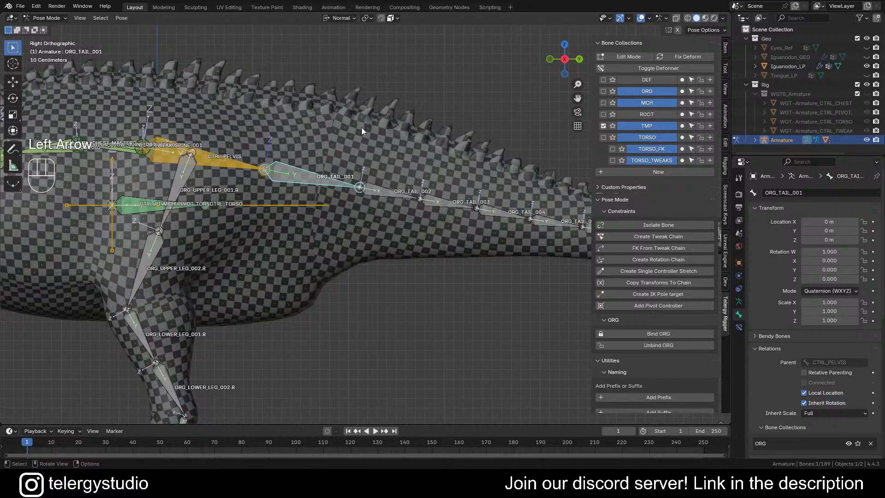
{"action": "scroll", "coordinate": [384, 151], "scroll_direction": "down", "scroll_amount": 5}
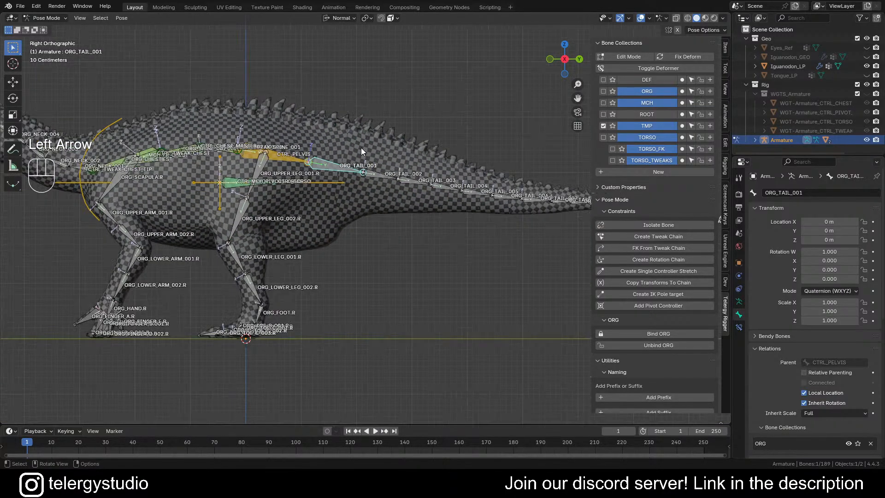
{"action": "middle_click_drag", "start_coordinate": [380, 140], "coordinate": [200, 118], "text": "shift"}
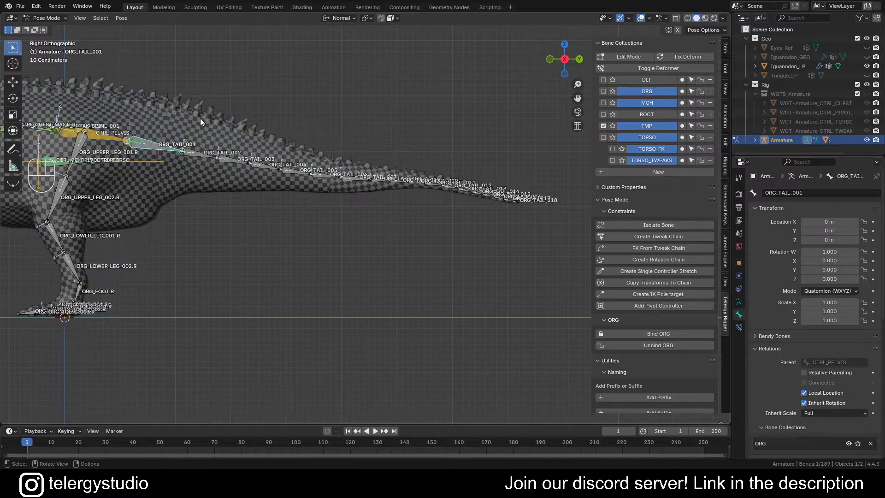
{"action": "scroll", "coordinate": [200, 118], "scroll_direction": "up", "scroll_amount": 3}
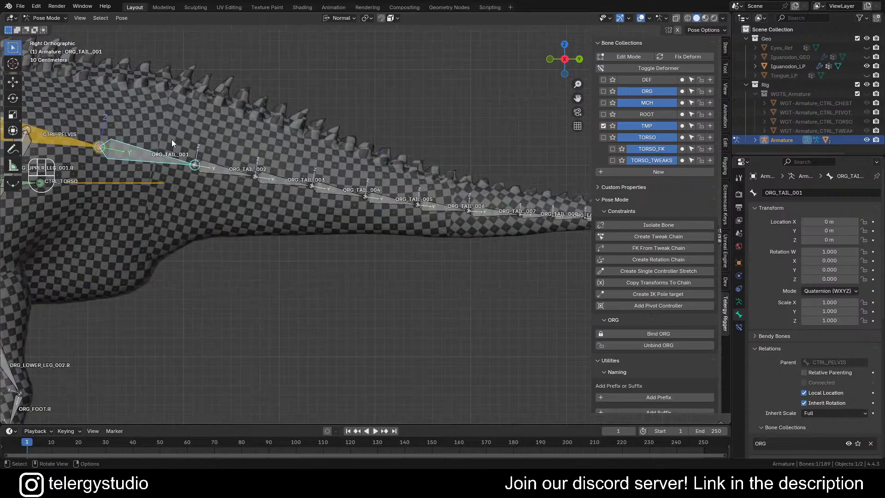
{"action": "middle_click_drag", "start_coordinate": [196, 124], "coordinate": [342, 117], "text": "shift"}
{"action": "scroll", "coordinate": [300, 133], "scroll_direction": "up", "scroll_amount": 1}
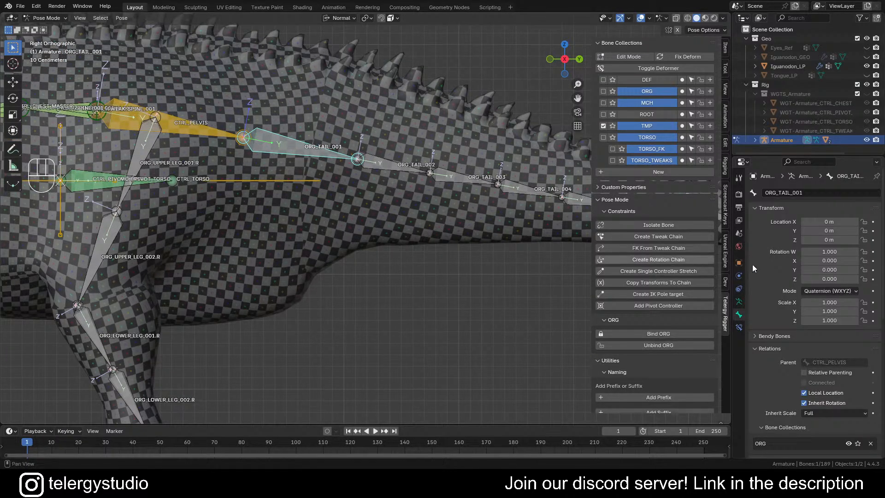
- Try Isolate Bone on ORG_TAIL_001 with the Median Point pivot and undo it
{"action": "left_click", "coordinate": [651, 225]}
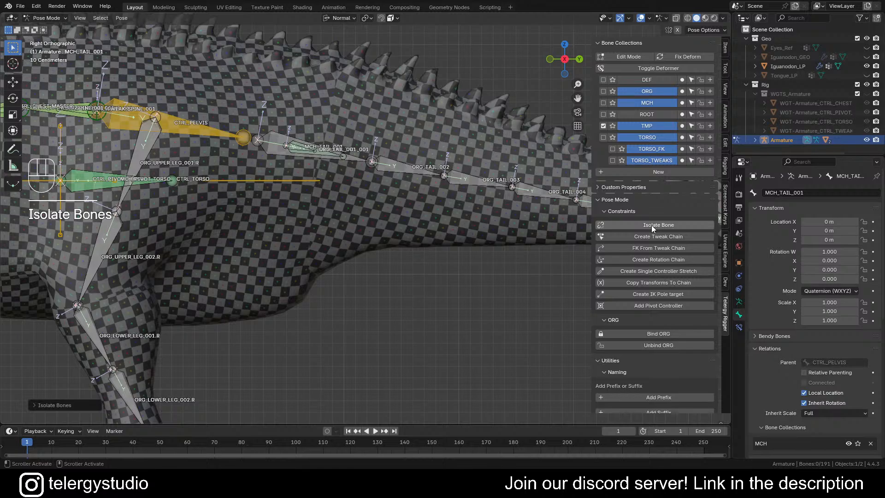
{"action": "key", "text": "ctrl+z"}
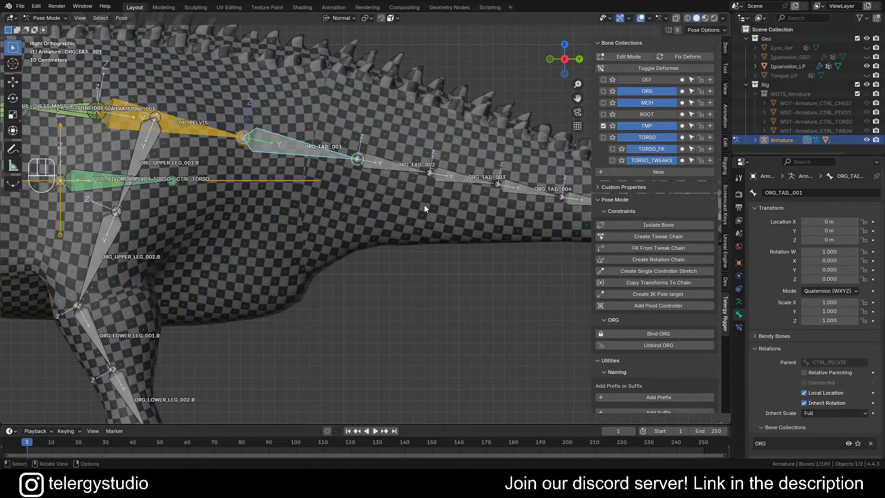
{"action": "left_click", "coordinate": [644, 226]}
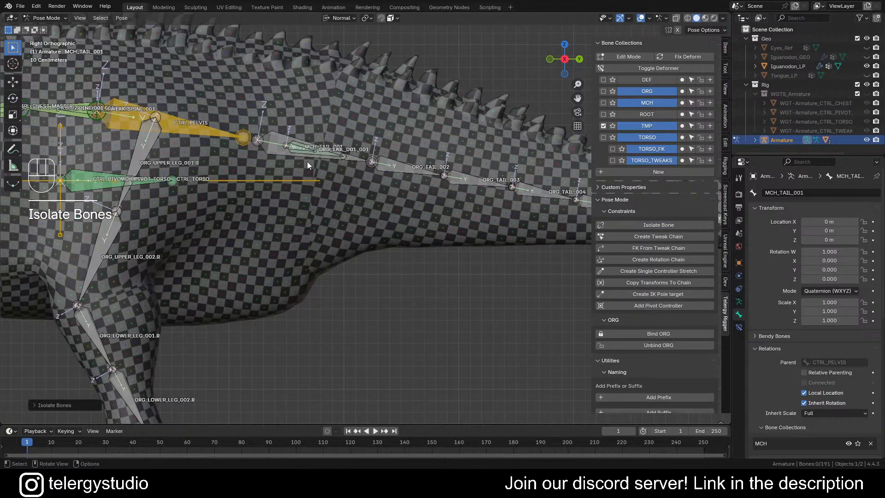
{"action": "scroll", "coordinate": [322, 152], "scroll_direction": "up", "scroll_amount": 5}
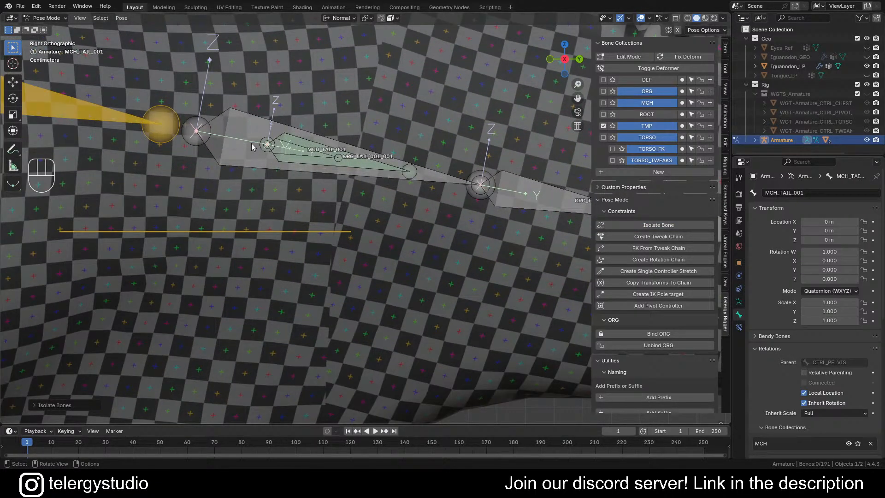
{"action": "key", "text": "ctrl+z"}
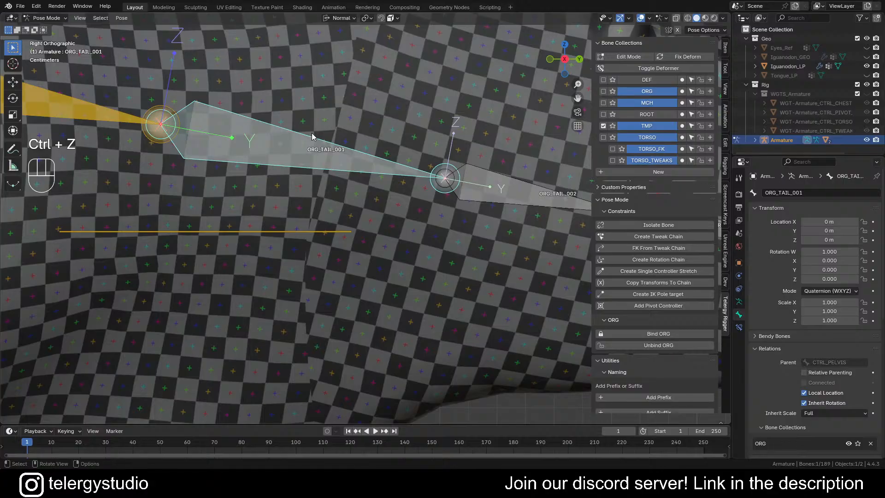
- Set the transform pivot point to Individual Origins and run Isolate Bone on ORG_TAIL_001
{"action": "scroll", "coordinate": [334, 142], "scroll_direction": "down", "scroll_amount": 5}
{"action": "middle_click_drag", "start_coordinate": [334, 142], "coordinate": [336, 165], "text": "shift"}
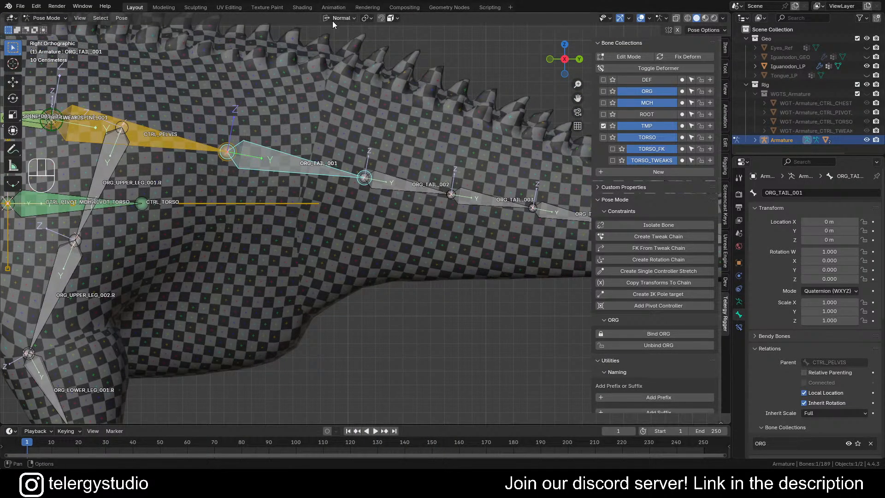
{"action": "left_click", "coordinate": [367, 18]}
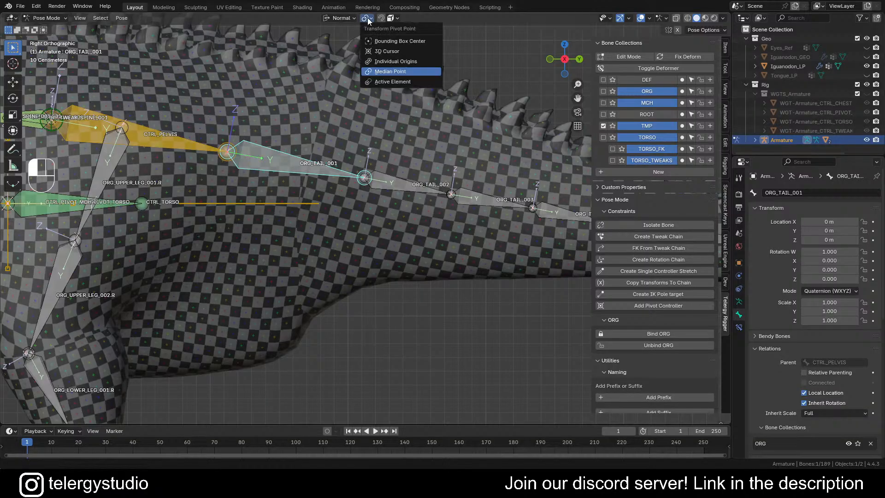
{"action": "left_click", "coordinate": [386, 73]}
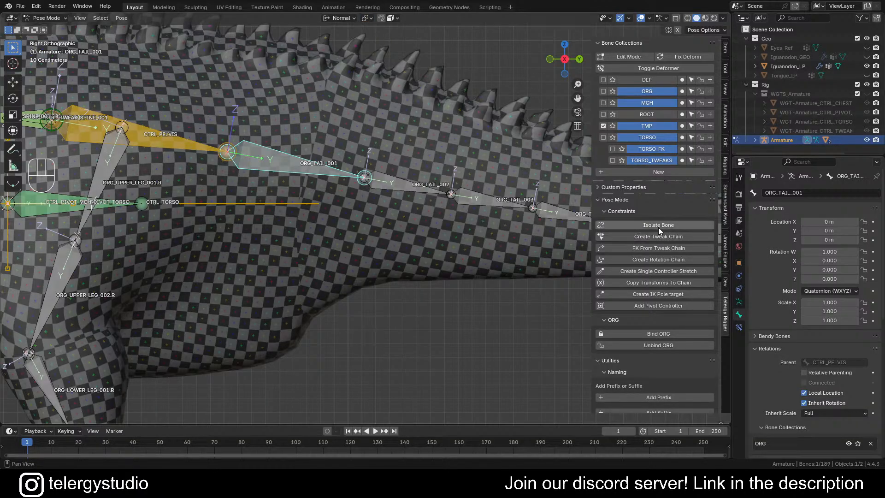
{"action": "key", "text": "period"}
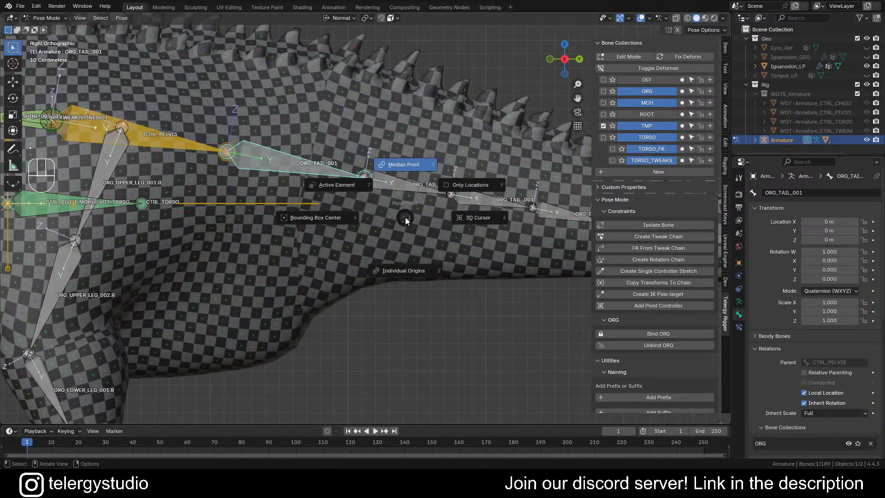
{"action": "left_click", "coordinate": [401, 274]}
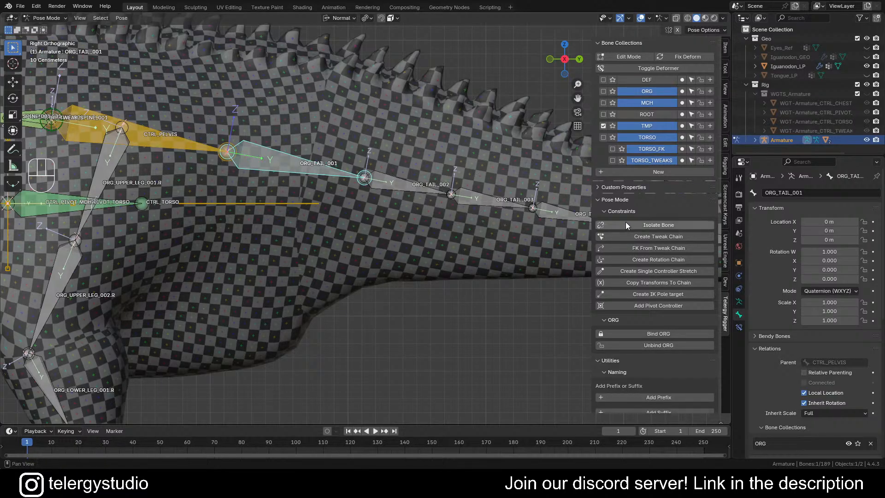
{"action": "left_click", "coordinate": [650, 224]}
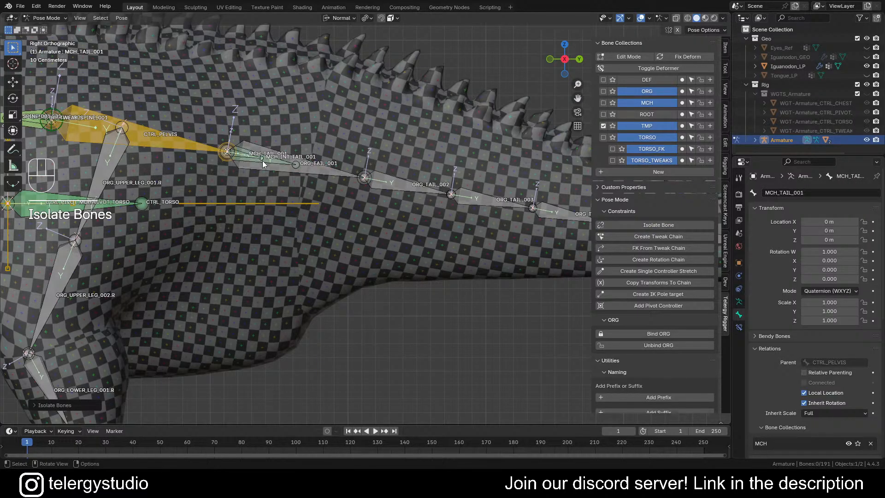
- Test-rotate CTRL_PELVIS to check how the isolated tail behaves, cancel the rotation and inspect the tail base bones
{"action": "middle_click_drag", "start_coordinate": [285, 186], "coordinate": [314, 227], "text": "shift"}
{"action": "left_click", "coordinate": [303, 170]}
{"action": "scroll", "coordinate": [302, 170], "scroll_direction": "down", "scroll_amount": 4}
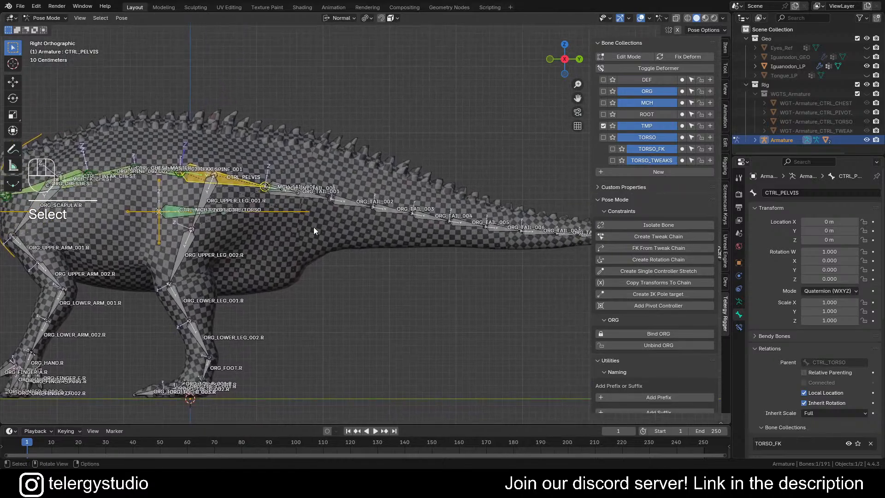
{"action": "key", "text": "r"}
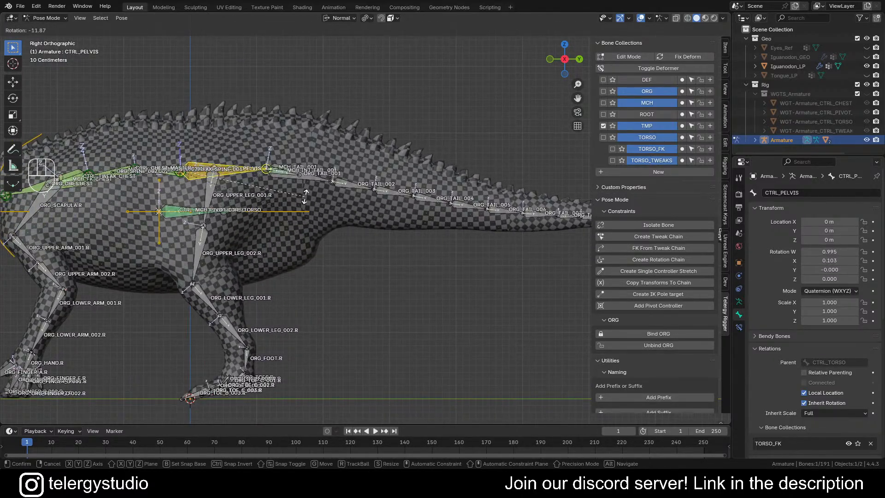
{"action": "key", "text": "Escape"}
{"action": "scroll", "coordinate": [273, 203], "scroll_direction": "up", "scroll_amount": 5}
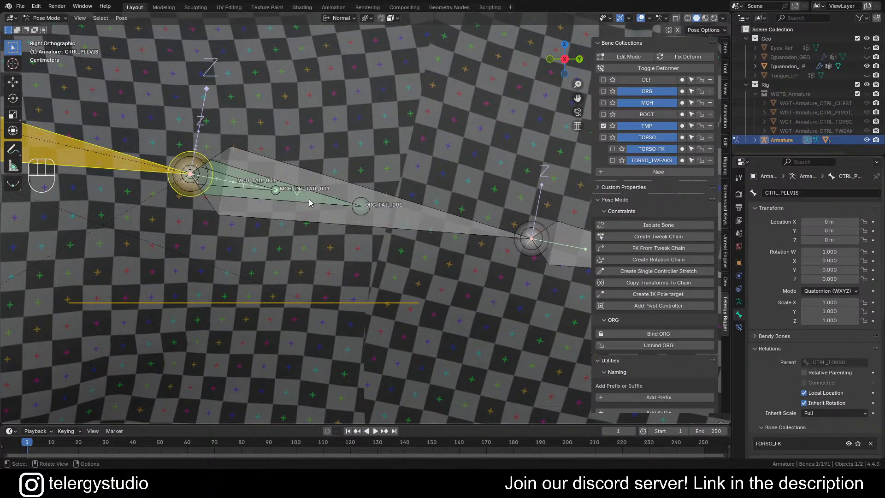
{"action": "scroll", "coordinate": [309, 201], "scroll_direction": "down", "scroll_amount": 2}
- Assign all the tail bones from ORG_TAIL_001 to ORG_TAIL_018 to the TMP collection and solo that collection
{"action": "left_click", "coordinate": [386, 215]}
{"action": "scroll", "coordinate": [388, 210], "scroll_direction": "down", "scroll_amount": 5}
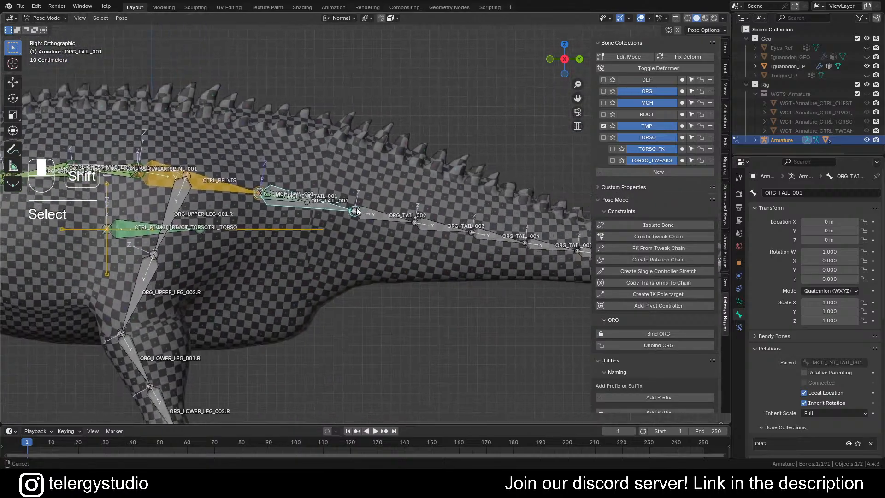
{"action": "left_click_drag", "start_coordinate": [350, 199], "coordinate": [452, 257], "text": "shift"}
{"action": "scroll", "coordinate": [451, 256], "scroll_direction": "down", "scroll_amount": 3}
{"action": "middle_click_drag", "start_coordinate": [477, 258], "coordinate": [350, 241], "text": "shift"}
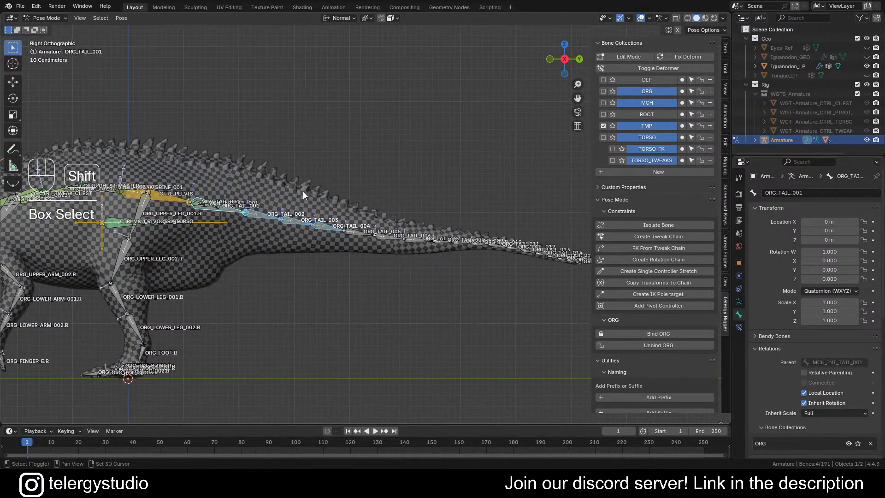
{"action": "left_click_drag", "start_coordinate": [303, 192], "coordinate": [518, 281], "text": "shift"}
{"action": "middle_click_drag", "start_coordinate": [518, 280], "coordinate": [391, 261], "text": "shift"}
{"action": "left_click_drag", "start_coordinate": [310, 195], "coordinate": [484, 304], "text": "shift"}
{"action": "scroll", "coordinate": [377, 270], "scroll_direction": "up", "scroll_amount": 3}
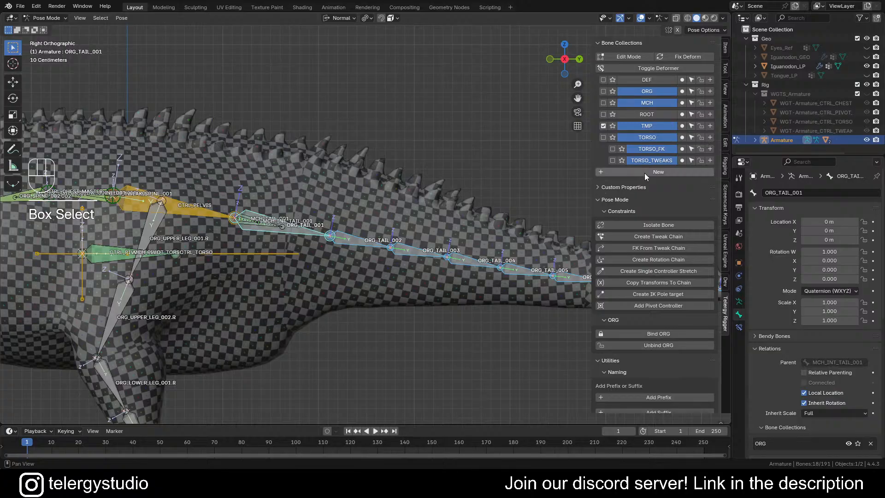
{"action": "left_click", "coordinate": [682, 126]}
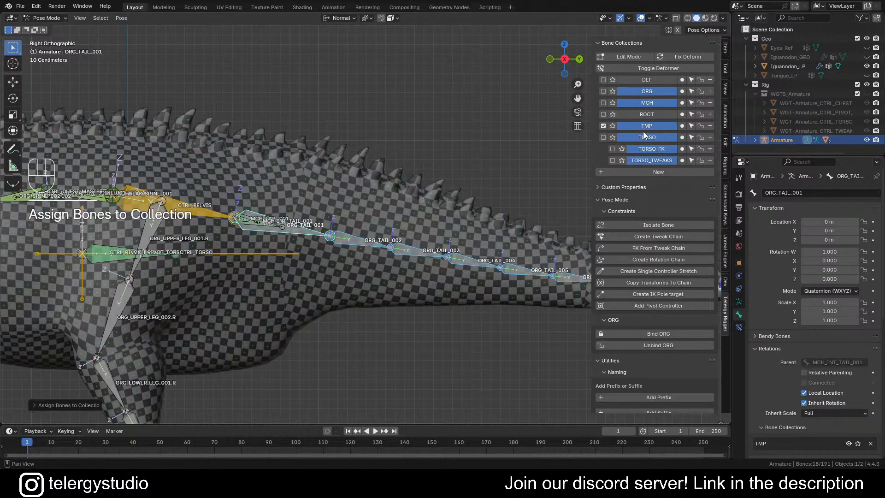
{"action": "left_click", "coordinate": [613, 126]}
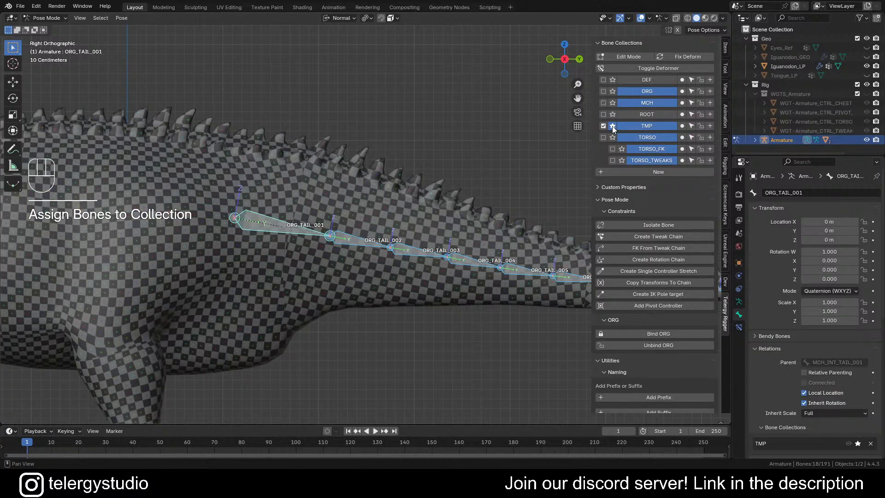
- Select the whole tail chain with ORG_TAIL_001 as the active bone and run Create Tweak Chain on it
{"action": "left_click", "coordinate": [460, 157]}
{"action": "scroll", "coordinate": [456, 159], "scroll_direction": "down", "scroll_amount": 2}
{"action": "middle_click_drag", "start_coordinate": [456, 161], "coordinate": [209, 117], "text": "shift"}
{"action": "left_click_drag", "start_coordinate": [209, 120], "coordinate": [472, 210], "text": "shift"}
{"action": "middle_click_drag", "start_coordinate": [472, 210], "coordinate": [308, 134], "text": "shift"}
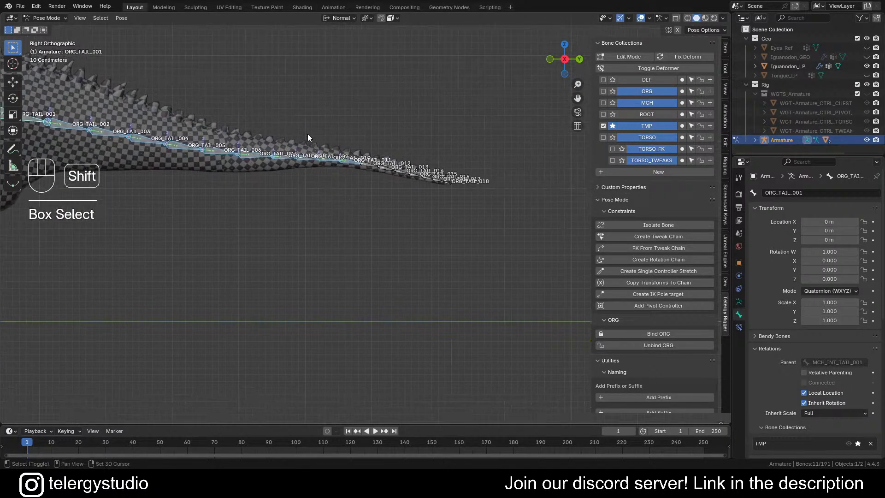
{"action": "middle_click_drag", "start_coordinate": [288, 197], "coordinate": [426, 229], "text": "shift"}
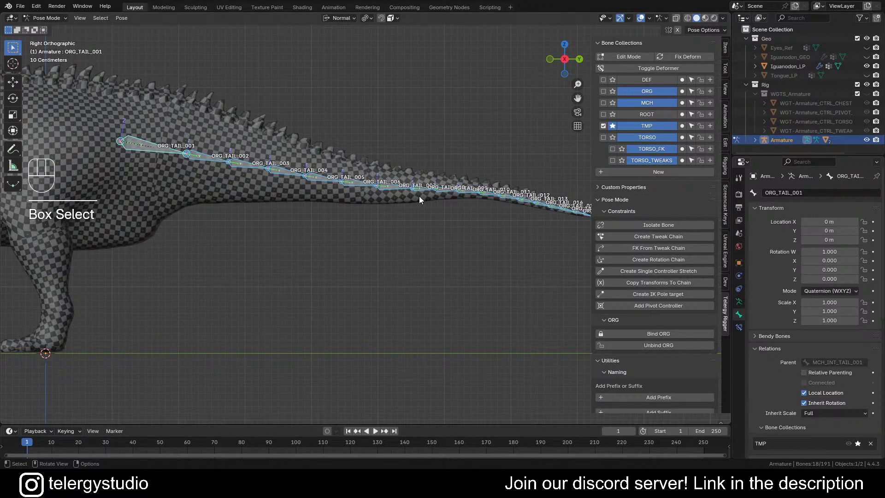
{"action": "left_click", "coordinate": [654, 236]}
{"action": "middle_click_drag", "start_coordinate": [455, 193], "coordinate": [458, 218], "text": "shift"}
{"action": "scroll", "coordinate": [140, 168], "scroll_direction": "up", "scroll_amount": 4}
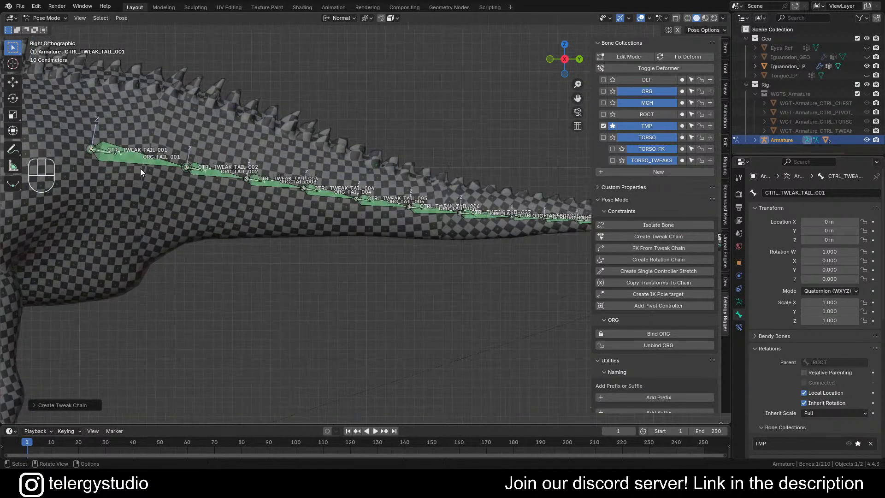
- Select the tail bones by the name ORG and make ORG_TAIL_018 the active bone
{"action": "key", "text": "ctrl+f"}
{"action": "type", "text": "MCH"}
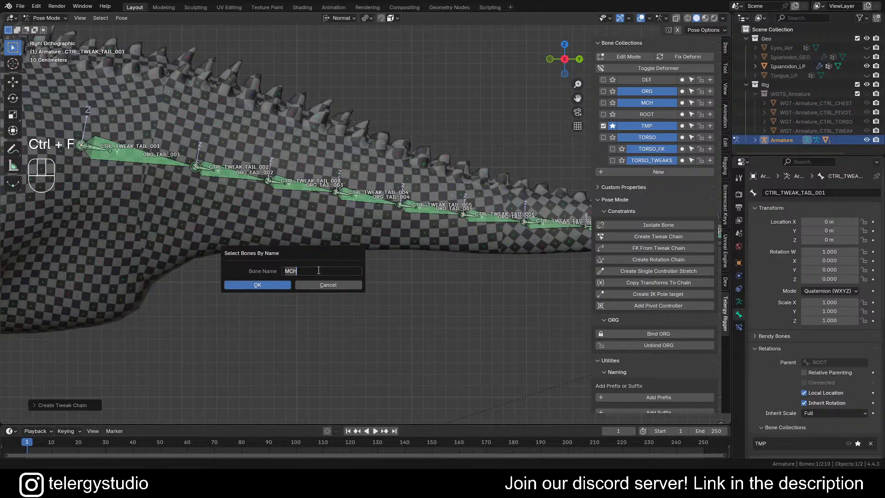
{"action": "key", "text": "Return"}
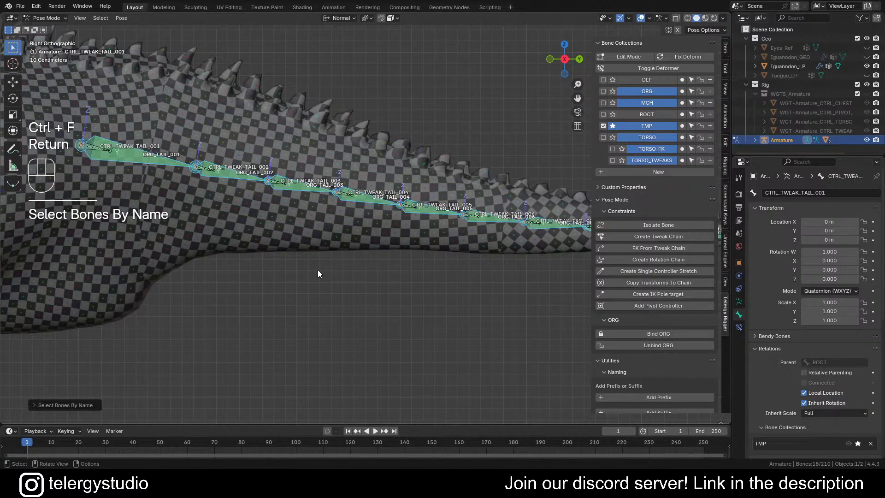
{"action": "scroll", "coordinate": [373, 251], "scroll_direction": "down", "scroll_amount": 3}
{"action": "middle_click_drag", "start_coordinate": [443, 246], "coordinate": [296, 253], "text": "shift"}
{"action": "scroll", "coordinate": [513, 269], "scroll_direction": "up", "scroll_amount": 4}
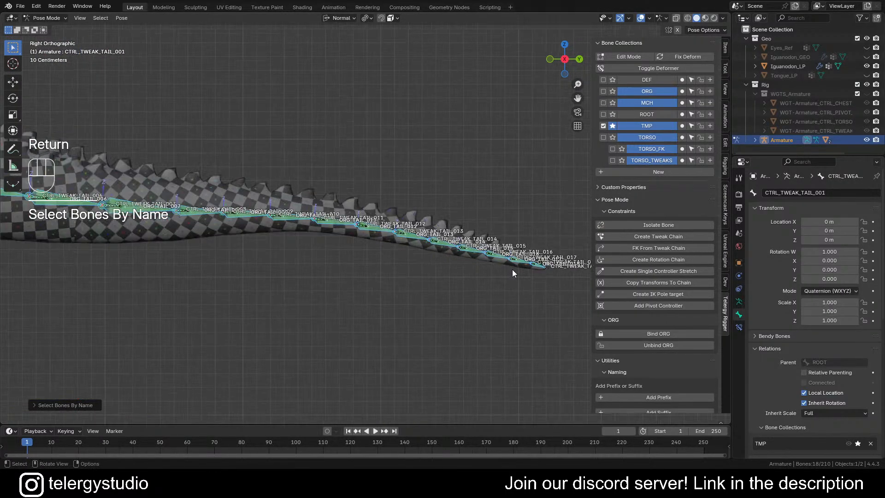
{"action": "scroll", "coordinate": [518, 268], "scroll_direction": "up", "scroll_amount": 6}
{"action": "left_click", "coordinate": [570, 268], "text": "shift"}
{"action": "scroll", "coordinate": [497, 254], "scroll_direction": "down", "scroll_amount": 3}
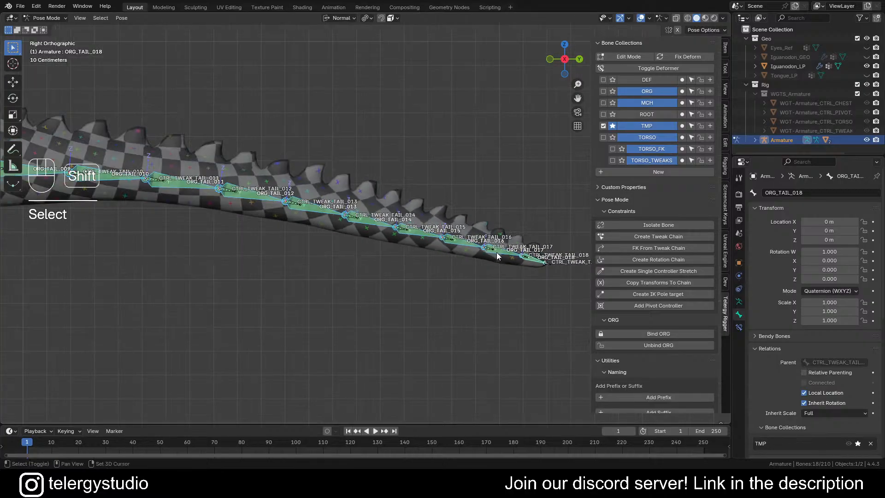
{"action": "middle_click_drag", "start_coordinate": [497, 255], "coordinate": [398, 236], "text": "shift"}
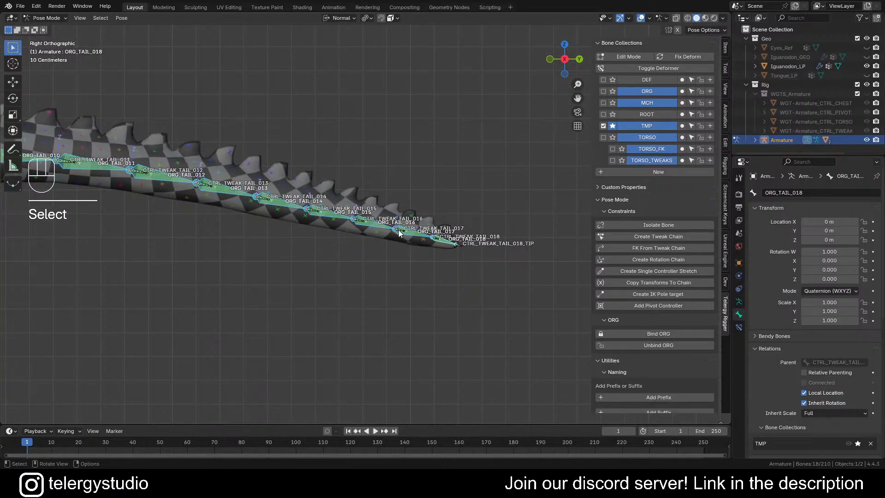
- Run FK From Tweak Chain on the selected ORG tail bones and refresh the rig by switching into Edit Mode and back to Pose Mode
{"action": "left_click", "coordinate": [644, 249]}
{"action": "scroll", "coordinate": [225, 190], "scroll_direction": "down", "scroll_amount": 14}
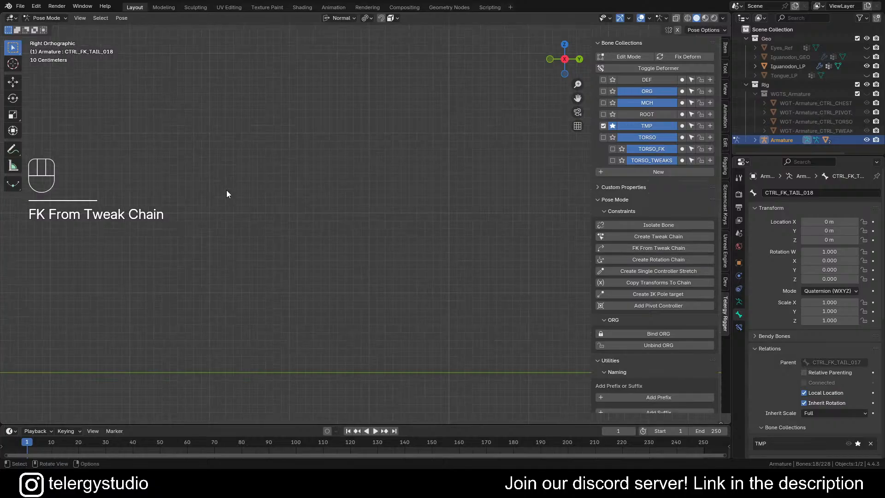
{"action": "middle_click_drag", "start_coordinate": [217, 193], "coordinate": [376, 195], "text": "shift"}
{"action": "scroll", "coordinate": [252, 238], "scroll_direction": "up", "scroll_amount": 8}
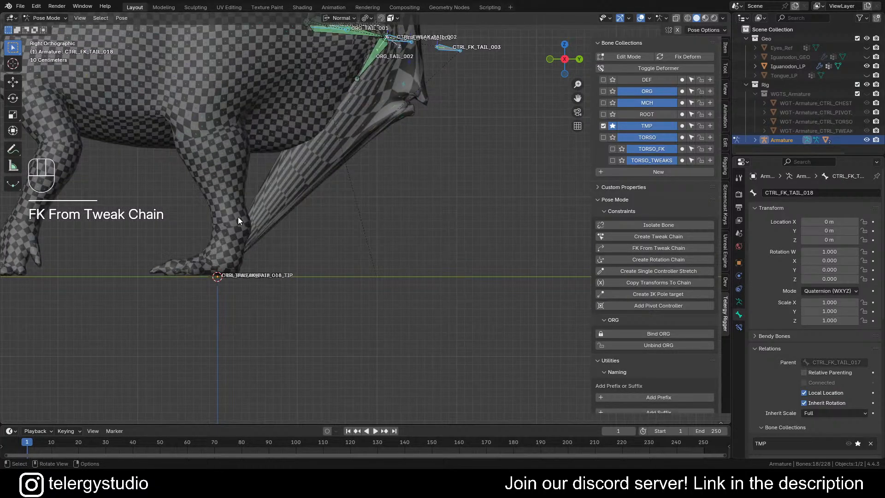
{"action": "scroll", "coordinate": [241, 221], "scroll_direction": "down", "scroll_amount": 3}
{"action": "middle_click_drag", "start_coordinate": [320, 192], "coordinate": [312, 211], "text": "shift"}
{"action": "key", "text": "Tab"}
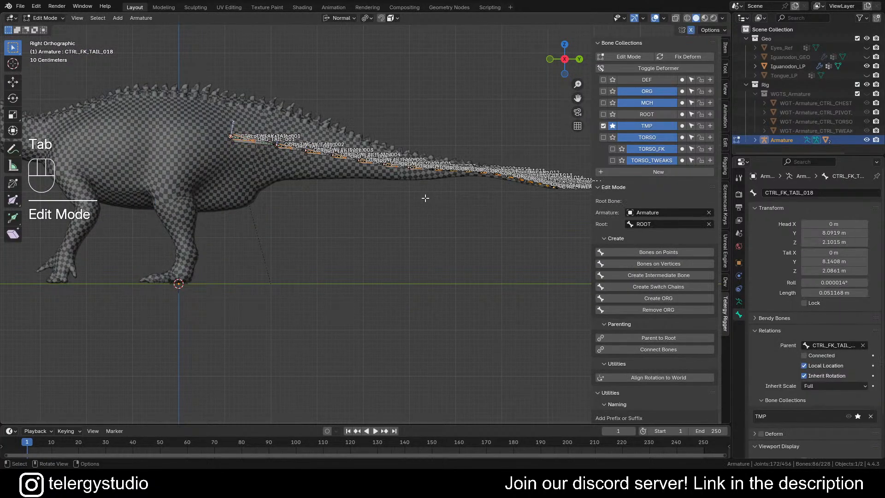
{"action": "key", "text": "Tab"}
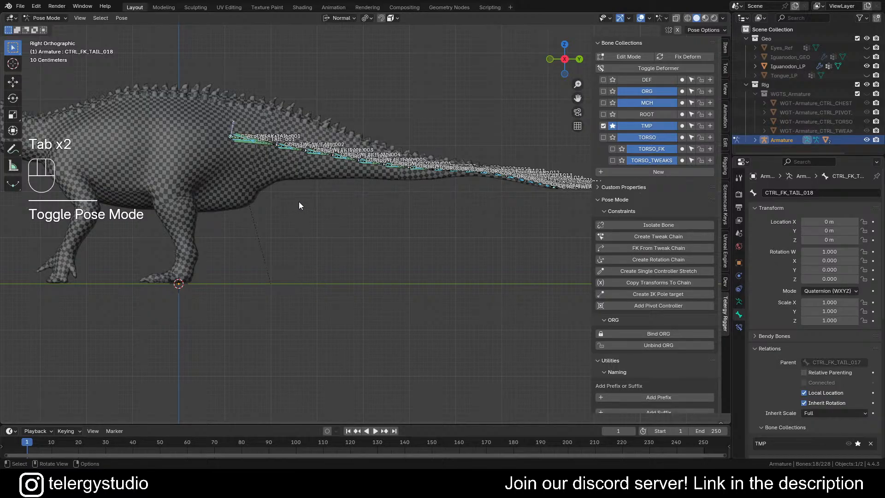
- Select the tail bones by the name ORG, move them from TMP to the ORG collection and clear the selection
{"action": "scroll", "coordinate": [273, 134], "scroll_direction": "up", "scroll_amount": 8}
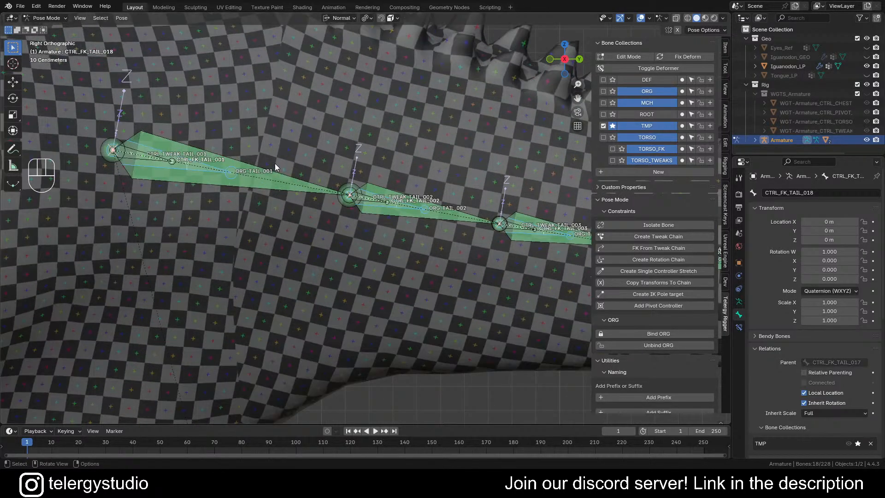
{"action": "key", "text": "ctrl+f"}
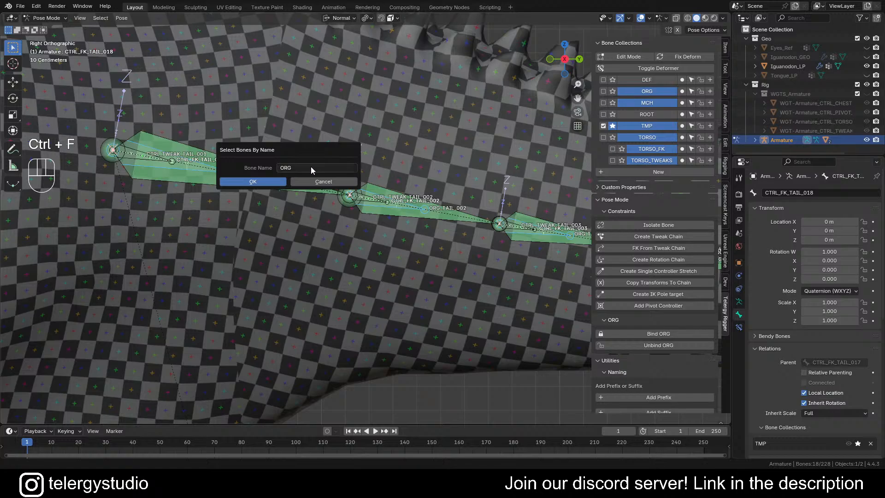
{"action": "left_click", "coordinate": [254, 182]}
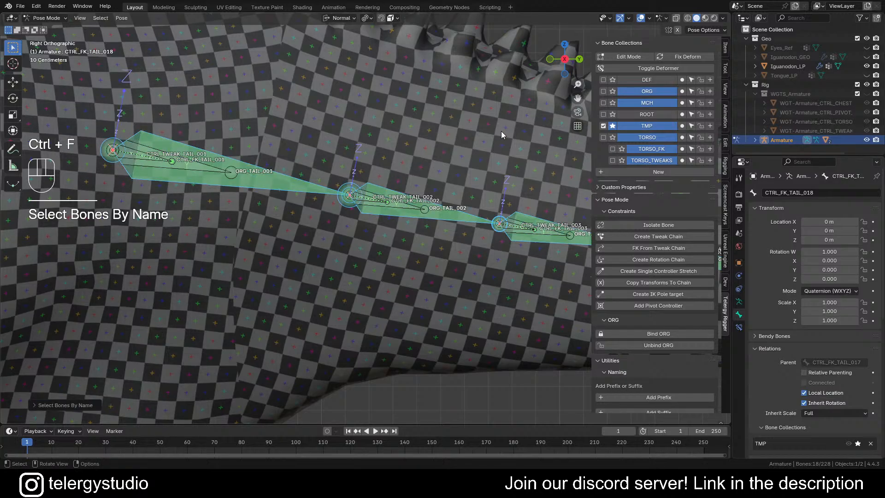
{"action": "left_click", "coordinate": [682, 91]}
{"action": "left_click", "coordinate": [401, 112]}
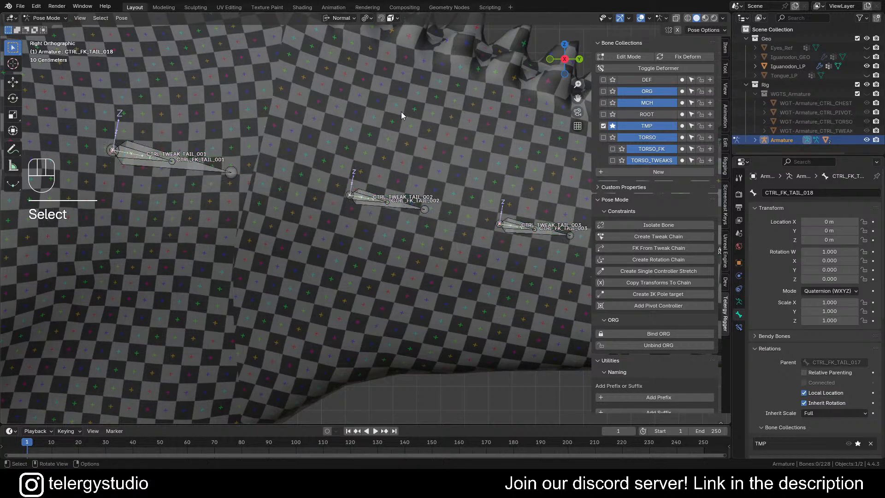
- Open Select Bones By Name and enter CTR as the start of the bone name
{"action": "key", "text": "ctrl"}
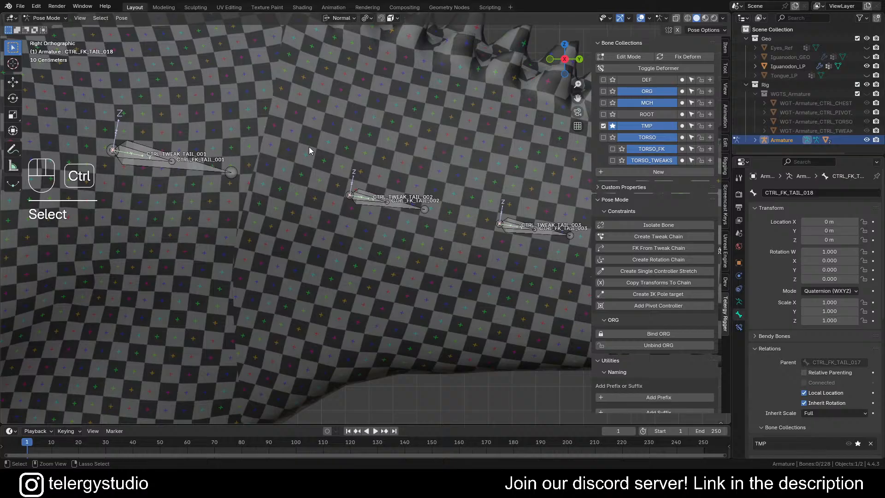
{"action": "key", "text": "ctrl+f"}
{"action": "left_click", "coordinate": [405, 152]}
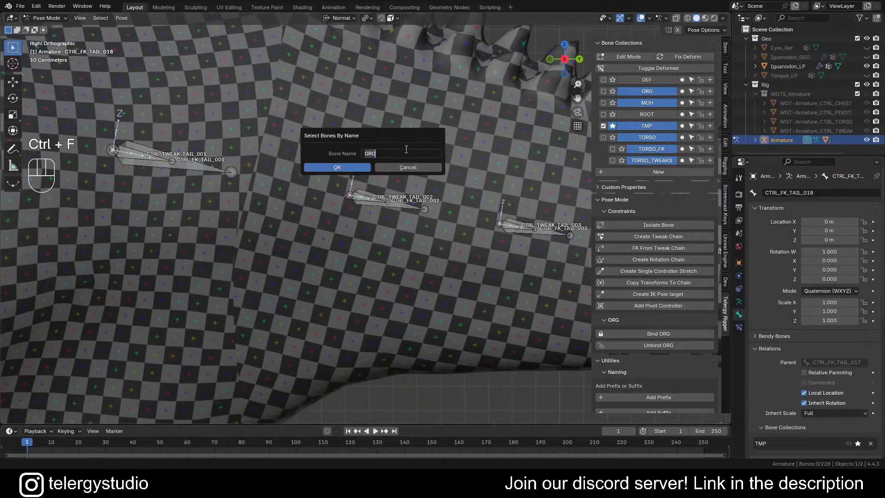
{"action": "type", "text": "CTR"}
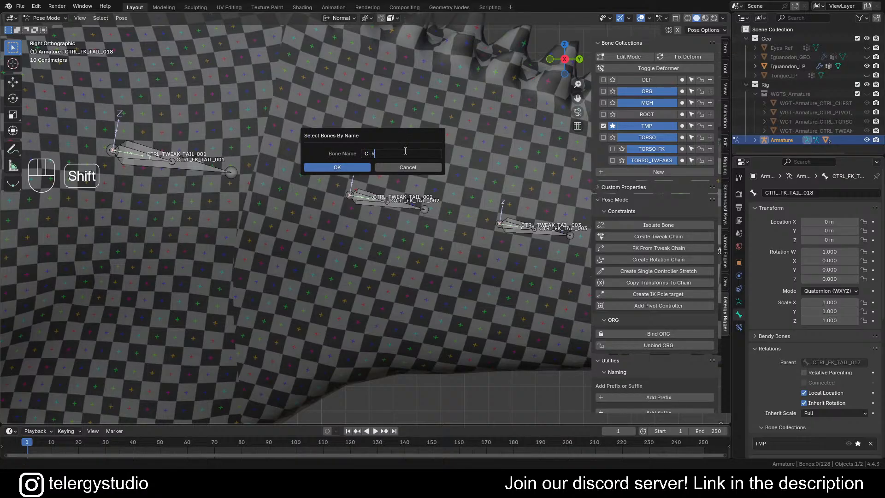
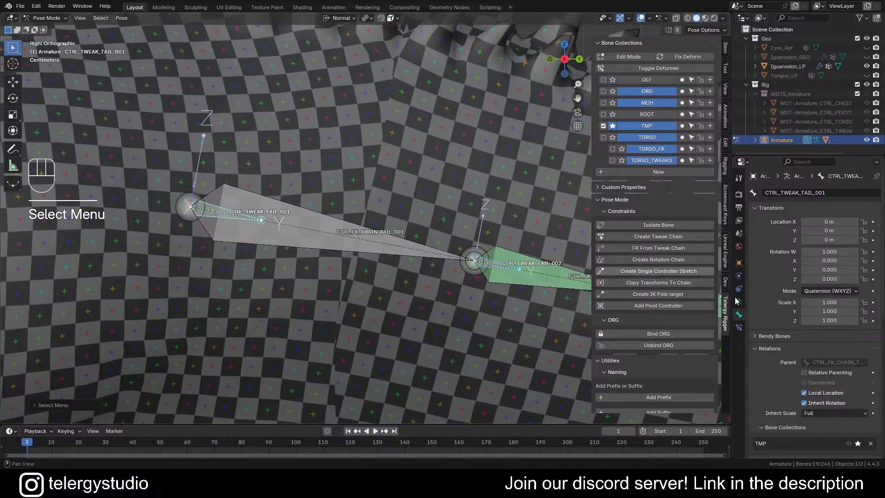
- Set the bone color of the selected CTRL_TWEAK_TAIL bones to 03 - Theme Color Set and copy it to the whole selection
{"action": "left_click", "coordinate": [741, 327]}
{"action": "left_click", "coordinate": [740, 314]}
{"action": "scroll", "coordinate": [825, 327], "scroll_direction": "down", "scroll_amount": 10}
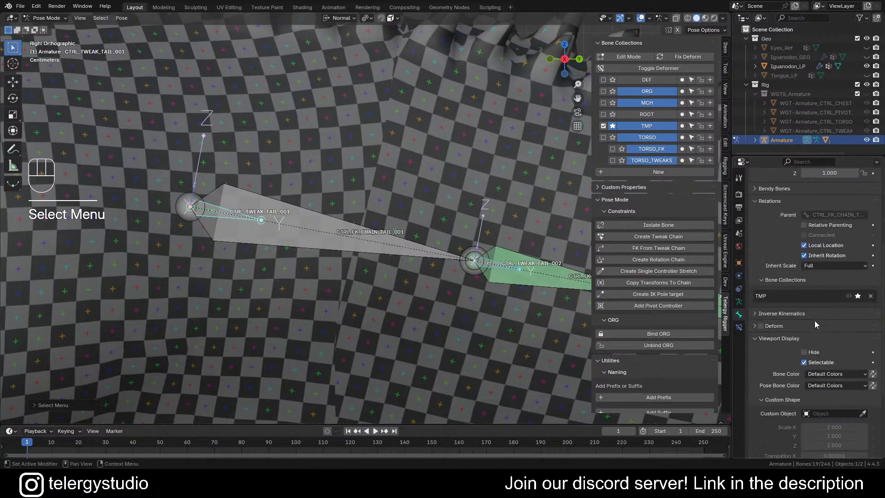
{"action": "left_click", "coordinate": [834, 323]}
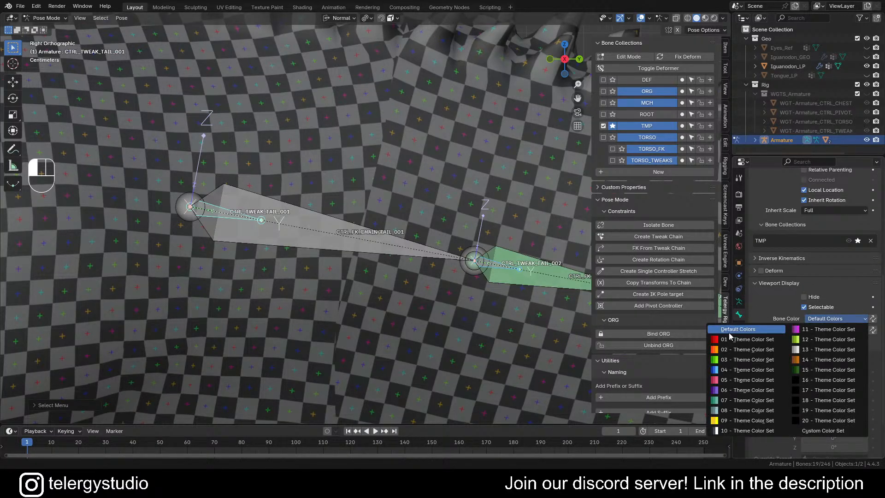
{"action": "left_click", "coordinate": [742, 360]}
{"action": "left_click", "coordinate": [874, 319]}
{"action": "scroll", "coordinate": [445, 255], "scroll_direction": "down", "scroll_amount": 10}
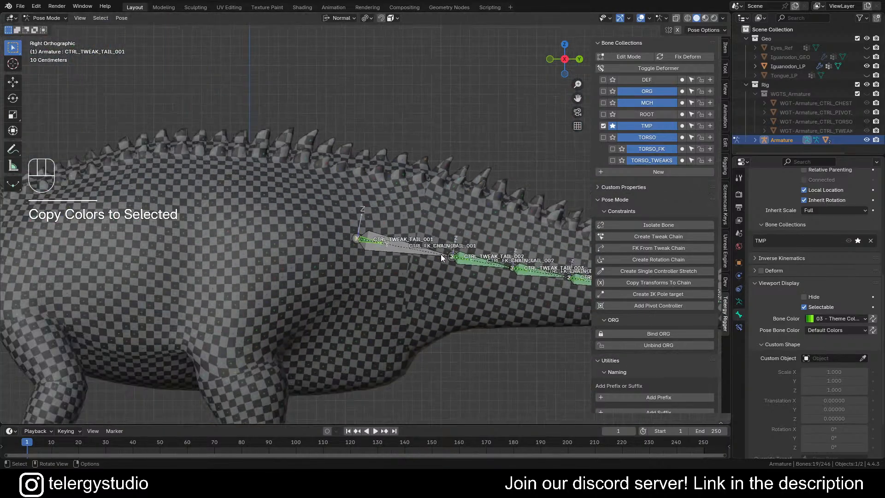
{"action": "middle_click_drag", "start_coordinate": [498, 246], "coordinate": [264, 236], "text": "shift"}
{"action": "scroll", "coordinate": [523, 298], "scroll_direction": "up", "scroll_amount": 8}
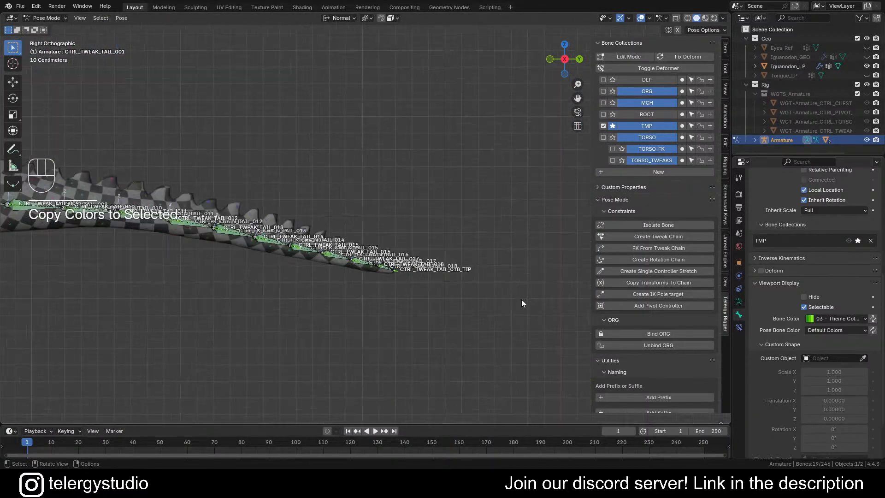
- Invert the selection to the tail FK controls, make CTRL_FK_TAIL_001 active and copy bone color 09 - Theme Color Set to all of them
{"action": "scroll", "coordinate": [318, 251], "scroll_direction": "down", "scroll_amount": 3}
{"action": "scroll", "coordinate": [309, 249], "scroll_direction": "down", "scroll_amount": 8}
{"action": "middle_click_drag", "start_coordinate": [202, 227], "coordinate": [427, 237], "text": "shift"}
{"action": "scroll", "coordinate": [355, 269], "scroll_direction": "up", "scroll_amount": 14}
{"action": "scroll", "coordinate": [349, 242], "scroll_direction": "down", "scroll_amount": 2}
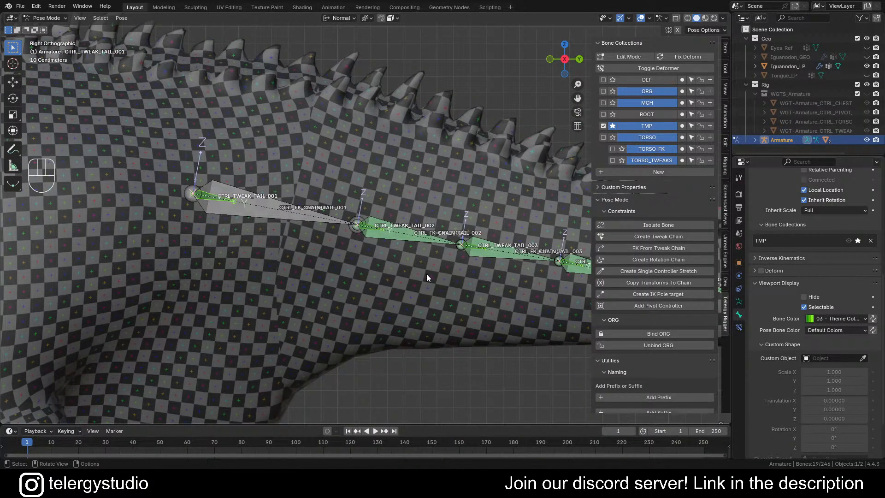
{"action": "key", "text": "ctrl+i"}
{"action": "left_click", "coordinate": [318, 211], "text": "shift"}
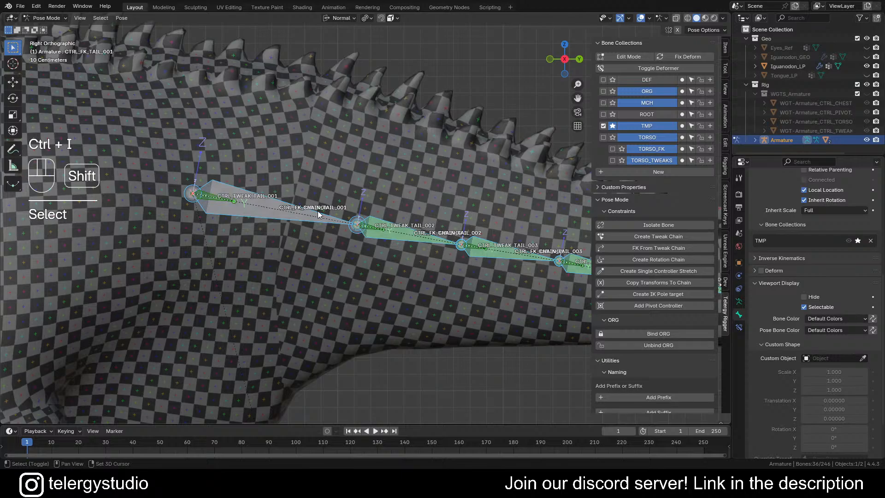
{"action": "left_click", "coordinate": [831, 319]}
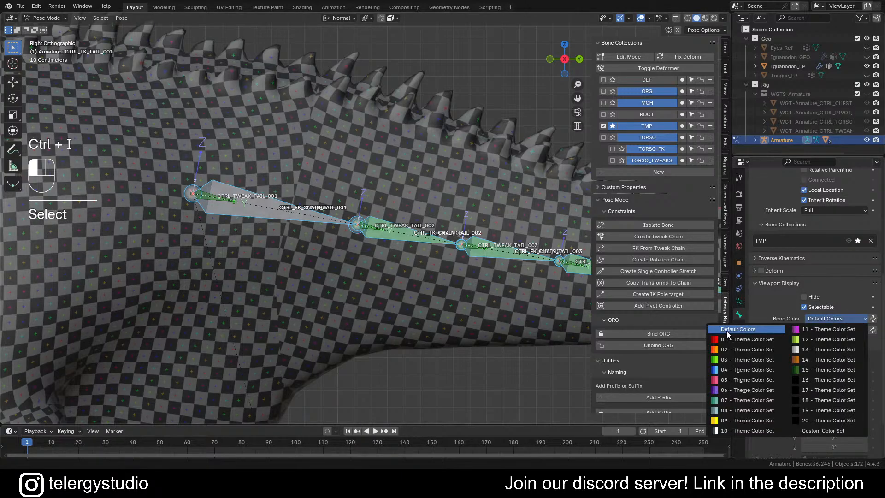
{"action": "left_click", "coordinate": [743, 420]}
{"action": "left_click", "coordinate": [873, 319]}
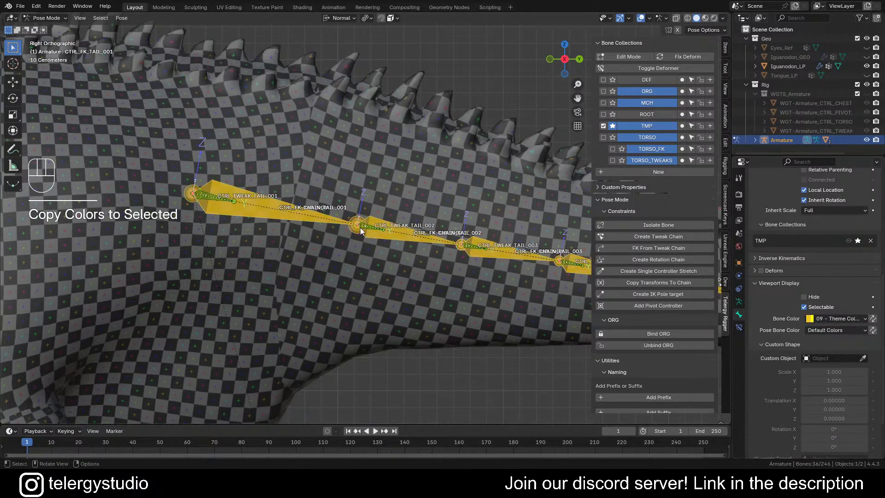
{"action": "scroll", "coordinate": [362, 231], "scroll_direction": "down", "scroll_amount": 4}
{"action": "middle_click_drag", "start_coordinate": [416, 233], "coordinate": [279, 197], "text": "shift"}
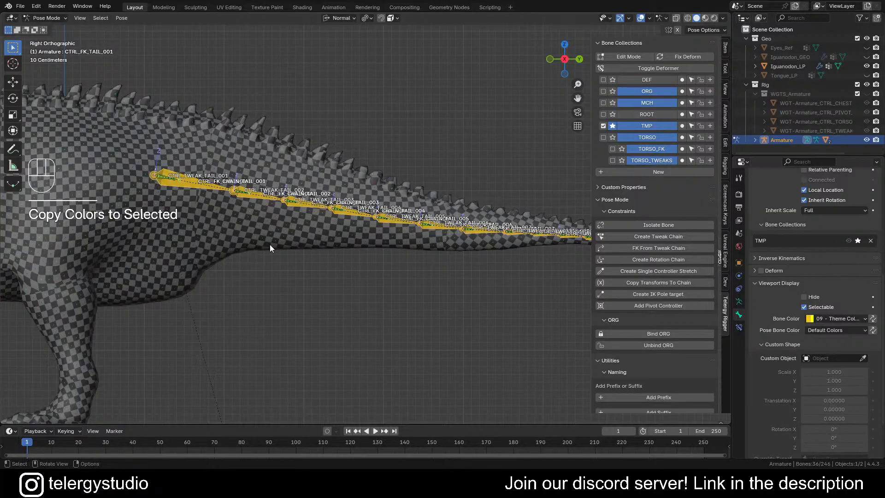
- Select only CTRL_FK_TAIL_001 and create an FK Limb 2 bone widget for it
{"action": "key", "text": "alt+a"}
{"action": "scroll", "coordinate": [208, 187], "scroll_direction": "up", "scroll_amount": 5}
{"action": "middle_click_drag", "start_coordinate": [202, 187], "coordinate": [306, 208], "text": "shift"}
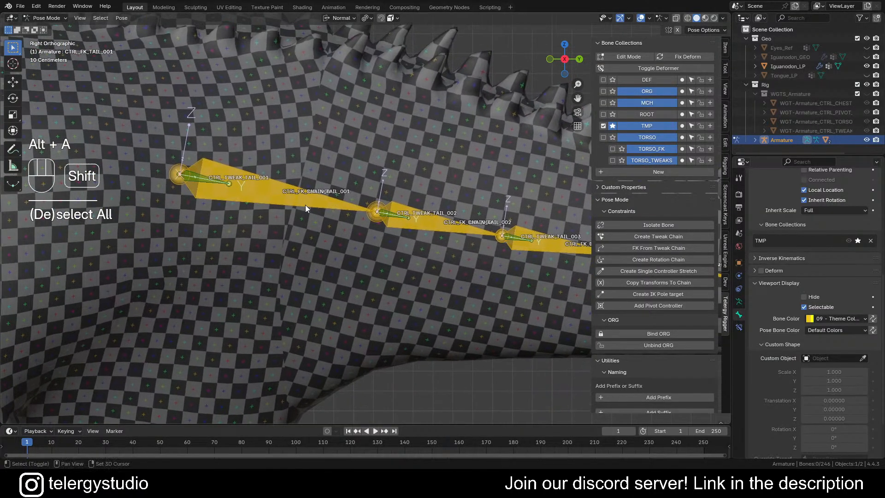
{"action": "left_click", "coordinate": [268, 192]}
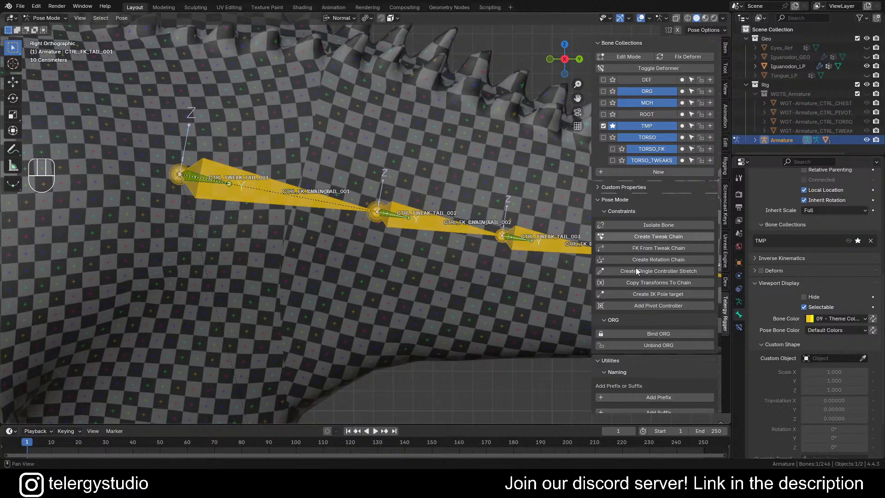
{"action": "left_click", "coordinate": [725, 166]}
{"action": "left_click", "coordinate": [638, 80]}
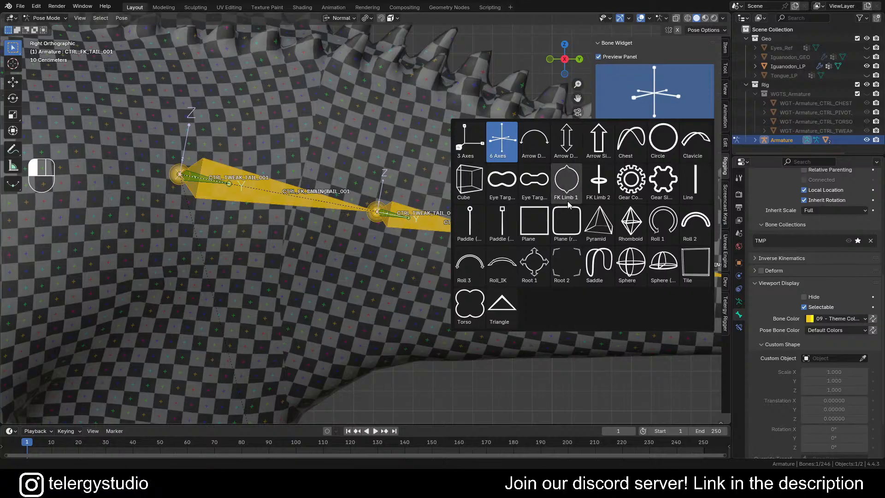
{"action": "left_click", "coordinate": [598, 180]}
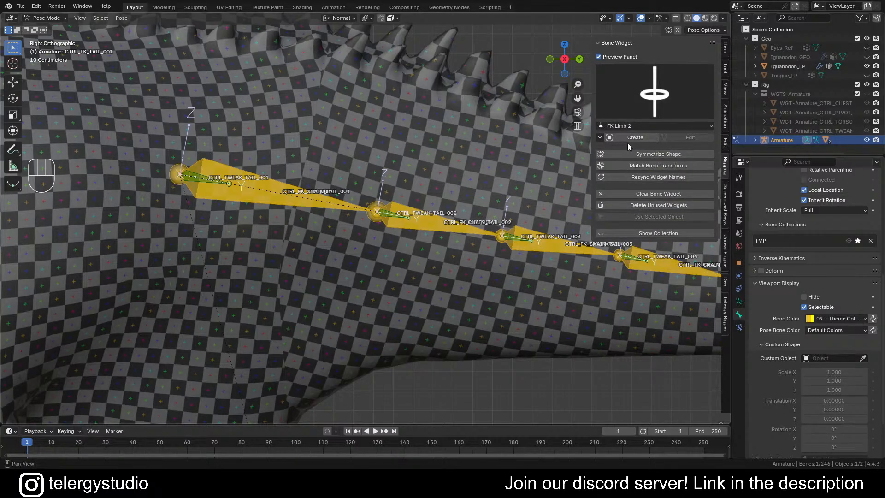
{"action": "left_click", "coordinate": [625, 138]}
{"action": "scroll", "coordinate": [429, 123], "scroll_direction": "down", "scroll_amount": 8}
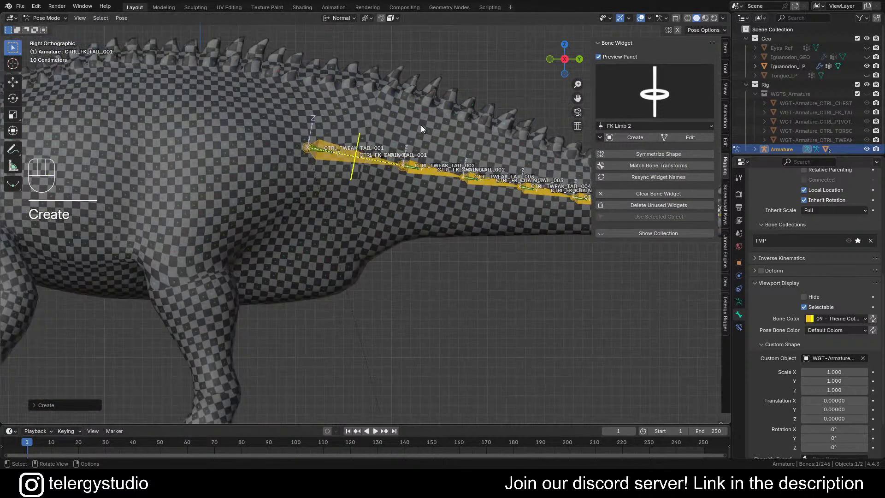
{"action": "middle_click_drag", "start_coordinate": [486, 125], "coordinate": [382, 147], "text": "shift"}
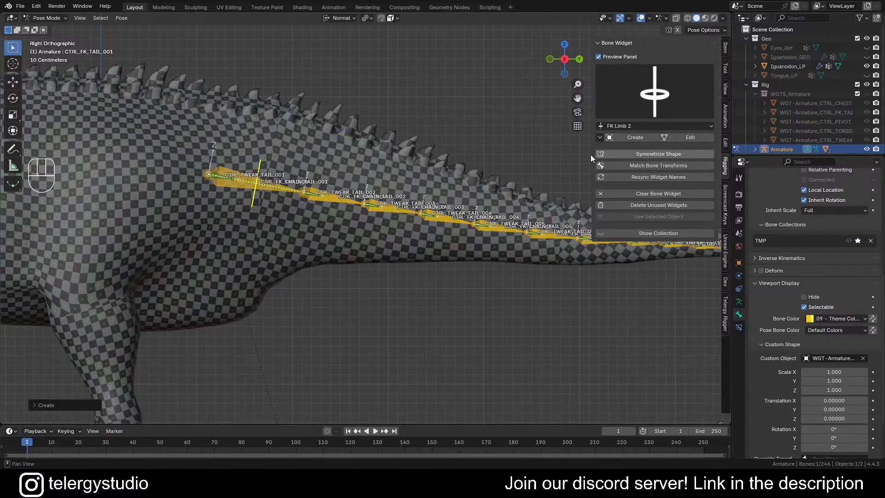
- Select all the tail bones and copy the 2.0 custom shape wire width to the whole selection
{"action": "middle_click_drag", "start_coordinate": [474, 160], "coordinate": [444, 156], "text": "shift"}
{"action": "scroll", "coordinate": [247, 176], "scroll_direction": "up", "scroll_amount": 4}
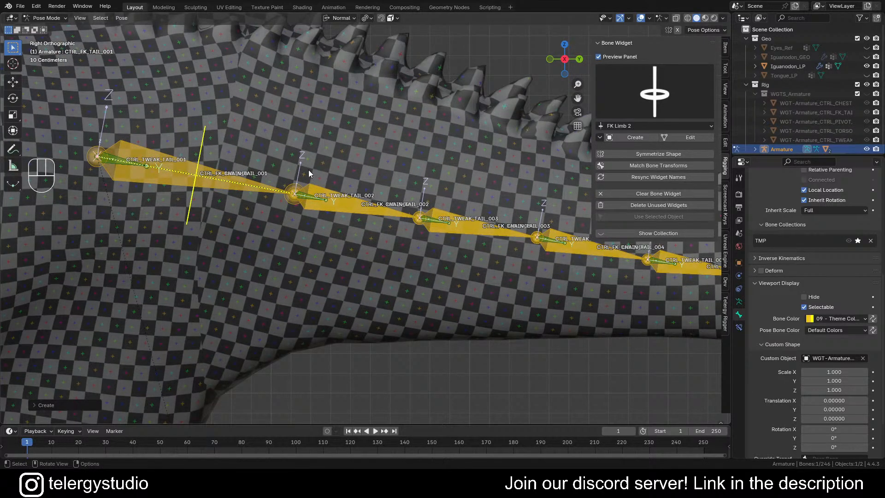
{"action": "key", "text": "a"}
{"action": "scroll", "coordinate": [784, 322], "scroll_direction": "down", "scroll_amount": 3}
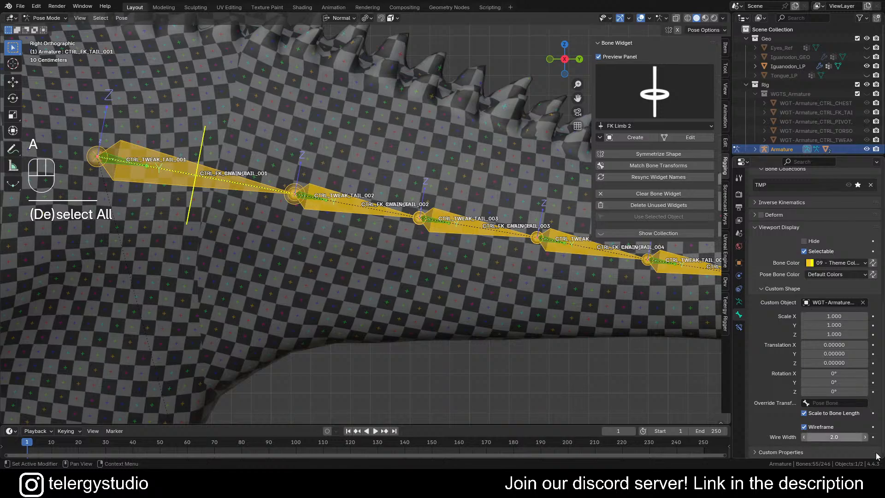
{"action": "left_click", "coordinate": [841, 436], "text": "alt"}
{"action": "key", "text": "alt+Return"}
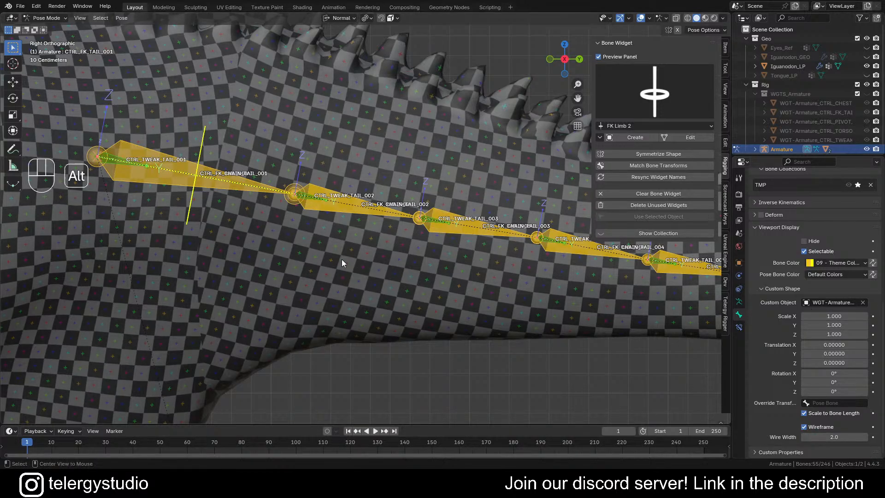
- Clear the selection, select all bones by the name pattern CTRL_FK*, and make CTRL_FK_TAIL_001 the active bone
{"action": "key", "text": "alt+a"}
{"action": "left_click", "coordinate": [207, 136]}
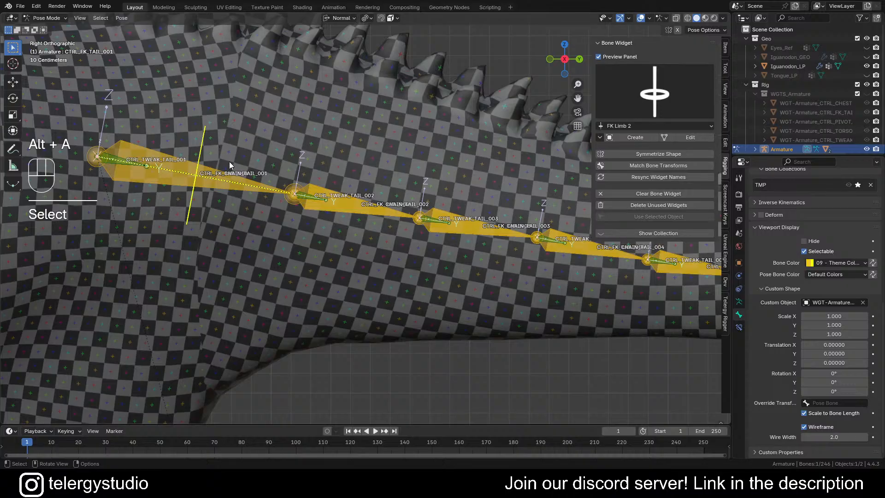
{"action": "scroll", "coordinate": [229, 162], "scroll_direction": "up", "scroll_amount": 2}
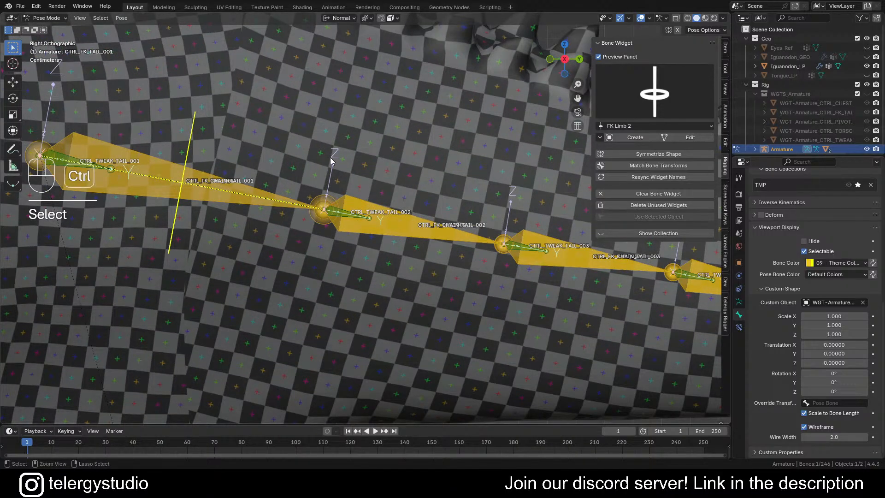
{"action": "key", "text": "ctrl+f"}
{"action": "type", "text": "CTRL"}
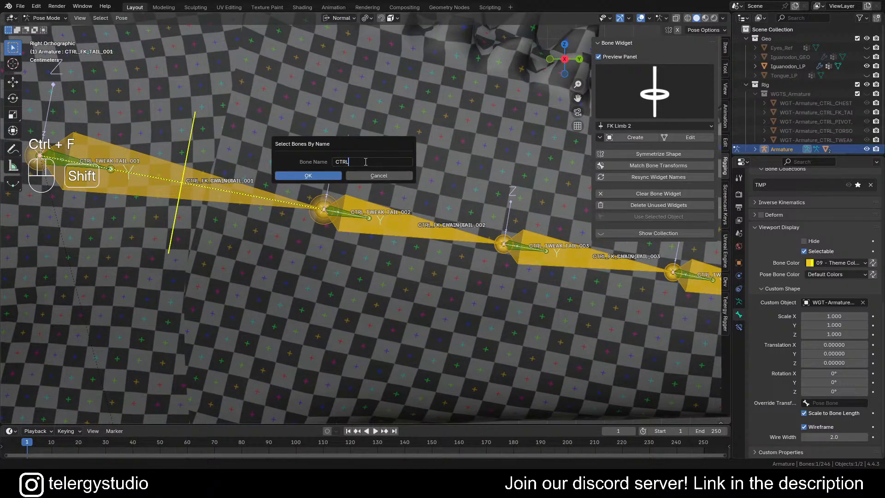
{"action": "type", "text": "_FK*"}
{"action": "key", "text": "Return"}
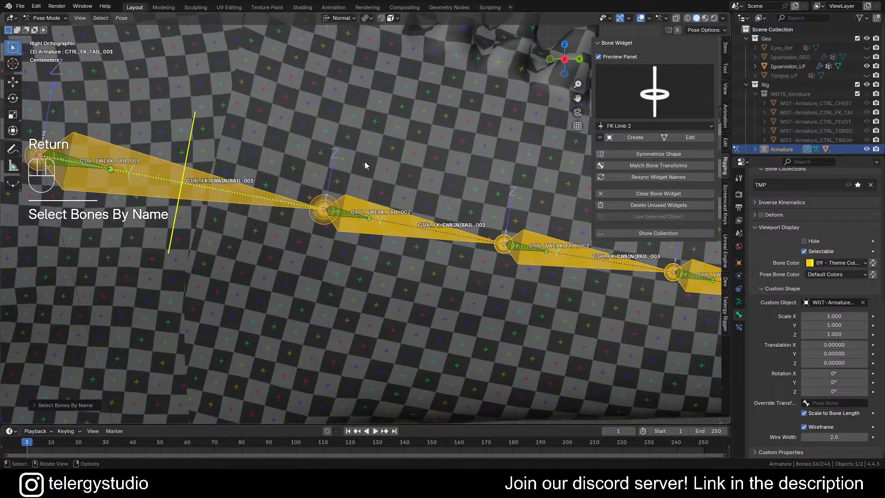
{"action": "left_click", "coordinate": [196, 123], "text": "shift"}
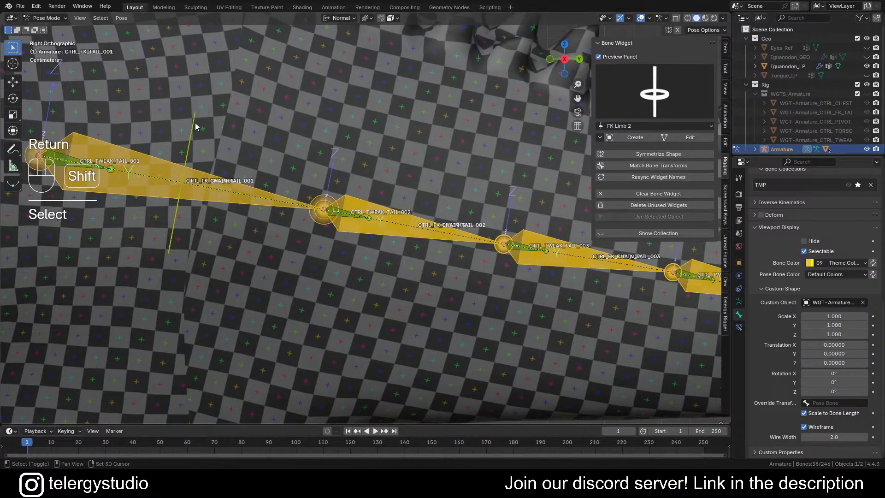
{"action": "left_click", "coordinate": [195, 123], "text": "shift"}
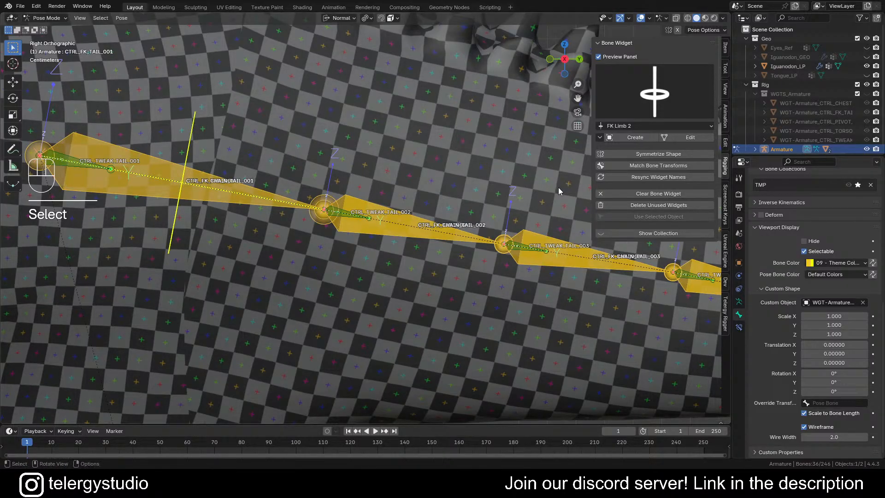
- Try copying the custom shape of CTRL_FK_TAIL_001 to all selected CTRL_FK bones
{"action": "key", "text": "ctrl+c"}
{"action": "left_click", "coordinate": [435, 163]}
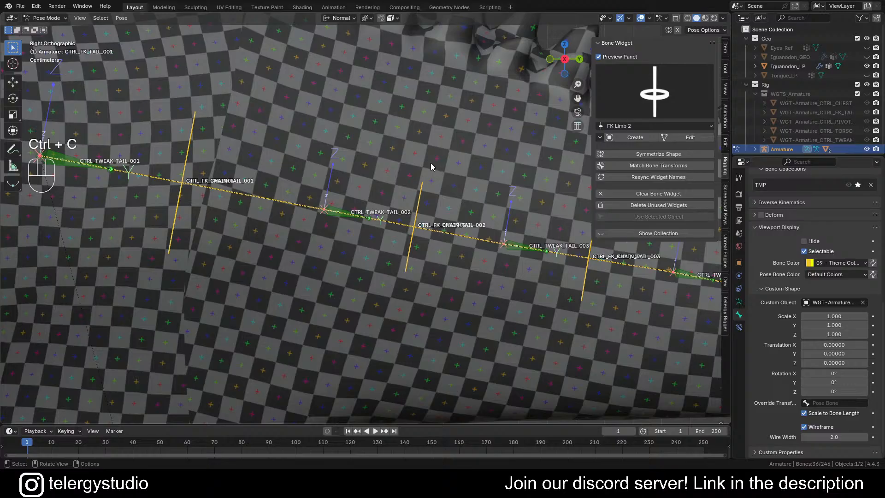
{"action": "scroll", "coordinate": [431, 163], "scroll_direction": "down", "scroll_amount": 4}
{"action": "middle_click_drag", "start_coordinate": [464, 174], "coordinate": [362, 184], "text": "shift"}
{"action": "scroll", "coordinate": [286, 182], "scroll_direction": "up", "scroll_amount": 2}
- Undo the custom shape copy and clear the bone selection
{"action": "key", "text": "ctrl+z"}
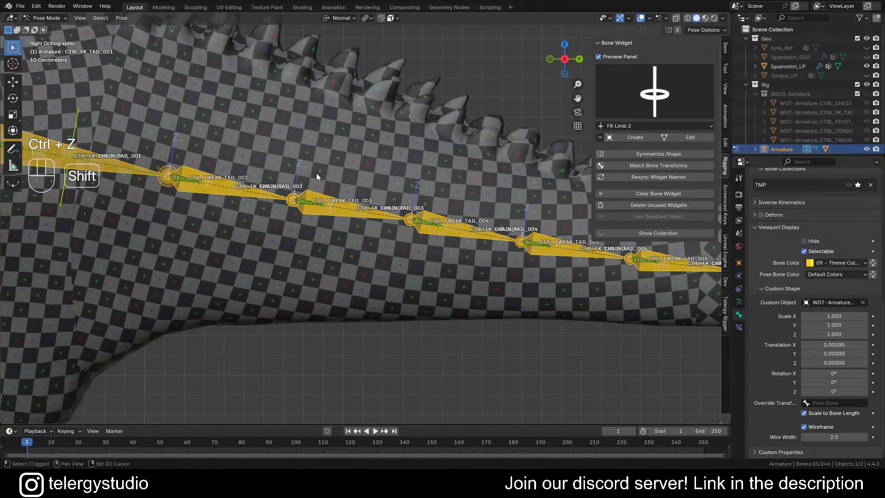
{"action": "middle_click_drag", "start_coordinate": [317, 174], "coordinate": [439, 188], "text": "shift"}
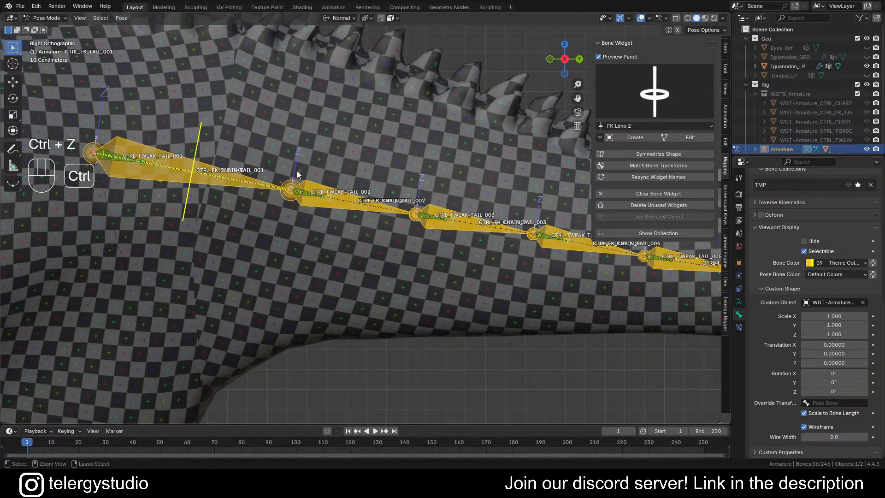
{"action": "key", "text": "ctrl+z"}
{"action": "left_click", "coordinate": [203, 143]}
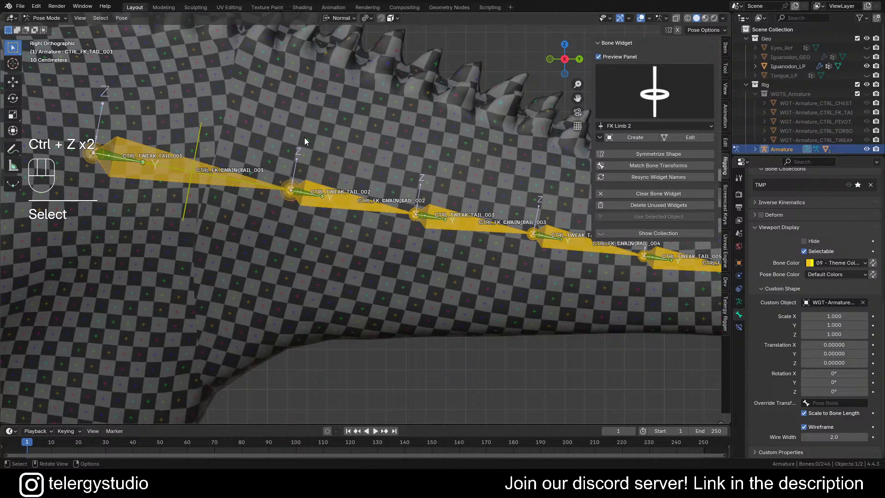
- Select only the bones whose names begin with CTRL_FK_T and copy the custom shape of CTRL_FK_TAIL_001 to them
{"action": "key", "text": "ctrl+f"}
{"action": "left_click", "coordinate": [348, 141]}
{"action": "type", "text": "CTRL_FK_T"}
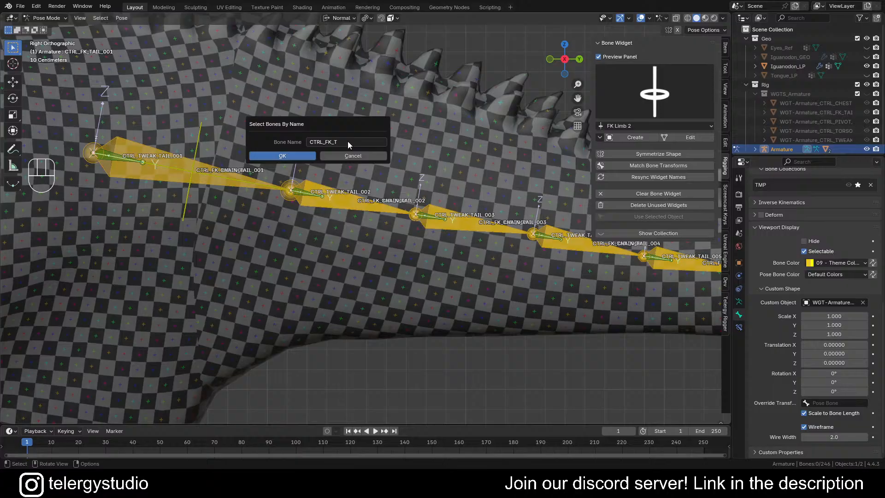
{"action": "key", "text": "Return"}
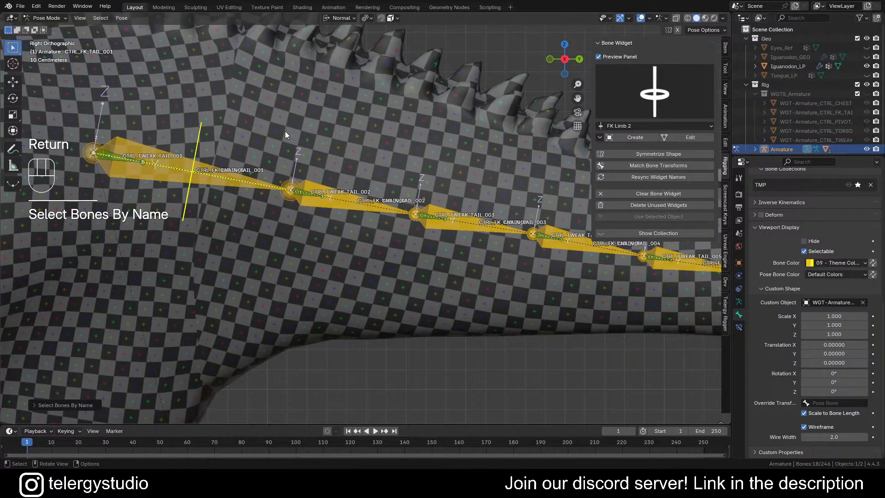
{"action": "scroll", "coordinate": [244, 128], "scroll_direction": "up", "scroll_amount": 1}
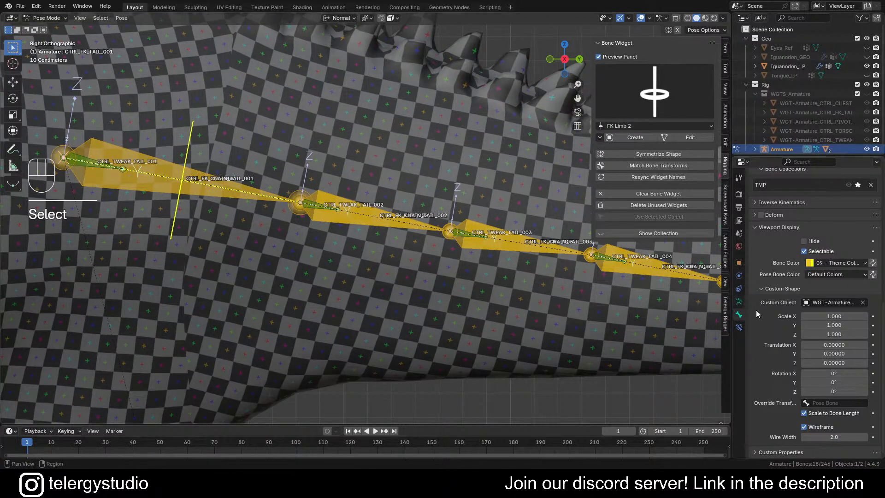
{"action": "key", "text": "ctrl+c"}
{"action": "left_click", "coordinate": [346, 241]}
{"action": "scroll", "coordinate": [366, 210], "scroll_direction": "down", "scroll_amount": 5}
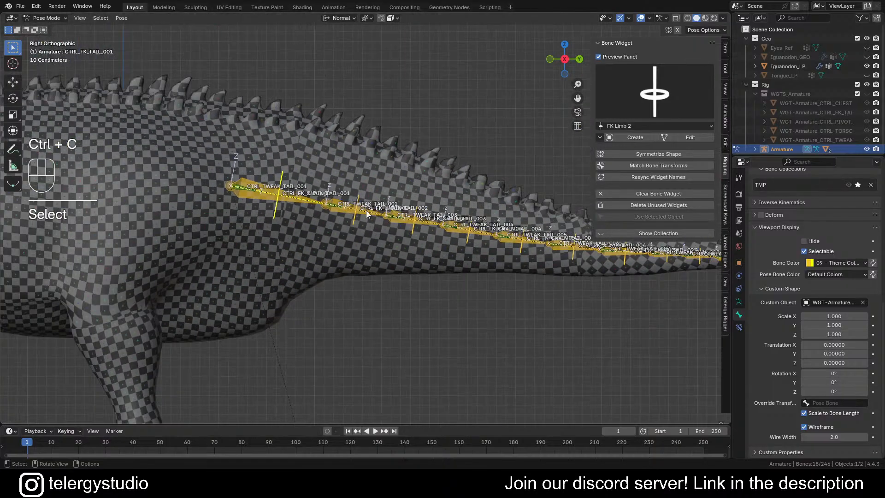
- Test-rotate the tail controls CTRL_FK_TAIL_001 to CTRL_FK_TAIL_004 one at a time, cancelling each rotation
{"action": "middle_click_drag", "start_coordinate": [428, 226], "coordinate": [177, 226], "text": "shift"}
{"action": "scroll", "coordinate": [494, 248], "scroll_direction": "up", "scroll_amount": 4}
{"action": "middle_click_drag", "start_coordinate": [533, 254], "coordinate": [530, 221]}
{"action": "scroll", "coordinate": [247, 219], "scroll_direction": "up", "scroll_amount": 3}
{"action": "left_click", "coordinate": [192, 222]}
{"action": "scroll", "coordinate": [197, 218], "scroll_direction": "down", "scroll_amount": 5}
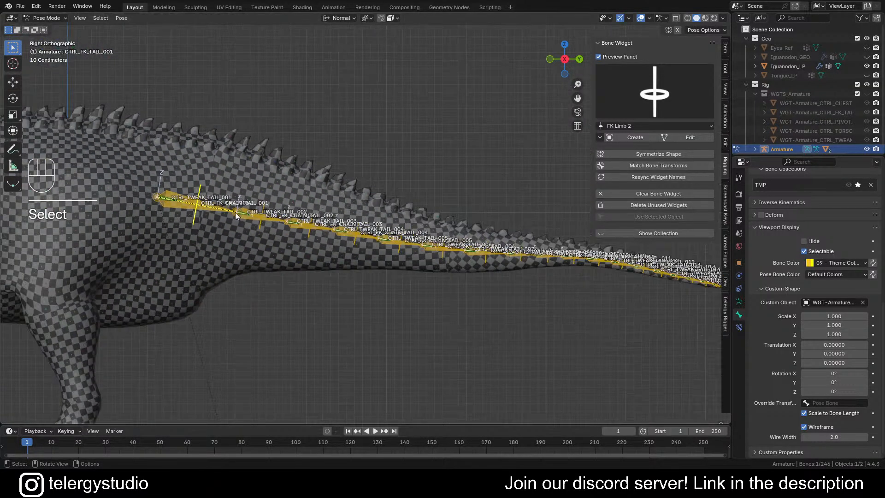
{"action": "key", "text": "r"}
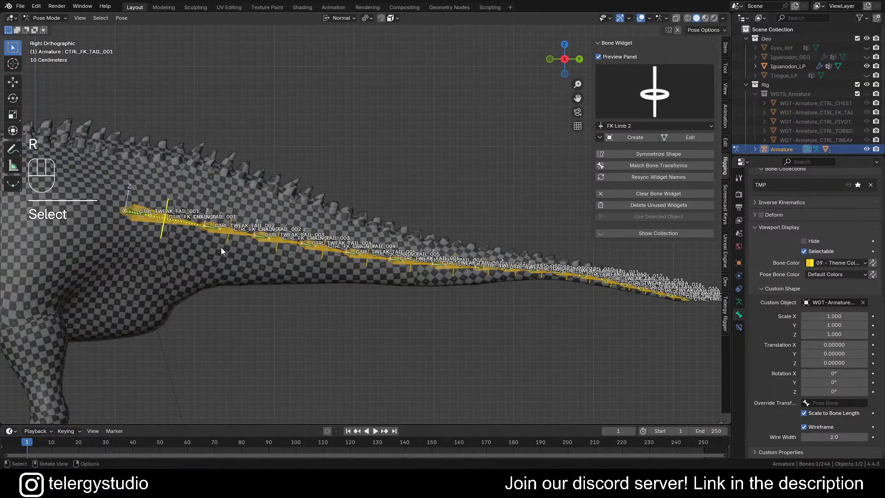
{"action": "left_click", "coordinate": [227, 240]}
{"action": "key", "text": "r"}
{"action": "right_click", "coordinate": [277, 249]}
{"action": "left_click", "coordinate": [277, 249]}
{"action": "key", "text": "r"}
{"action": "right_click", "coordinate": [304, 251]}
{"action": "left_click", "coordinate": [322, 258]}
{"action": "key", "text": "r"}
{"action": "right_click", "coordinate": [297, 258]}
{"action": "scroll", "coordinate": [184, 242], "scroll_direction": "up", "scroll_amount": 4}
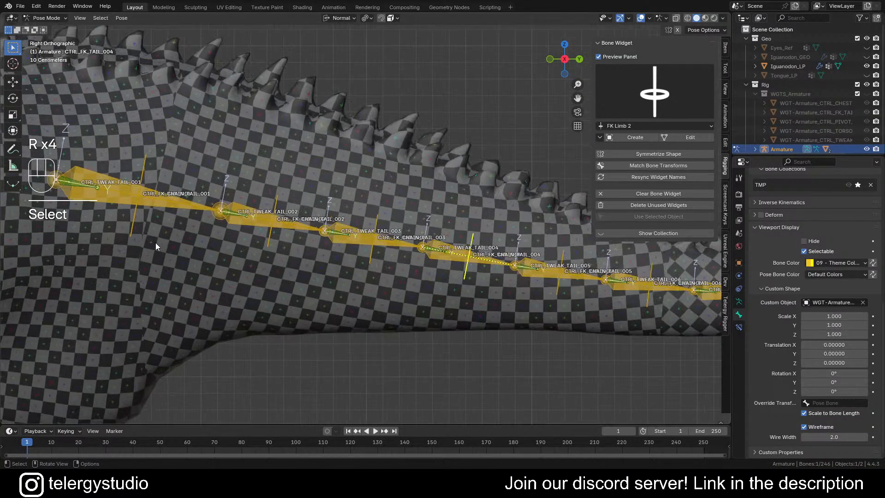
- Test-rotate CTRL_FK_CHAIN_TAIL_001 and CTRL_FK_CHAIN_TAIL_005 to check how the tail bends, restoring the pose each time
{"action": "left_click", "coordinate": [174, 208]}
{"action": "scroll", "coordinate": [176, 205], "scroll_direction": "down", "scroll_amount": 4}
{"action": "key", "text": "r"}
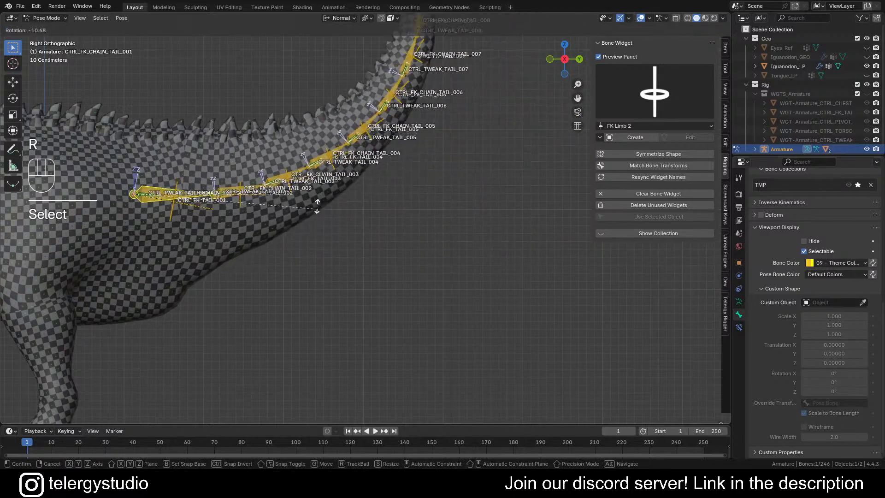
{"action": "left_click", "coordinate": [300, 220]}
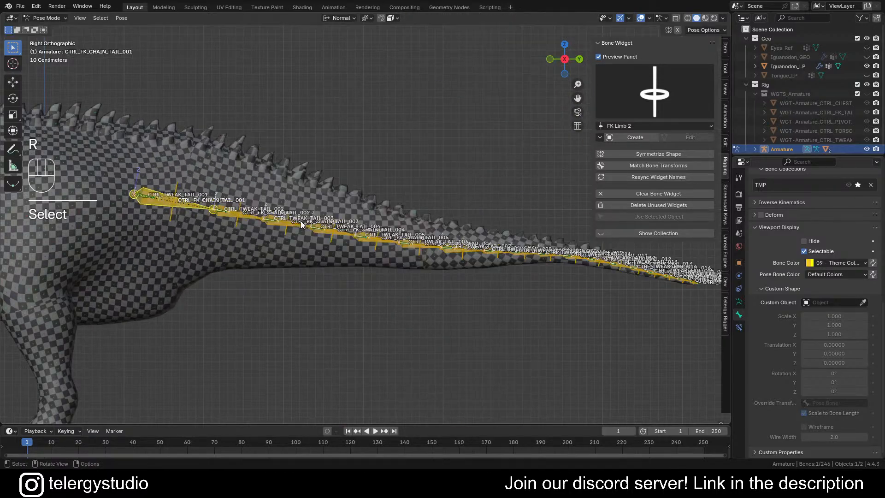
{"action": "left_click", "coordinate": [390, 250]}
{"action": "key", "text": "r"}
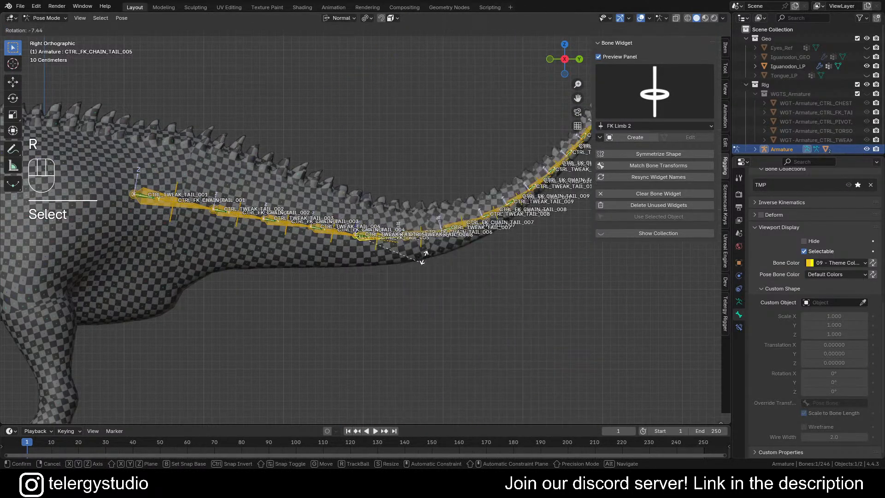
{"action": "right_click", "coordinate": [425, 255]}
- Select CTRL_FK_CHAIN_TAIL_001, enlarge the timeline area and switch it to the Asset Browser
{"action": "scroll", "coordinate": [375, 237], "scroll_direction": "down", "scroll_amount": 1}
{"action": "middle_click_drag", "start_coordinate": [368, 231], "coordinate": [352, 230], "text": "shift"}
{"action": "scroll", "coordinate": [196, 196], "scroll_direction": "up", "scroll_amount": 4}
{"action": "left_click", "coordinate": [164, 230]}
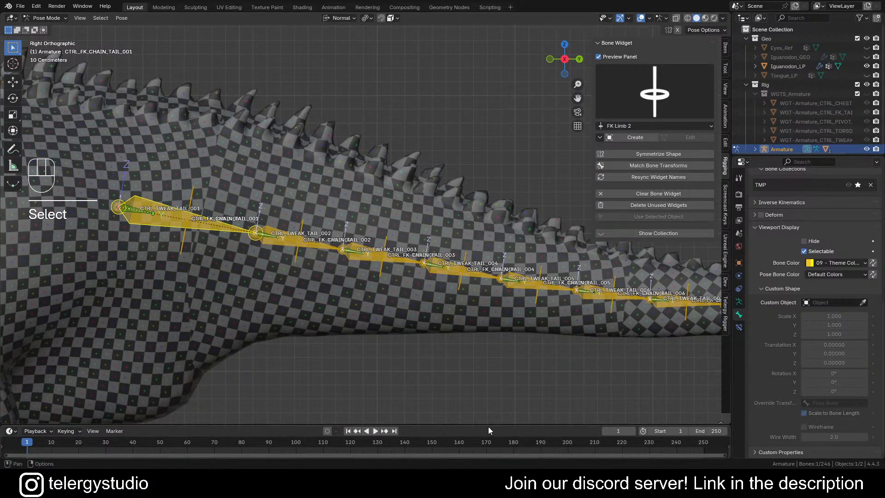
{"action": "left_click_drag", "start_coordinate": [488, 425], "coordinate": [457, 349]}
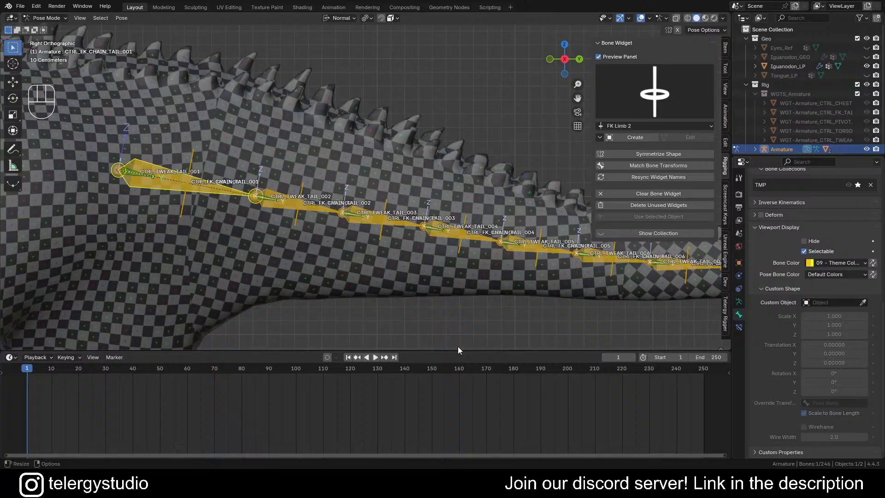
{"action": "left_click", "coordinate": [12, 357]}
{"action": "left_click", "coordinate": [11, 351]}
{"action": "left_click", "coordinate": [14, 358]}
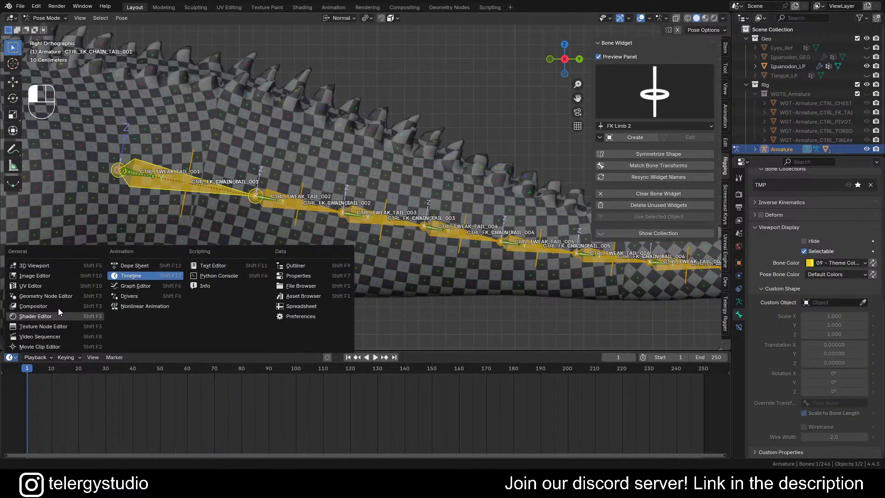
{"action": "left_click", "coordinate": [311, 295]}
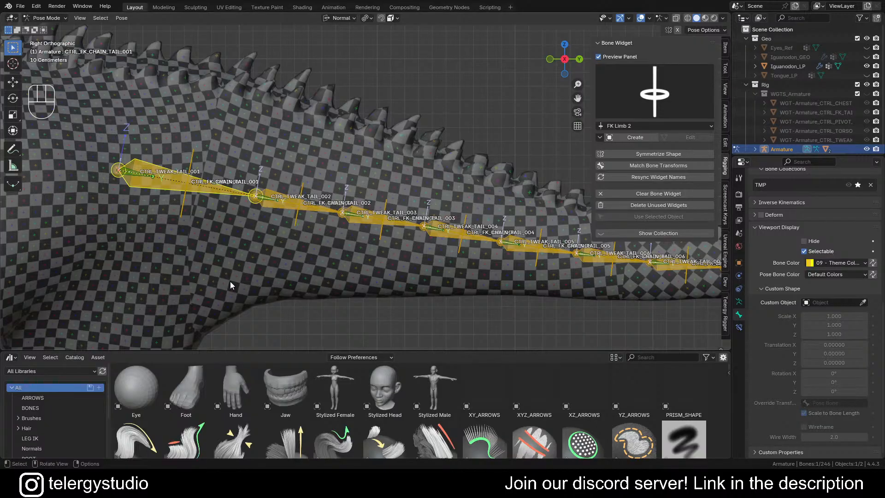
- Switch to Object Mode and place the Y_CENTER_LINE_CIRCLE_SHAPE asset from the SIMPLE catalog over the tail
{"action": "key", "text": "Tab"}
{"action": "scroll", "coordinate": [26, 426], "scroll_direction": "down", "scroll_amount": 3}
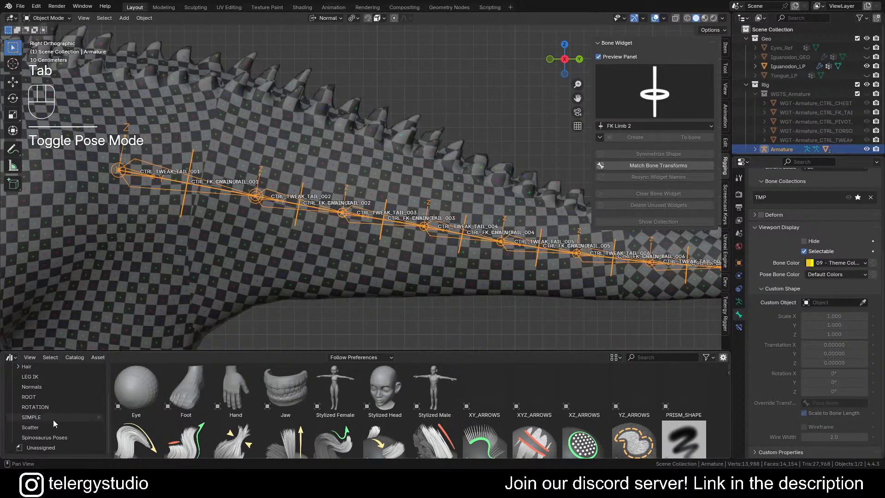
{"action": "left_click", "coordinate": [53, 418]}
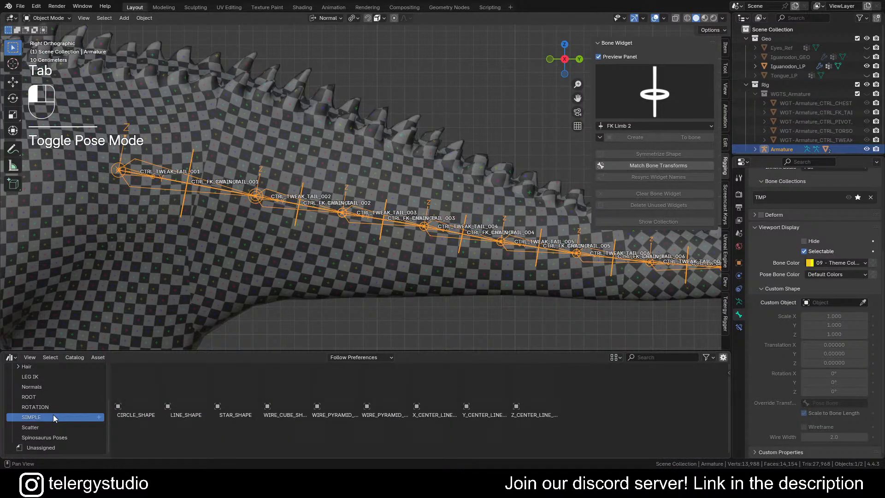
{"action": "left_click", "coordinate": [488, 394]}
{"action": "left_click_drag", "start_coordinate": [487, 395], "coordinate": [381, 334]}
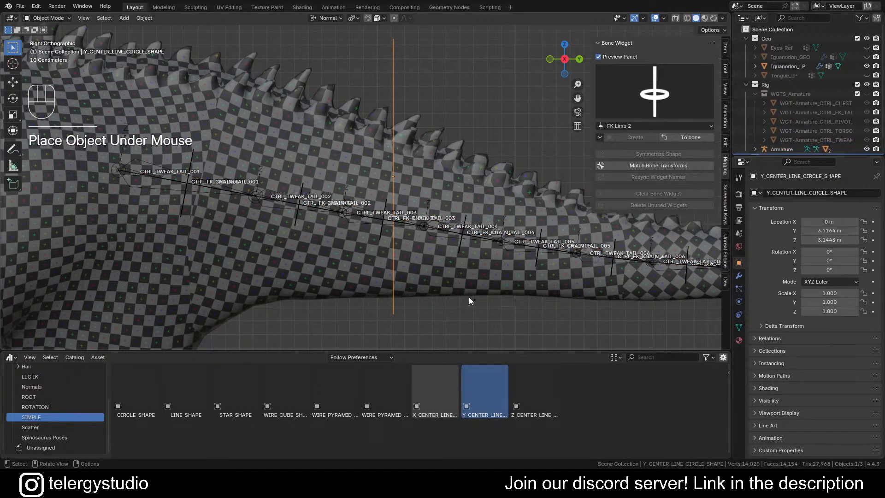
- Move the placed Y_CENTER_LINE_CIRCLE_SHAPE object to the WGTS_Armature collection
{"action": "key", "text": "m"}
{"action": "mouse_move", "coordinate": [453, 329]}
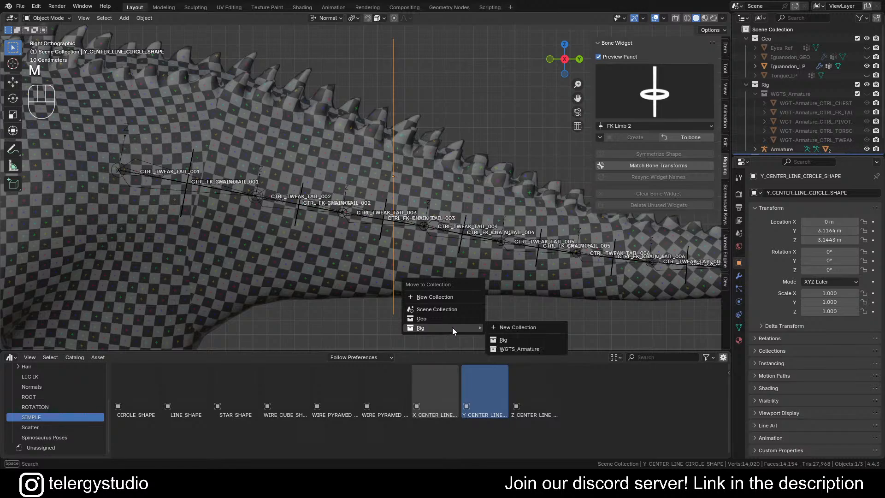
{"action": "left_click", "coordinate": [522, 349]}
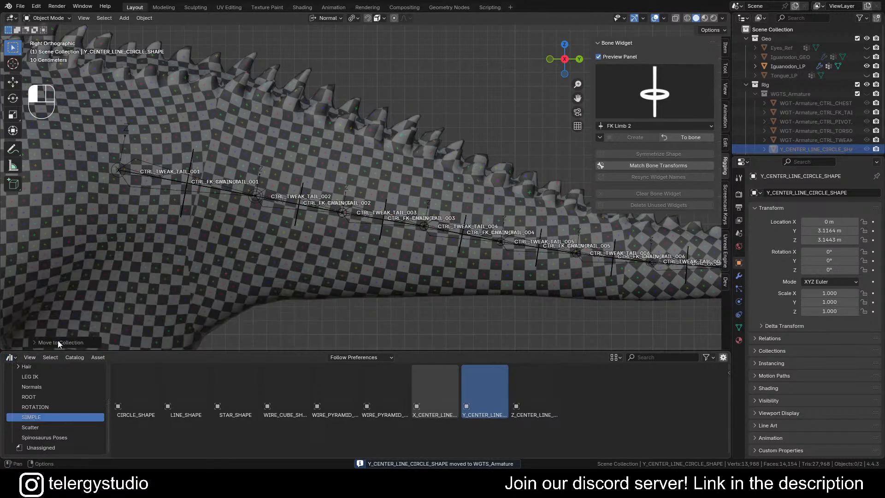
- Switch the Asset Browser area back to the Timeline and shrink it to a thin strip
{"action": "left_click", "coordinate": [11, 358]}
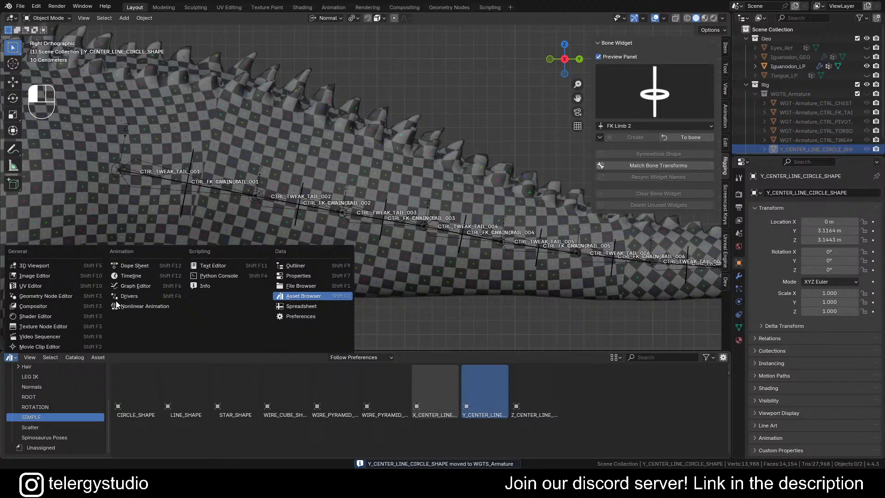
{"action": "left_click", "coordinate": [137, 278]}
{"action": "left_click_drag", "start_coordinate": [181, 351], "coordinate": [183, 425]}
- Select the armature through one of its tail controls and return to Pose Mode
{"action": "scroll", "coordinate": [249, 267], "scroll_direction": "down", "scroll_amount": 2}
{"action": "middle_click_drag", "start_coordinate": [229, 262], "coordinate": [245, 241], "text": "shift"}
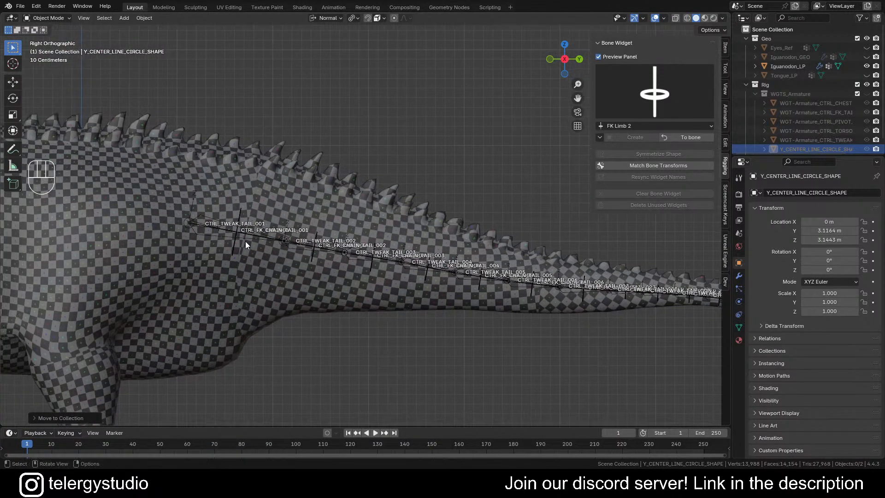
{"action": "left_click", "coordinate": [246, 241]}
{"action": "key", "text": "ctrl+Tab"}
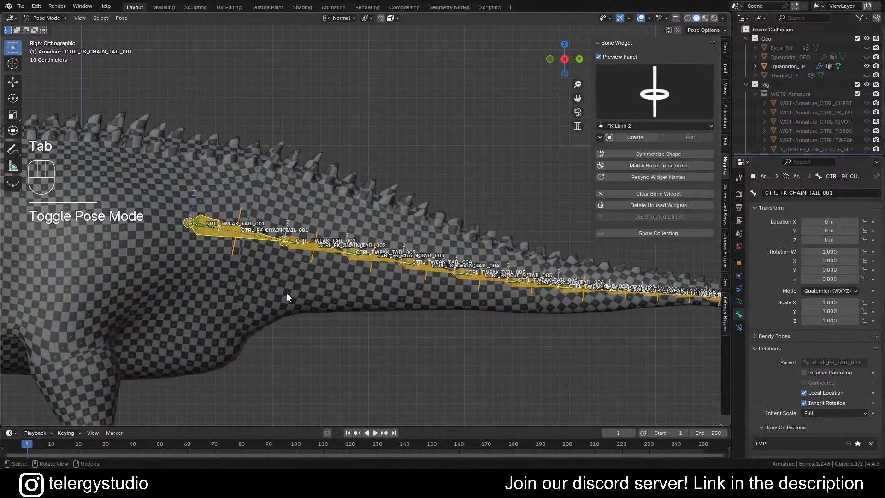
- Assign Y_CENTER_LINE_CIRCLE_SHAPE as the custom shape object of the CTRL_FK_CHAIN_TAIL_001 bone
{"action": "scroll", "coordinate": [233, 240], "scroll_direction": "up", "scroll_amount": 4}
{"action": "middle_click_drag", "start_coordinate": [268, 233], "coordinate": [257, 249], "text": "shift"}
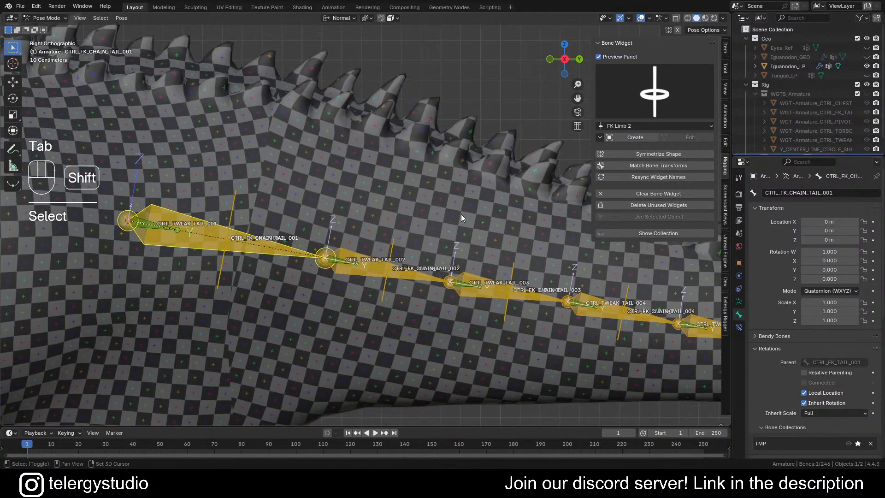
{"action": "scroll", "coordinate": [759, 313], "scroll_direction": "down", "scroll_amount": 12}
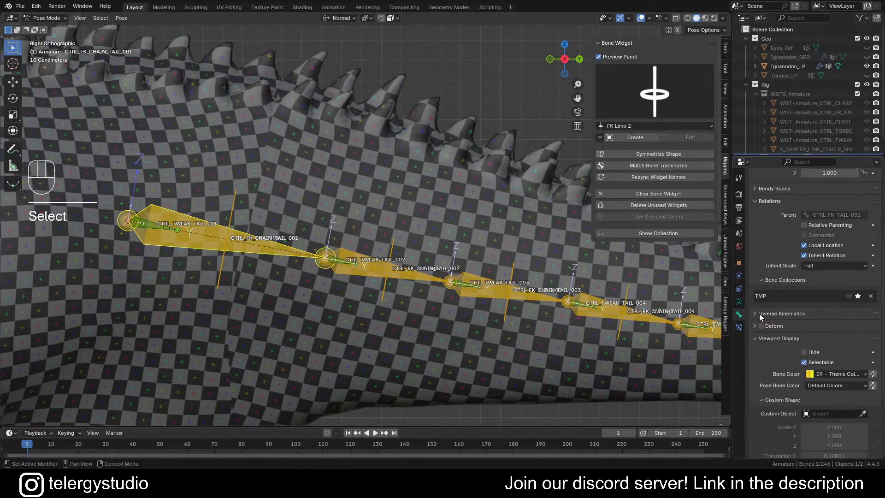
{"action": "left_click", "coordinate": [822, 302]}
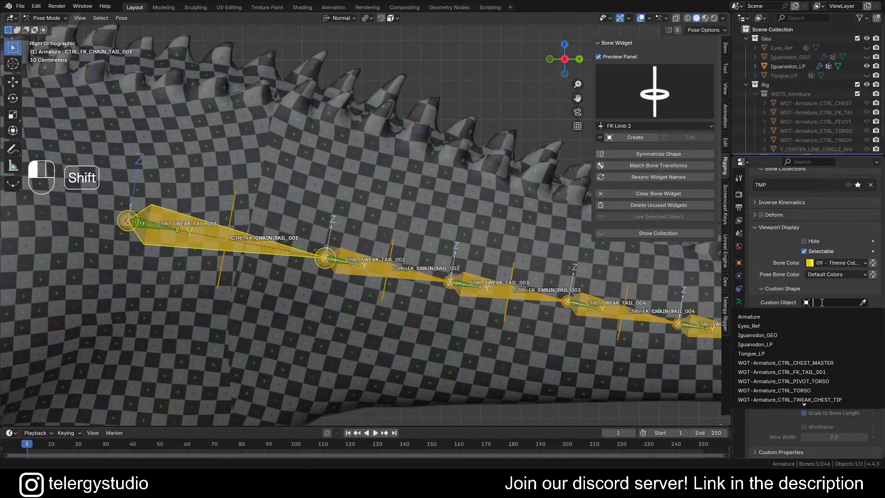
{"action": "type", "text": "y"}
{"action": "left_click", "coordinate": [808, 316]}
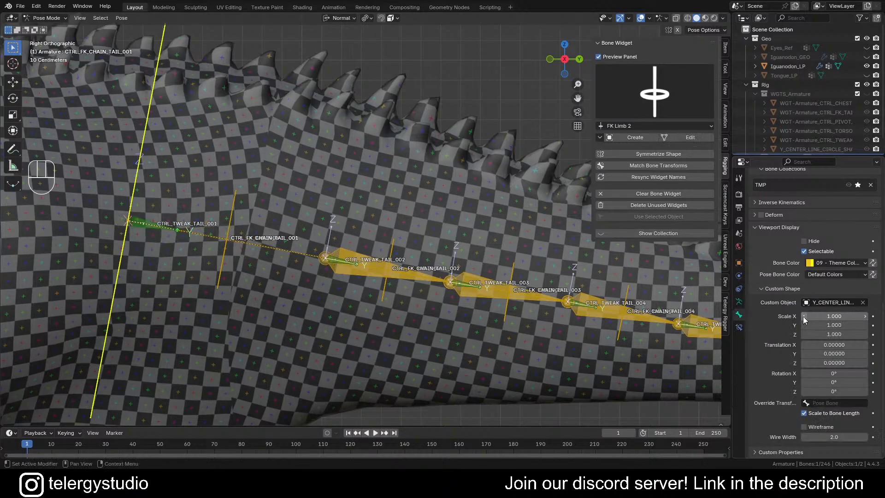
{"action": "scroll", "coordinate": [364, 170], "scroll_direction": "down", "scroll_amount": 5}
{"action": "mouse_move", "coordinate": [397, 180]}
{"action": "middle_mouse_down", "text": "shift"}
{"action": "mouse_move", "coordinate": [236, 206]}
{"action": "mouse_move", "coordinate": [389, 193]}
{"action": "mouse_move", "coordinate": [383, 187]}
{"action": "middle_mouse_up", "text": "shift"}
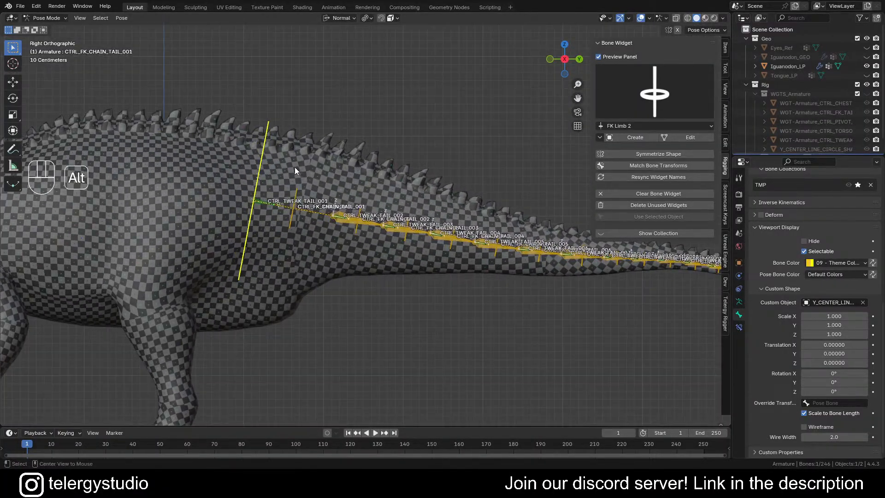
- Select all bones whose name contains CHAIN and make CTRL_FK_CHAIN_TAIL_001 the active bone
{"action": "scroll", "coordinate": [314, 190], "scroll_direction": "up", "scroll_amount": 3}
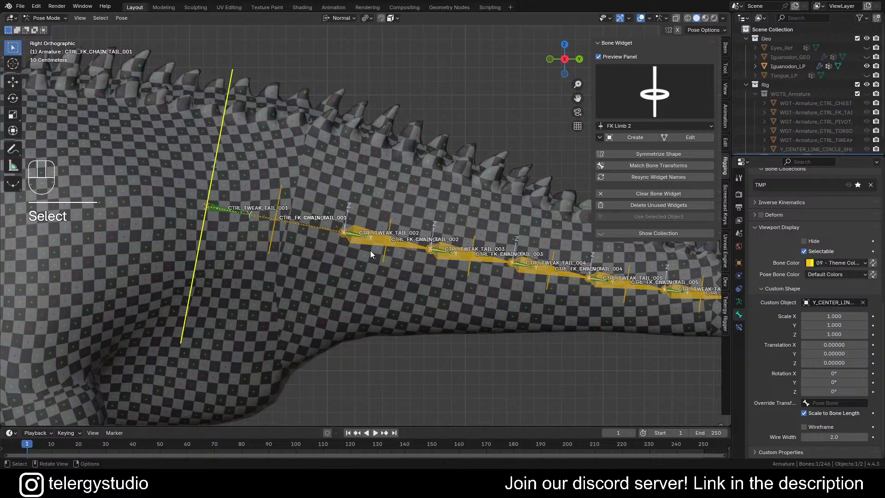
{"action": "scroll", "coordinate": [361, 249], "scroll_direction": "up", "scroll_amount": 4}
{"action": "left_click", "coordinate": [359, 236], "text": "shift"}
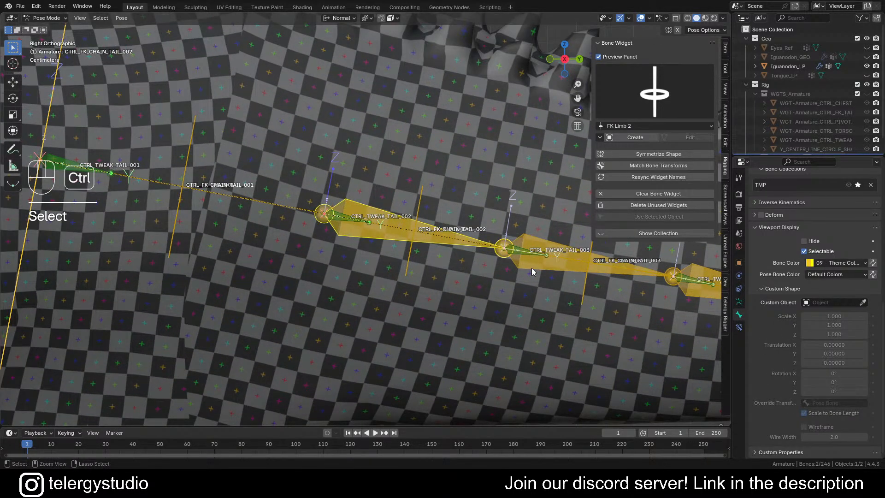
{"action": "key", "text": "ctrl+f"}
{"action": "left_click", "coordinate": [571, 272]}
{"action": "type", "text": "CHA"}
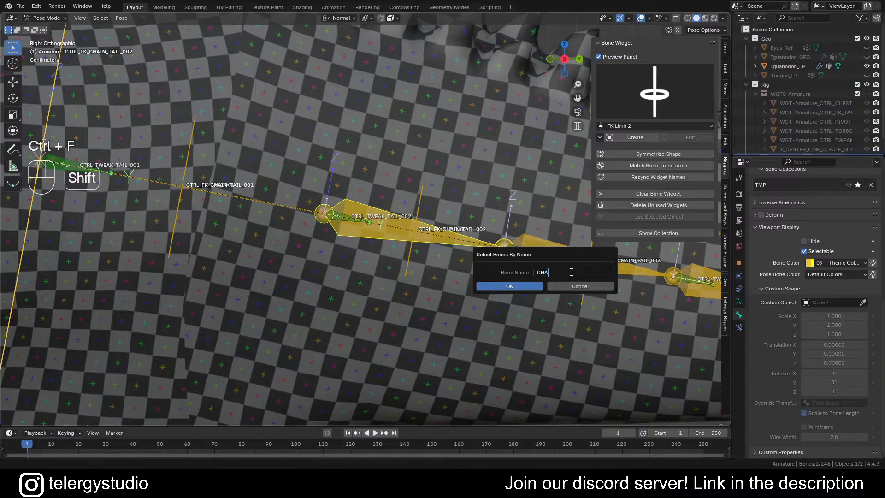
{"action": "type", "text": "IN"}
{"action": "key", "text": "Return"}
{"action": "key", "text": "Return"}
{"action": "scroll", "coordinate": [489, 244], "scroll_direction": "down", "scroll_amount": 5}
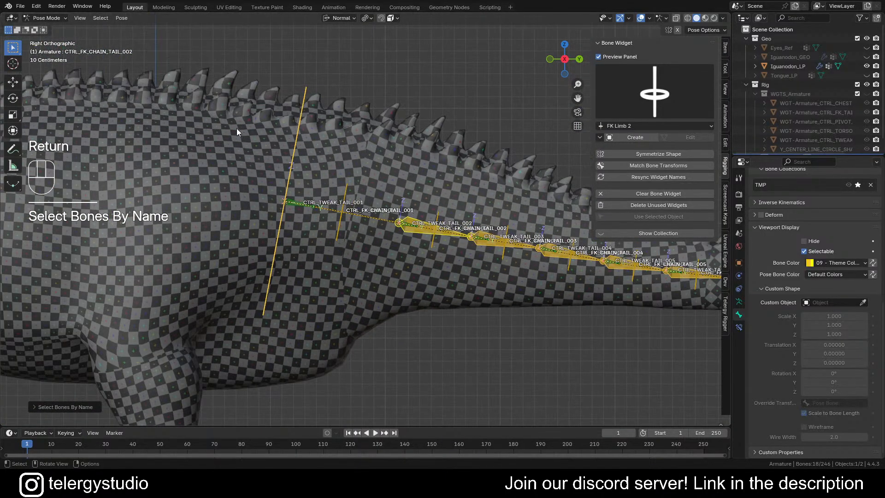
{"action": "left_click", "coordinate": [301, 123], "text": "shift"}
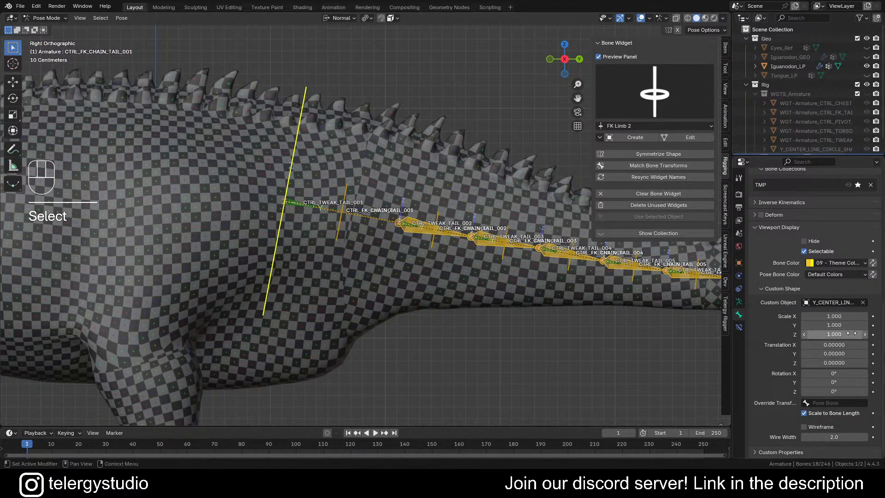
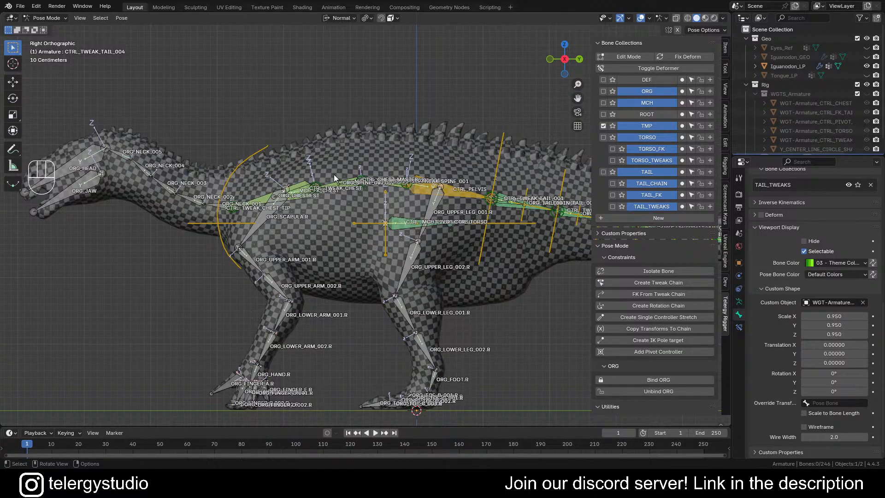
- Select the ORG_HEAD bone together with the ORG_NECK_001 to ORG_NECK_005 bones
{"action": "middle_click_drag", "start_coordinate": [361, 185], "coordinate": [359, 172], "text": "shift"}
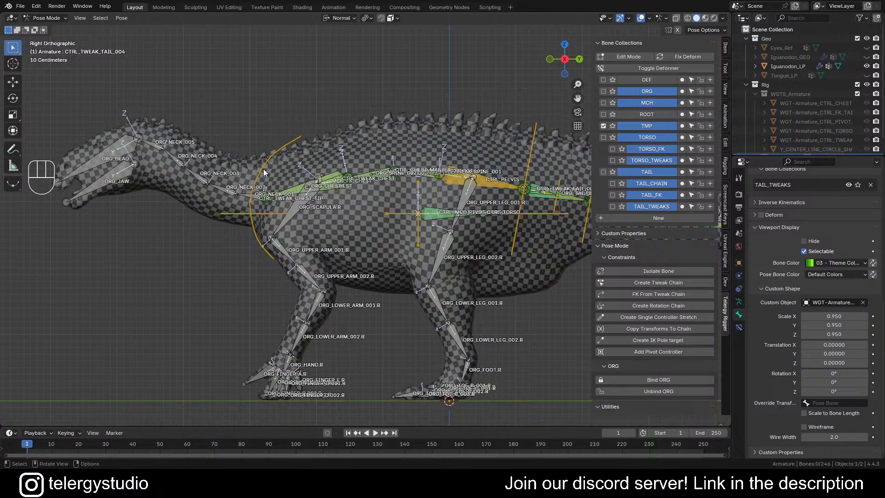
{"action": "scroll", "coordinate": [203, 181], "scroll_direction": "up", "scroll_amount": 1}
{"action": "scroll", "coordinate": [253, 170], "scroll_direction": "up", "scroll_amount": 2}
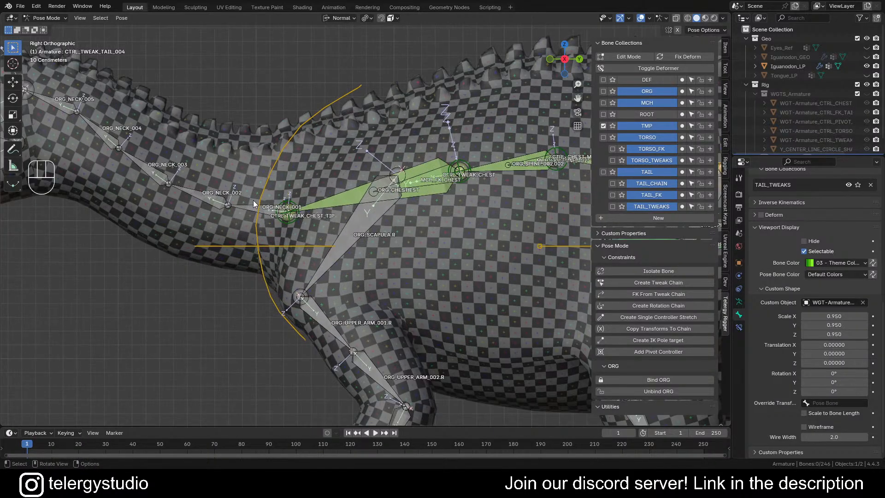
{"action": "left_click", "coordinate": [246, 204]}
{"action": "scroll", "coordinate": [248, 201], "scroll_direction": "down", "scroll_amount": 2}
{"action": "scroll", "coordinate": [248, 202], "scroll_direction": "down", "scroll_amount": 1}
{"action": "middle_click_drag", "start_coordinate": [248, 201], "coordinate": [388, 193], "text": "shift"}
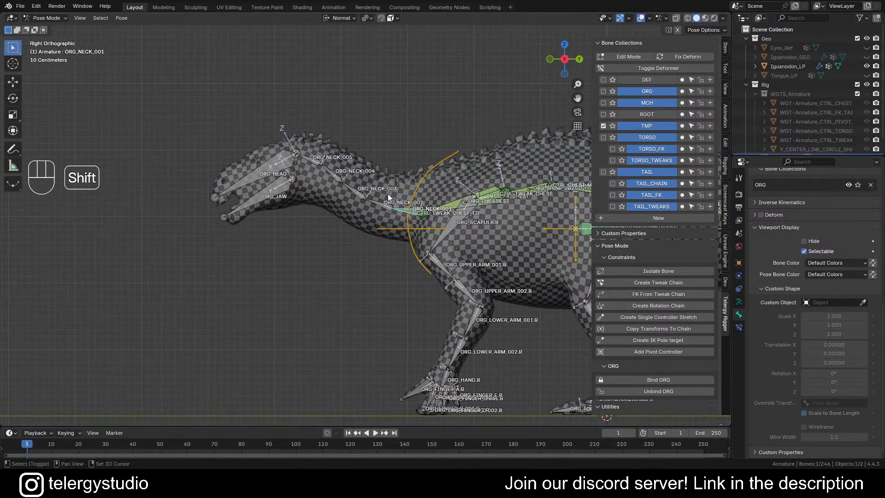
{"action": "scroll", "coordinate": [277, 158], "scroll_direction": "up", "scroll_amount": 2}
{"action": "left_click", "coordinate": [274, 164]}
{"action": "scroll", "coordinate": [342, 165], "scroll_direction": "up", "scroll_amount": 1}
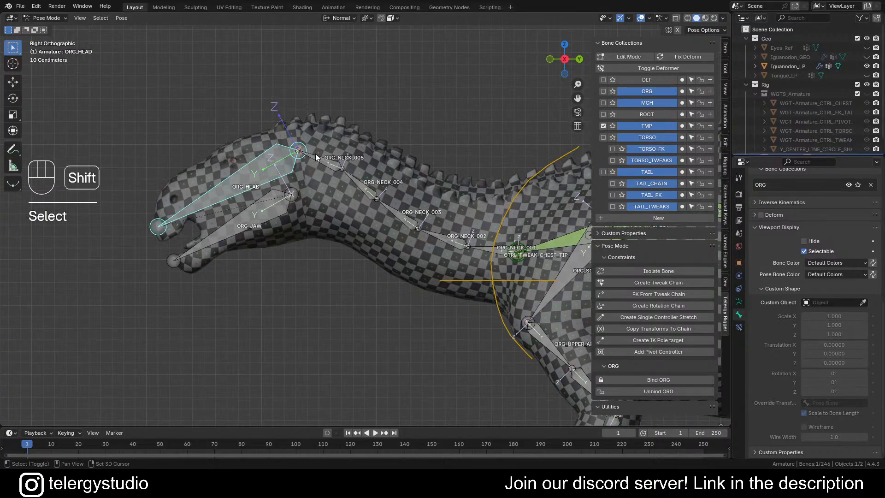
{"action": "left_click_drag", "start_coordinate": [318, 158], "coordinate": [360, 181], "text": "shift"}
{"action": "left_click_drag", "start_coordinate": [375, 212], "coordinate": [474, 261], "text": "shift"}
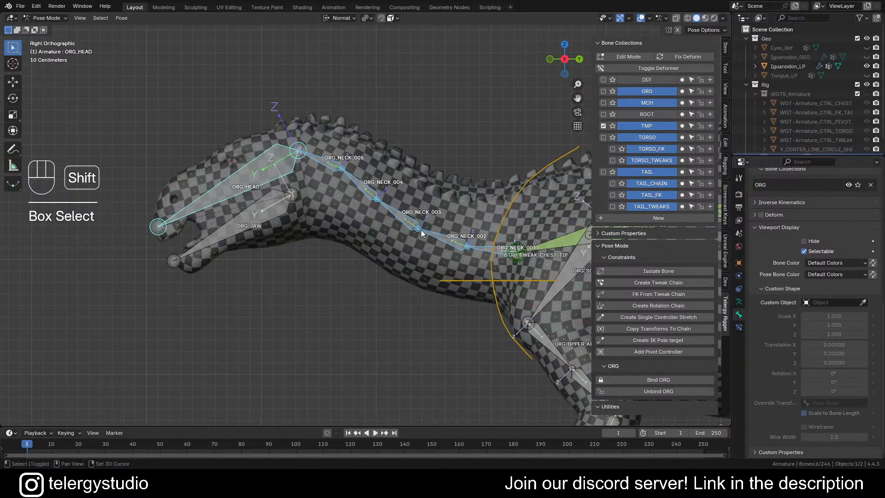
- Add CTRL_TWEAK_CHEST_TIP to the selection, assign the selected bones to the TMP collection and solo it
{"action": "middle_click_drag", "start_coordinate": [424, 220], "coordinate": [266, 235], "text": "shift"}
{"action": "scroll", "coordinate": [369, 249], "scroll_direction": "up", "scroll_amount": 4}
{"action": "left_click", "coordinate": [419, 255], "text": "shift"}
{"action": "scroll", "coordinate": [283, 231], "scroll_direction": "down", "scroll_amount": 3}
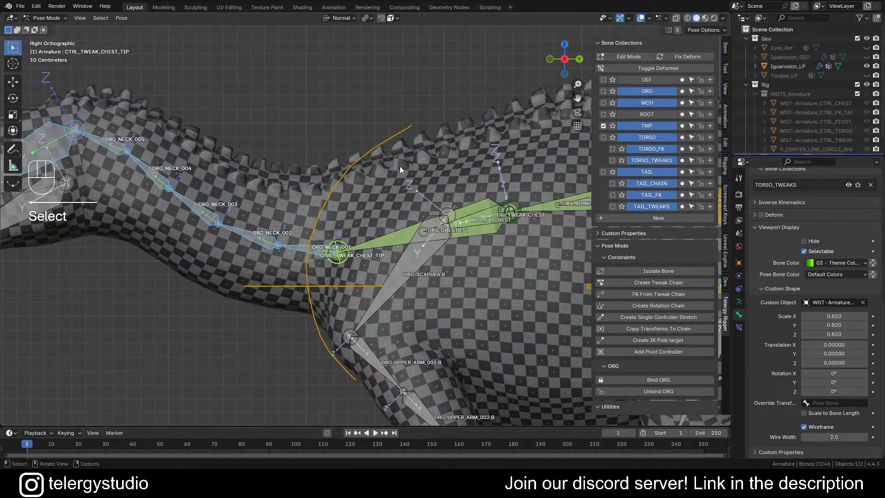
{"action": "left_click", "coordinate": [683, 126]}
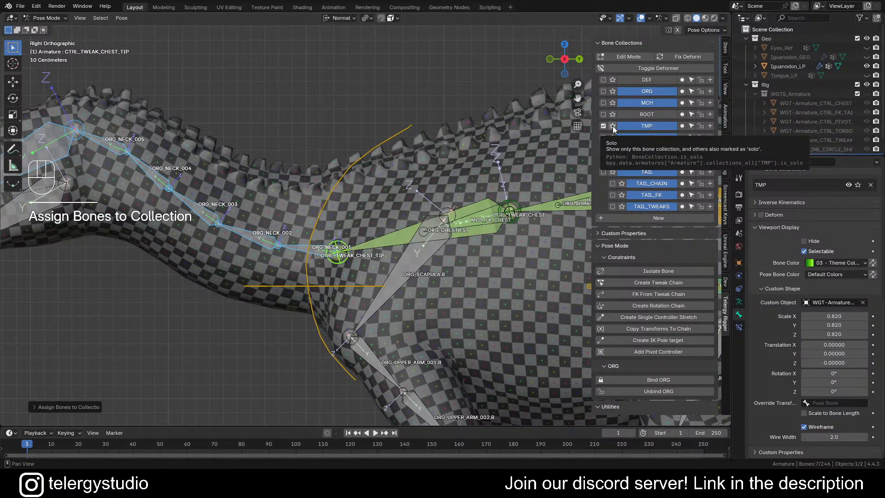
{"action": "left_click", "coordinate": [612, 127]}
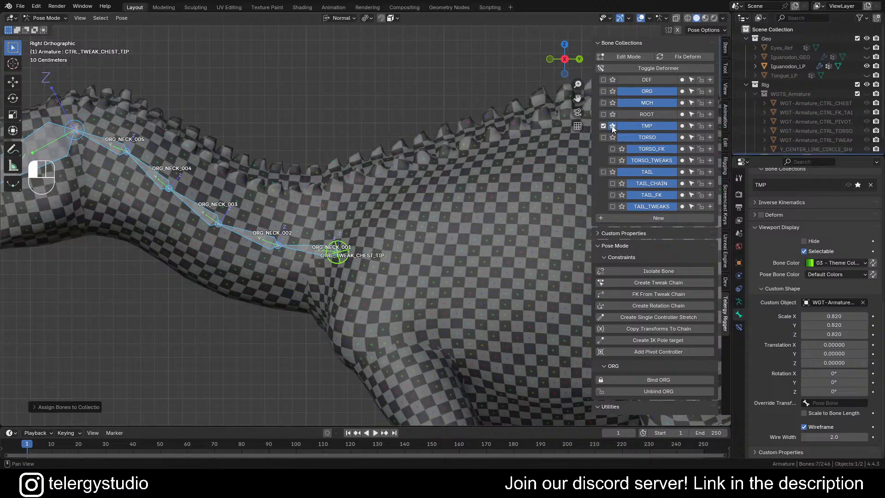
- Rename the CTRL_TWEAK_CHEST_TIP bone to CTRL_TWEAK_NECK_001
{"action": "scroll", "coordinate": [308, 189], "scroll_direction": "down", "scroll_amount": 2}
{"action": "middle_click_drag", "start_coordinate": [313, 195], "coordinate": [392, 198], "text": "shift"}
{"action": "scroll", "coordinate": [184, 188], "scroll_direction": "up", "scroll_amount": 2}
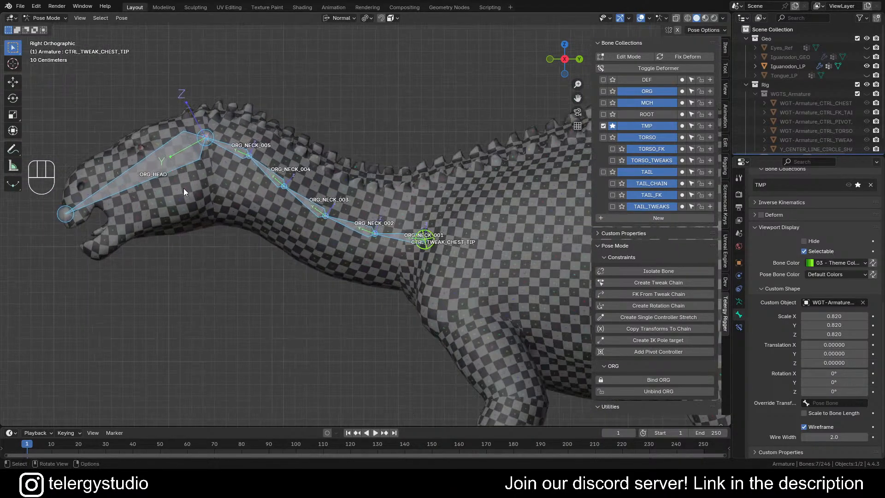
{"action": "middle_click_drag", "start_coordinate": [273, 207], "coordinate": [272, 208], "text": "shift"}
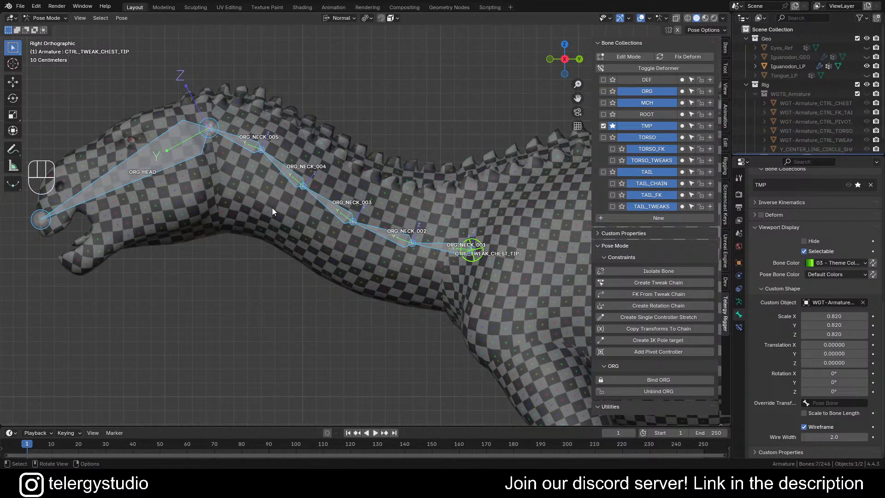
{"action": "left_click", "coordinate": [471, 264]}
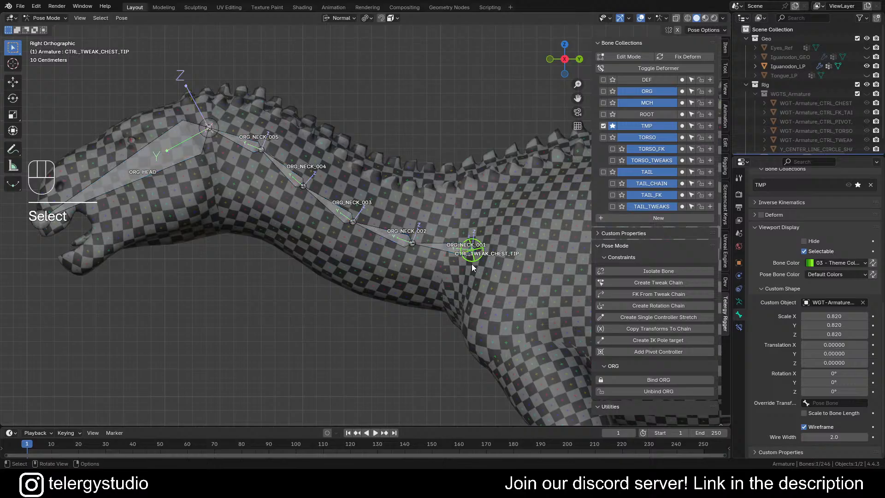
{"action": "key", "text": "F2"}
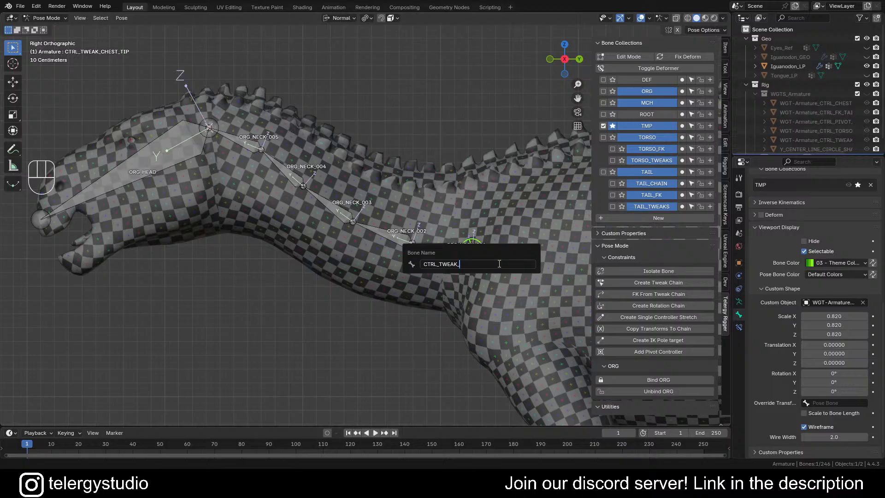
{"action": "type", "text": "NECK"}
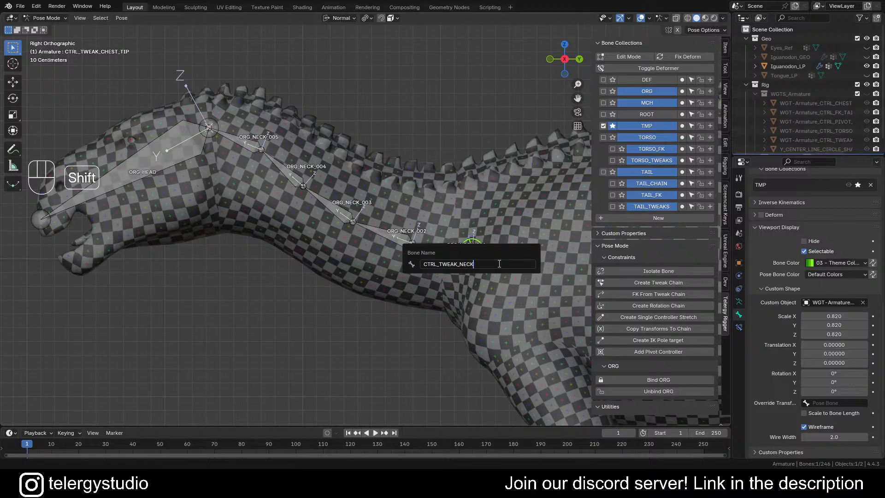
{"action": "type", "text": "_001"}
{"action": "key", "text": "Return"}
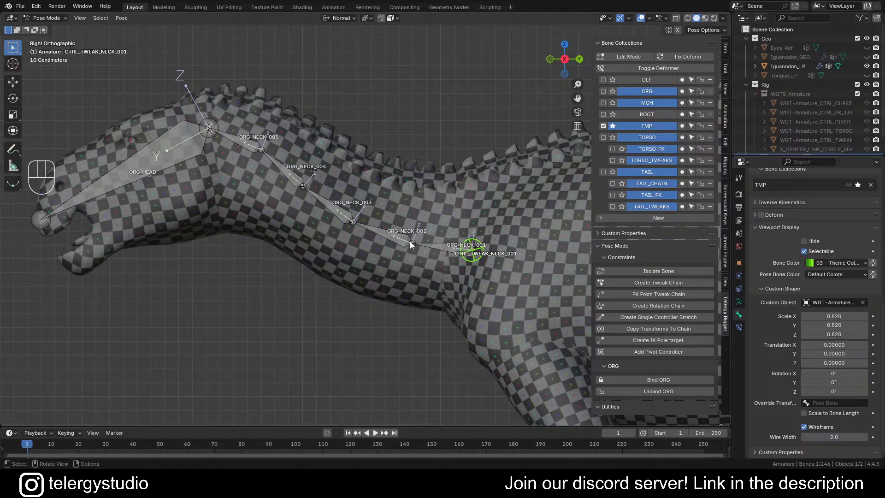
- Create a tweak chain from the neck and head ORG bones, with ORG_NECK_001 as the active bone
{"action": "left_click", "coordinate": [442, 247]}
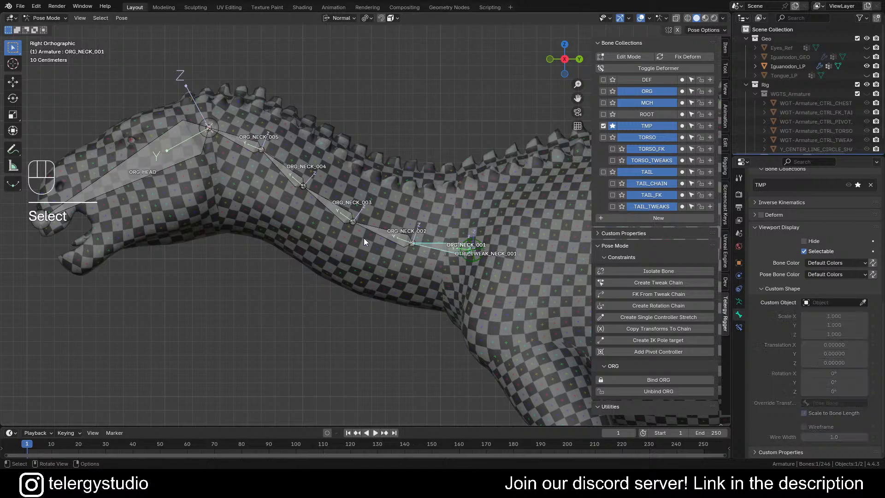
{"action": "left_click_drag", "start_coordinate": [134, 109], "coordinate": [399, 262], "text": "shift"}
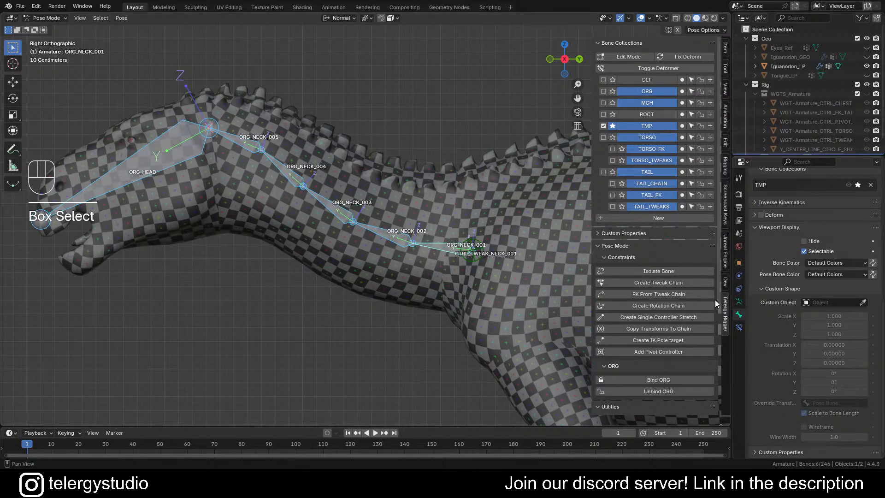
{"action": "left_click", "coordinate": [657, 283]}
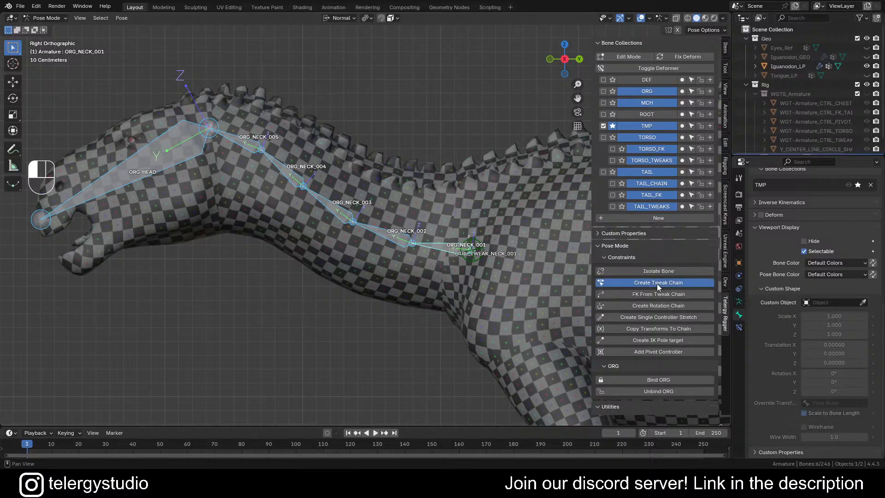
- Delete the duplicate CTRL_TWEAK_NECK_001.002 bone at the base of the neck in Edit Mode
{"action": "scroll", "coordinate": [514, 244], "scroll_direction": "up", "scroll_amount": 6}
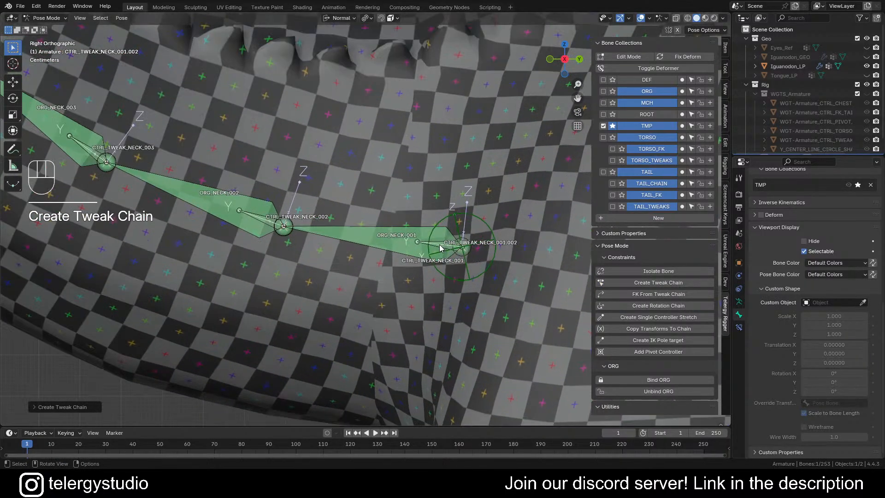
{"action": "left_click", "coordinate": [440, 247], "text": "alt"}
{"action": "left_click", "coordinate": [435, 254]}
{"action": "key", "text": "Tab"}
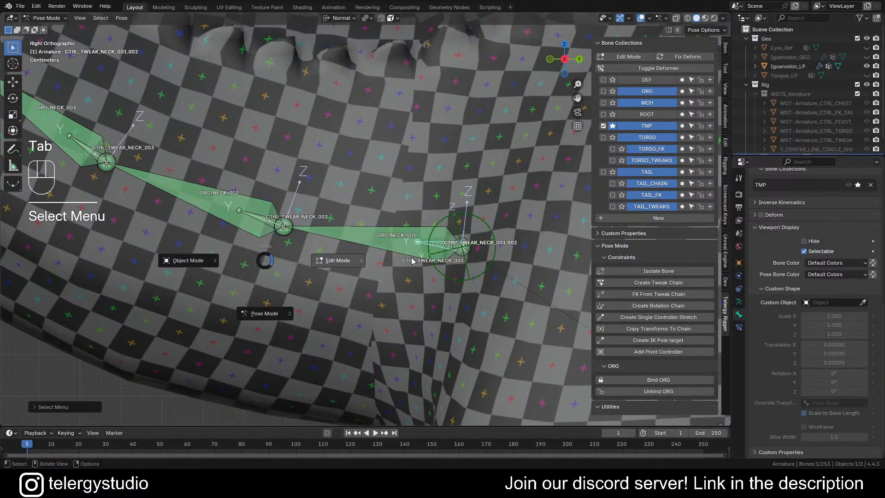
{"action": "key", "text": "x"}
{"action": "left_click", "coordinate": [364, 260]}
- Parent ORG_NECK_001 to CTRL_TWEAK_NECK_001 and return to Pose Mode
{"action": "left_click", "coordinate": [369, 249]}
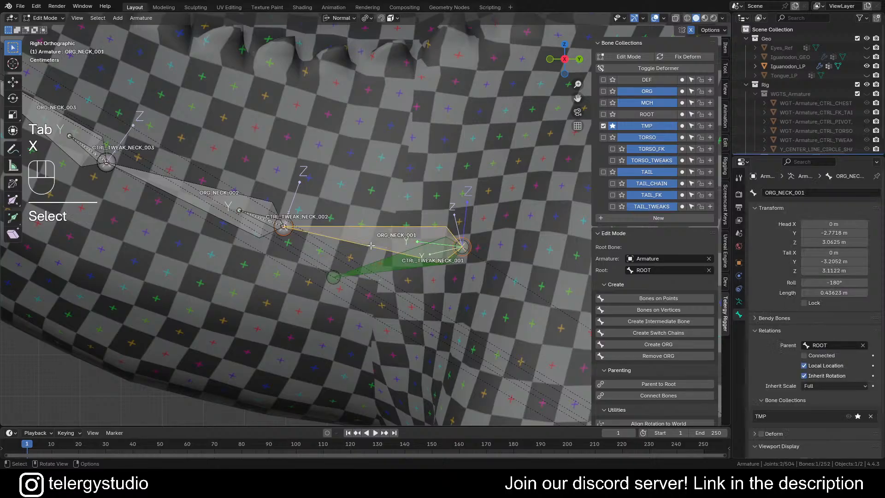
{"action": "left_click", "coordinate": [405, 267], "text": "shift"}
{"action": "key", "text": "ctrl+p"}
{"action": "left_click", "coordinate": [405, 267]}
{"action": "scroll", "coordinate": [406, 268], "scroll_direction": "down", "scroll_amount": 4}
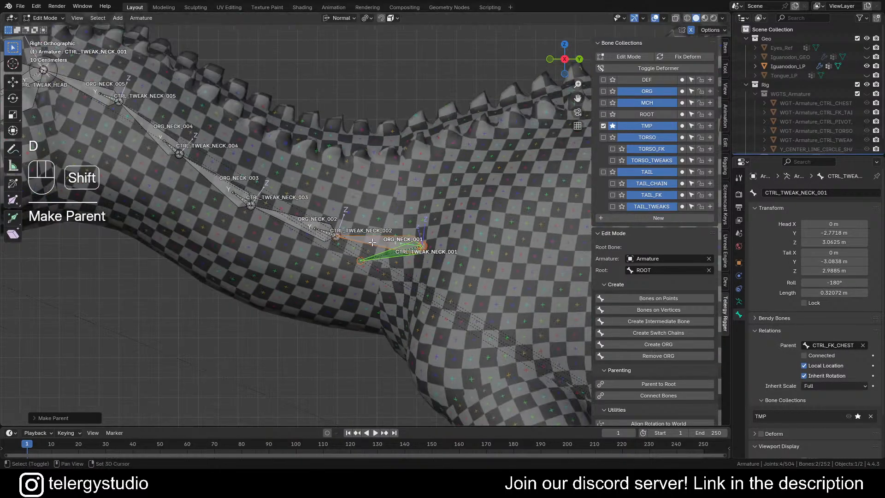
{"action": "middle_click_drag", "start_coordinate": [323, 281], "coordinate": [393, 291], "text": "shift"}
{"action": "key", "text": "Tab"}
- Test-move the CTRL_TWEAK_NECK_001 control to check how ORG_NECK_001 follows, and cancel the move
{"action": "left_click", "coordinate": [466, 256]}
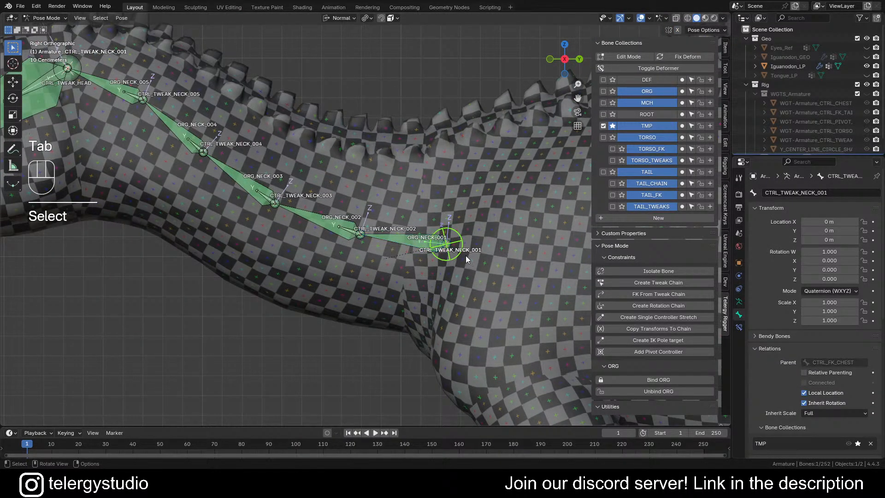
{"action": "key", "text": "g"}
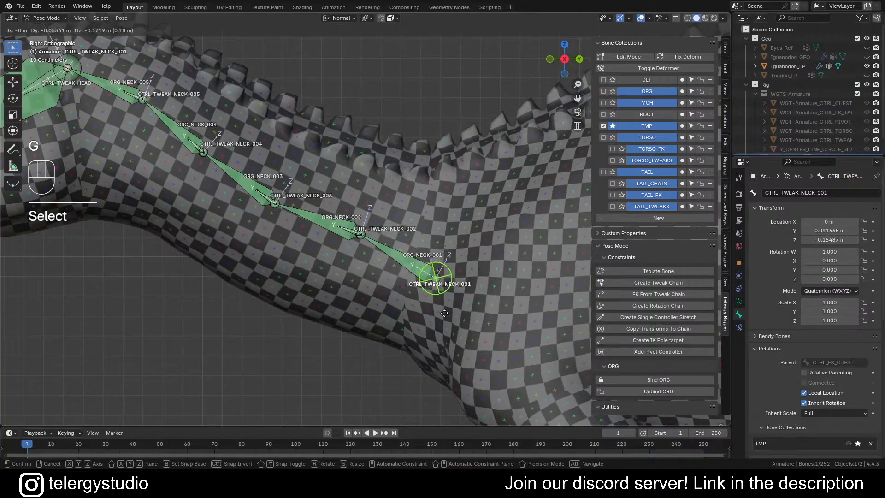
{"action": "right_click", "coordinate": [430, 310]}
- Test-move the CTRL_TWEAK_NECK_002 control to check how the adjoining neck bones follow, and cancel the move
{"action": "left_click", "coordinate": [341, 228], "text": "alt"}
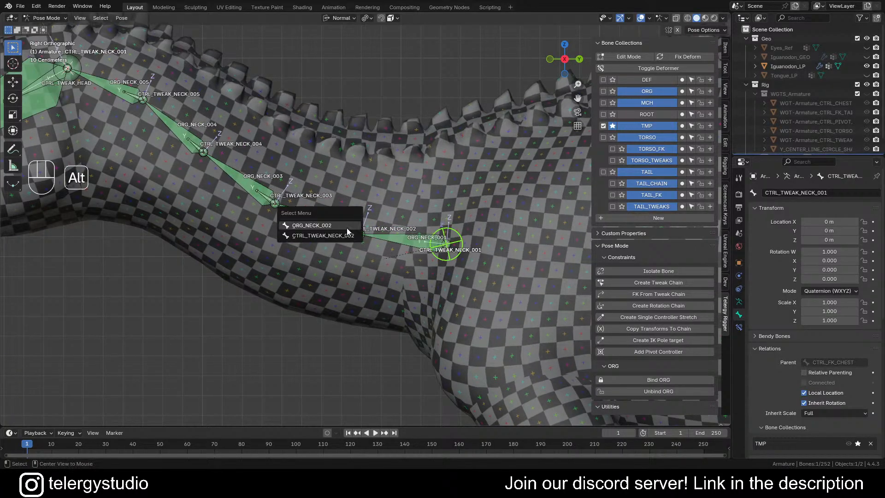
{"action": "left_click", "coordinate": [348, 236]}
{"action": "key", "text": "g"}
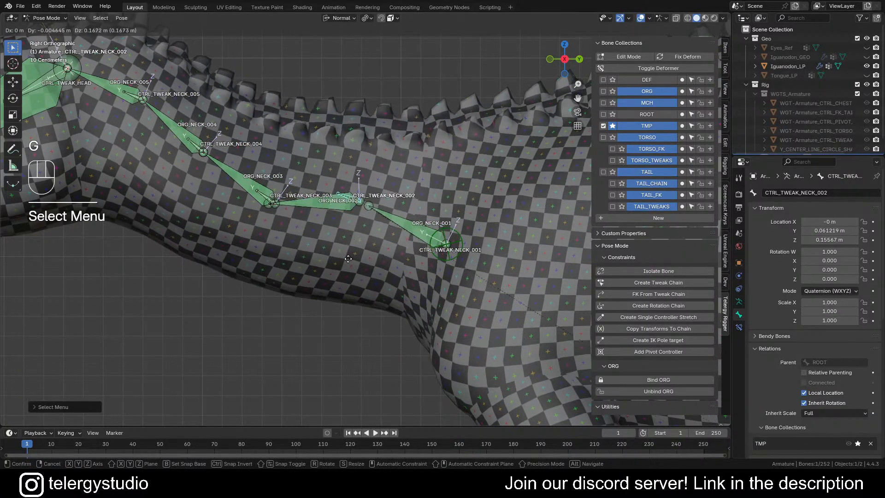
{"action": "right_click", "coordinate": [286, 198]}
- Test-move the CTRL_TWEAK_NECK_003 control to check the deformation in the middle of the neck, and cancel the move
{"action": "middle_click_drag", "start_coordinate": [286, 198], "coordinate": [366, 254], "text": "shift"}
{"action": "left_click", "coordinate": [366, 255], "text": "alt"}
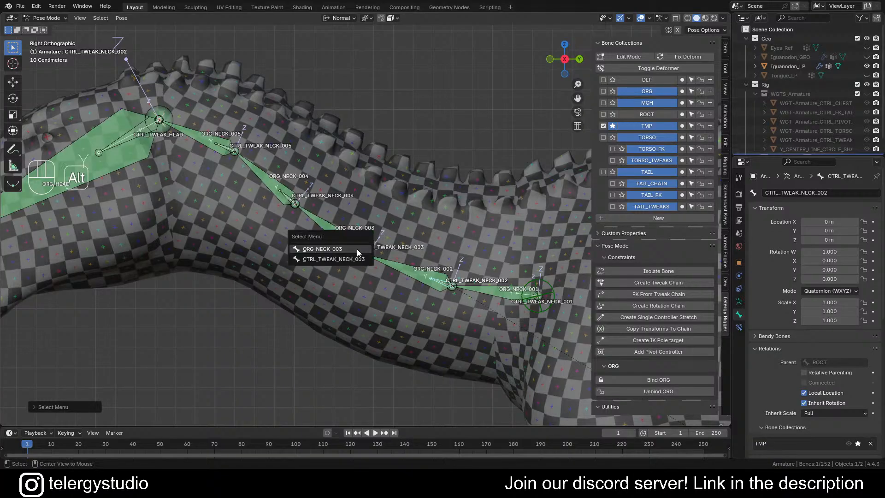
{"action": "left_click", "coordinate": [357, 251]}
{"action": "key", "text": "g"}
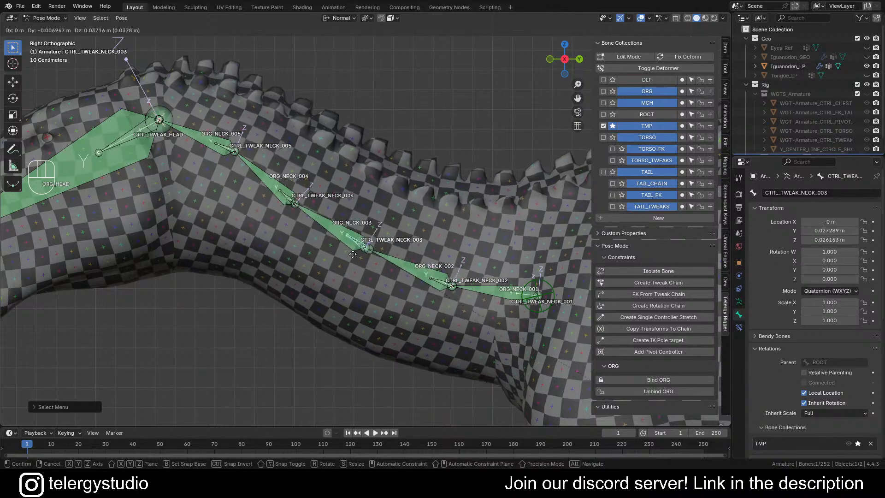
{"action": "right_click", "coordinate": [326, 236]}
- Test-move the CTRL_TWEAK_NECK_004 control to check how ORG_NECK_003 and ORG_NECK_004 follow, and cancel the move
{"action": "middle_click_drag", "start_coordinate": [325, 236], "coordinate": [397, 231], "text": "shift"}
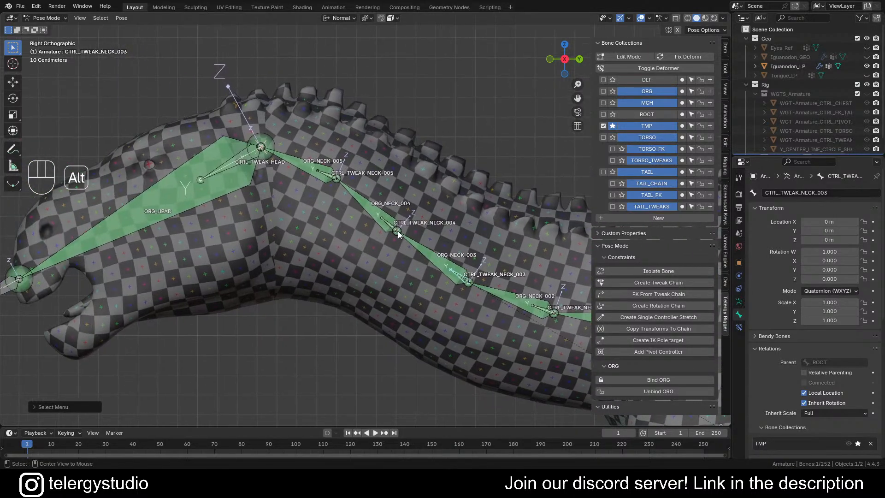
{"action": "left_click", "coordinate": [391, 228], "text": "alt"}
{"action": "left_click", "coordinate": [383, 233]}
{"action": "key", "text": "g"}
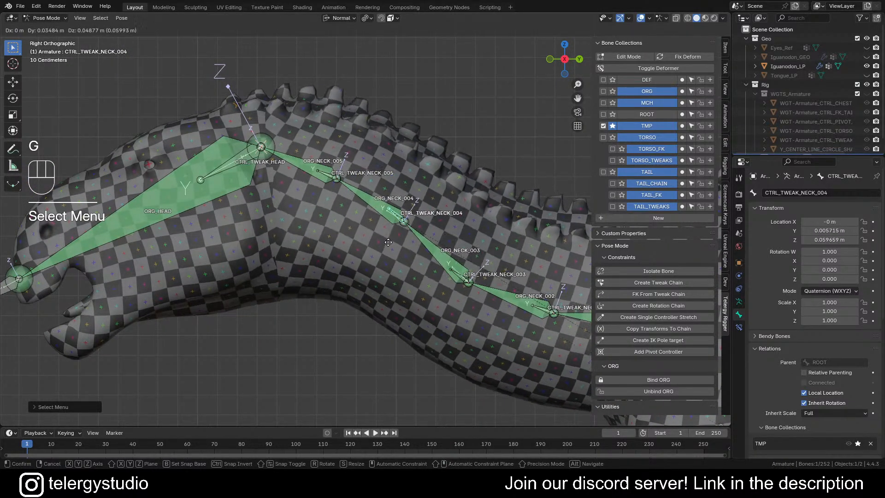
{"action": "right_click", "coordinate": [351, 215]}
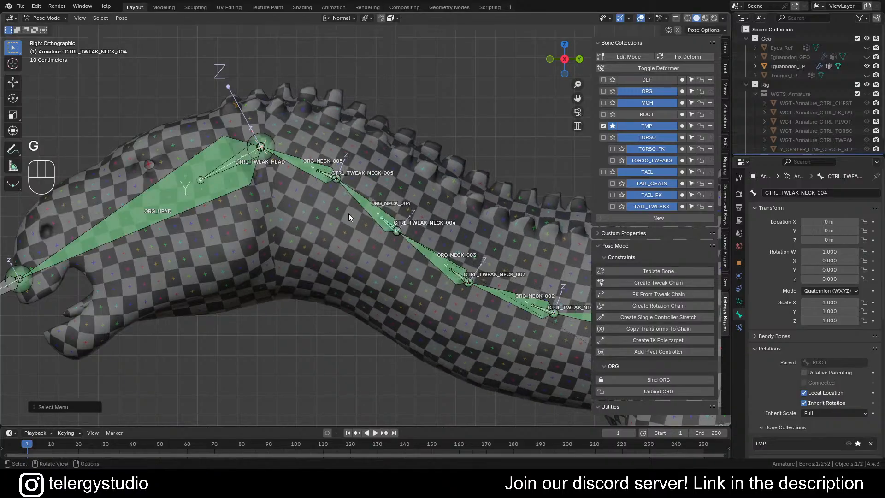
- Test-move the CTRL_TWEAK_NECK_005 and CTRL_TWEAK_HEAD bones to try the neck deformation, cancelling each move
{"action": "left_click", "coordinate": [330, 177], "text": "alt"}
{"action": "left_click", "coordinate": [323, 183]}
{"action": "key", "text": "g"}
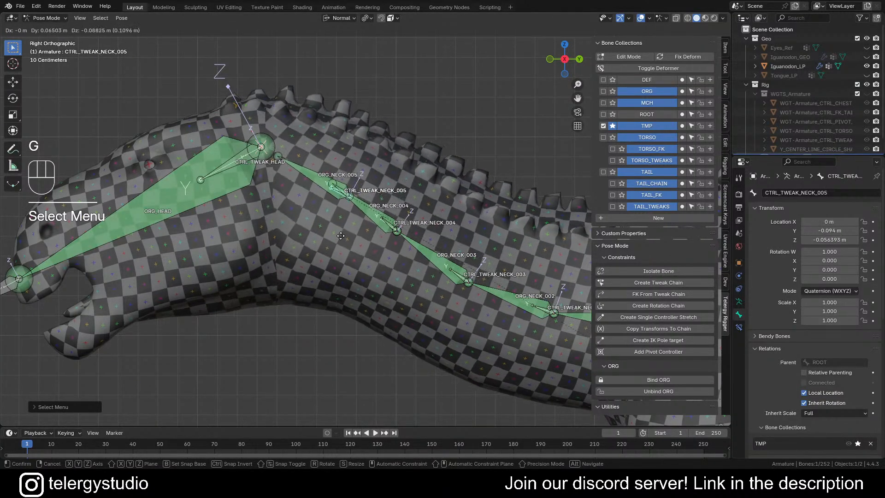
{"action": "right_click", "coordinate": [342, 192]}
{"action": "scroll", "coordinate": [348, 214], "scroll_direction": "down", "scroll_amount": 2}
{"action": "middle_click_drag", "start_coordinate": [341, 211], "coordinate": [378, 262], "text": "shift"}
{"action": "left_click", "coordinate": [310, 226], "text": "alt"}
{"action": "left_click", "coordinate": [302, 237]}
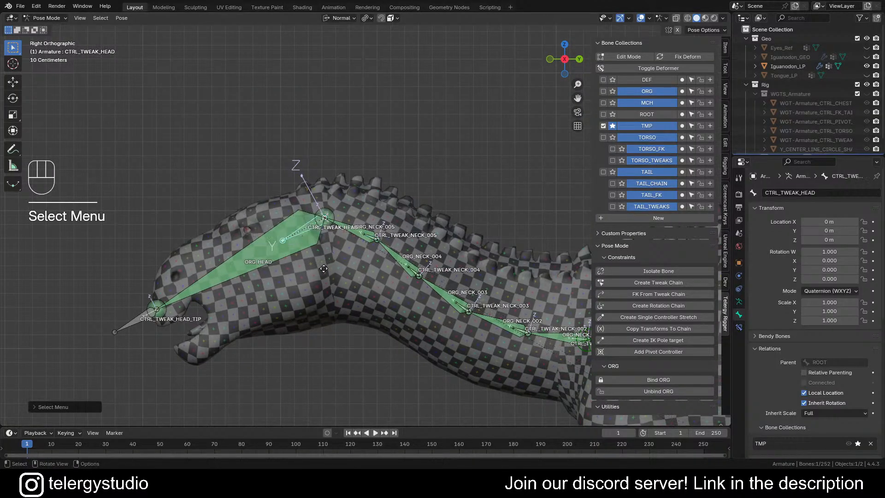
{"action": "key", "text": "g"}
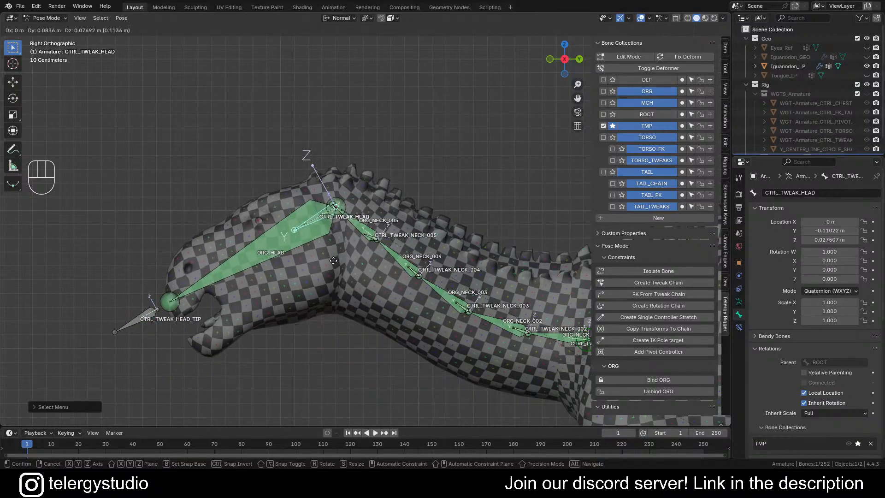
{"action": "right_click", "coordinate": [329, 262]}
- Test-move the CTRL_TWEAK_HEAD_TIP bone to try the head's swing, cancelling the move
{"action": "left_click", "coordinate": [141, 331]}
{"action": "key", "text": "g"}
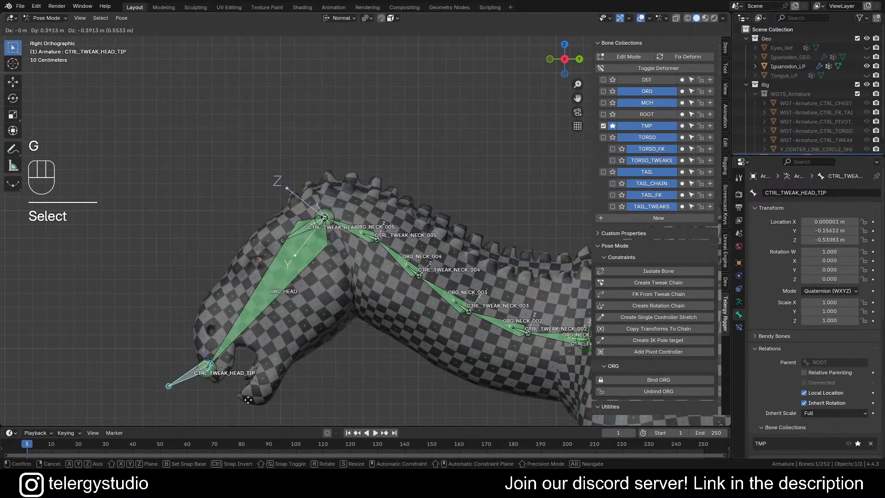
{"action": "right_click", "coordinate": [218, 294]}
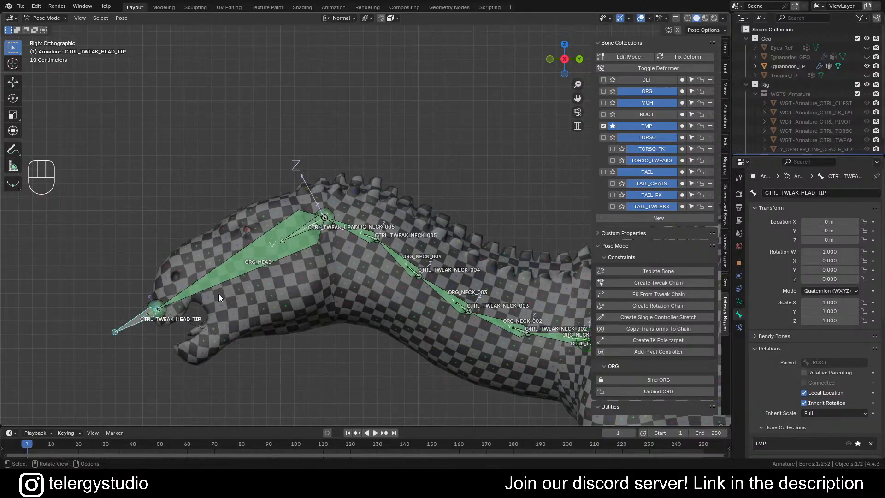
- Select the ORG bones from ORG_HEAD down through ORG_NECK_005 to ORG_NECK_001 and switch the armature to Edit Mode
{"action": "scroll", "coordinate": [315, 248], "scroll_direction": "down", "scroll_amount": 5}
{"action": "scroll", "coordinate": [295, 256], "scroll_direction": "up", "scroll_amount": 4}
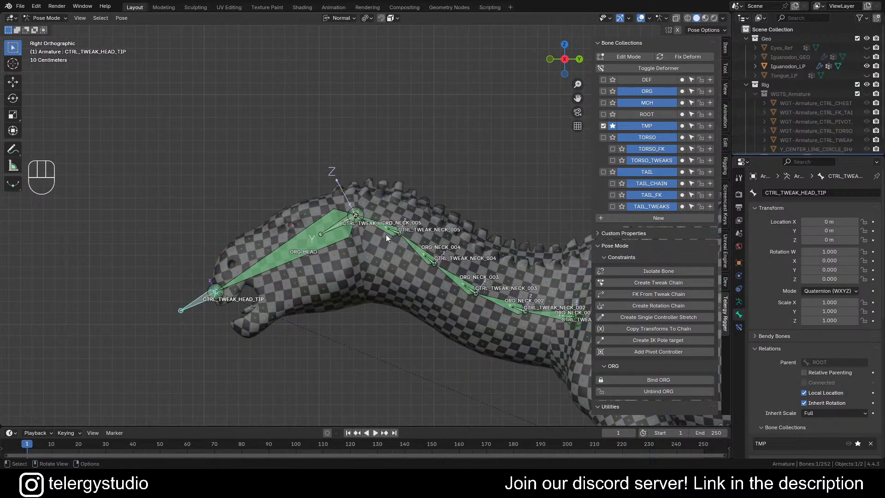
{"action": "middle_click_drag", "start_coordinate": [461, 262], "coordinate": [345, 238], "text": "shift"}
{"action": "scroll", "coordinate": [422, 288], "scroll_direction": "up", "scroll_amount": 2}
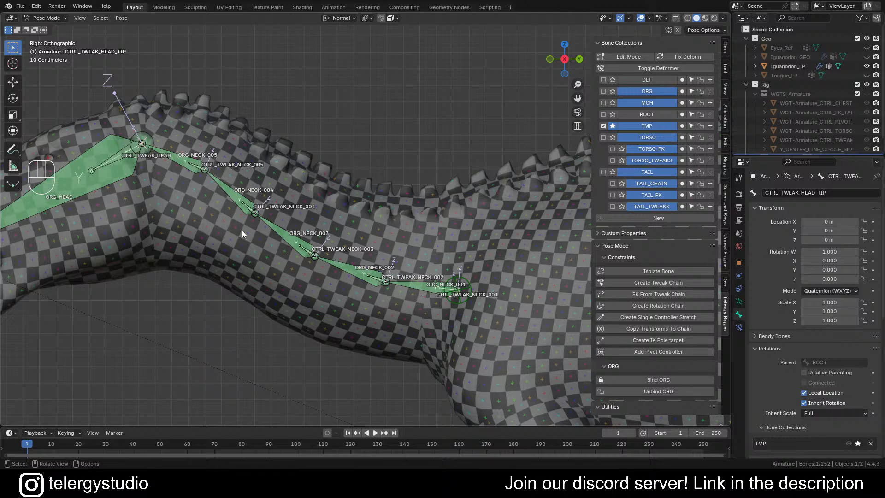
{"action": "left_click", "coordinate": [141, 143]}
{"action": "scroll", "coordinate": [178, 175], "scroll_direction": "up", "scroll_amount": 2}
{"action": "left_click", "coordinate": [205, 166], "text": "shift"}
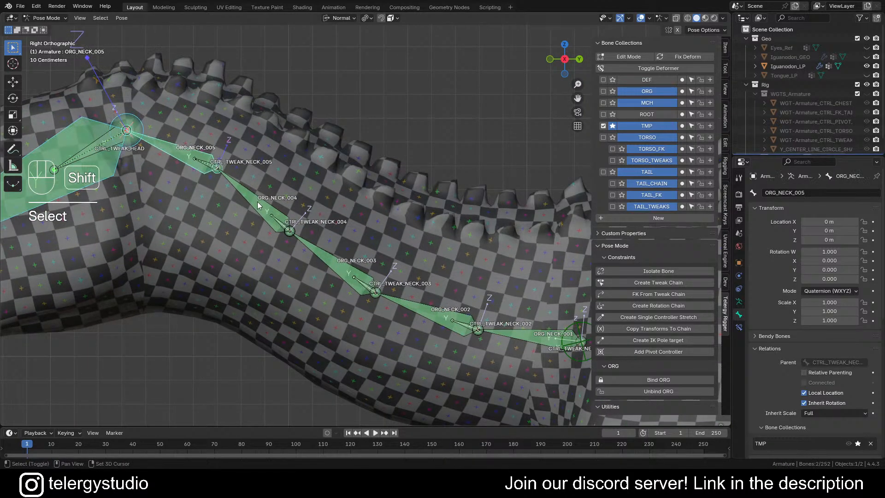
{"action": "left_click", "coordinate": [259, 206], "text": "shift"}
{"action": "left_click", "coordinate": [364, 283], "text": "shift"}
{"action": "left_click", "coordinate": [461, 323], "text": "shift"}
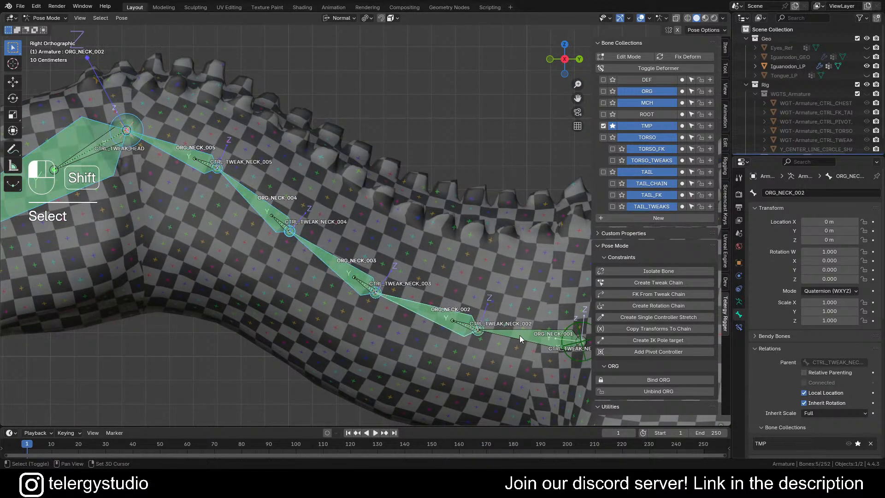
{"action": "left_click", "coordinate": [519, 339], "text": "shift"}
{"action": "scroll", "coordinate": [405, 238], "scroll_direction": "down", "scroll_amount": 4}
{"action": "key", "text": "Tab"}
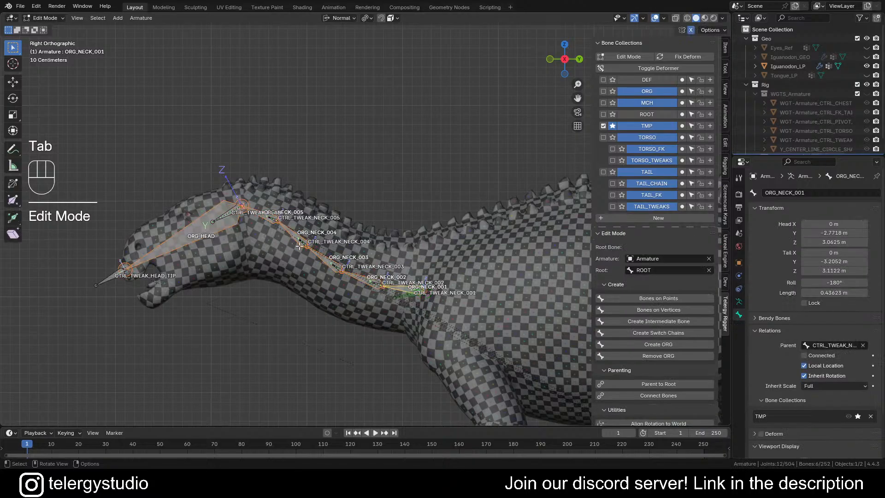
- Create switch chains from the selected ORG bones with a separation of 0 in X, 0 in Y and 1 in Z
{"action": "scroll", "coordinate": [650, 299], "scroll_direction": "down", "scroll_amount": 1}
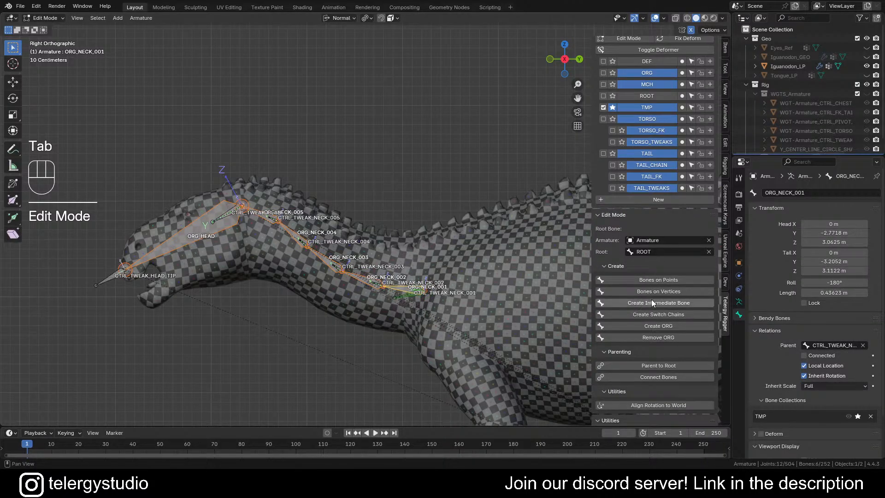
{"action": "left_click", "coordinate": [674, 316]}
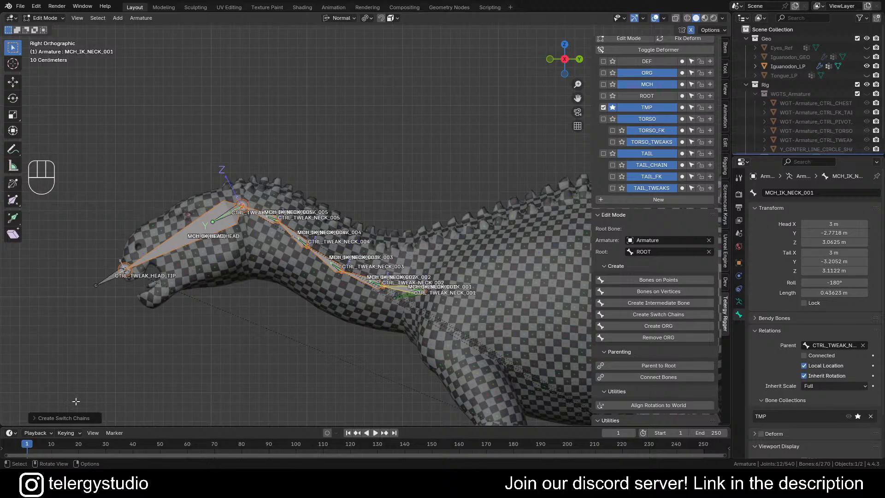
{"action": "left_click", "coordinate": [64, 418]}
{"action": "left_click", "coordinate": [114, 415]}
{"action": "type", "text": "1"}
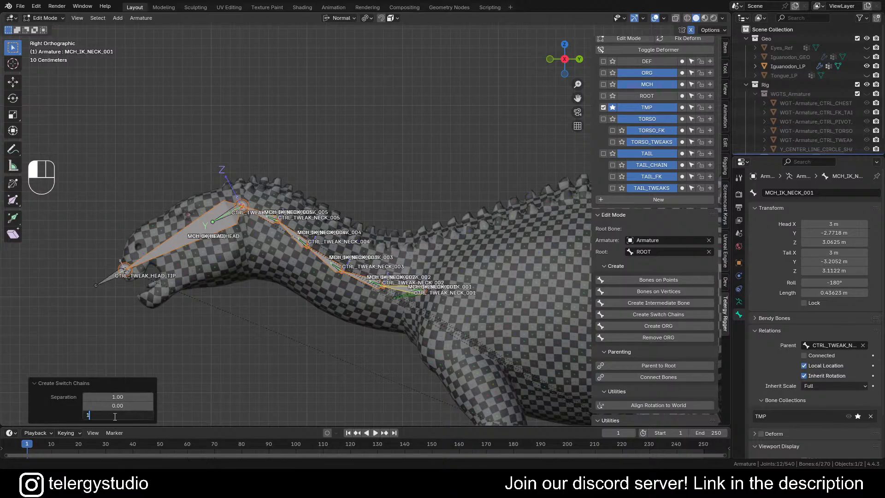
{"action": "key", "text": "Return"}
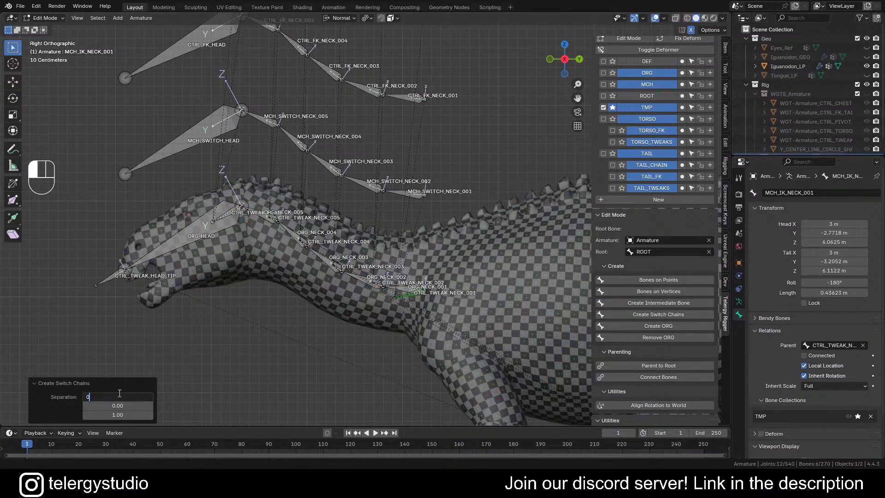
{"action": "key", "text": "Return"}
{"action": "key", "text": "Return"}
{"action": "left_click", "coordinate": [46, 384]}
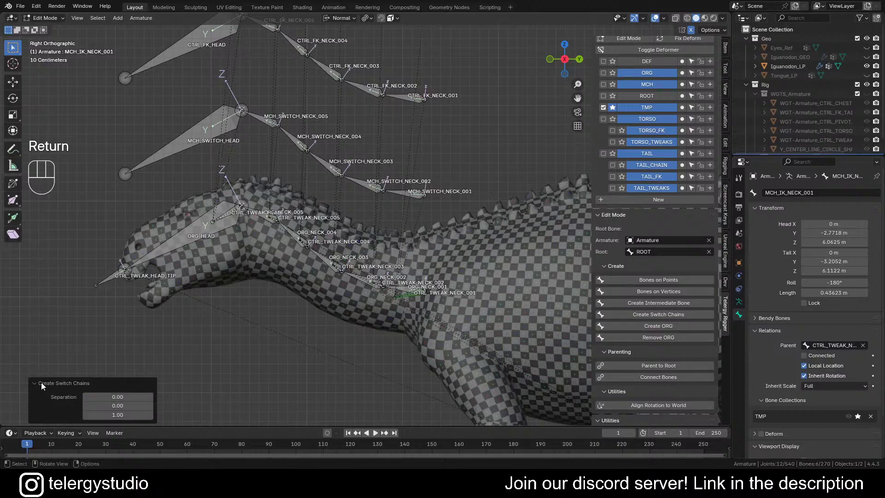
{"action": "left_click", "coordinate": [39, 383]}
- Parent MCH_SWITCH_HEAD to MCH_SWITCH_NECK_005, keeping the offset
{"action": "scroll", "coordinate": [279, 202], "scroll_direction": "down", "scroll_amount": 4}
{"action": "middle_click_drag", "start_coordinate": [294, 239], "coordinate": [302, 291], "text": "shift"}
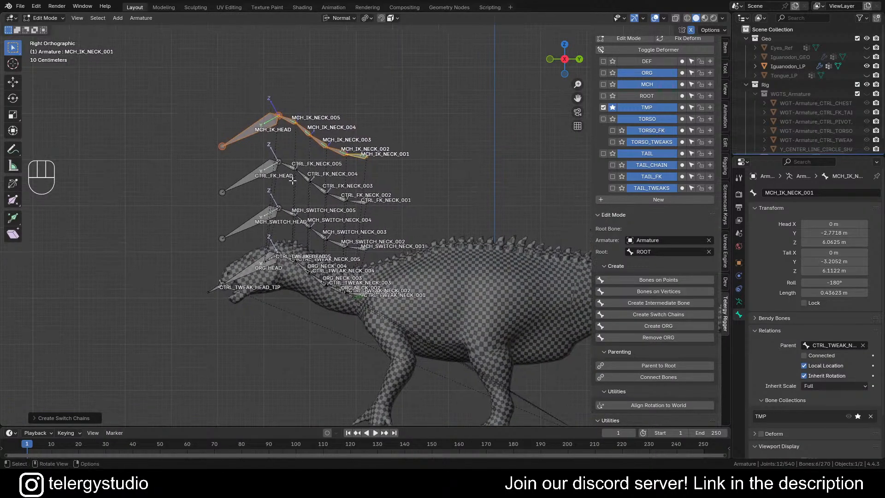
{"action": "scroll", "coordinate": [313, 234], "scroll_direction": "up", "scroll_amount": 4}
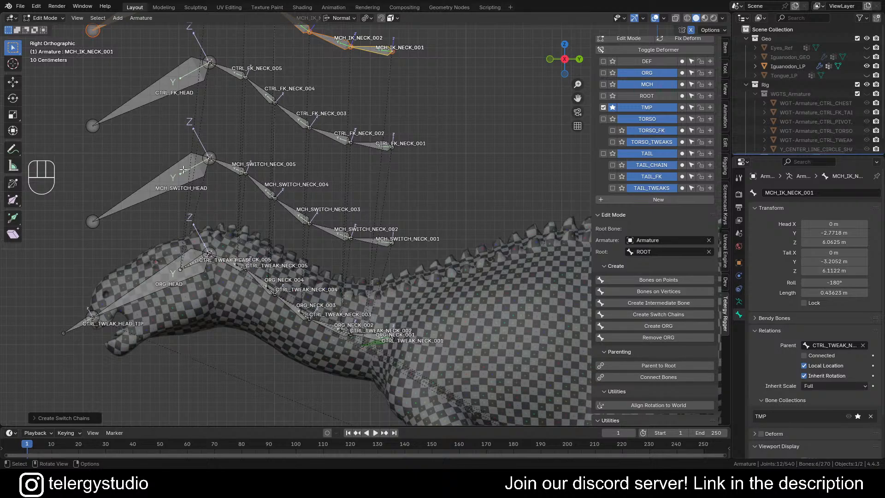
{"action": "middle_click_drag", "start_coordinate": [254, 123], "coordinate": [280, 195], "text": "shift"}
{"action": "left_click", "coordinate": [213, 244]}
{"action": "left_click", "coordinate": [257, 239], "text": "shift"}
{"action": "key", "text": "d"}
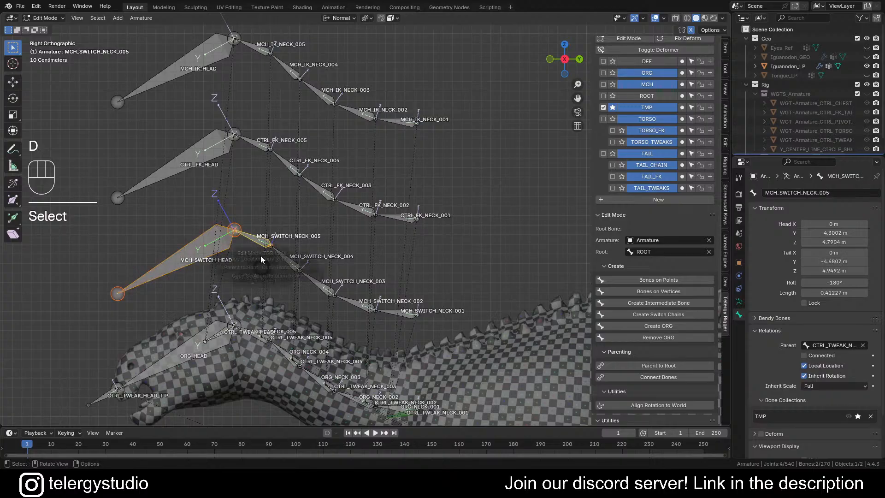
{"action": "left_click", "coordinate": [262, 223]}
{"action": "left_click", "coordinate": [262, 223]}
- Parent MCH_SWITCH_NECK_005 to MCH_SWITCH_NECK_004, and MCH_SWITCH_NECK_004 to MCH_SWITCH_NECK_003, keeping the offset
{"action": "left_click", "coordinate": [258, 239]}
{"action": "left_click", "coordinate": [290, 263], "text": "shift"}
{"action": "key", "text": "d"}
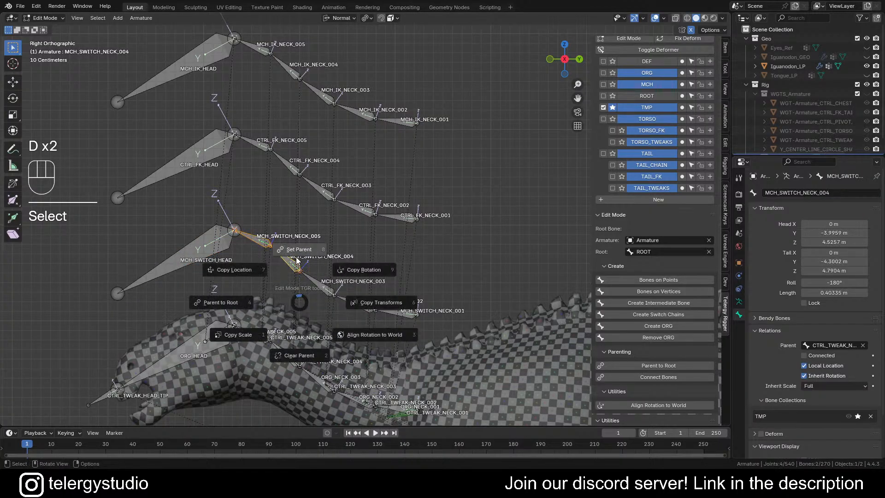
{"action": "left_click", "coordinate": [297, 261]}
{"action": "left_click", "coordinate": [296, 267]}
{"action": "left_click", "coordinate": [319, 284], "text": "shift"}
{"action": "left_click", "coordinate": [291, 263]}
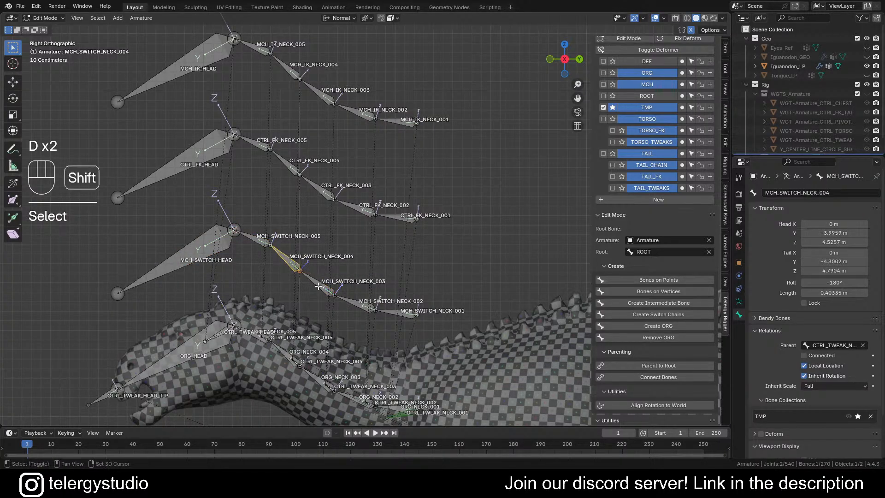
{"action": "key", "text": "d"}
{"action": "left_click", "coordinate": [324, 264]}
- Parent MCH_SWITCH_NECK_003 to MCH_SWITCH_NECK_002, and MCH_SWITCH_NECK_002 to MCH_SWITCH_NECK_001, keeping the offset
{"action": "left_click", "coordinate": [325, 289]}
{"action": "left_click", "coordinate": [362, 318], "text": "shift"}
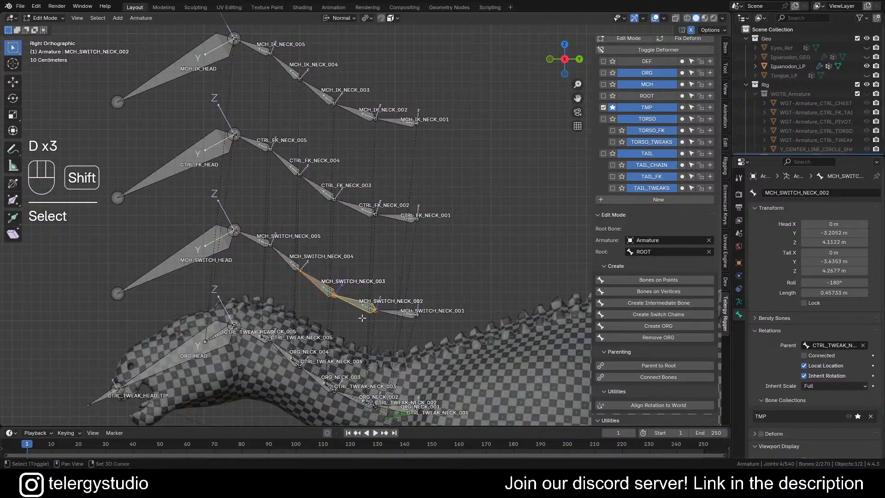
{"action": "key", "text": "d"}
{"action": "left_click", "coordinate": [362, 289]}
{"action": "left_click", "coordinate": [365, 306]}
{"action": "left_click", "coordinate": [399, 317], "text": "shift"}
{"action": "key", "text": "d"}
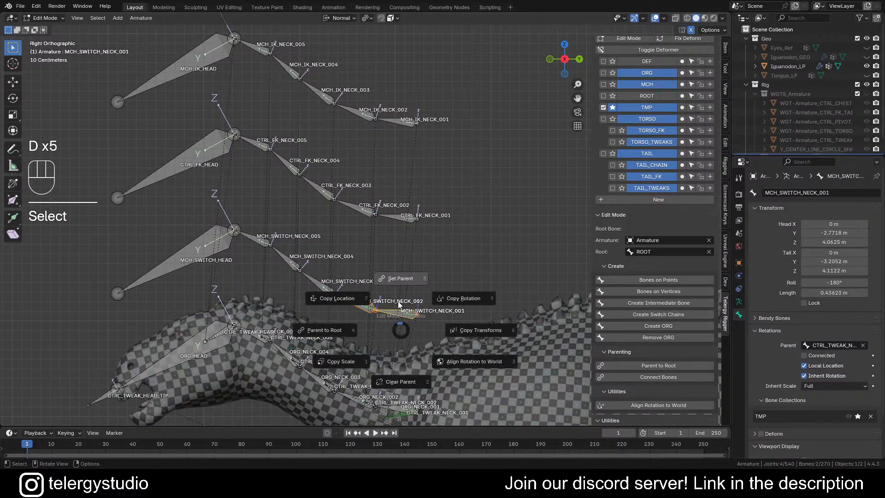
{"action": "left_click", "coordinate": [398, 300]}
- Parent CTRL_FK_HEAD to CTRL_FK_NECK_005, keeping the offset
{"action": "scroll", "coordinate": [260, 181], "scroll_direction": "down", "scroll_amount": 1}
{"action": "middle_click_drag", "start_coordinate": [260, 181], "coordinate": [276, 204], "text": "shift"}
{"action": "left_click", "coordinate": [243, 179]}
{"action": "left_click", "coordinate": [274, 181], "text": "shift"}
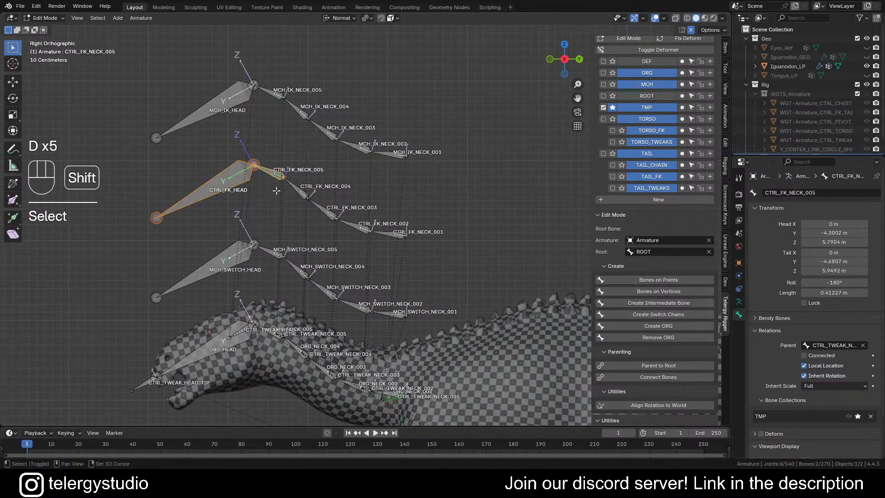
{"action": "key", "text": "d"}
{"action": "left_click", "coordinate": [282, 172]}
{"action": "left_click", "coordinate": [282, 180]}
- Parent CTRL_FK_NECK_005 to CTRL_FK_NECK_004, and CTRL_FK_NECK_004 to CTRL_FK_NECK_003, keeping the offset
{"action": "left_click", "coordinate": [277, 177]}
{"action": "left_click", "coordinate": [299, 192], "text": "shift"}
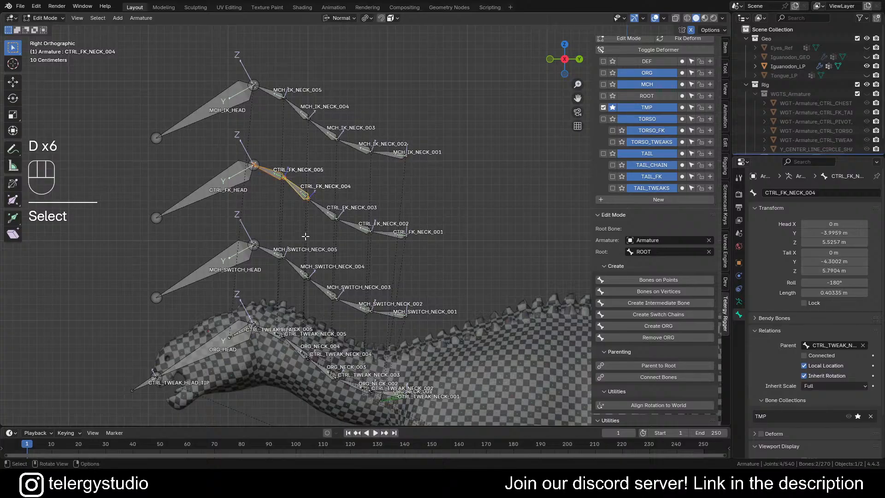
{"action": "key", "text": "d"}
{"action": "left_click", "coordinate": [306, 194]}
{"action": "left_click", "coordinate": [304, 195]}
{"action": "left_click", "coordinate": [301, 192]}
{"action": "left_click", "coordinate": [326, 212], "text": "shift"}
{"action": "key", "text": "d"}
{"action": "left_click", "coordinate": [334, 212]}
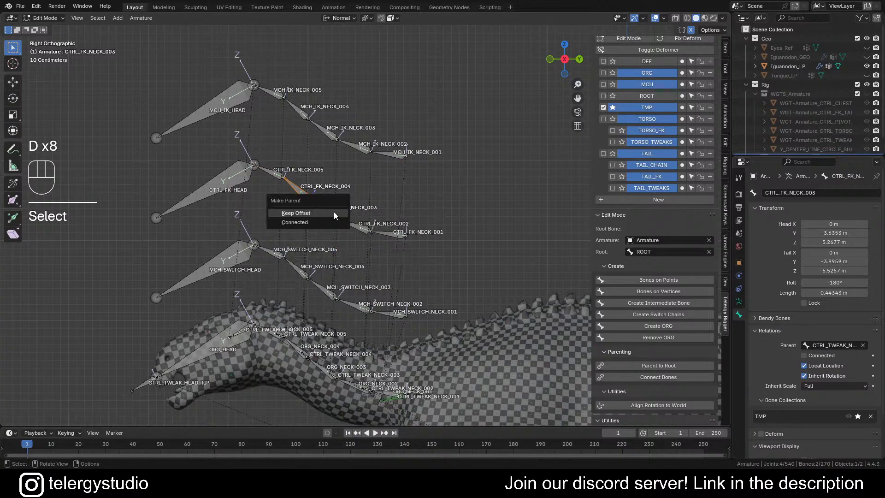
{"action": "left_click", "coordinate": [335, 213]}
- Parent CTRL_FK_NECK_003 to CTRL_FK_NECK_002, and CTRL_FK_NECK_002 to CTRL_FK_NECK_001, keeping the offset
{"action": "left_click", "coordinate": [323, 209]}
{"action": "left_click", "coordinate": [356, 223], "text": "shift"}
{"action": "key", "text": "d"}
{"action": "left_click", "coordinate": [357, 220]}
{"action": "left_click", "coordinate": [356, 219]}
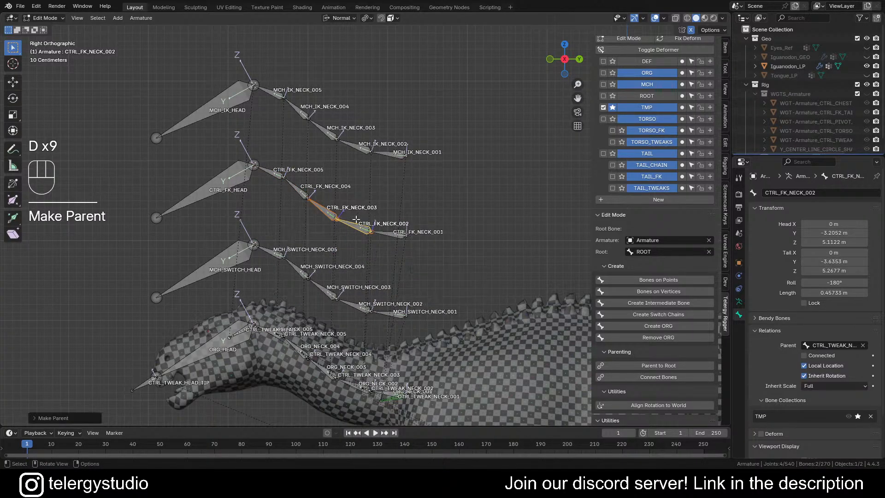
{"action": "left_click", "coordinate": [359, 226]}
{"action": "left_click", "coordinate": [387, 233], "text": "shift"}
{"action": "key", "text": "d"}
{"action": "left_click", "coordinate": [385, 234]}
{"action": "left_click", "coordinate": [385, 234]}
- Parent MCH_IK_HEAD to MCH_IK_NECK_005, keeping the offset
{"action": "scroll", "coordinate": [329, 221], "scroll_direction": "down", "scroll_amount": 2}
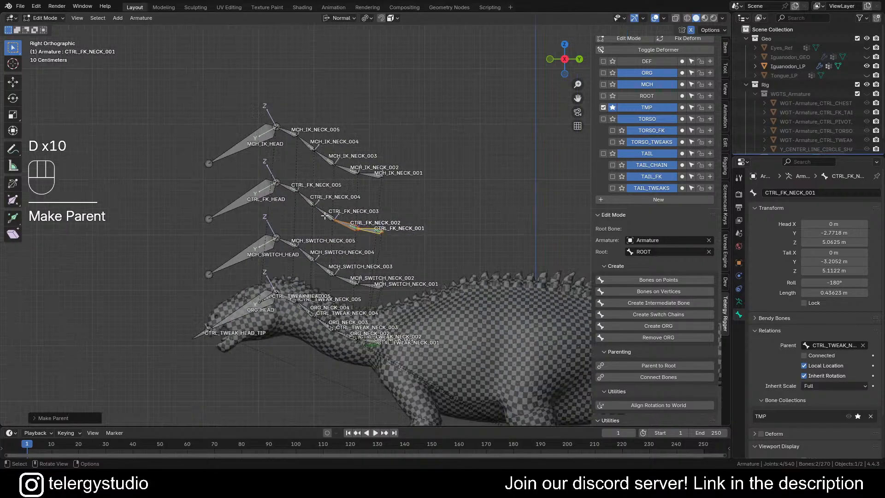
{"action": "middle_click_drag", "start_coordinate": [272, 123], "coordinate": [285, 158], "text": "shift"}
{"action": "scroll", "coordinate": [284, 157], "scroll_direction": "up", "scroll_amount": 3}
{"action": "left_click", "coordinate": [268, 183]}
{"action": "left_click", "coordinate": [320, 183], "text": "shift"}
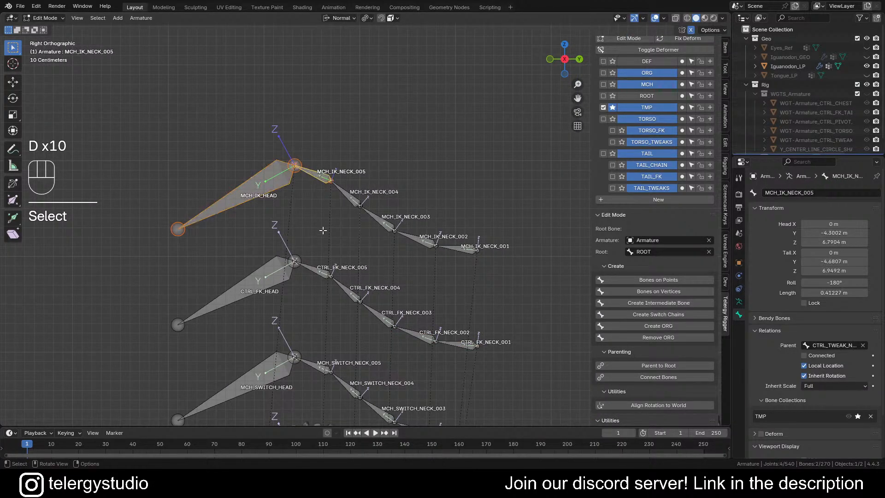
{"action": "key", "text": "d"}
{"action": "left_click", "coordinate": [324, 186]}
{"action": "left_click", "coordinate": [325, 187]}
- Parent MCH_IK_NECK_005 to MCH_IK_NECK_004, and MCH_IK_NECK_004 to MCH_IK_NECK_003, keeping the offset
{"action": "left_click", "coordinate": [318, 177]}
{"action": "left_click", "coordinate": [352, 199], "text": "shift"}
{"action": "key", "text": "d"}
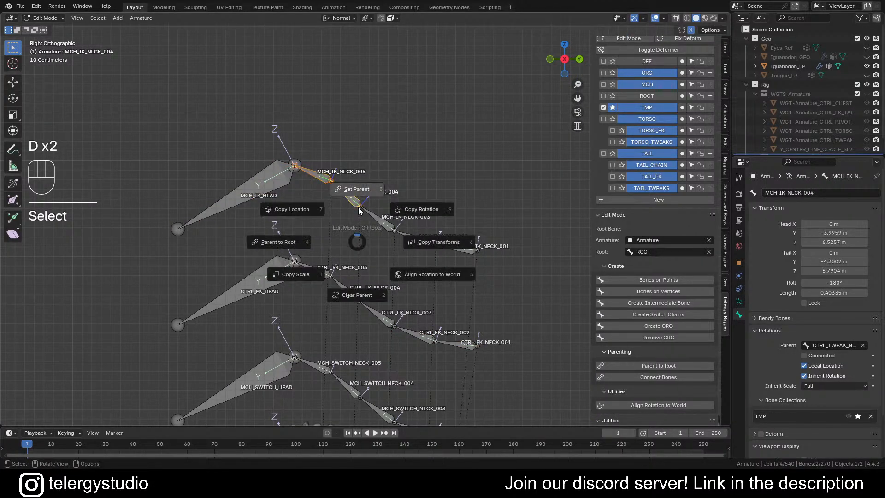
{"action": "left_click", "coordinate": [359, 211]}
{"action": "left_click", "coordinate": [365, 215]}
{"action": "left_click", "coordinate": [388, 225], "text": "shift"}
{"action": "key", "text": "shift+r"}
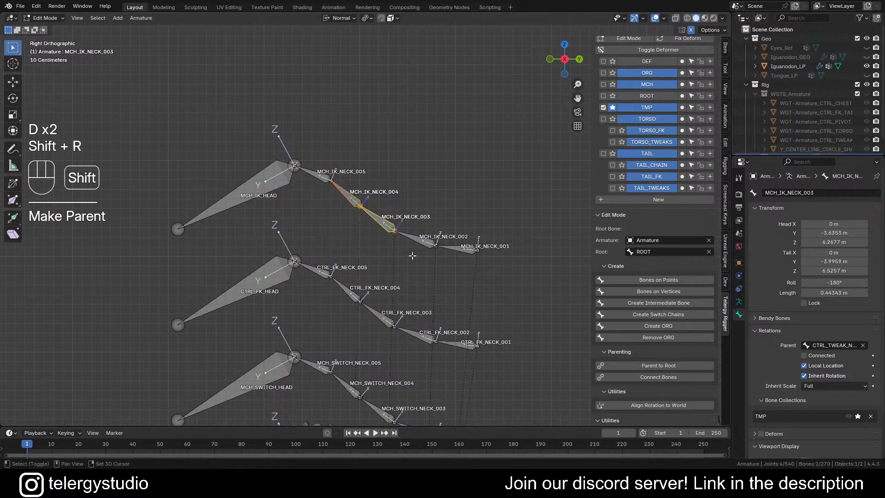
- Parent MCH_IK_NECK_003 to MCH_IK_NECK_002, and MCH_IK_NECK_002 to MCH_IK_NECK_001, keeping the offset
{"action": "left_click", "coordinate": [406, 238]}
{"action": "left_click", "coordinate": [385, 224]}
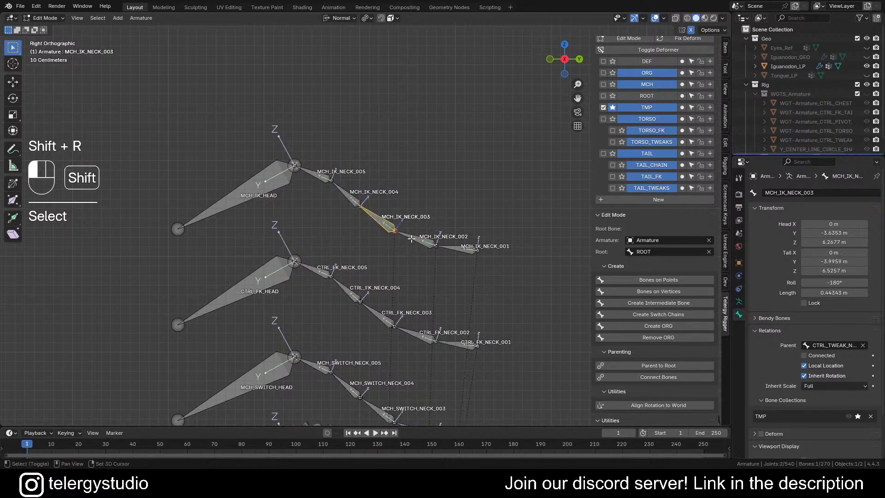
{"action": "left_click", "coordinate": [413, 239], "text": "shift"}
{"action": "key", "text": "shift+r"}
{"action": "left_click", "coordinate": [428, 244]}
{"action": "left_click", "coordinate": [456, 249], "text": "shift"}
{"action": "key", "text": "shift+r"}
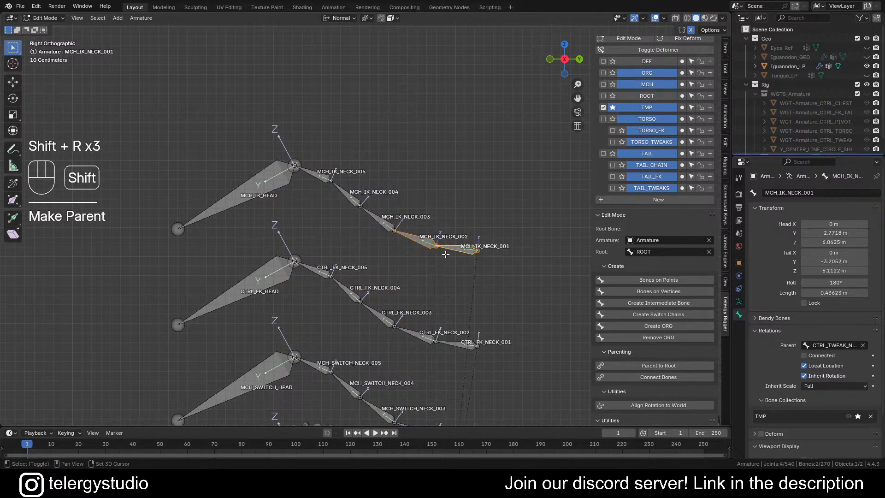
{"action": "scroll", "coordinate": [364, 202], "scroll_direction": "down", "scroll_amount": 4}
{"action": "middle_click_drag", "start_coordinate": [365, 201], "coordinate": [358, 196], "text": "shift"}
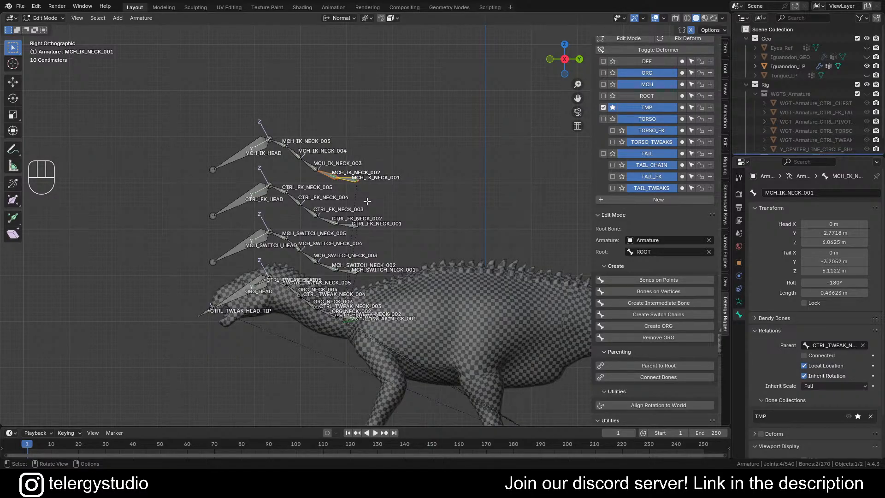
{"action": "scroll", "coordinate": [357, 235], "scroll_direction": "up", "scroll_amount": 5}
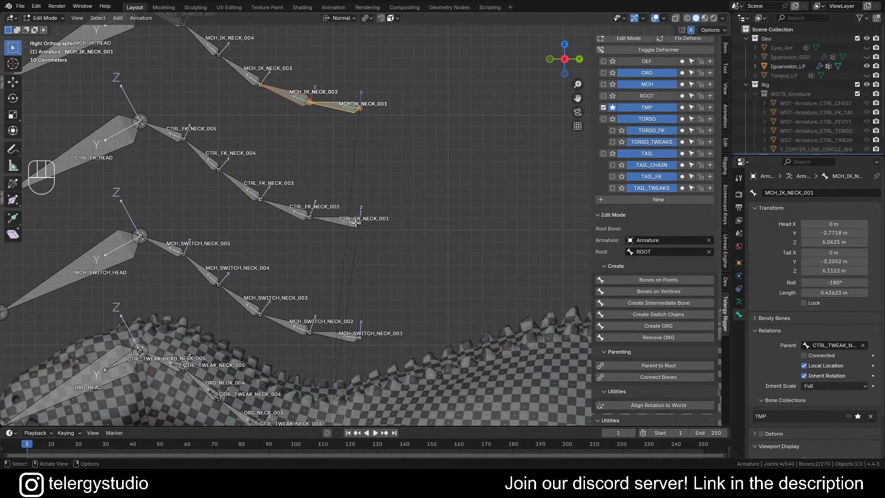
{"action": "scroll", "coordinate": [358, 236], "scroll_direction": "down", "scroll_amount": 4}
{"action": "middle_click_drag", "start_coordinate": [358, 236], "coordinate": [433, 228], "text": "shift"}
{"action": "scroll", "coordinate": [324, 172], "scroll_direction": "up", "scroll_amount": 2}
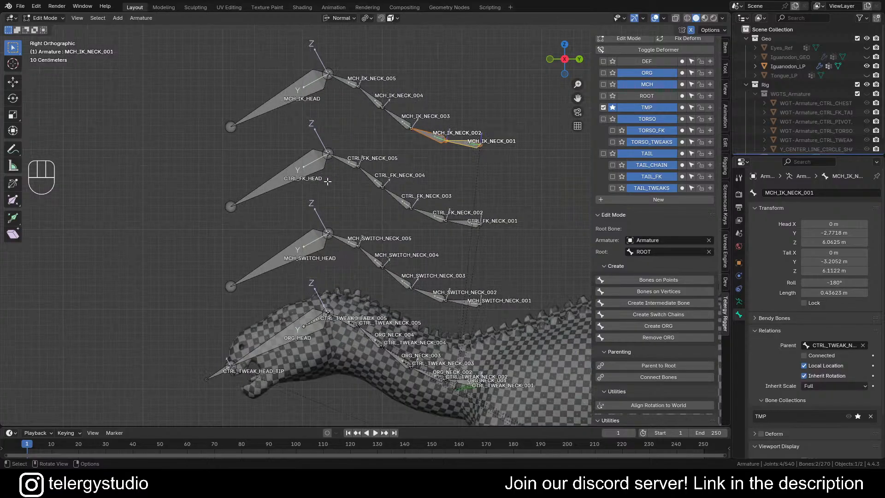
- Create an intermediate bone for MCH_IK_HEAD at the top of the IK neck chain
{"action": "middle_click_drag", "start_coordinate": [328, 181], "coordinate": [370, 228], "text": "shift"}
{"action": "left_click", "coordinate": [337, 154]}
{"action": "scroll", "coordinate": [392, 176], "scroll_direction": "up", "scroll_amount": 5}
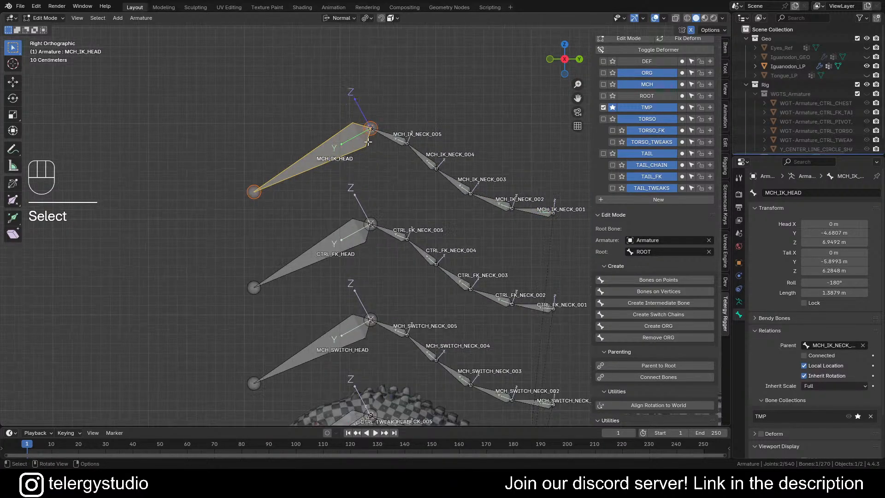
{"action": "middle_click_drag", "start_coordinate": [360, 151], "coordinate": [372, 194], "text": "shift"}
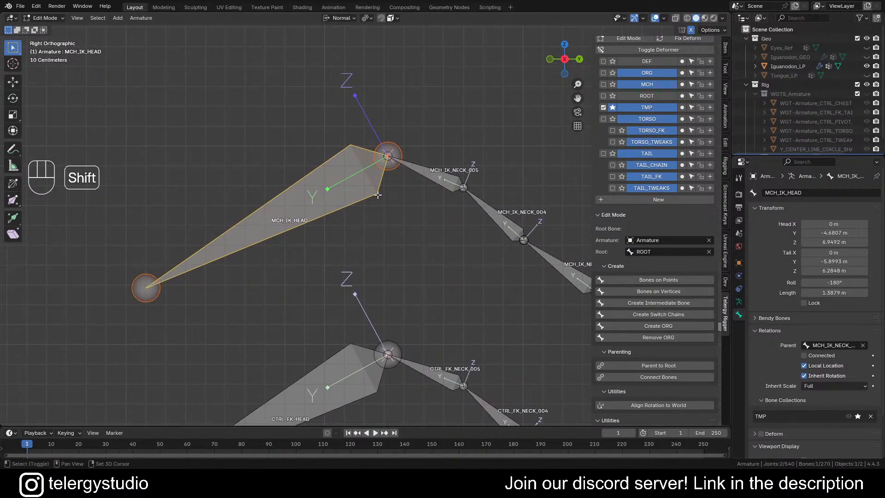
{"action": "left_click", "coordinate": [659, 302]}
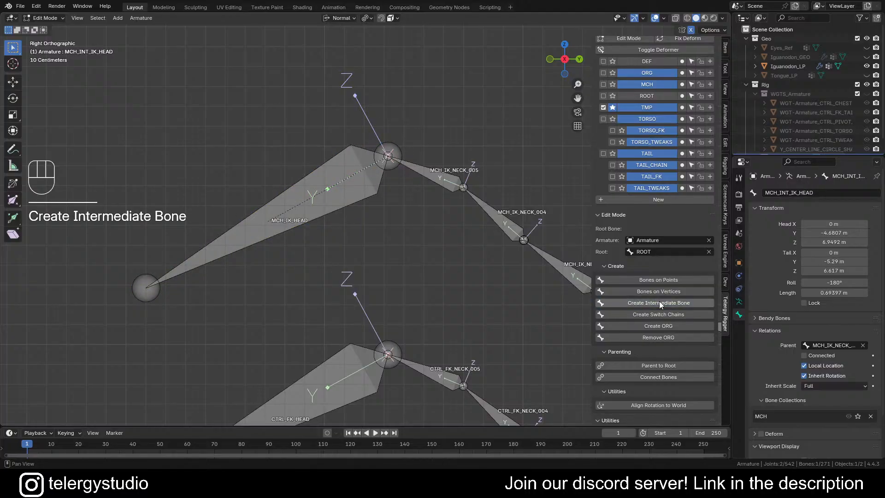
- Assign the new intermediate bone to the TMP bone collection and remove it from MCH
{"action": "left_click", "coordinate": [613, 85]}
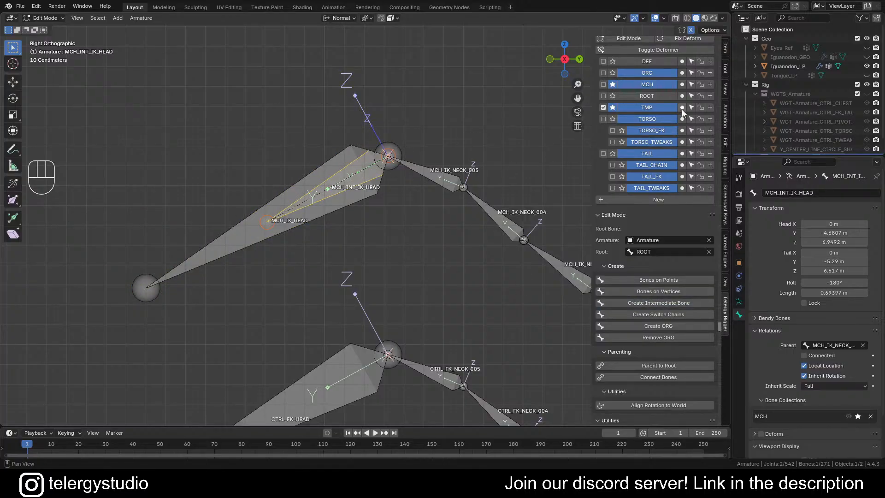
{"action": "left_click", "coordinate": [681, 107]}
{"action": "left_click", "coordinate": [613, 84]}
- Rename the intermediate bone as MCH_IK_HEAD_PARENT
{"action": "scroll", "coordinate": [335, 187], "scroll_direction": "up", "scroll_amount": 2}
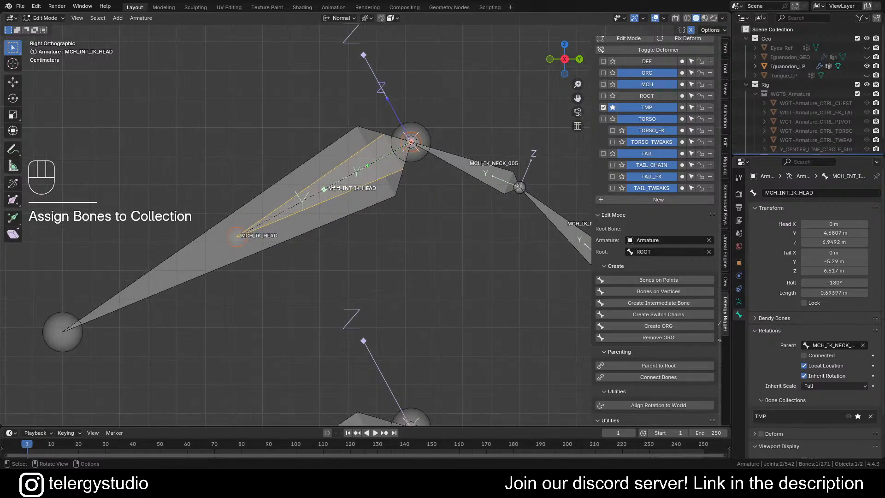
{"action": "key", "text": "F2"}
{"action": "left_click", "coordinate": [419, 222]}
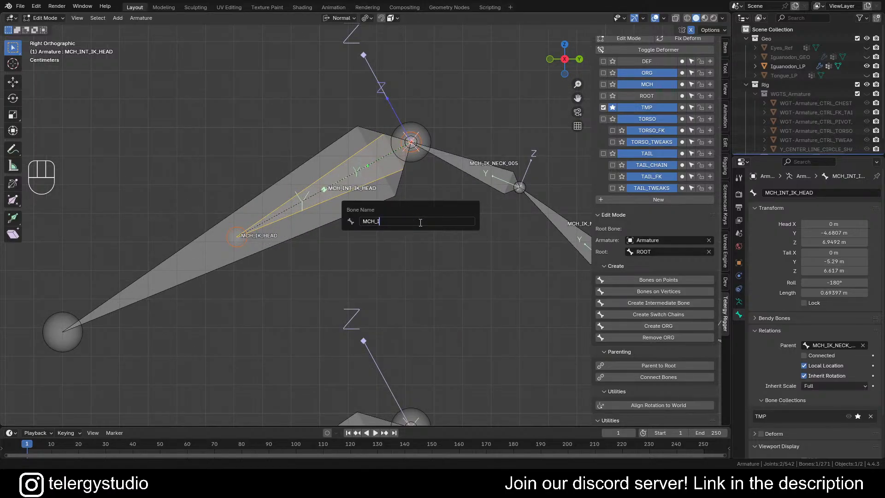
{"action": "key", "text": "BackSpace"}
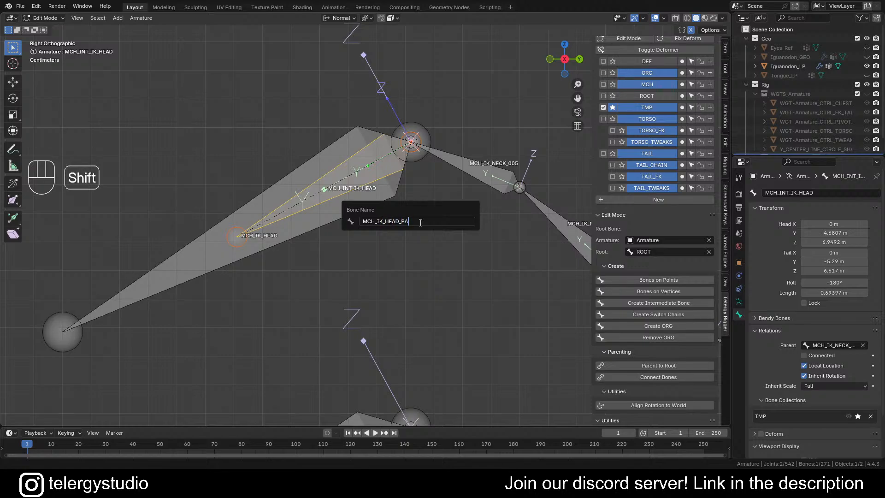
{"action": "type", "text": "T"}
{"action": "key", "text": "Return"}
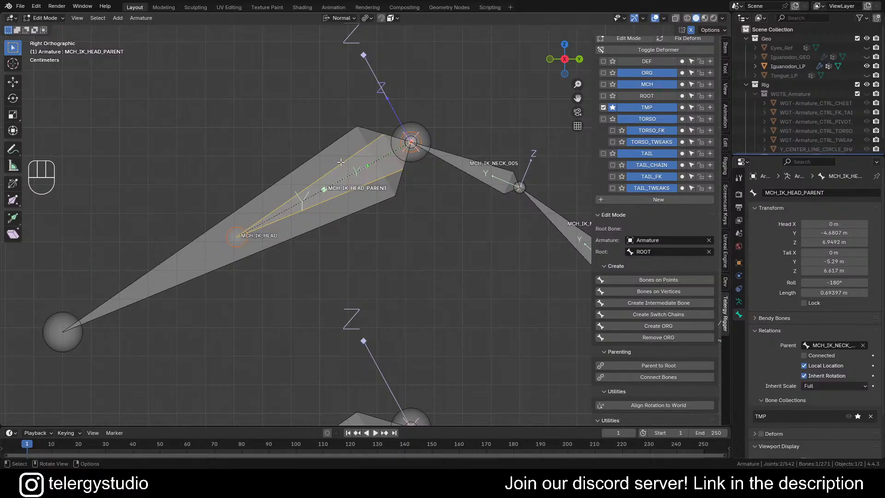
- Duplicate the MCH_IK_HEAD bone in place
{"action": "scroll", "coordinate": [341, 162], "scroll_direction": "down", "scroll_amount": 10}
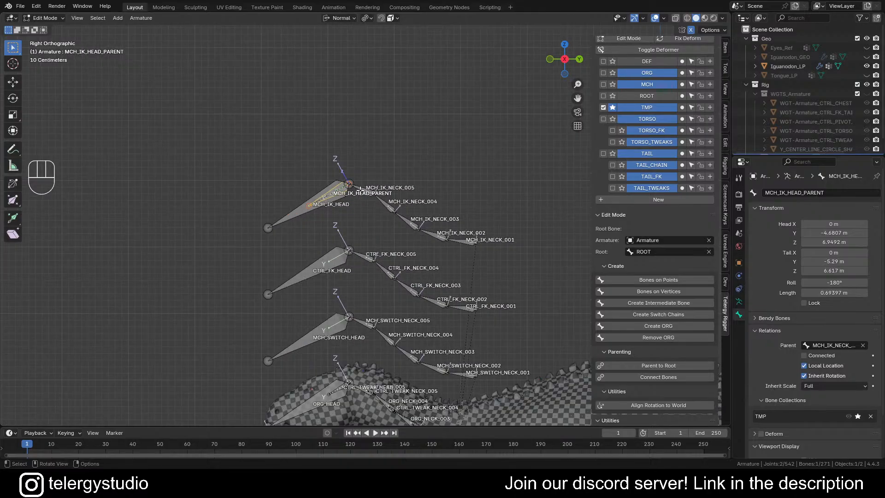
{"action": "middle_click_drag", "start_coordinate": [434, 201], "coordinate": [300, 249], "text": "shift"}
{"action": "scroll", "coordinate": [362, 193], "scroll_direction": "down", "scroll_amount": 4}
{"action": "scroll", "coordinate": [289, 184], "scroll_direction": "up", "scroll_amount": 5}
{"action": "scroll", "coordinate": [326, 182], "scroll_direction": "up", "scroll_amount": 5}
{"action": "left_click", "coordinate": [298, 249]}
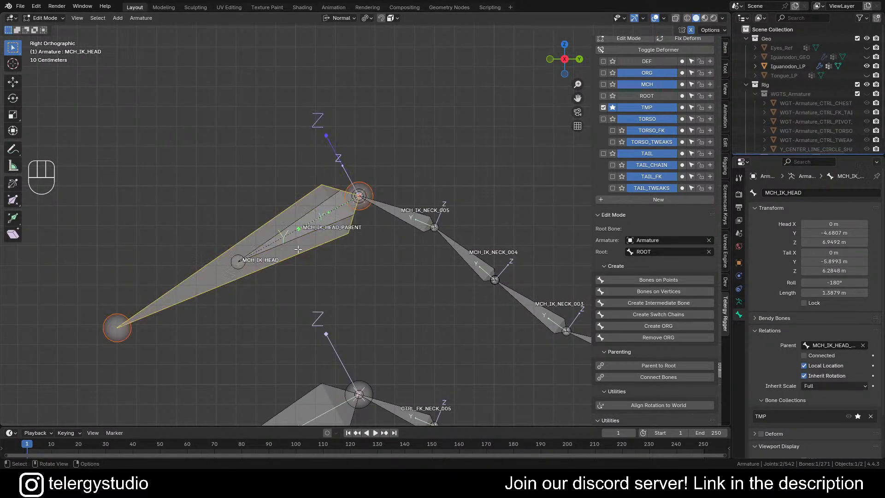
{"action": "middle_click_drag", "start_coordinate": [375, 272], "coordinate": [331, 287], "text": "shift"}
{"action": "key", "text": "shift+d"}
{"action": "right_click", "coordinate": [337, 277]}
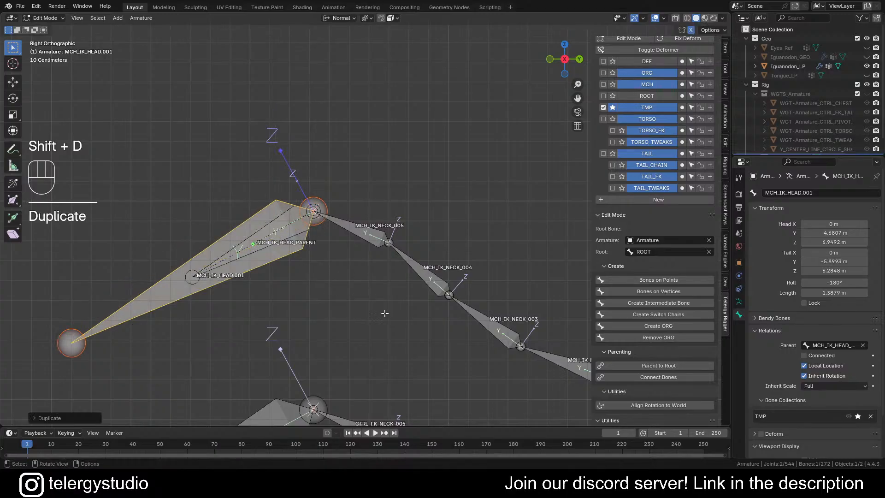
- Scale down the duplicated head bone and copy the direction and length of MCH_IK_NECK_005 onto it
{"action": "key", "text": "r"}
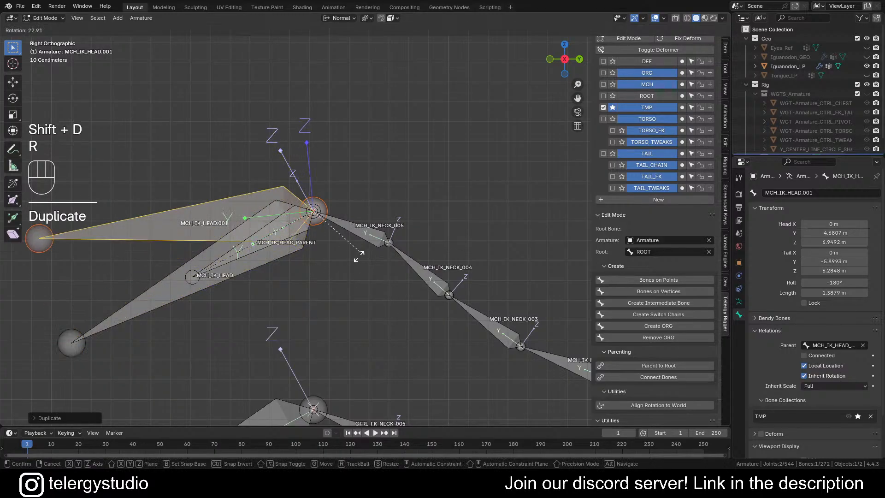
{"action": "right_click", "coordinate": [359, 268]}
{"action": "key", "text": "s"}
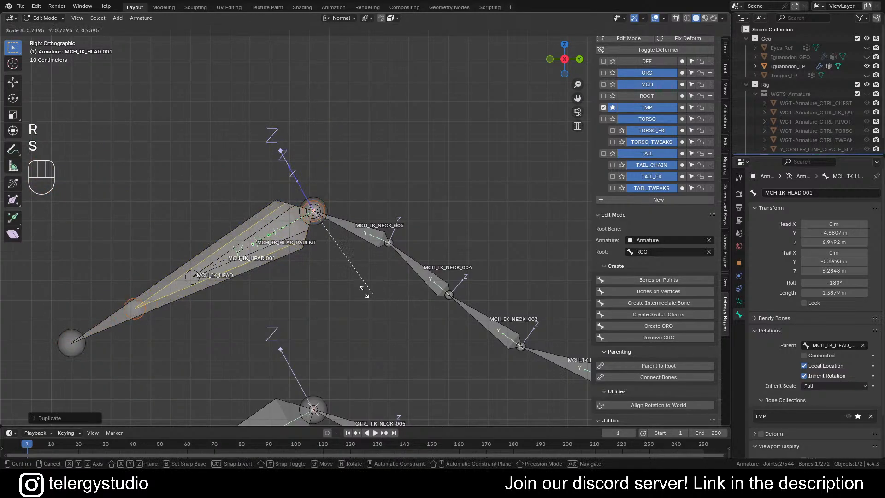
{"action": "left_click", "coordinate": [356, 251]}
{"action": "left_click", "coordinate": [357, 232], "text": "shift"}
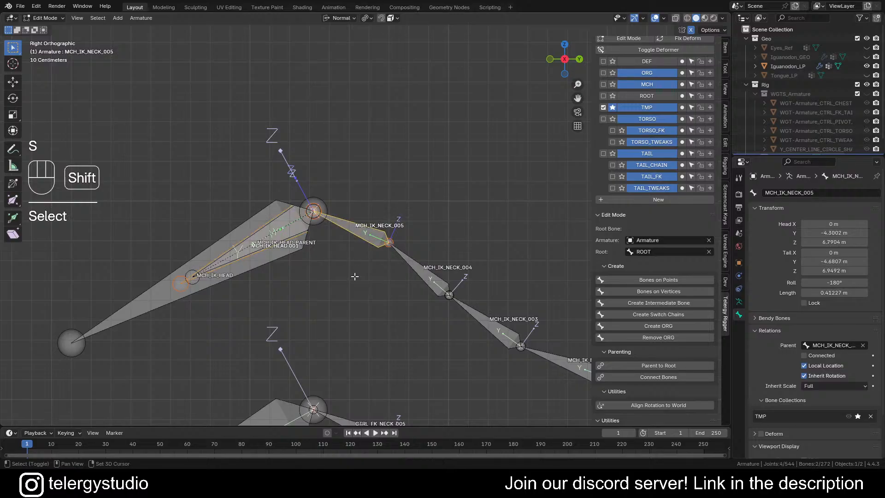
{"action": "key", "text": "d"}
{"action": "left_click", "coordinate": [400, 249]}
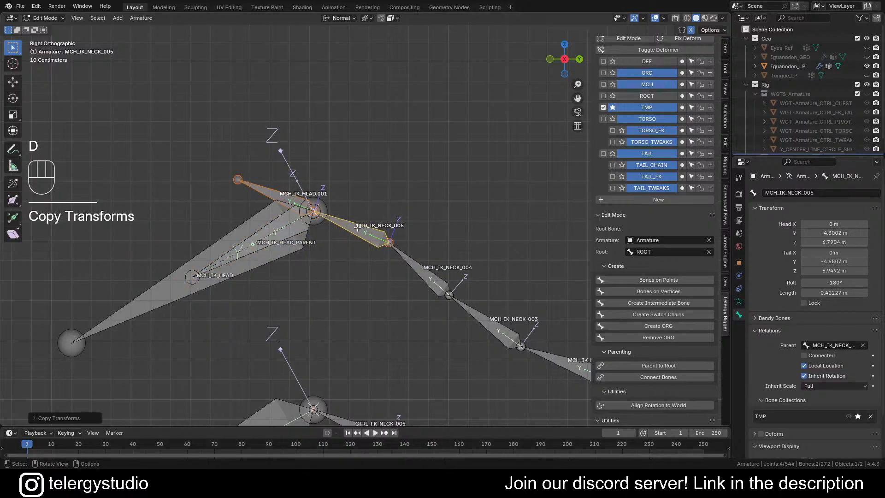
- Parent the duplicated head bone to MCH_IK_HEAD, keeping the offset
{"action": "left_click", "coordinate": [257, 188]}
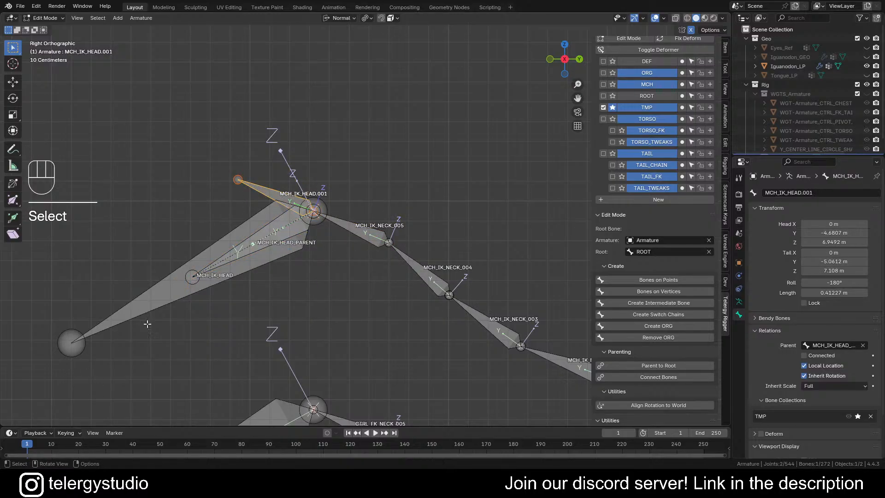
{"action": "scroll", "coordinate": [345, 242], "scroll_direction": "down", "scroll_amount": 1}
{"action": "middle_click_drag", "start_coordinate": [340, 251], "coordinate": [423, 229], "text": "shift"}
{"action": "scroll", "coordinate": [358, 183], "scroll_direction": "up", "scroll_amount": 3}
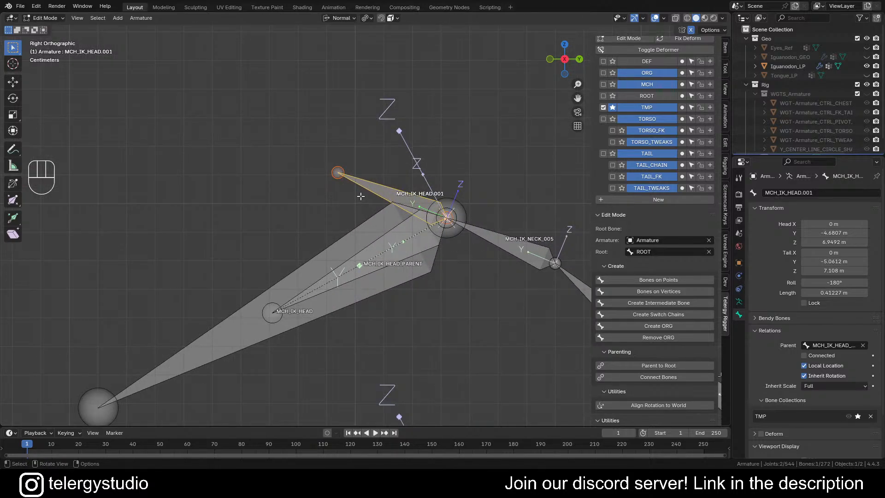
{"action": "left_click", "coordinate": [347, 303], "text": "shift"}
{"action": "key", "text": "d"}
{"action": "left_click", "coordinate": [355, 252]}
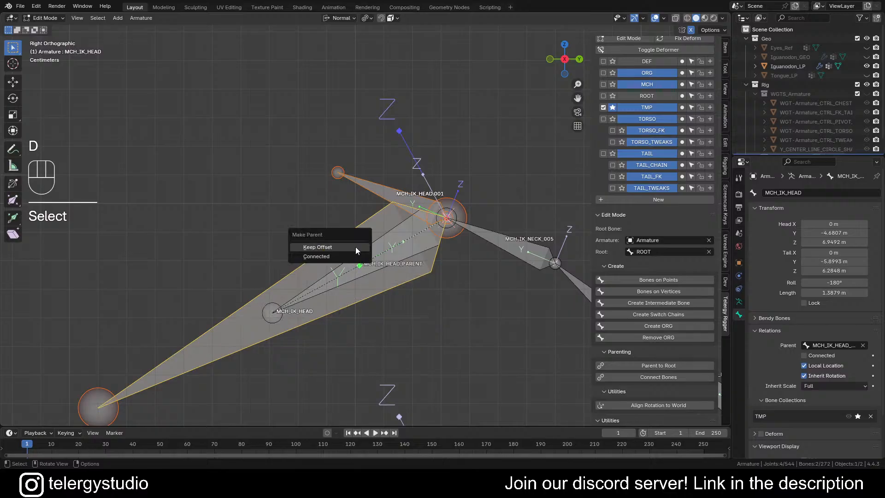
{"action": "left_click", "coordinate": [356, 248]}
- Rename the duplicated head bone as MCH_IK_HEAD_TGT
{"action": "left_click", "coordinate": [373, 194]}
{"action": "key", "text": "F2"}
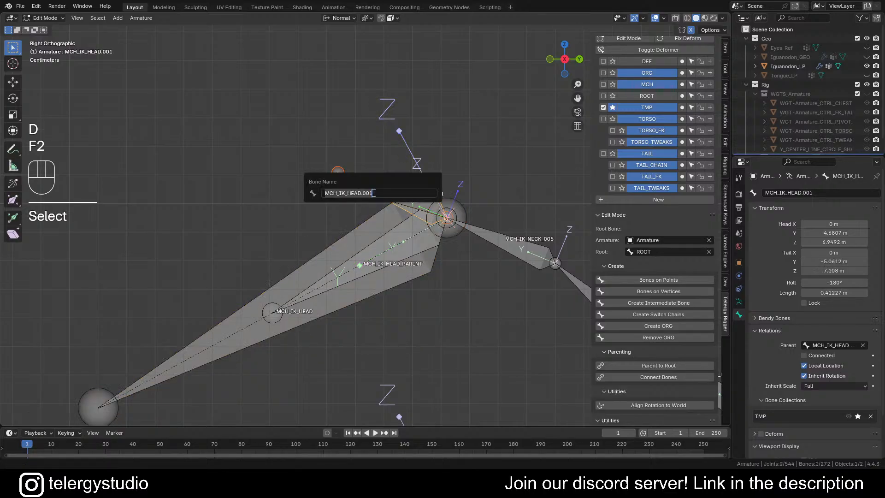
{"action": "left_click", "coordinate": [374, 193]}
{"action": "key", "text": "BackSpace"}
{"action": "key", "text": "BackSpace"}
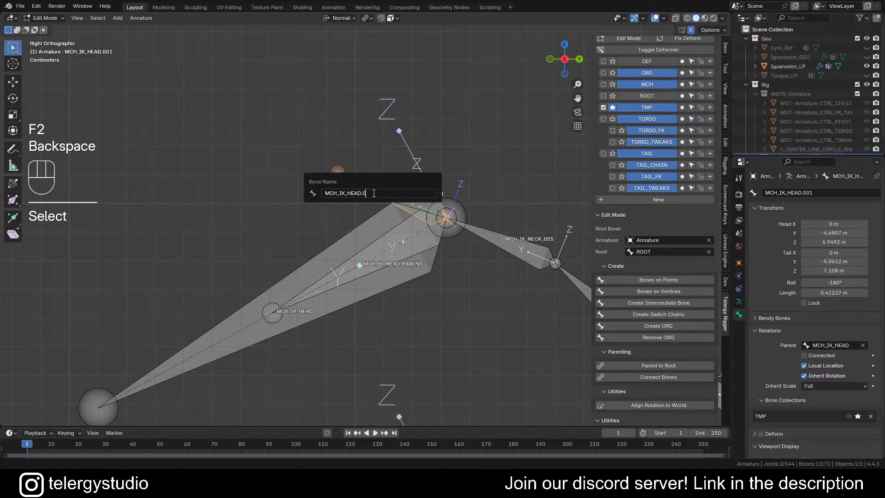
{"action": "type", "text": "_TGT"}
{"action": "key", "text": "Return"}
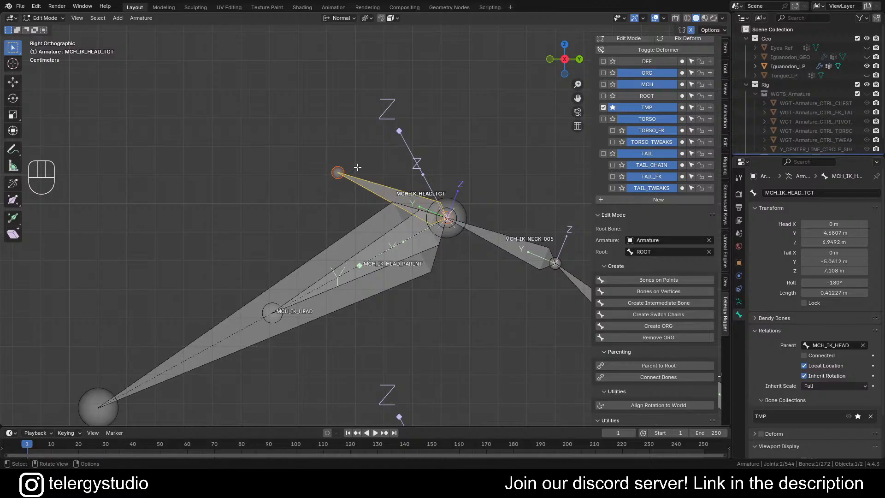
- Examine the placement of the new neck and head chains in Pose Mode and return to Edit Mode
{"action": "scroll", "coordinate": [362, 179], "scroll_direction": "down", "scroll_amount": 2}
{"action": "middle_click_drag", "start_coordinate": [398, 193], "coordinate": [344, 160], "text": "shift"}
{"action": "key", "text": "Tab"}
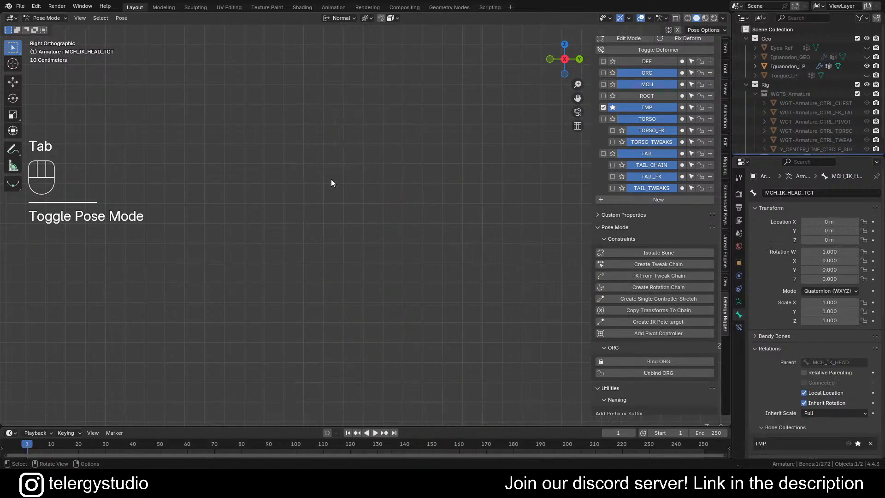
{"action": "scroll", "coordinate": [342, 193], "scroll_direction": "down", "scroll_amount": 6}
{"action": "scroll", "coordinate": [344, 199], "scroll_direction": "down", "scroll_amount": 5}
{"action": "scroll", "coordinate": [354, 208], "scroll_direction": "up", "scroll_amount": 5}
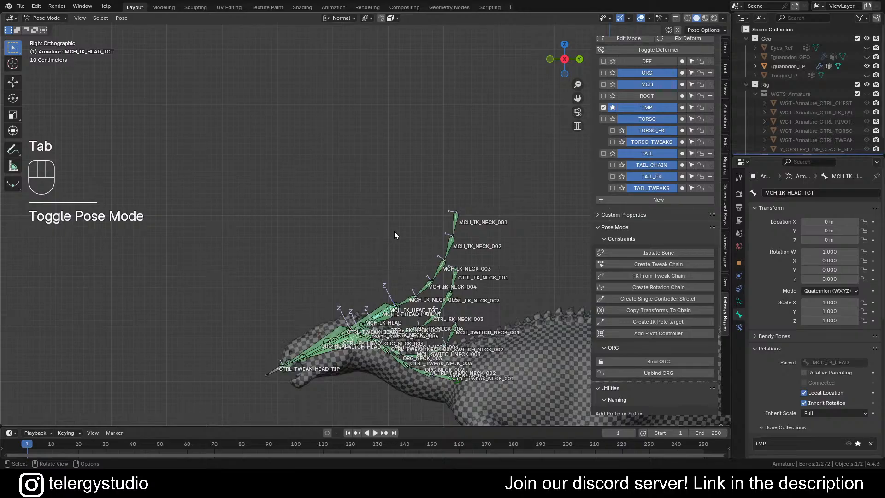
{"action": "middle_click_drag", "start_coordinate": [394, 231], "coordinate": [349, 214], "text": "shift"}
{"action": "key", "text": "Tab"}
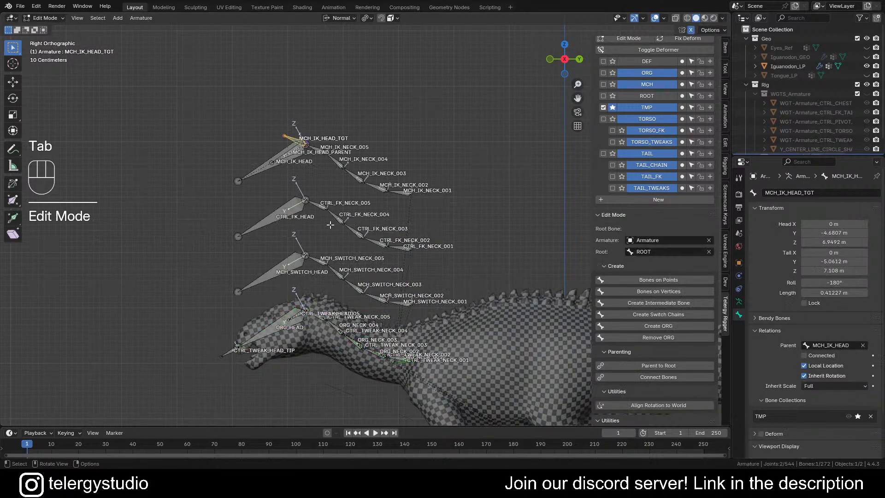
- Clear the pose constraints from all bones of the IK, FK and switch neck and head chains
{"action": "left_click_drag", "start_coordinate": [192, 83], "coordinate": [312, 283]}
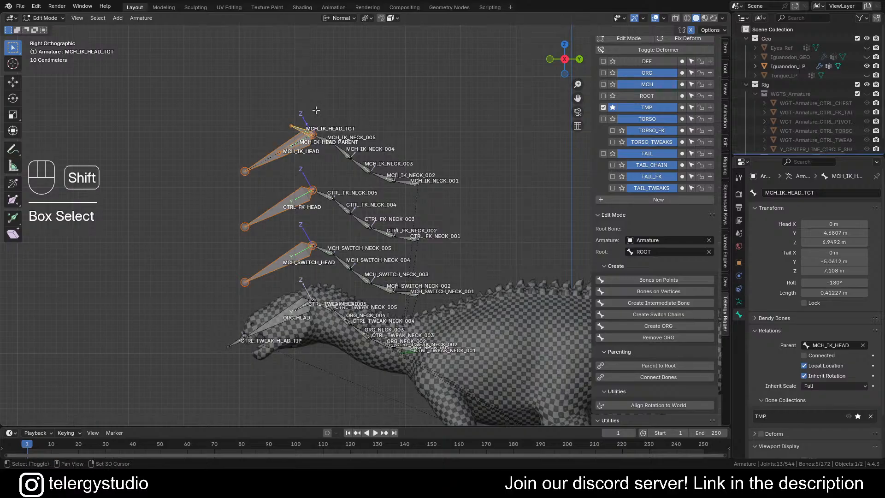
{"action": "left_click_drag", "start_coordinate": [316, 110], "coordinate": [398, 281], "text": "shift"}
{"action": "left_click_drag", "start_coordinate": [362, 146], "coordinate": [462, 305], "text": "shift"}
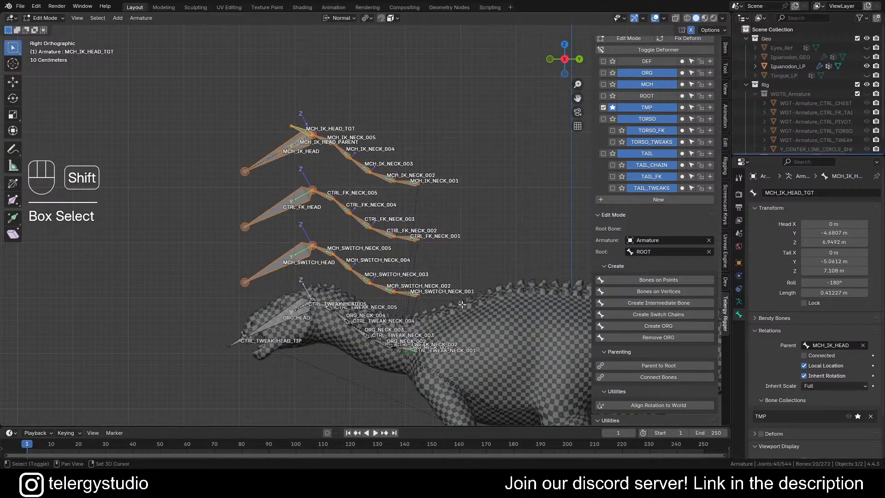
{"action": "key", "text": "Tab"}
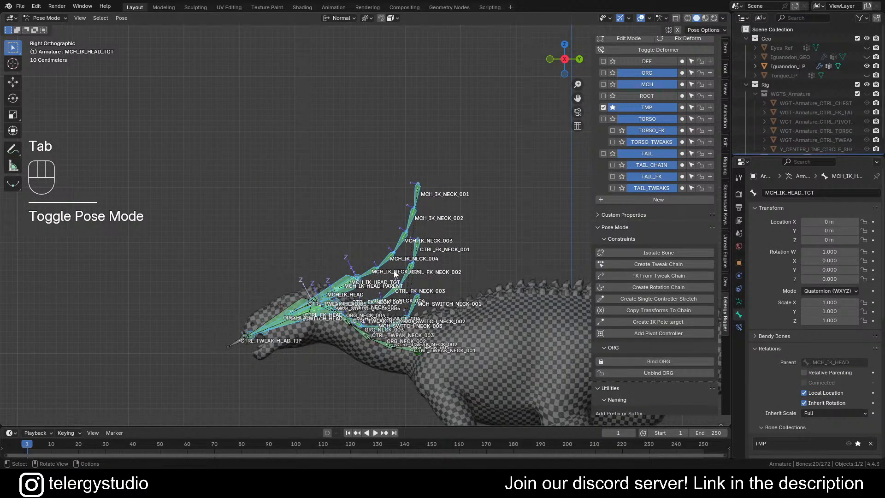
{"action": "key", "text": "ctrl+alt+c"}
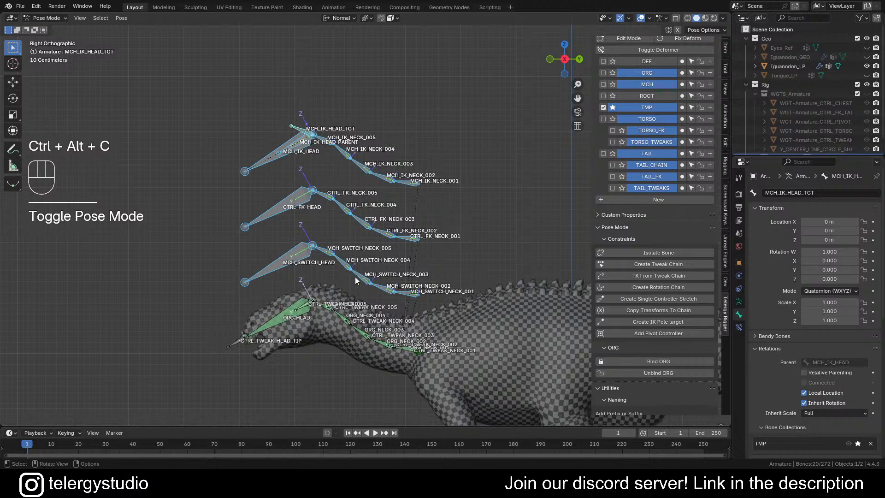
{"action": "scroll", "coordinate": [342, 201], "scroll_direction": "up", "scroll_amount": 4}
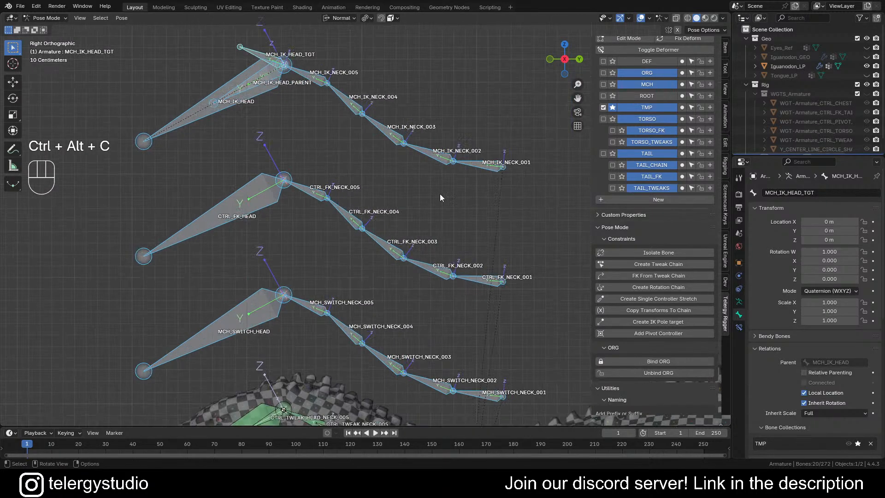
{"action": "middle_click_drag", "start_coordinate": [452, 221], "coordinate": [449, 197], "text": "shift"}
{"action": "key", "text": "alt+a"}
- Test-move MCH_IK_HEAD and MCH_IK_HEAD_PARENT to check how their child bones follow, cancelling each move
{"action": "middle_click_drag", "start_coordinate": [311, 98], "coordinate": [386, 213], "text": "shift"}
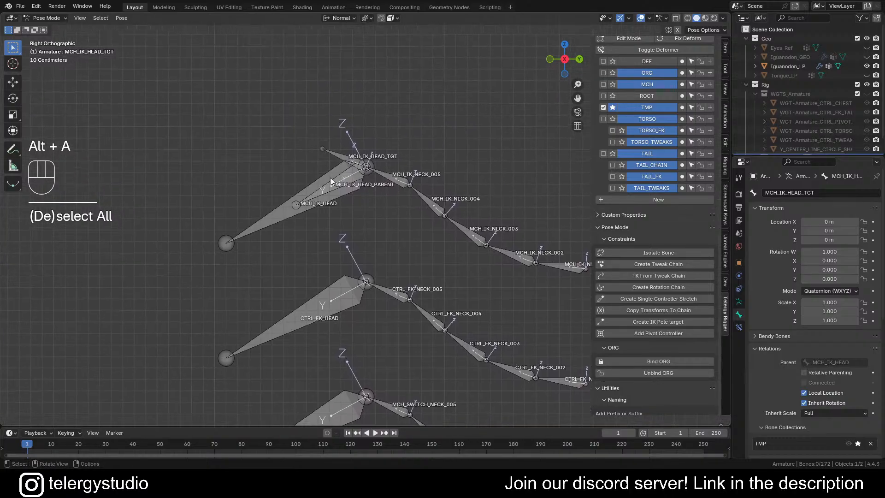
{"action": "scroll", "coordinate": [328, 176], "scroll_direction": "up", "scroll_amount": 3}
{"action": "left_click", "coordinate": [269, 210]}
{"action": "key", "text": "g"}
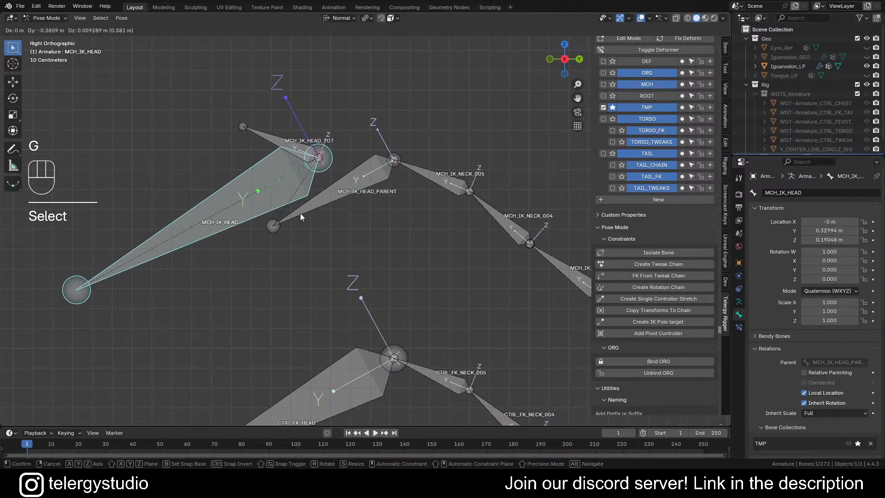
{"action": "right_click", "coordinate": [298, 198]}
{"action": "left_click", "coordinate": [354, 182]}
{"action": "key", "text": "g"}
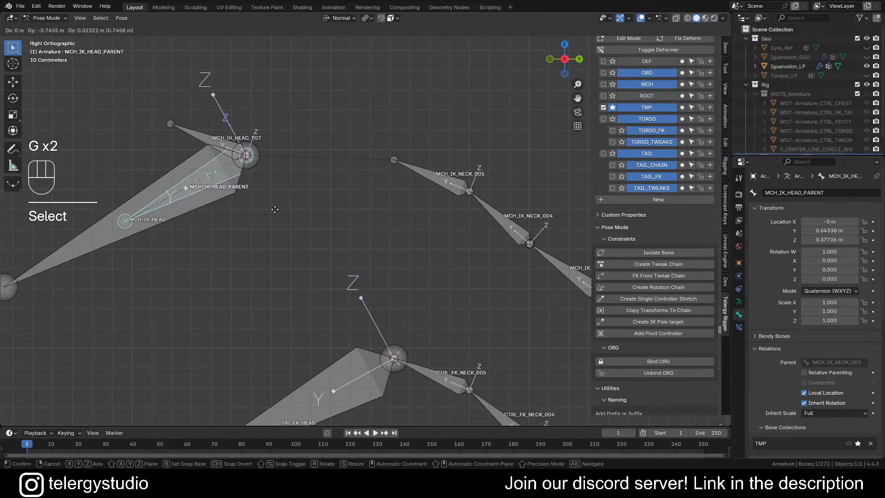
{"action": "right_click", "coordinate": [307, 190]}
{"action": "left_click", "coordinate": [336, 142]}
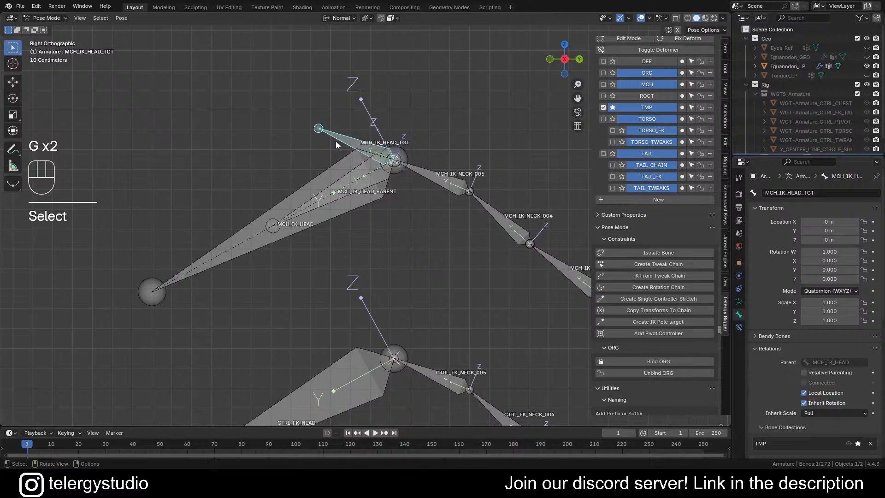
{"action": "left_click", "coordinate": [259, 231]}
{"action": "key", "text": "g"}
{"action": "right_click", "coordinate": [248, 212]}
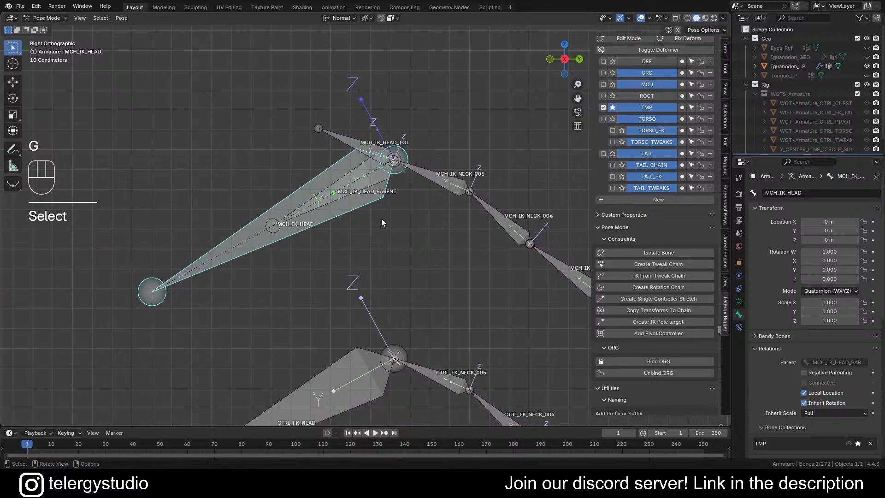
- Create an IK chain with a length of 5 on MCH_IK_NECK_005, using MCH_IK_HEAD_TGT as its target
{"action": "key", "text": "alt+a"}
{"action": "left_click", "coordinate": [344, 142]}
{"action": "left_click", "coordinate": [441, 176], "text": "shift"}
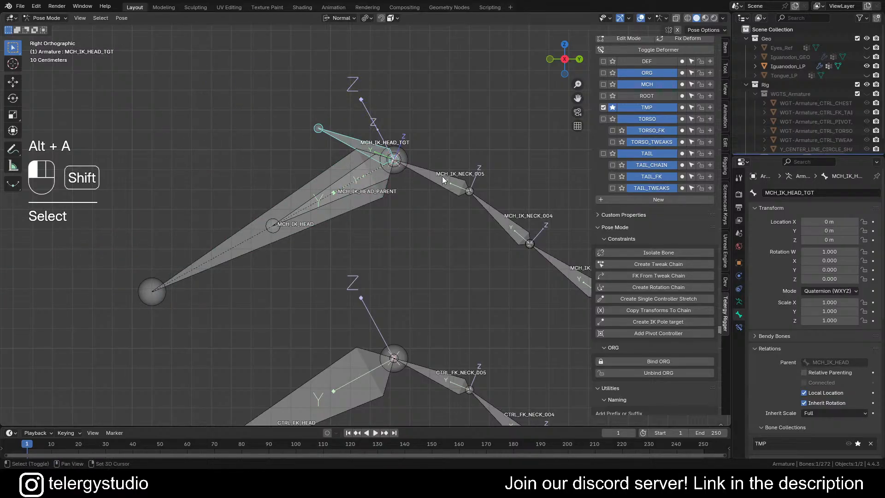
{"action": "middle_click_drag", "start_coordinate": [440, 176], "coordinate": [263, 174], "text": "shift"}
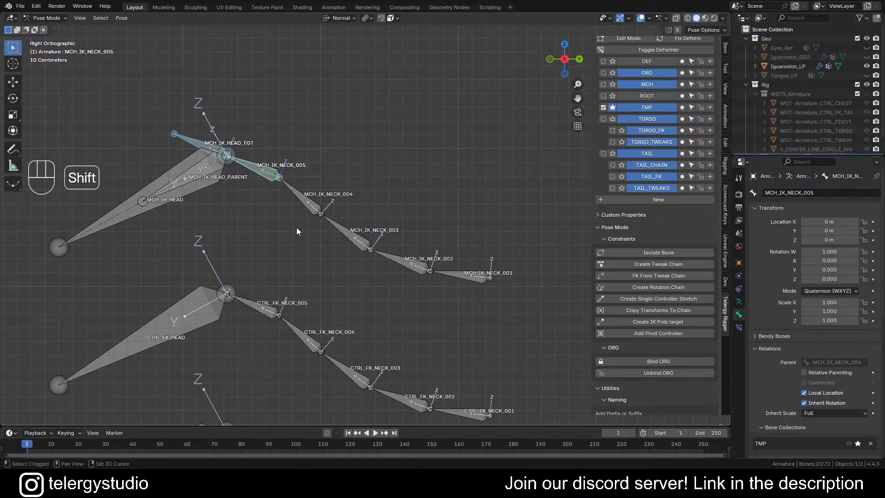
{"action": "middle_click_drag", "start_coordinate": [297, 228], "coordinate": [322, 225], "text": "shift"}
{"action": "middle_click_drag", "start_coordinate": [400, 243], "coordinate": [381, 255], "text": "shift"}
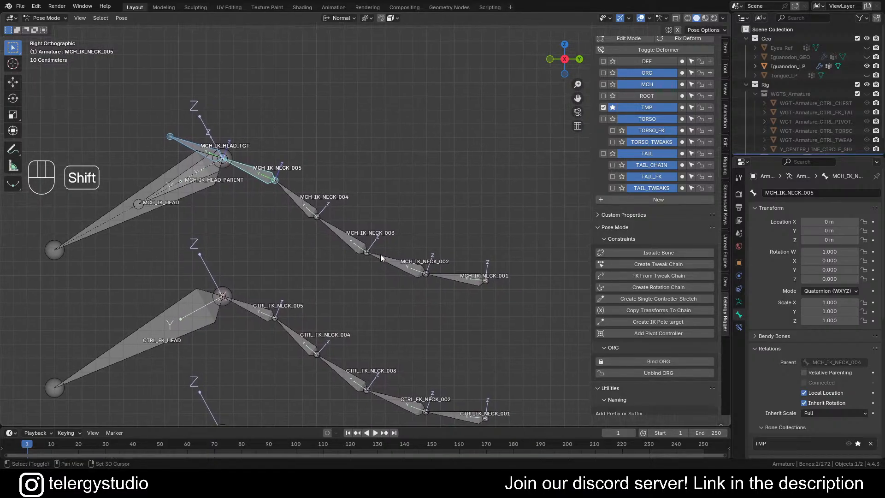
{"action": "key", "text": "d"}
{"action": "scroll", "coordinate": [379, 218], "scroll_direction": "up", "scroll_amount": 5}
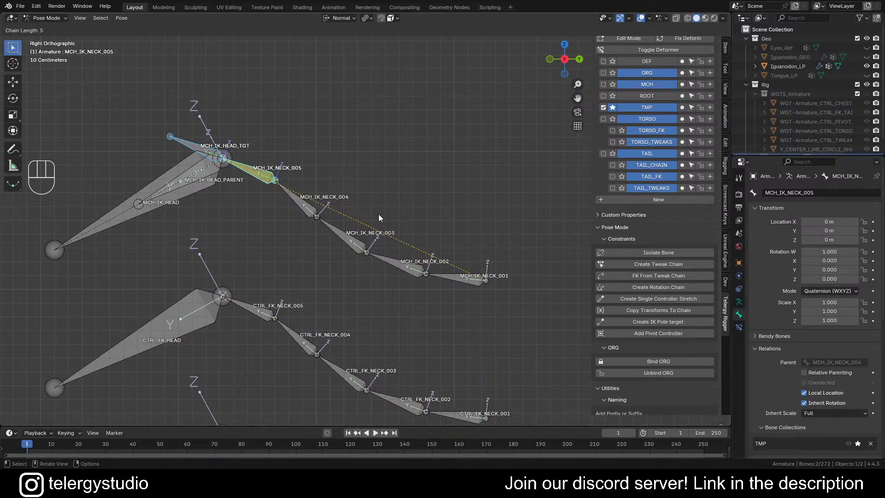
{"action": "left_click", "coordinate": [379, 215]}
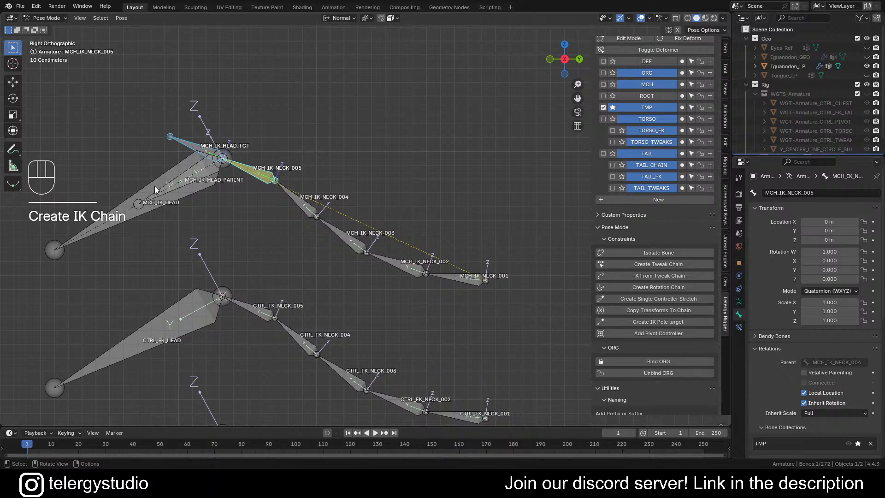
- Test-move MCH_IK_HEAD to check how the IK neck chain follows, and reset its location
{"action": "left_click", "coordinate": [162, 186]}
{"action": "scroll", "coordinate": [172, 187], "scroll_direction": "down", "scroll_amount": 2}
{"action": "key", "text": "g"}
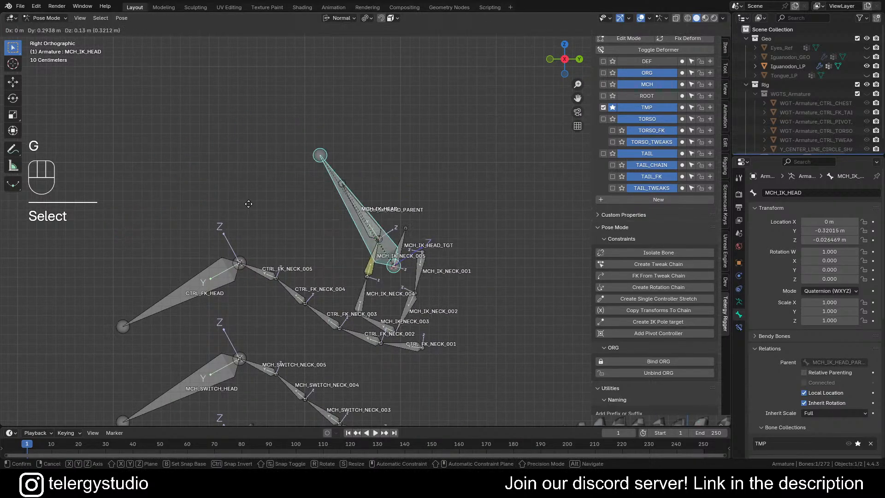
{"action": "right_click", "coordinate": [305, 223]}
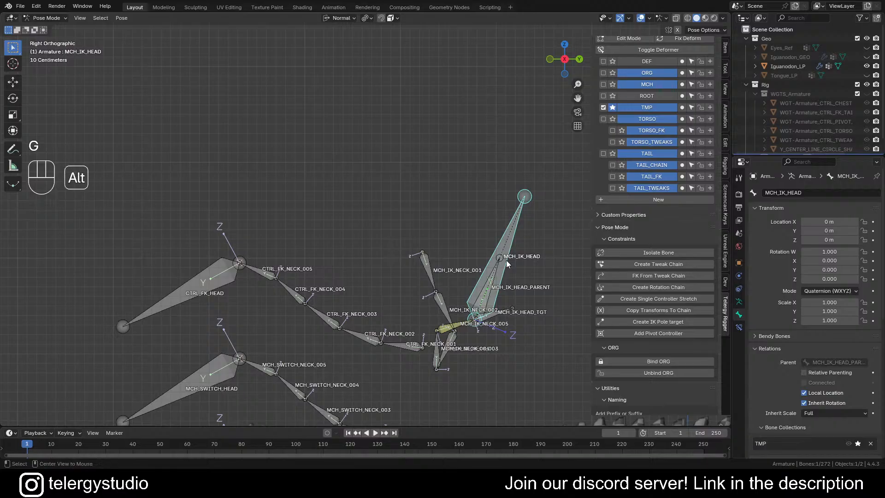
{"action": "key", "text": "alt+g"}
- Test-move MCH_IK_HEAD_TGT and MCH_IK_NECK_005 in Edit Mode to check their parent relations, cancelling each move
{"action": "key", "text": "Tab"}
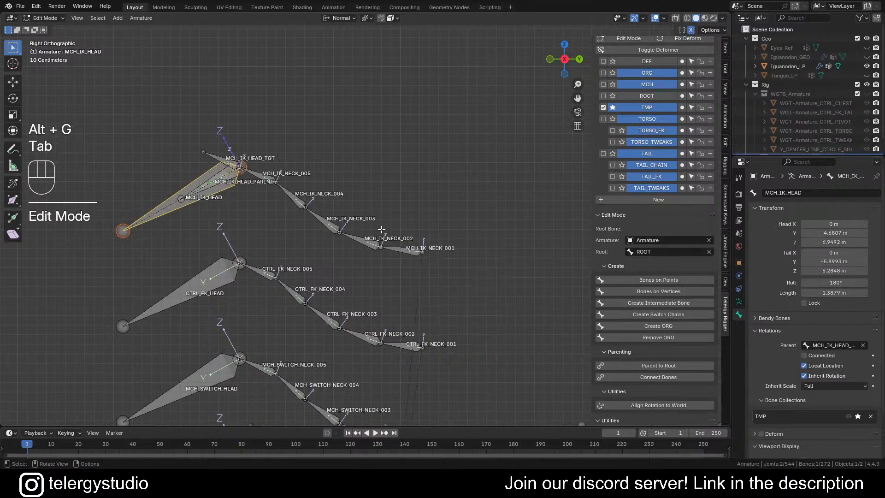
{"action": "scroll", "coordinate": [183, 161], "scroll_direction": "up", "scroll_amount": 4}
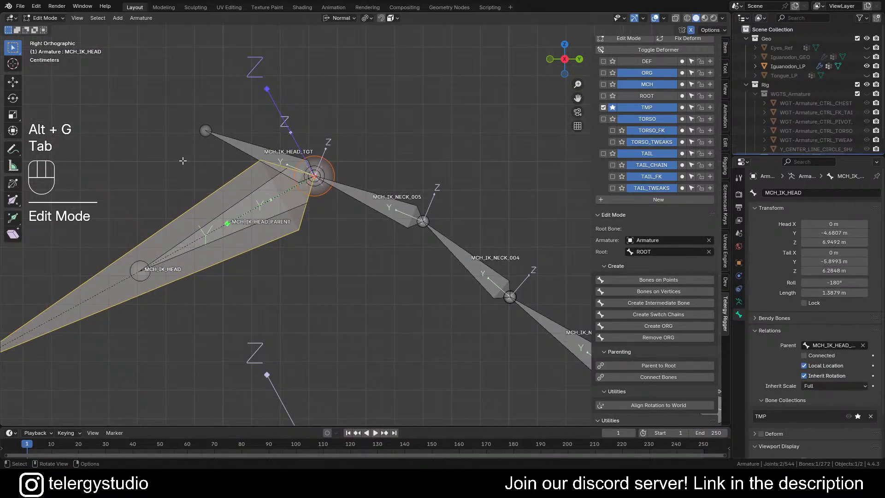
{"action": "left_click", "coordinate": [250, 153]}
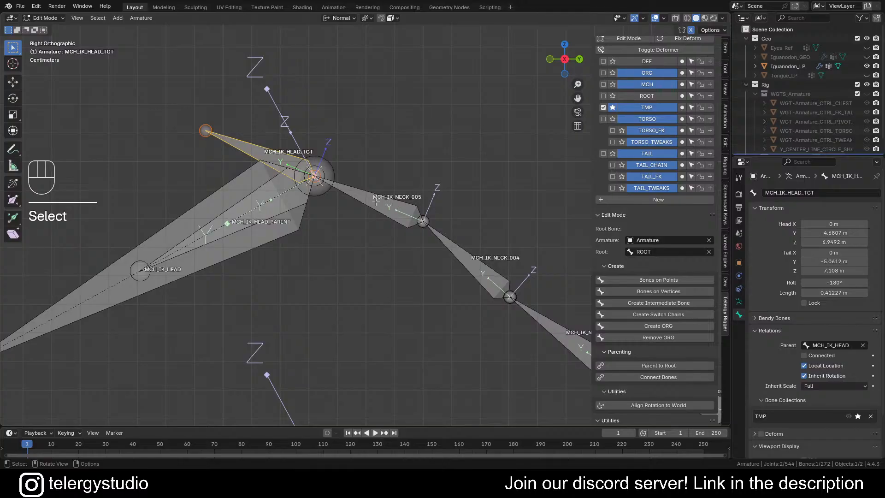
{"action": "key", "text": "g"}
{"action": "key", "text": "g"}
{"action": "right_click", "coordinate": [255, 136]}
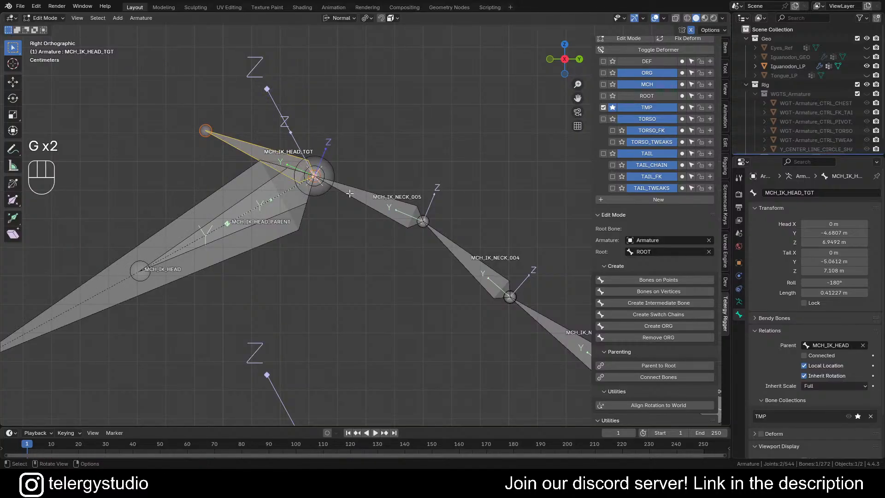
{"action": "left_click", "coordinate": [376, 206]}
{"action": "key", "text": "g"}
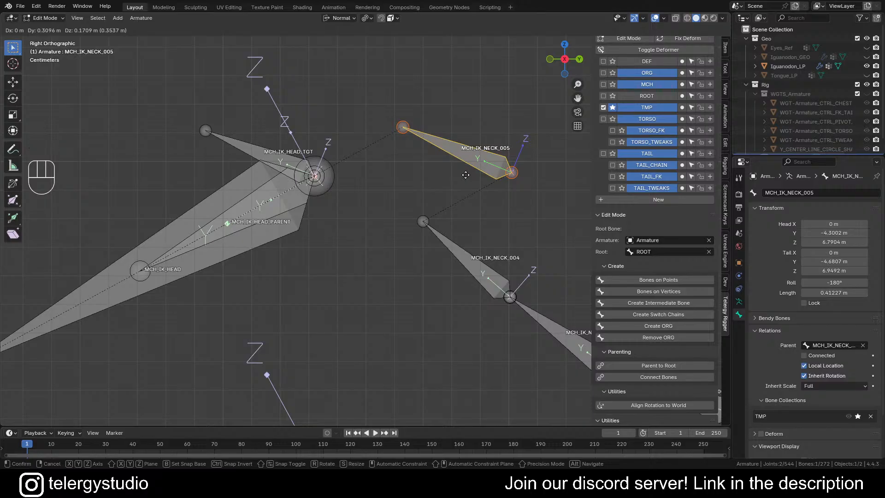
{"action": "right_click", "coordinate": [466, 175]}
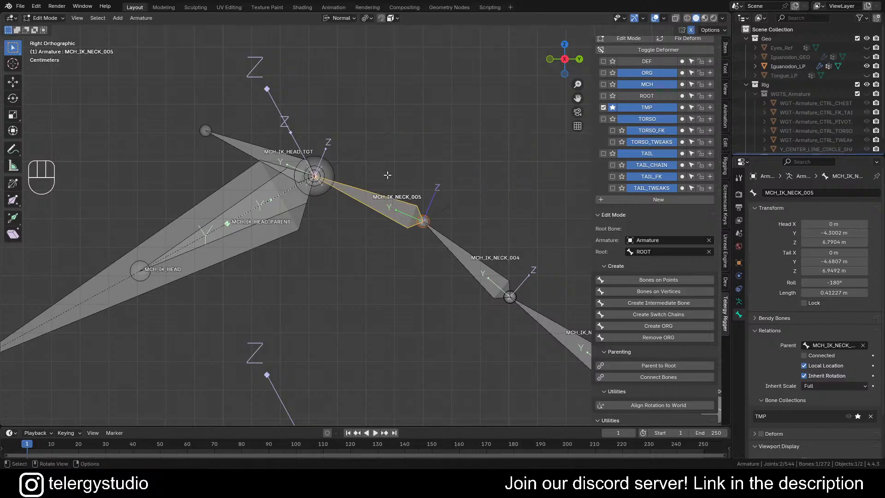
- Clear the parent of MCH_IK_HEAD_PARENT and return to Pose Mode
{"action": "left_click", "coordinate": [224, 223], "text": "alt"}
{"action": "left_click", "coordinate": [249, 222]}
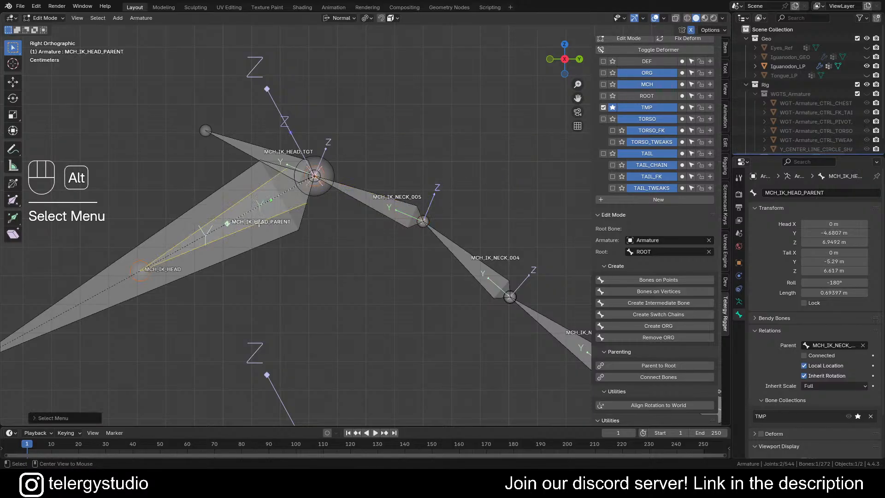
{"action": "key", "text": "d"}
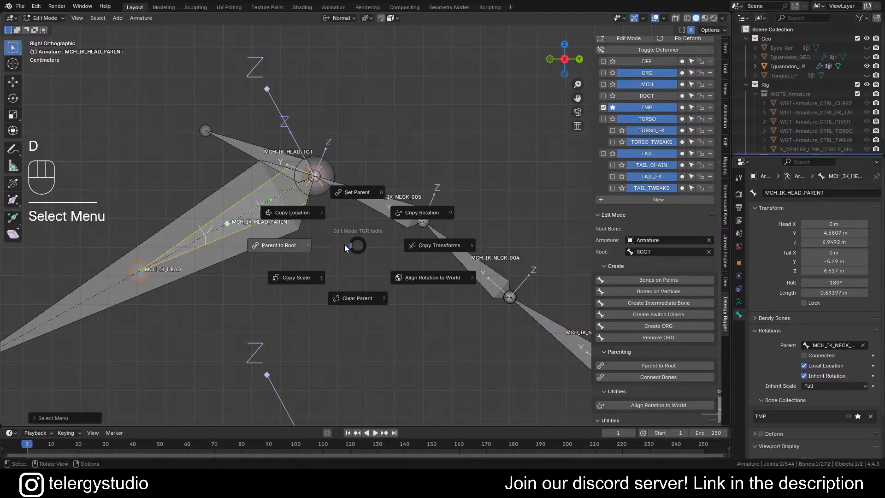
{"action": "key", "text": "d"}
{"action": "left_click", "coordinate": [362, 305]}
{"action": "left_click", "coordinate": [359, 308]}
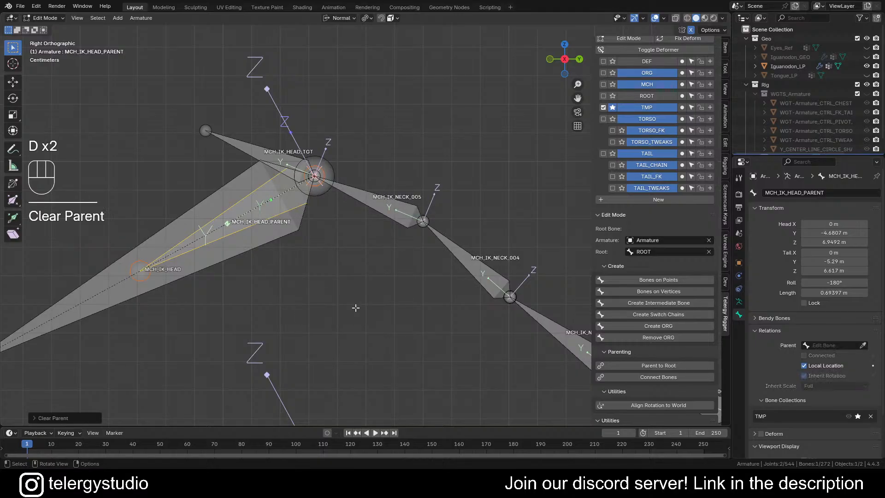
{"action": "scroll", "coordinate": [318, 247], "scroll_direction": "down", "scroll_amount": 1}
{"action": "scroll", "coordinate": [318, 247], "scroll_direction": "down", "scroll_amount": 1}
{"action": "key", "text": "Tab"}
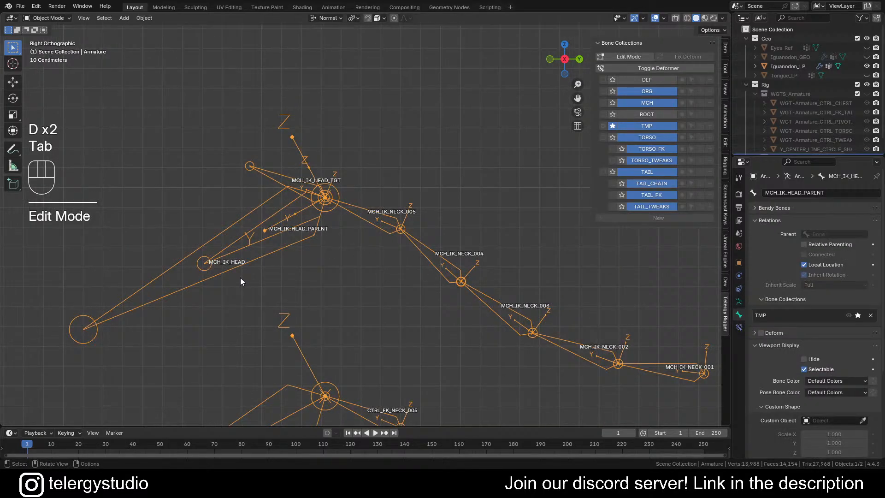
{"action": "key", "text": "Tab"}
- Test-move and rotate MCH_IK_HEAD to check the neck's IK behaviour, cancelling the rotation and resetting its location
{"action": "left_click", "coordinate": [278, 177]}
{"action": "scroll", "coordinate": [278, 177], "scroll_direction": "down", "scroll_amount": 3}
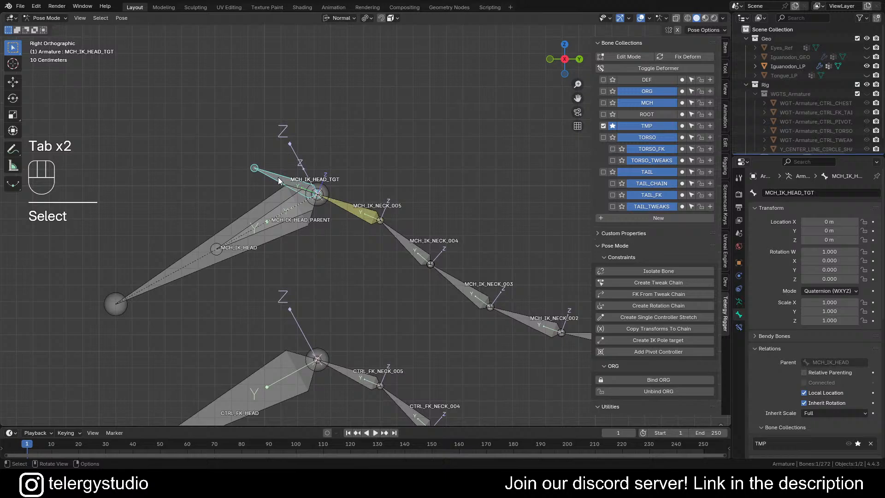
{"action": "left_click", "coordinate": [230, 231]}
{"action": "scroll", "coordinate": [230, 237], "scroll_direction": "down", "scroll_amount": 2}
{"action": "middle_click_drag", "start_coordinate": [286, 231], "coordinate": [249, 209], "text": "shift"}
{"action": "key", "text": "g"}
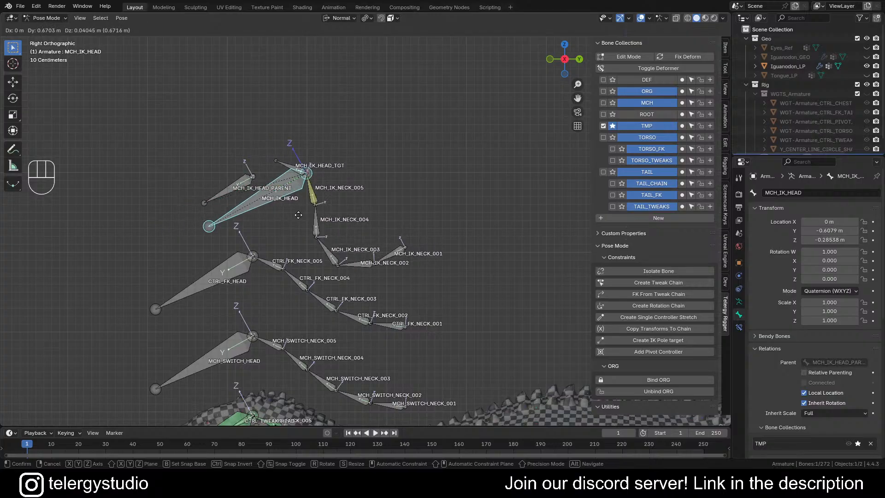
{"action": "left_click", "coordinate": [324, 213]}
{"action": "key", "text": "r"}
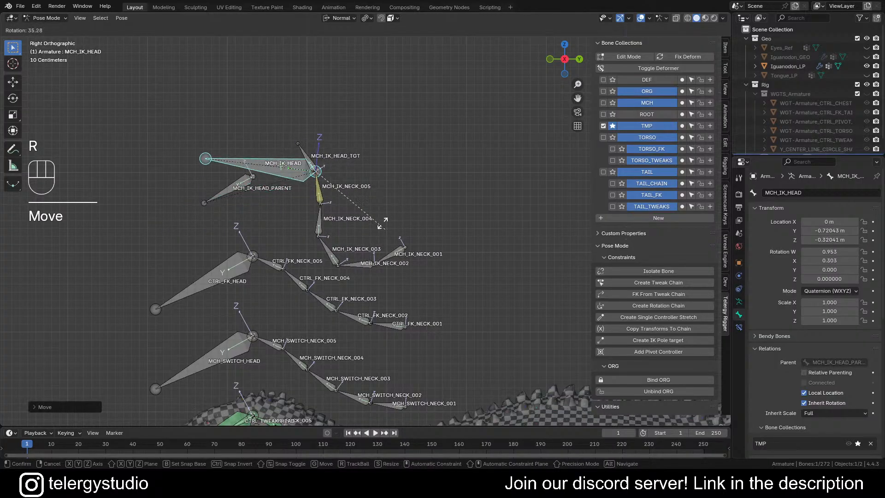
{"action": "right_click", "coordinate": [358, 186]}
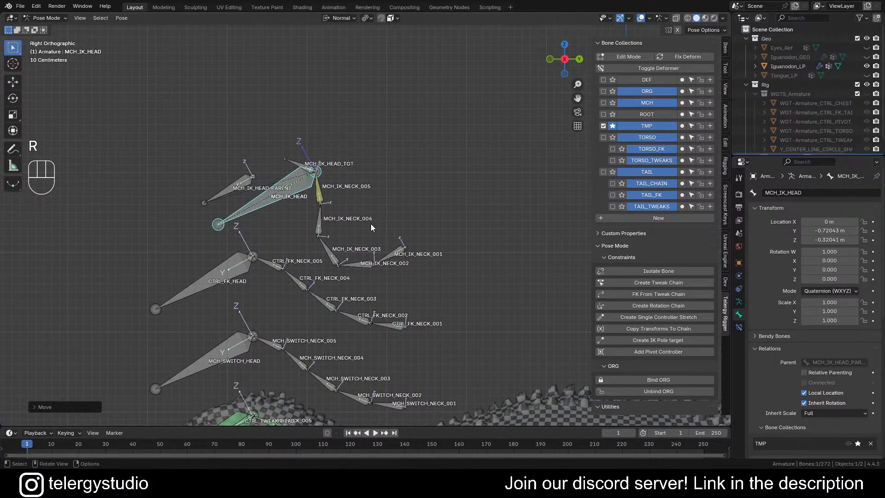
{"action": "key", "text": "alt+g"}
- Enable rotation weighting in the IK constraint of MCH_IK_NECK_005
{"action": "left_click", "coordinate": [269, 183]}
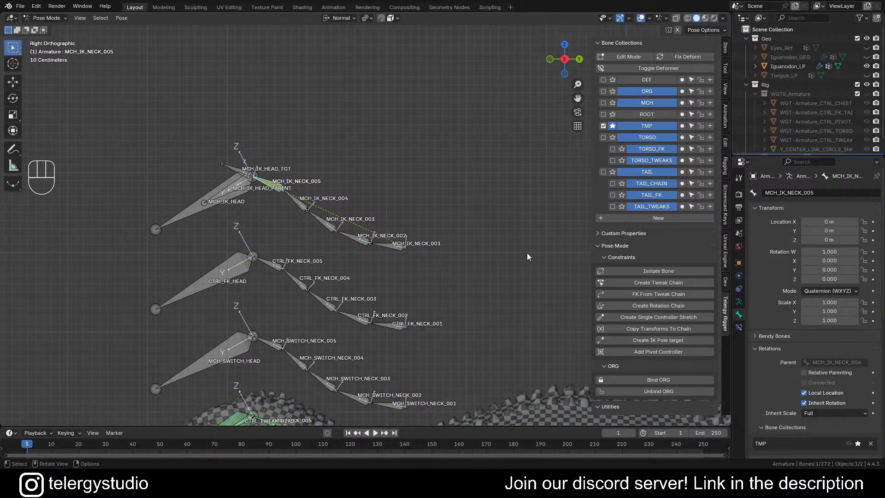
{"action": "left_click", "coordinate": [739, 327]}
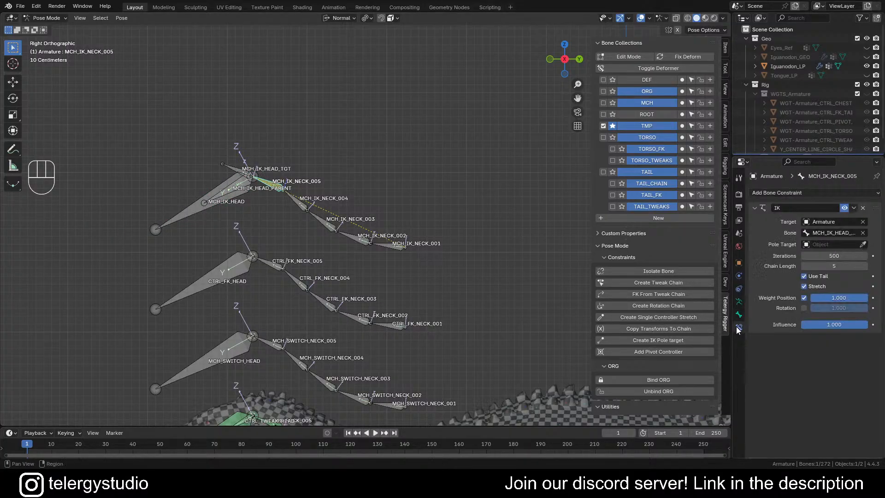
{"action": "left_click", "coordinate": [805, 308]}
- Test-move MCH_IK_HEAD to check how the last neck bone follows the head's rotation
{"action": "left_click", "coordinate": [175, 216]}
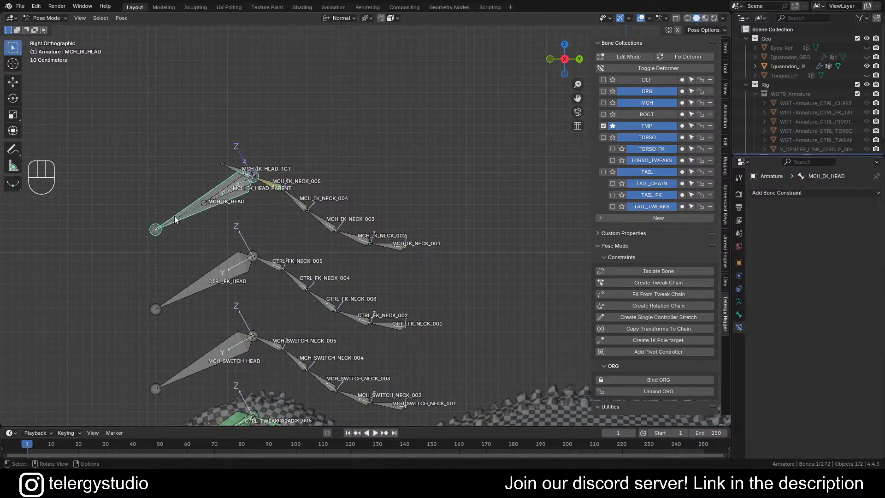
{"action": "key", "text": "g"}
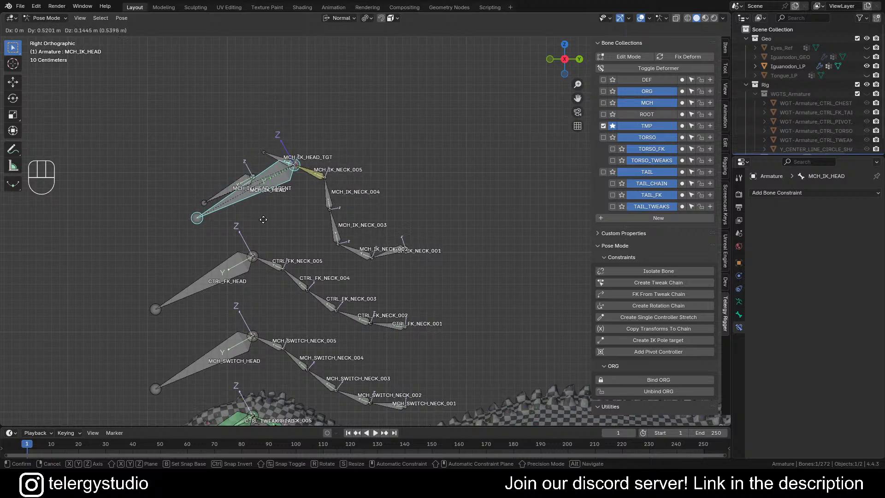
{"action": "left_click", "coordinate": [242, 217]}
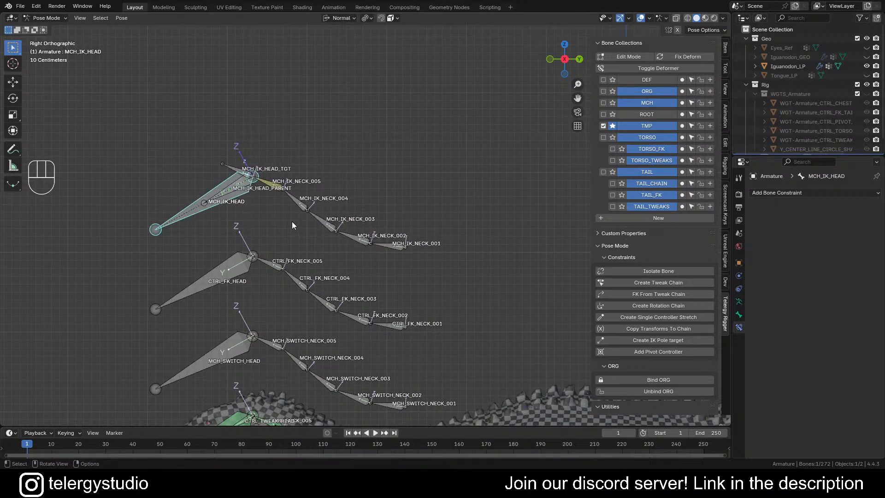
- Select the first bone of the FK neck chain, CTRL_FK_NECK_001
{"action": "scroll", "coordinate": [291, 222], "scroll_direction": "down", "scroll_amount": 2}
{"action": "middle_click_drag", "start_coordinate": [379, 245], "coordinate": [450, 199], "text": "shift"}
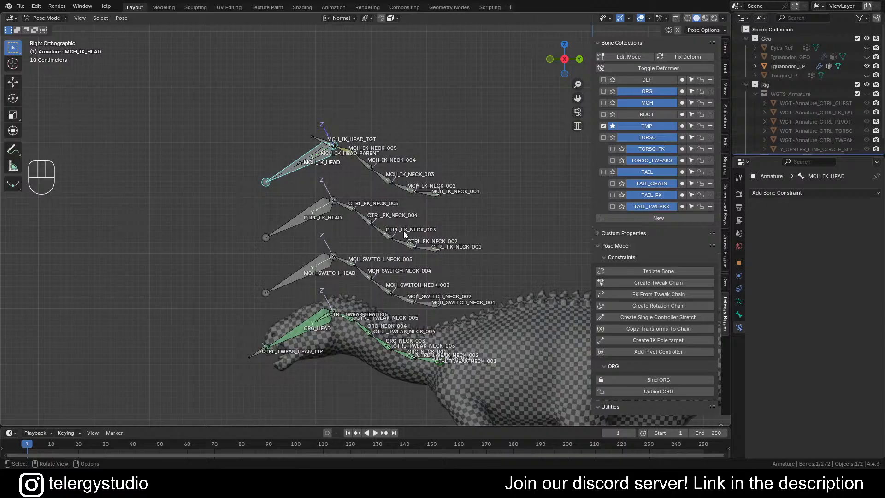
{"action": "scroll", "coordinate": [399, 231], "scroll_direction": "up", "scroll_amount": 2}
{"action": "middle_click_drag", "start_coordinate": [406, 237], "coordinate": [356, 206], "text": "shift"}
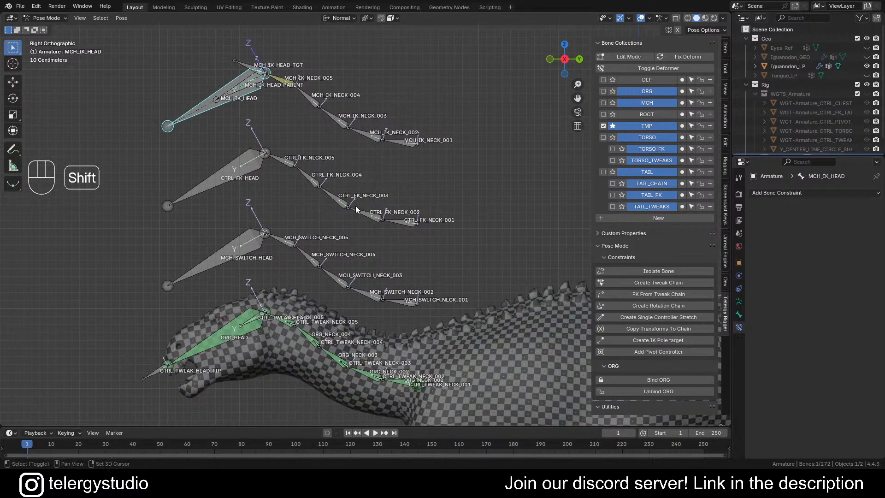
{"action": "scroll", "coordinate": [356, 206], "scroll_direction": "down", "scroll_amount": 6}
{"action": "scroll", "coordinate": [357, 207], "scroll_direction": "up", "scroll_amount": 6}
{"action": "left_click", "coordinate": [414, 223]}
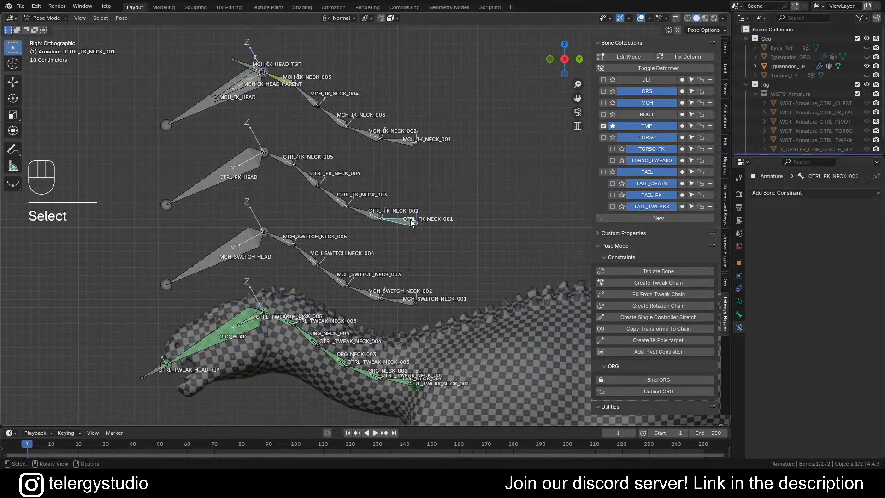
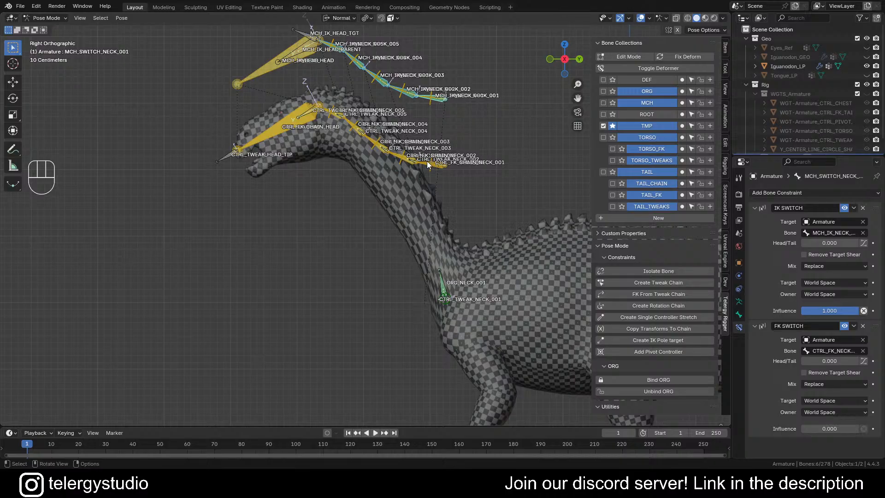
- In Edit Mode, add the raised IK and FK chains to the selected switch chain and move all three by -1 m along global Z
{"action": "key", "text": "Tab"}
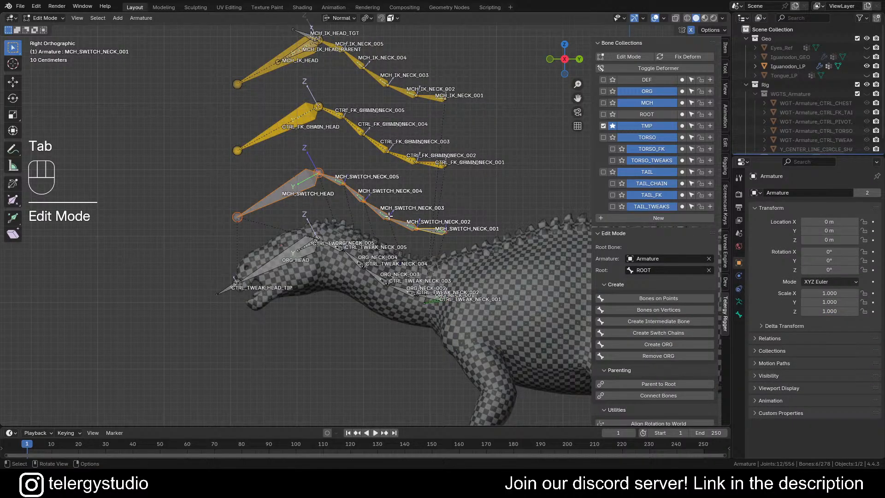
{"action": "scroll", "coordinate": [353, 161], "scroll_direction": "down", "scroll_amount": 2}
{"action": "middle_click_drag", "start_coordinate": [260, 95], "coordinate": [270, 83], "text": "shift"}
{"action": "scroll", "coordinate": [277, 88], "scroll_direction": "down", "scroll_amount": 1}
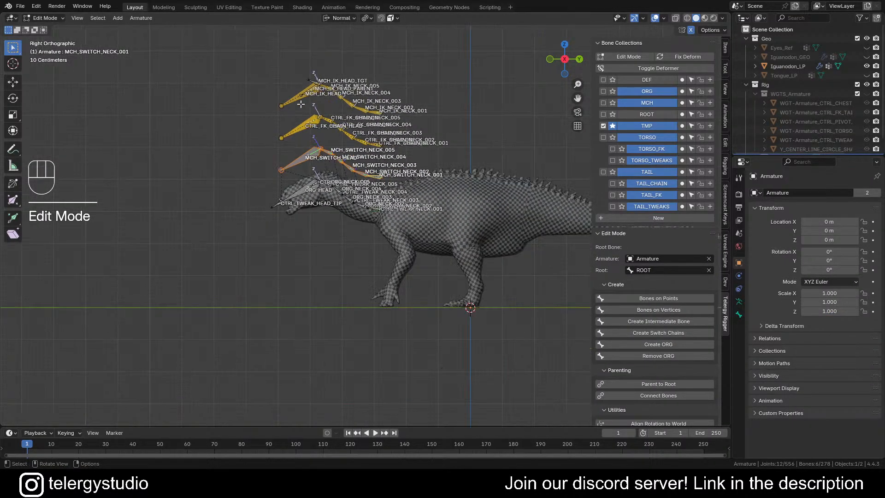
{"action": "scroll", "coordinate": [305, 108], "scroll_direction": "up", "scroll_amount": 1}
{"action": "scroll", "coordinate": [305, 109], "scroll_direction": "up", "scroll_amount": 1}
{"action": "left_click_drag", "start_coordinate": [236, 49], "coordinate": [454, 185], "text": "shift"}
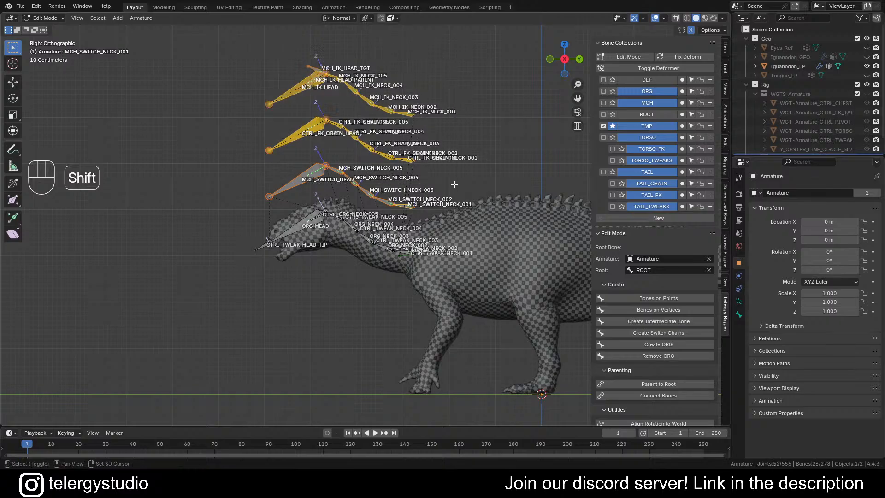
{"action": "scroll", "coordinate": [361, 168], "scroll_direction": "up", "scroll_amount": 3}
{"action": "middle_click_drag", "start_coordinate": [428, 174], "coordinate": [408, 190], "text": "shift"}
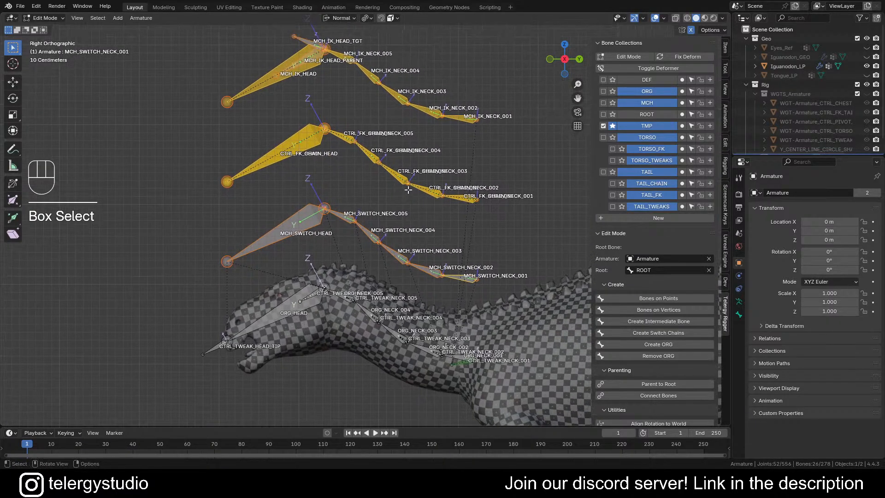
{"action": "type", "text": "gzz"}
{"action": "type", "text": "-1"}
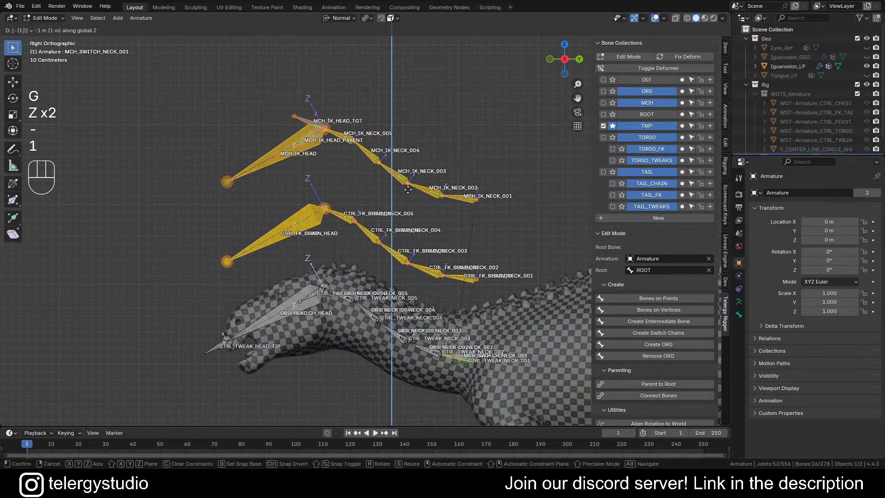
{"action": "key", "text": "Return"}
- Deselect the switch chain's head and neck bones and repeat the -1 m move on the FK and IK chains
{"action": "scroll", "coordinate": [371, 257], "scroll_direction": "up", "scroll_amount": 2}
{"action": "middle_click_drag", "start_coordinate": [375, 262], "coordinate": [406, 178], "text": "shift"}
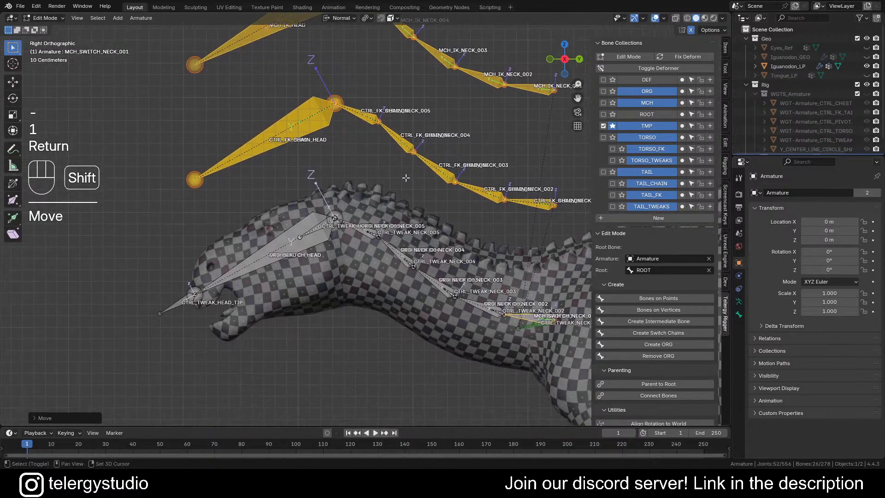
{"action": "left_click_drag", "start_coordinate": [121, 247], "coordinate": [226, 296], "text": "ctrl"}
{"action": "left_click_drag", "start_coordinate": [281, 161], "coordinate": [380, 304], "text": "ctrl"}
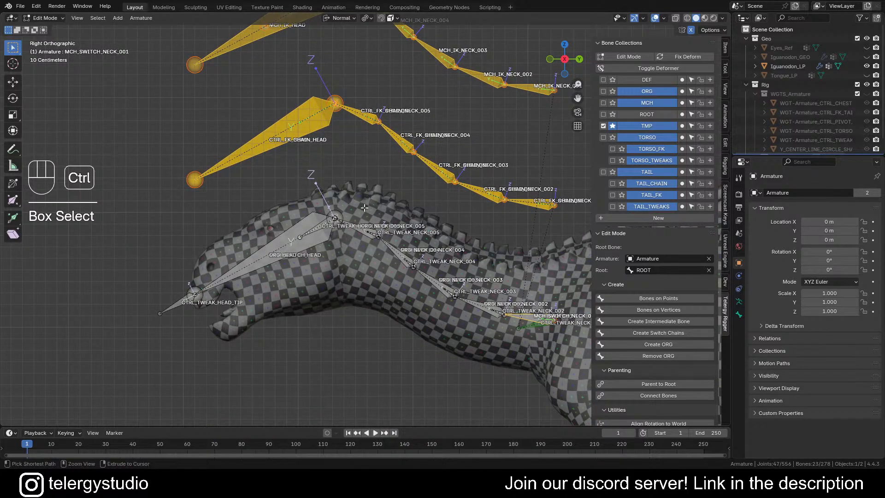
{"action": "left_click_drag", "start_coordinate": [364, 207], "coordinate": [477, 347], "text": "ctrl"}
{"action": "left_click_drag", "start_coordinate": [397, 263], "coordinate": [595, 366], "text": "ctrl"}
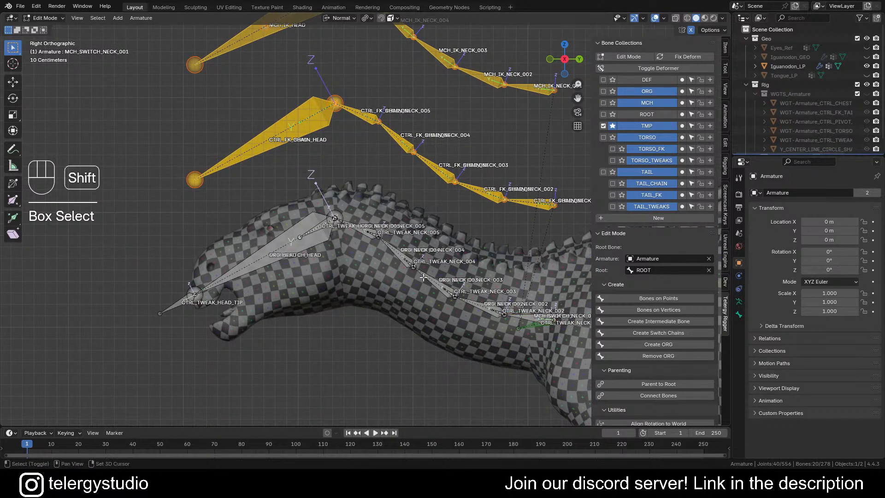
{"action": "key", "text": "shift+r"}
- Deselect the FK chains, repeat the -1 m move on the remaining IK chain, and return to Pose Mode
{"action": "left_click_drag", "start_coordinate": [156, 263], "coordinate": [226, 321], "text": "ctrl"}
{"action": "left_click_drag", "start_coordinate": [307, 198], "coordinate": [408, 299], "text": "ctrl"}
{"action": "left_click_drag", "start_coordinate": [391, 219], "coordinate": [509, 355], "text": "ctrl"}
{"action": "left_click_drag", "start_coordinate": [432, 379], "coordinate": [614, 286], "text": "ctrl"}
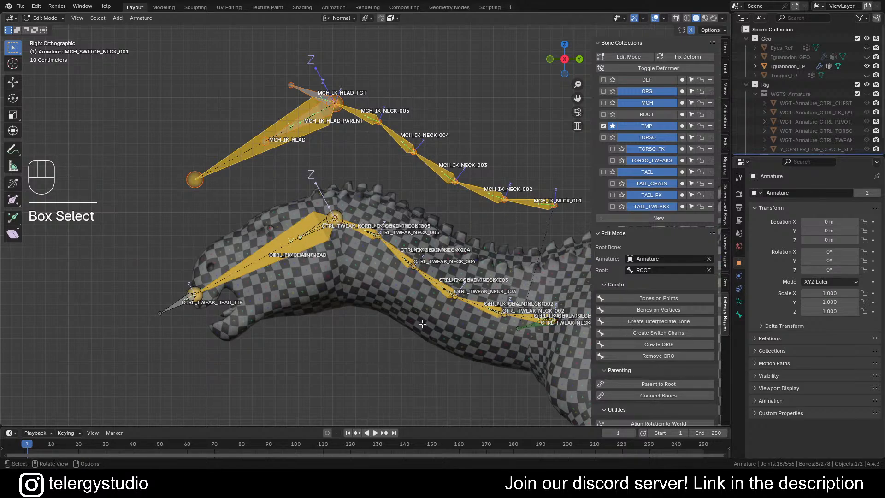
{"action": "key", "text": "shift+r"}
{"action": "key", "text": "Tab"}
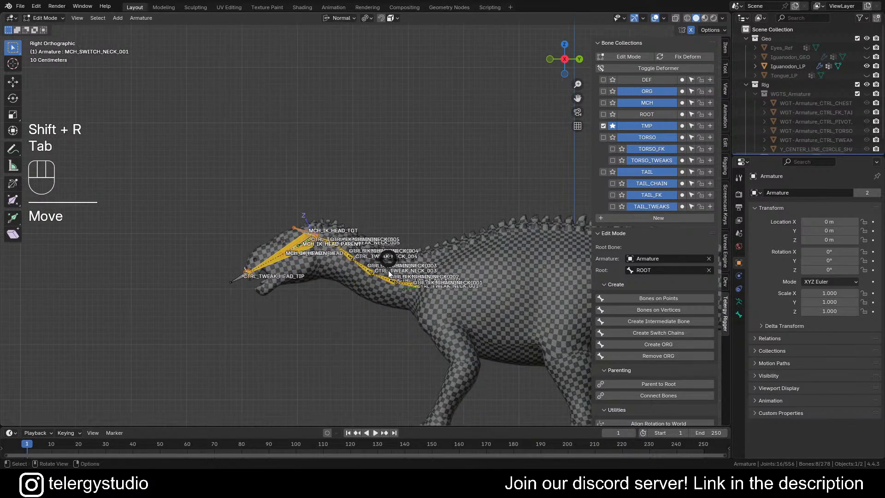
- Select MCH_IK_HEAD from the overlapping head bones and test-move it, cancelling the move
{"action": "left_click", "coordinate": [230, 262], "text": "alt"}
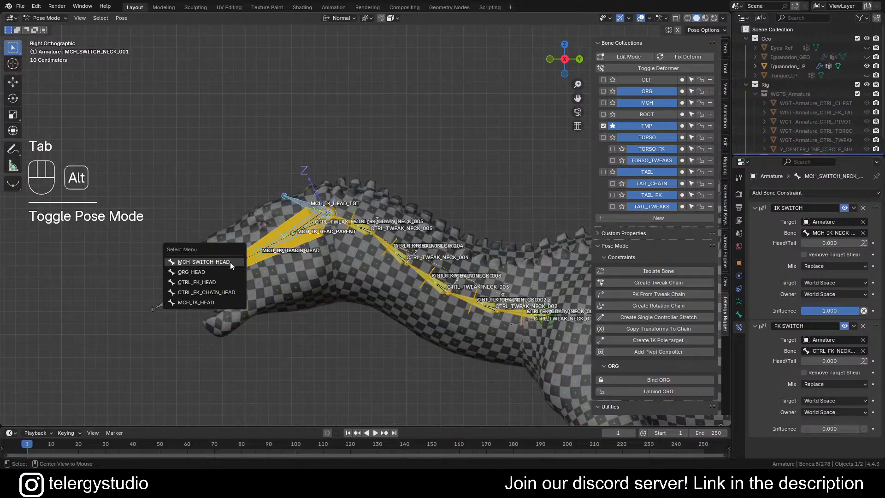
{"action": "left_click", "coordinate": [213, 302]}
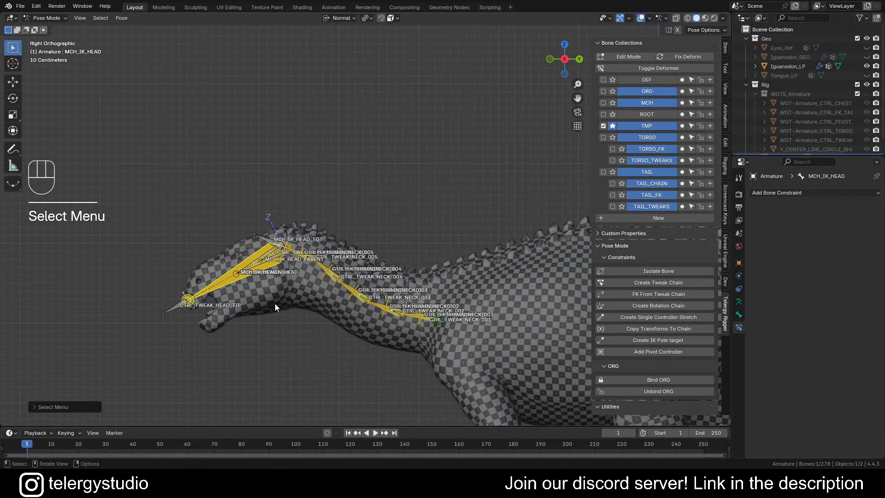
{"action": "key", "text": "g"}
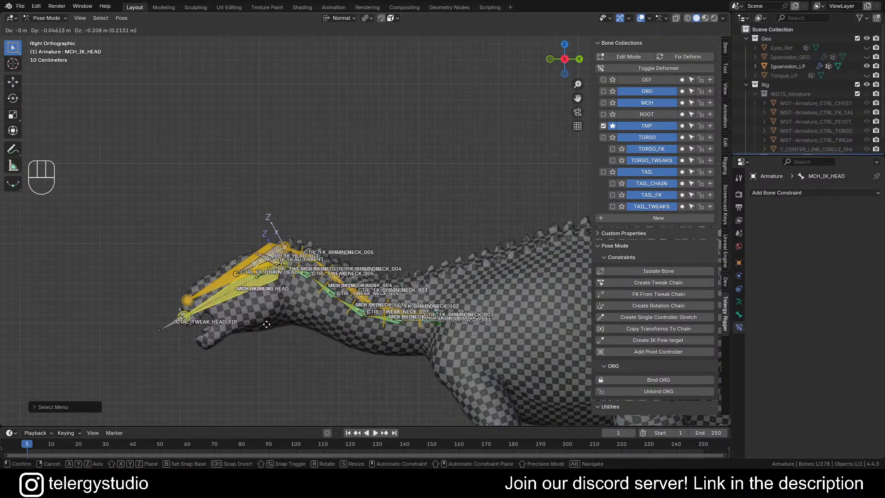
{"action": "right_click", "coordinate": [277, 346]}
- Hide the viewport overlays and test-move and trackball-rotate MCH_IK_HEAD to check the neck's deformation
{"action": "key", "text": "alt+shift+z"}
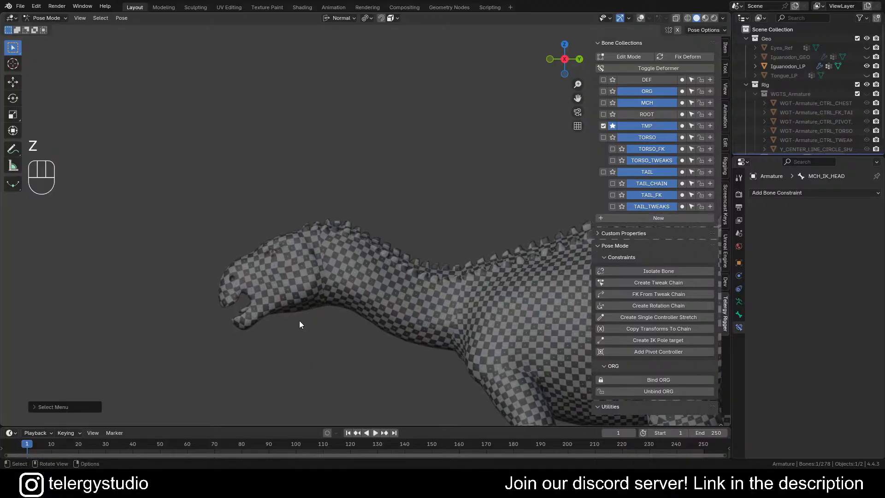
{"action": "key", "text": "g"}
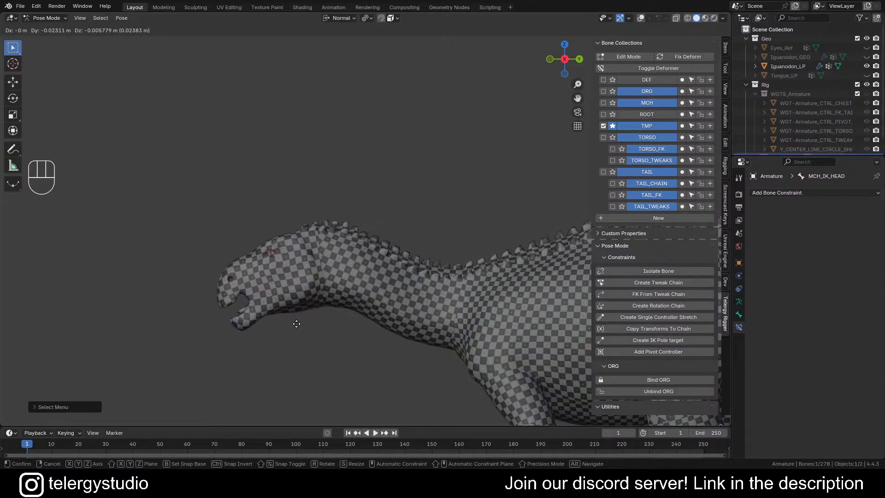
{"action": "left_click", "coordinate": [306, 326]}
{"action": "key", "text": "r"}
{"action": "key", "text": "r"}
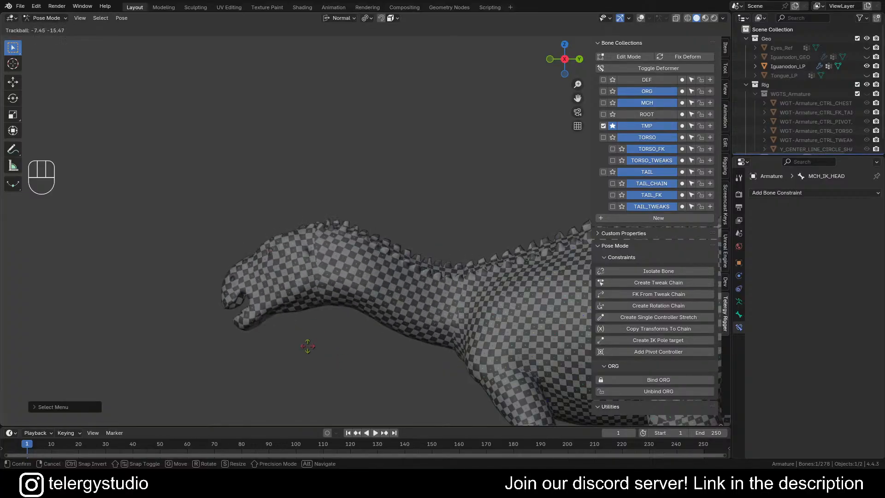
{"action": "left_click", "coordinate": [322, 338]}
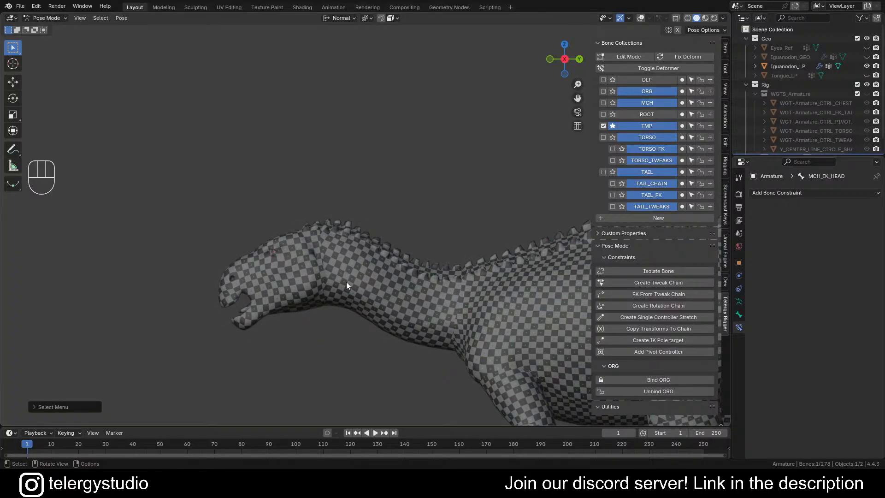
- Show the viewport overlays again and save the file
{"action": "key", "text": "shift+alt+z"}
{"action": "middle_click_drag", "start_coordinate": [427, 280], "coordinate": [363, 275], "text": "shift"}
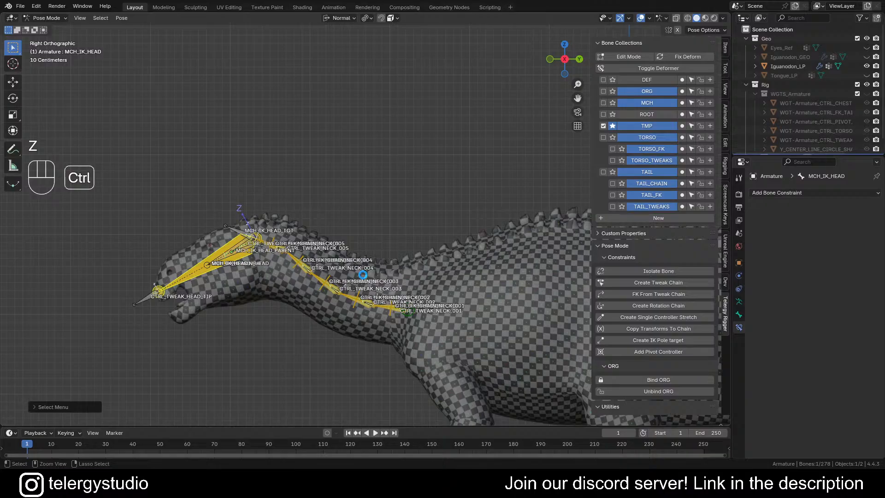
{"action": "key", "text": "ctrl+s"}
{"action": "middle_click_drag", "start_coordinate": [377, 265], "coordinate": [285, 216], "text": "shift"}
{"action": "scroll", "coordinate": [418, 237], "scroll_direction": "up", "scroll_amount": 5}
{"action": "scroll", "coordinate": [371, 250], "scroll_direction": "up", "scroll_amount": 1}
{"action": "scroll", "coordinate": [397, 262], "scroll_direction": "up", "scroll_amount": 2}
{"action": "scroll", "coordinate": [398, 264], "scroll_direction": "down", "scroll_amount": 2}
{"action": "middle_click_drag", "start_coordinate": [399, 264], "coordinate": [303, 271], "text": "shift"}
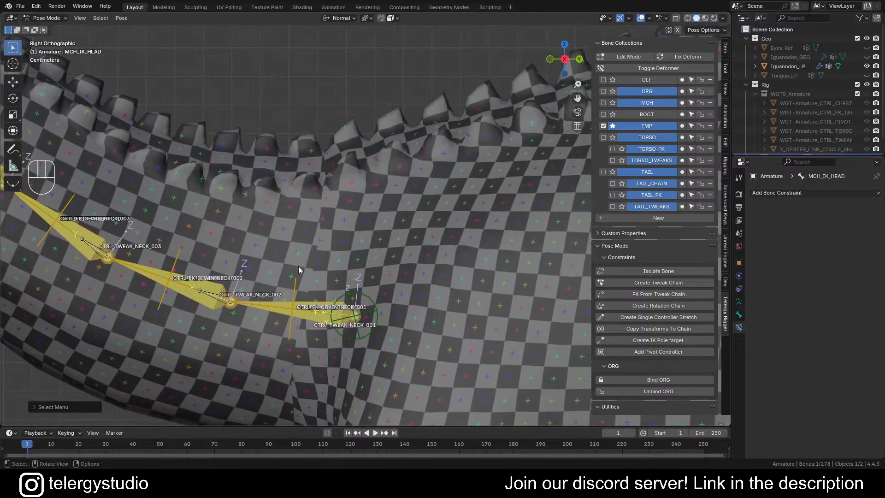
{"action": "scroll", "coordinate": [328, 271], "scroll_direction": "up", "scroll_amount": 2}
{"action": "scroll", "coordinate": [313, 315], "scroll_direction": "up", "scroll_amount": 3}
{"action": "left_click_drag", "start_coordinate": [320, 312], "coordinate": [338, 327]}
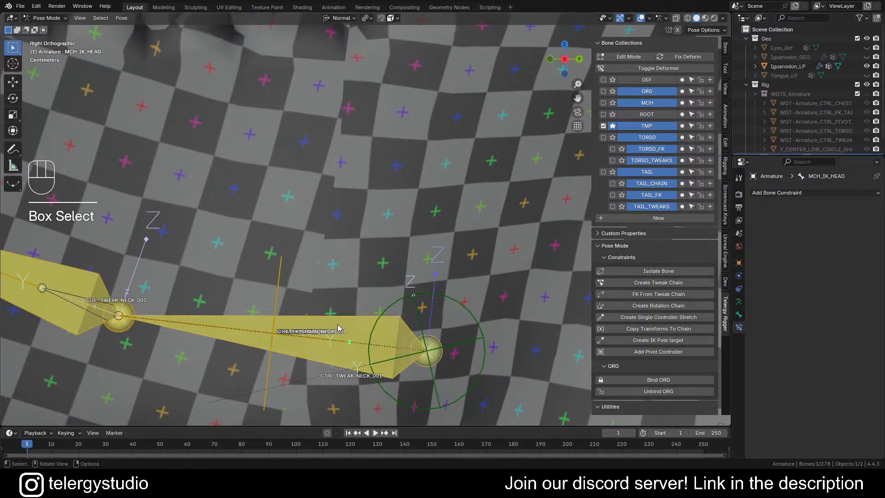
{"action": "scroll", "coordinate": [331, 324], "scroll_direction": "down", "scroll_amount": 2}
{"action": "middle_click_drag", "start_coordinate": [294, 298], "coordinate": [441, 290], "text": "shift"}
{"action": "scroll", "coordinate": [289, 280], "scroll_direction": "up", "scroll_amount": 1}
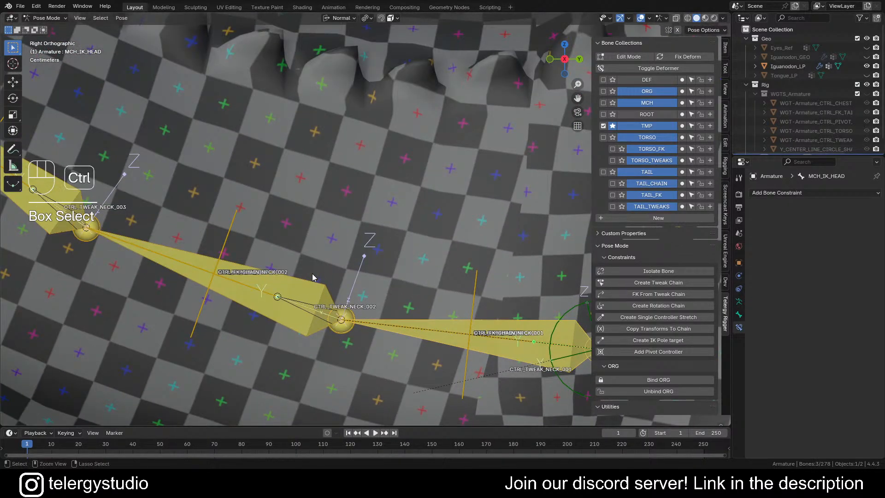
{"action": "key", "text": "ctrl+z"}
{"action": "scroll", "coordinate": [376, 239], "scroll_direction": "down", "scroll_amount": 4}
{"action": "middle_click_drag", "start_coordinate": [364, 229], "coordinate": [372, 278], "text": "shift"}
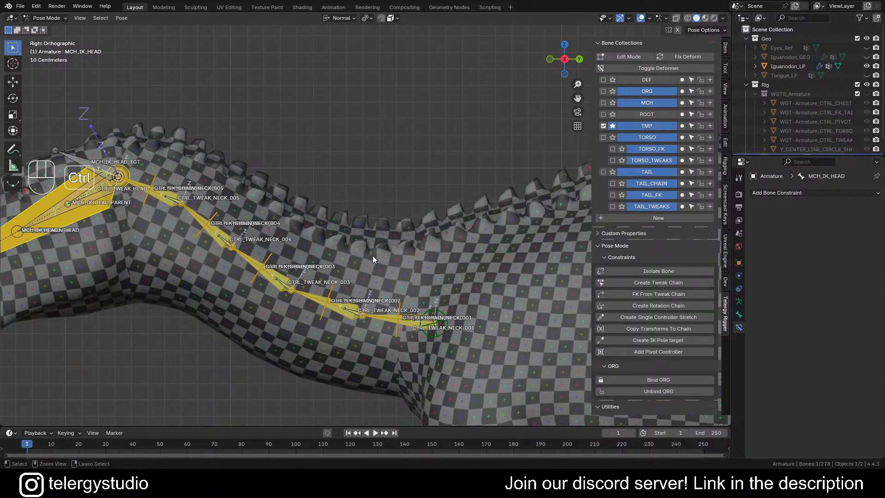
- Select the visible bones whose names contain ORG and move them to the ORG bone collection
{"action": "key", "text": "ctrl+f"}
{"action": "left_click", "coordinate": [438, 260]}
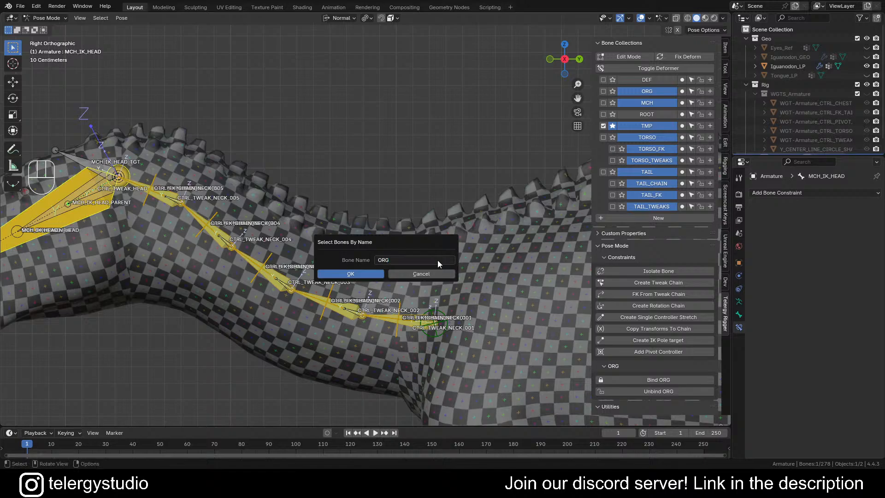
{"action": "key", "text": "Return"}
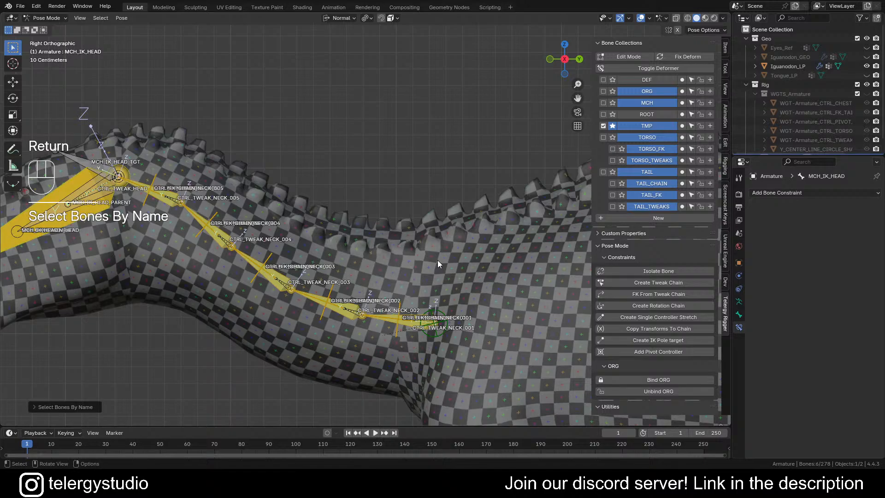
{"action": "left_click", "coordinate": [683, 92]}
{"action": "left_click", "coordinate": [427, 134]}
{"action": "scroll", "coordinate": [415, 161], "scroll_direction": "down", "scroll_amount": 1}
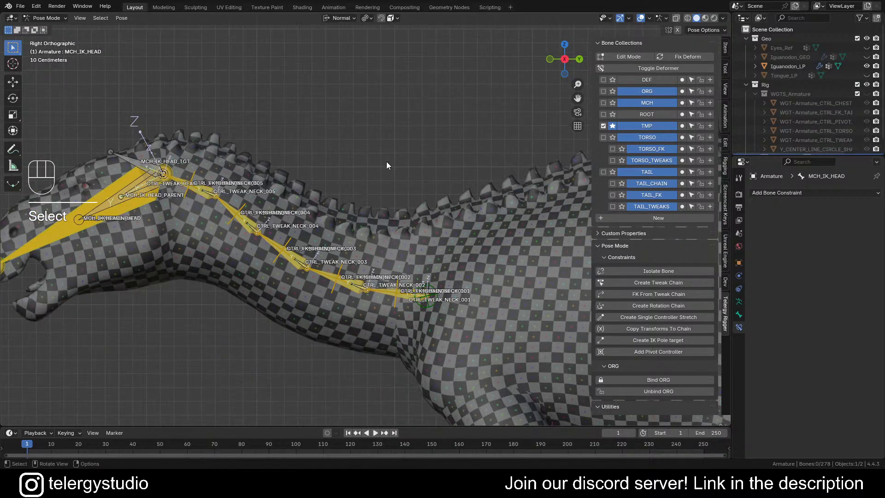
- Select the bones whose names contain MCH_SWITCH and move them to the MCH bone collection
{"action": "key", "text": "ctrl+f"}
{"action": "left_click", "coordinate": [423, 170]}
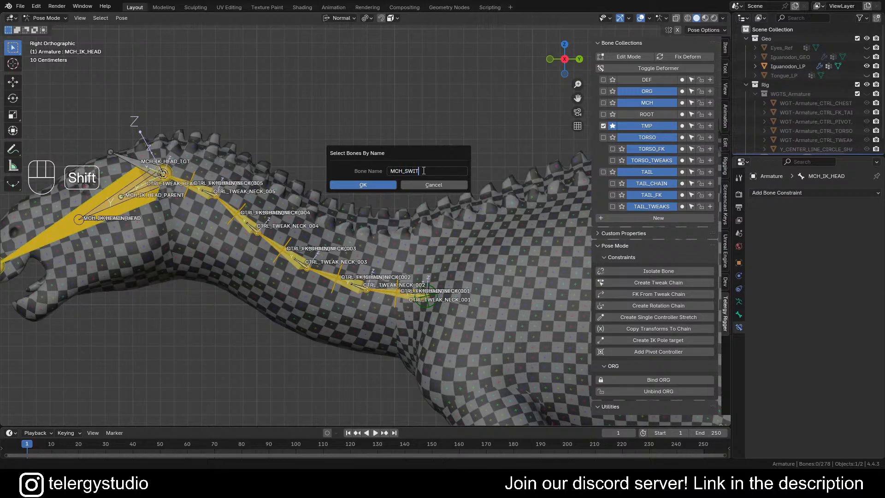
{"action": "type", "text": "MCH_SWITCH"}
{"action": "key", "text": "Return"}
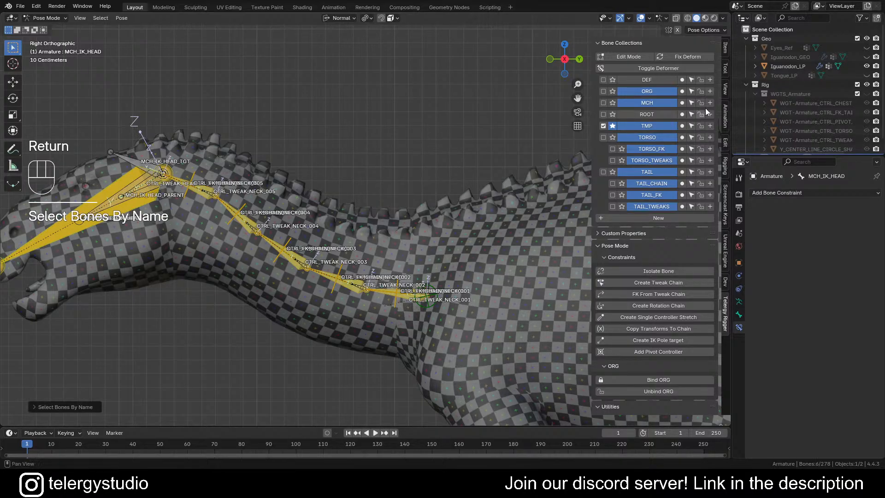
{"action": "left_click", "coordinate": [682, 103]}
{"action": "left_click", "coordinate": [422, 112]}
{"action": "scroll", "coordinate": [386, 139], "scroll_direction": "down", "scroll_amount": 2}
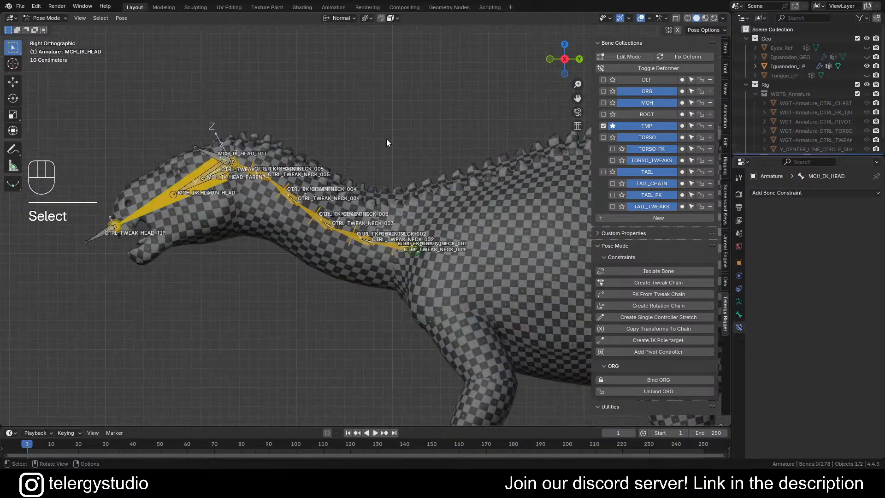
- Select MCH_IK_HEAD_TGT and MCH_IK_HEAD_PARENT together and move them to the MCH bone collection
{"action": "middle_click_drag", "start_coordinate": [386, 139], "coordinate": [518, 205], "text": "shift"}
{"action": "scroll", "coordinate": [317, 188], "scroll_direction": "up", "scroll_amount": 4}
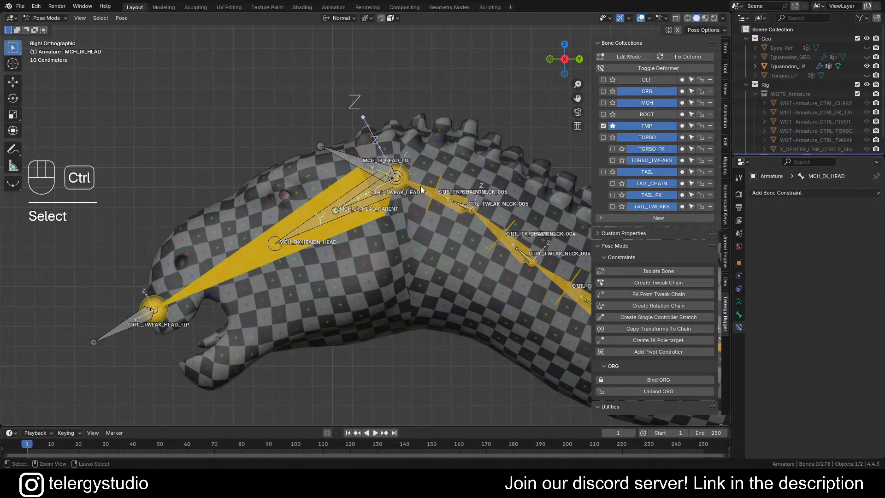
{"action": "scroll", "coordinate": [357, 198], "scroll_direction": "up", "scroll_amount": 2}
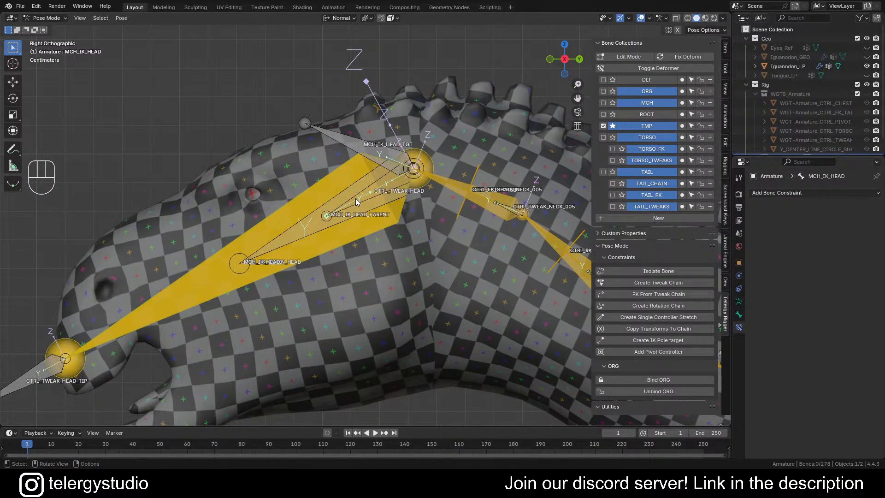
{"action": "left_click", "coordinate": [352, 146]}
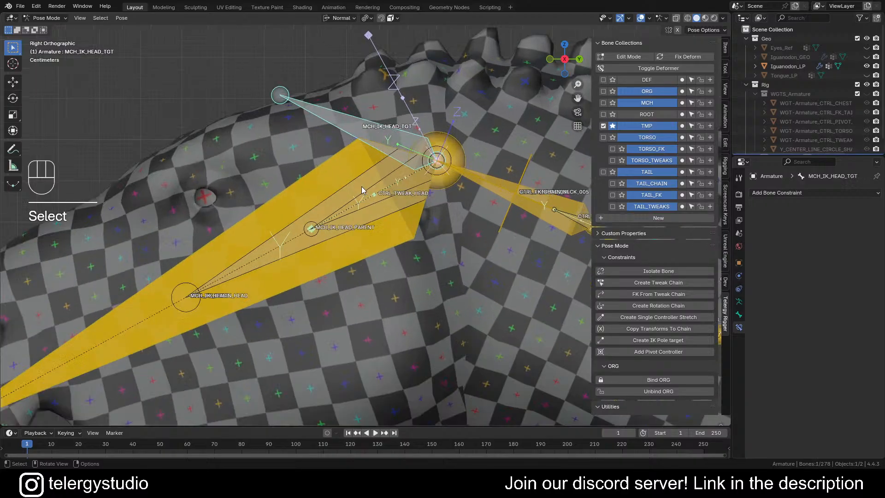
{"action": "scroll", "coordinate": [367, 203], "scroll_direction": "up", "scroll_amount": 3}
{"action": "left_click", "coordinate": [368, 203], "text": "alt+shift"}
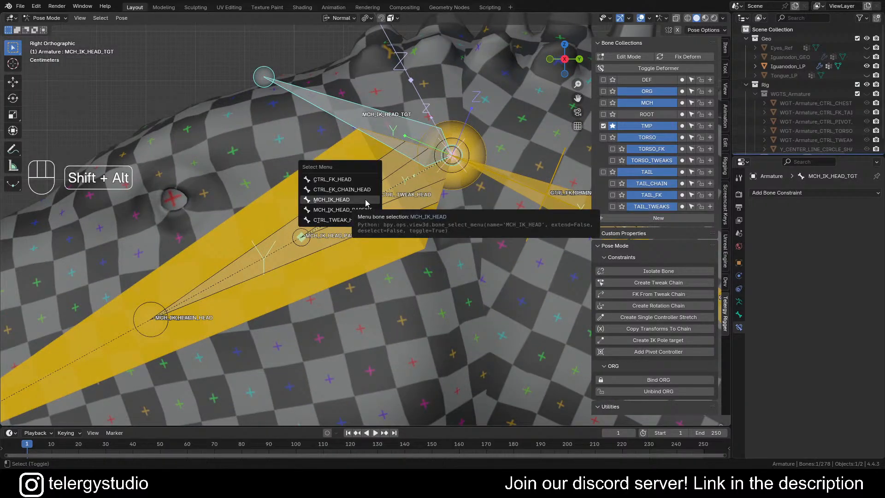
{"action": "left_click", "coordinate": [369, 211]}
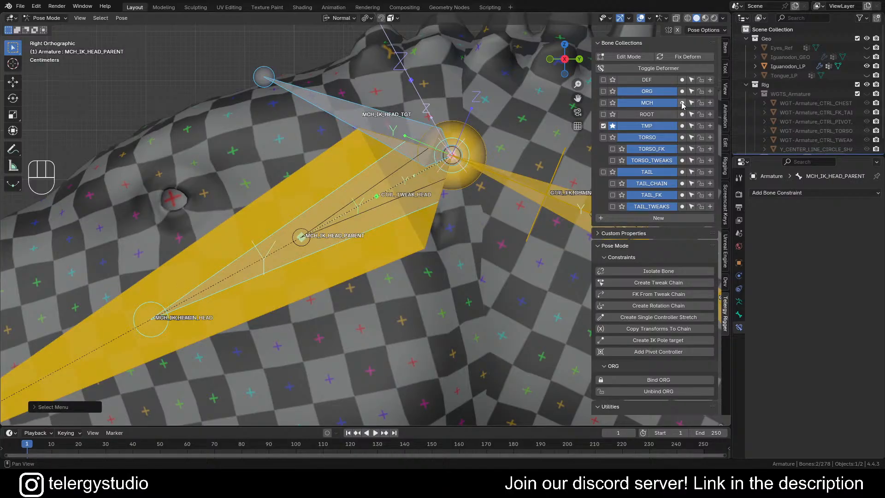
{"action": "left_click", "coordinate": [682, 104]}
{"action": "left_click", "coordinate": [443, 91]}
{"action": "scroll", "coordinate": [442, 91], "scroll_direction": "down", "scroll_amount": 1}
{"action": "middle_click_drag", "start_coordinate": [426, 129], "coordinate": [377, 115], "text": "shift"}
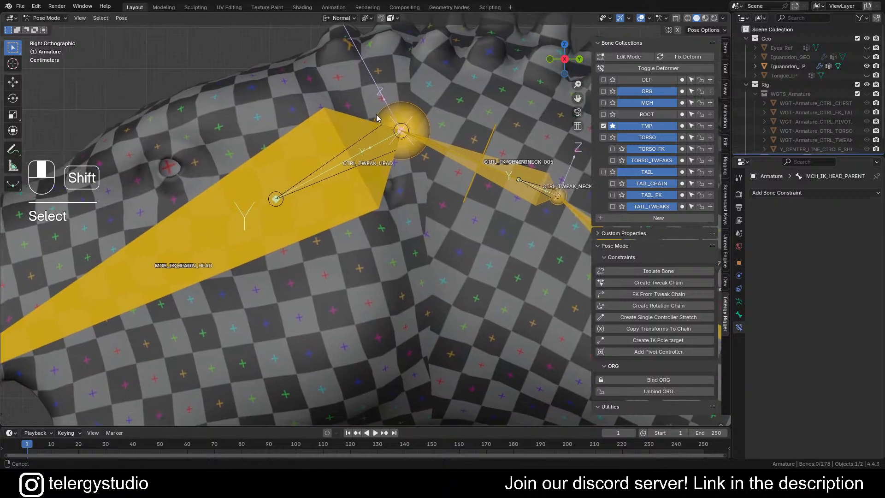
{"action": "scroll", "coordinate": [369, 138], "scroll_direction": "up", "scroll_amount": 2}
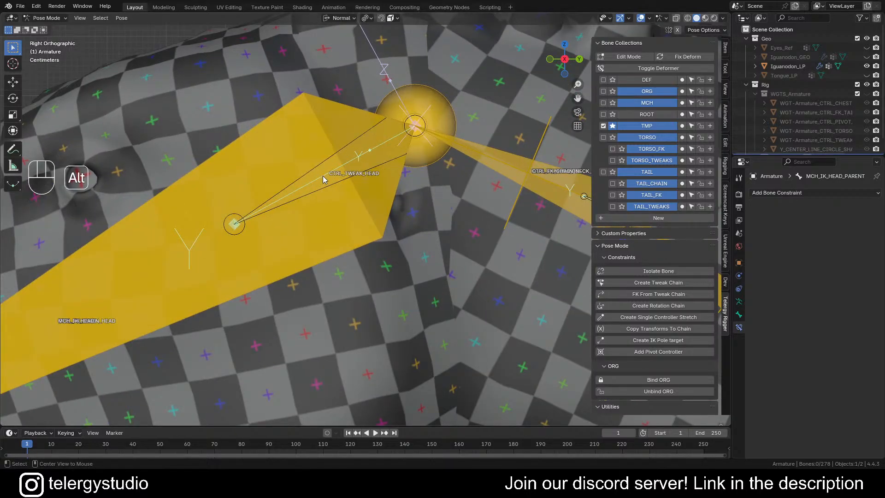
- Switch the armature to Edit Mode and delete the CTRL_FK_HEAD bone from the overlapping head bones
{"action": "scroll", "coordinate": [326, 178], "scroll_direction": "down", "scroll_amount": 4}
{"action": "middle_click_drag", "start_coordinate": [324, 179], "coordinate": [319, 179], "text": "shift"}
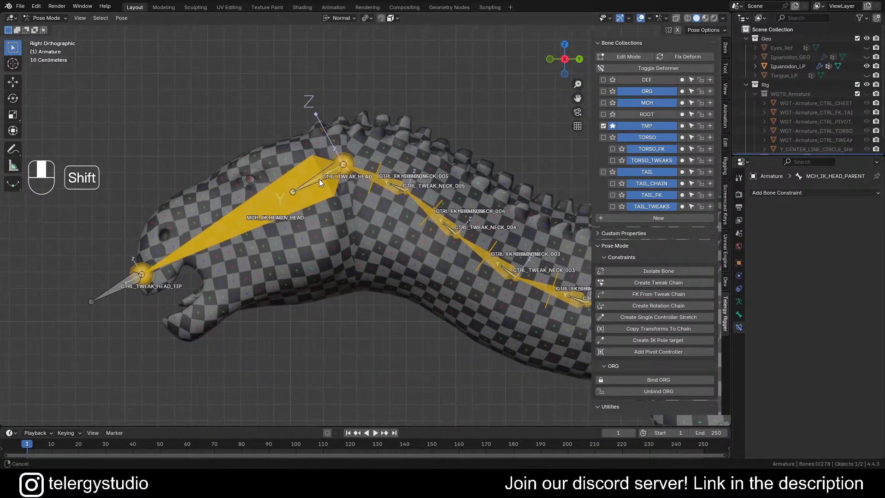
{"action": "scroll", "coordinate": [303, 180], "scroll_direction": "up", "scroll_amount": 2}
{"action": "scroll", "coordinate": [303, 179], "scroll_direction": "up", "scroll_amount": 1}
{"action": "left_click", "coordinate": [326, 183], "text": "alt"}
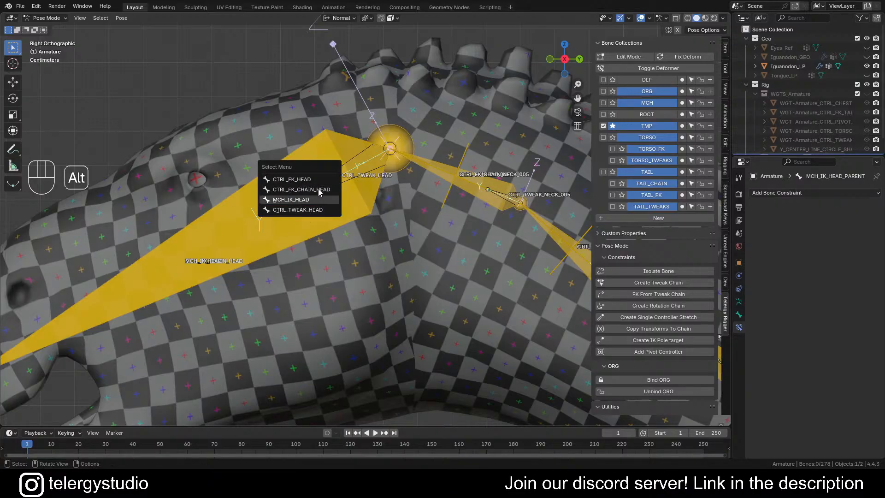
{"action": "left_click", "coordinate": [291, 199]}
{"action": "key", "text": "Tab"}
{"action": "scroll", "coordinate": [224, 208], "scroll_direction": "up", "scroll_amount": 1}
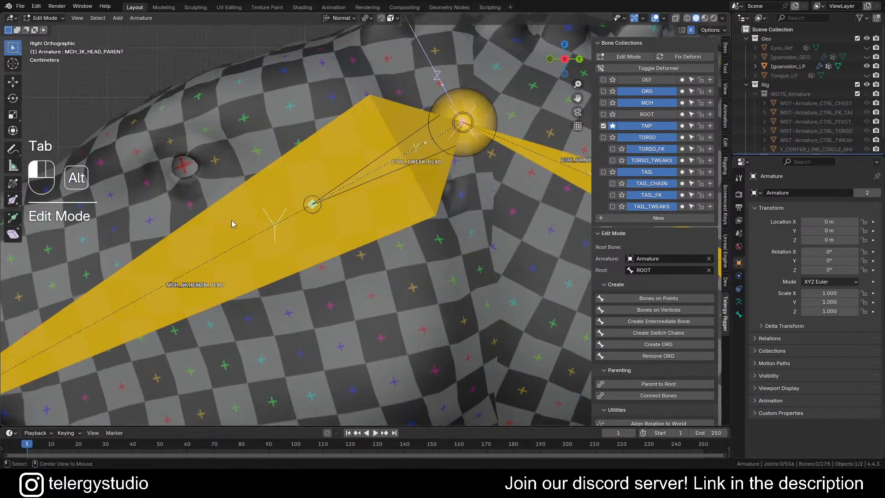
{"action": "left_click", "coordinate": [236, 223], "text": "alt"}
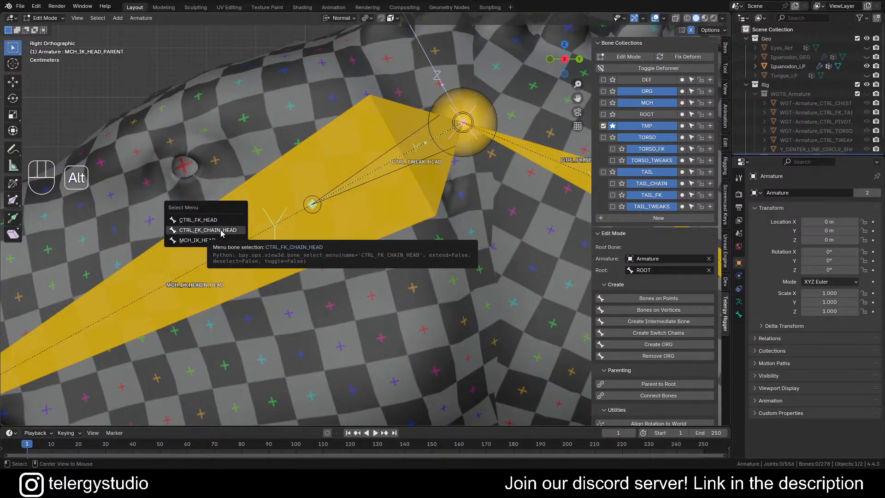
{"action": "left_click", "coordinate": [224, 220]}
{"action": "key", "text": "x"}
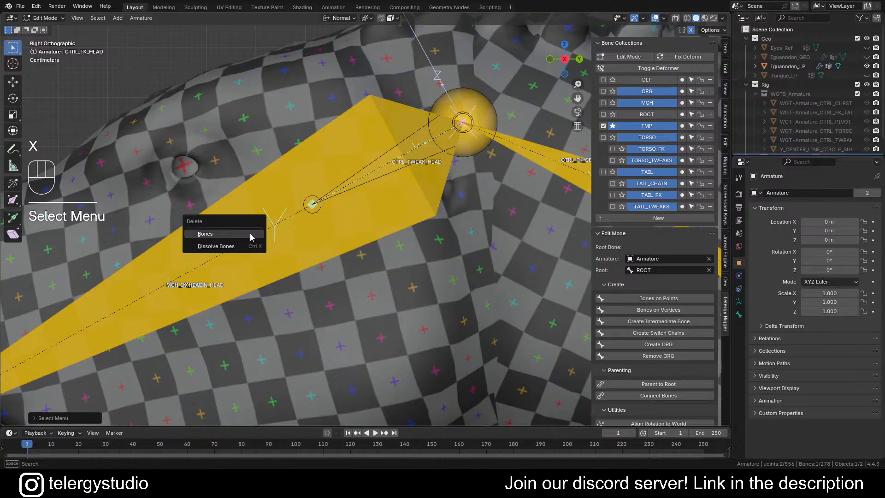
{"action": "left_click", "coordinate": [250, 236]}
- Select the CTRL_FK_CHAIN_HEAD bone, check its name without changing it, and return the armature to Pose Mode
{"action": "left_click", "coordinate": [222, 248], "text": "alt"}
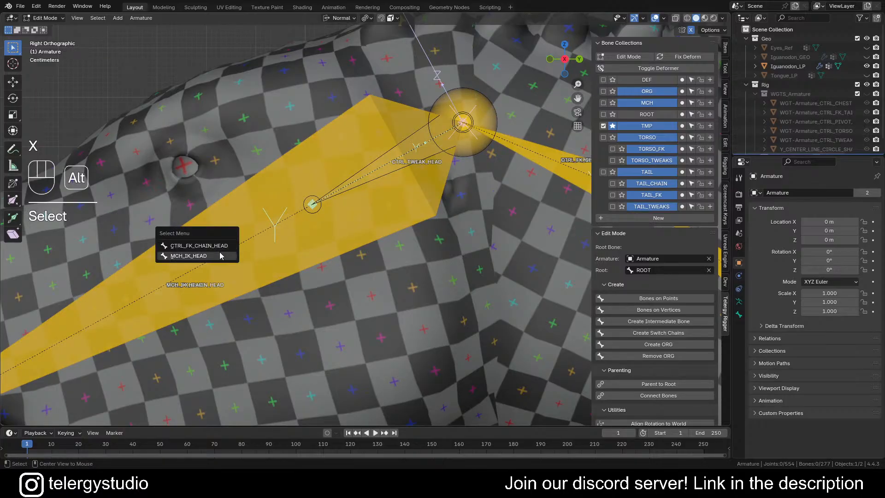
{"action": "left_click", "coordinate": [222, 245]}
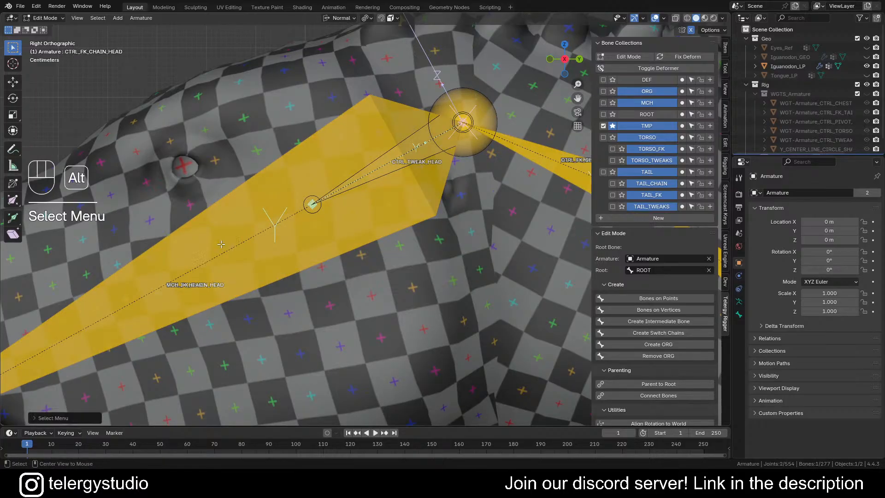
{"action": "key", "text": "F2"}
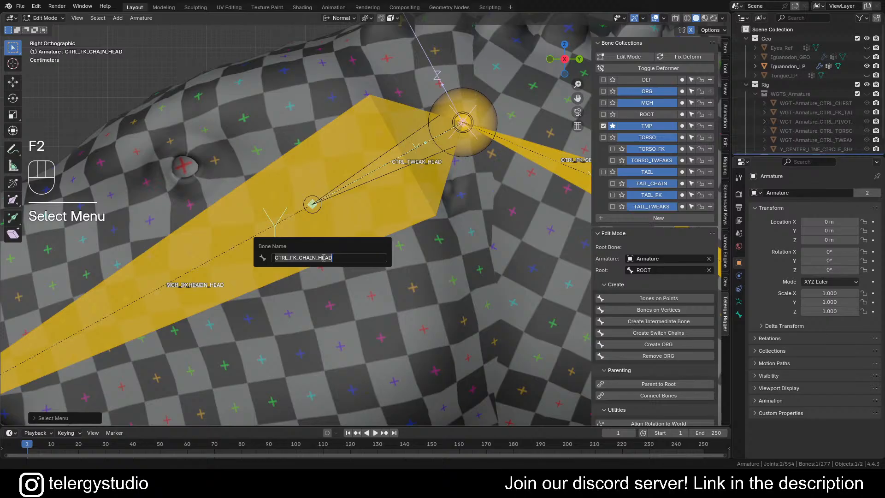
{"action": "key", "text": "Return"}
{"action": "scroll", "coordinate": [298, 228], "scroll_direction": "down", "scroll_amount": 5}
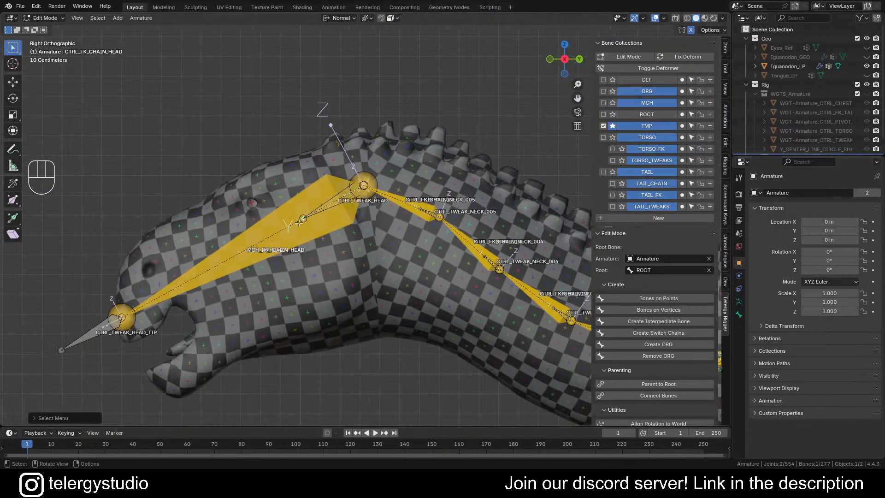
{"action": "middle_click_drag", "start_coordinate": [271, 240], "coordinate": [258, 244], "text": "shift"}
{"action": "scroll", "coordinate": [258, 244], "scroll_direction": "up", "scroll_amount": 4}
{"action": "left_click", "coordinate": [260, 243], "text": "alt"}
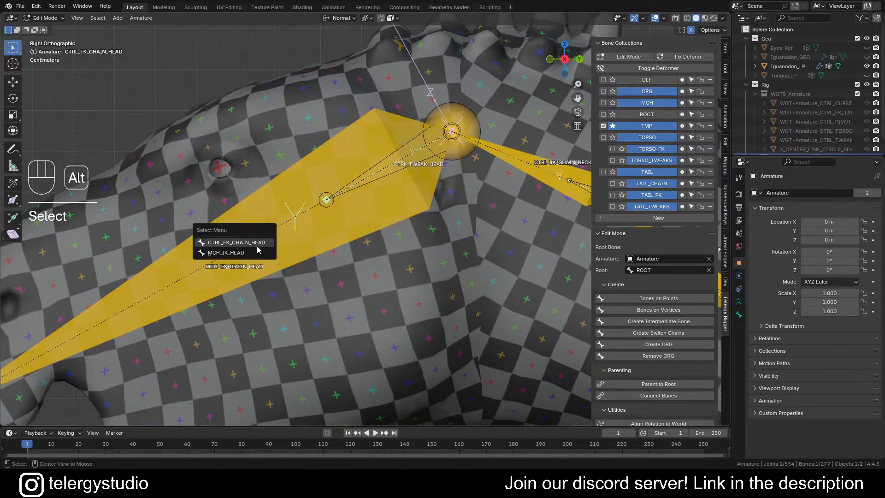
{"action": "key", "text": "Tab"}
- Select the visible bones whose names contain CTRL_FK_CHAIN and hide all the other bones
{"action": "scroll", "coordinate": [337, 256], "scroll_direction": "down", "scroll_amount": 6}
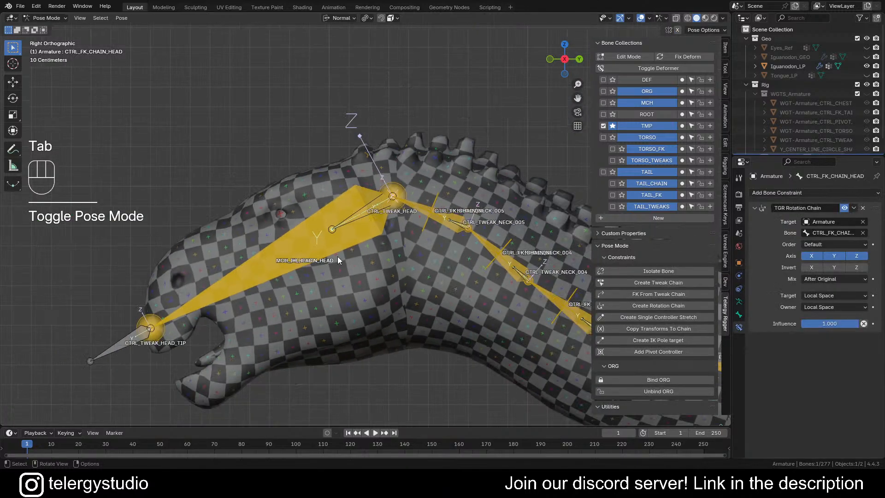
{"action": "middle_click_drag", "start_coordinate": [415, 248], "coordinate": [235, 213], "text": "shift"}
{"action": "scroll", "coordinate": [441, 291], "scroll_direction": "up", "scroll_amount": 3}
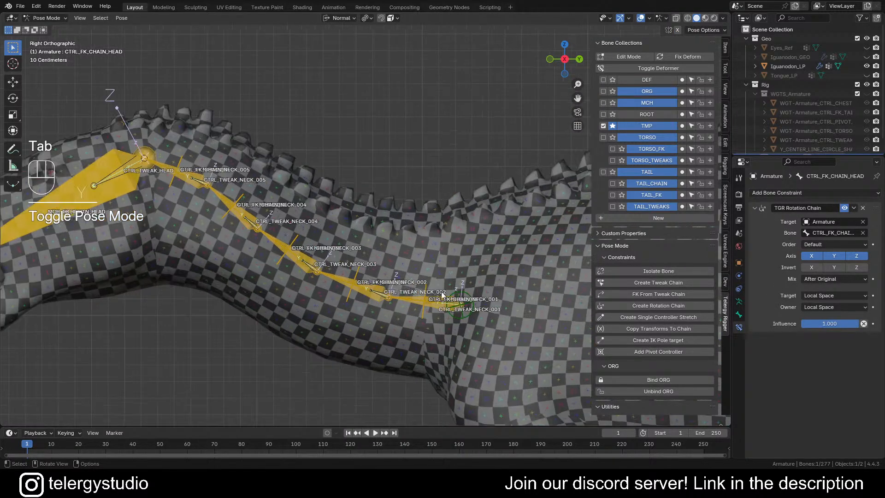
{"action": "left_click", "coordinate": [429, 276]}
{"action": "scroll", "coordinate": [434, 280], "scroll_direction": "up", "scroll_amount": 1}
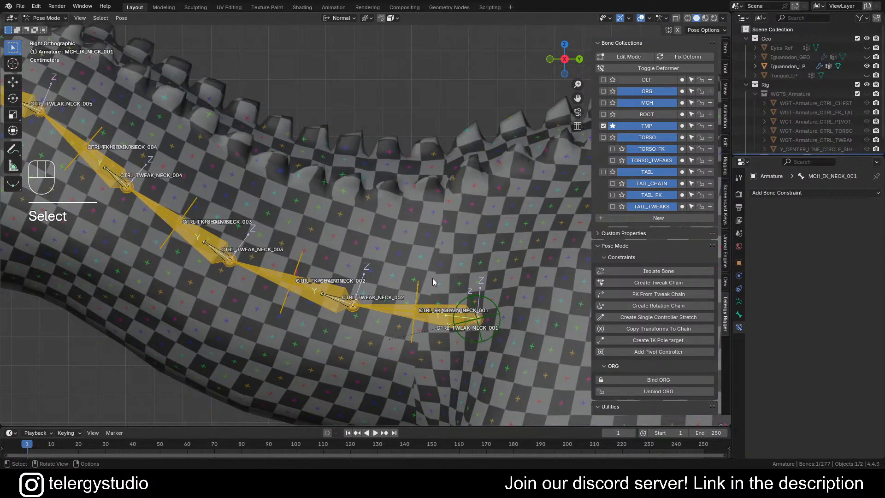
{"action": "left_click", "coordinate": [395, 308]}
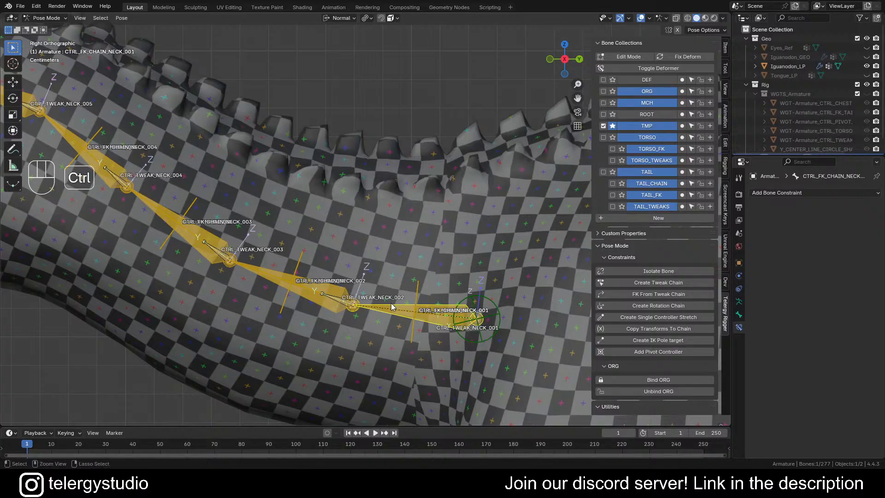
{"action": "key", "text": "ctrl+f"}
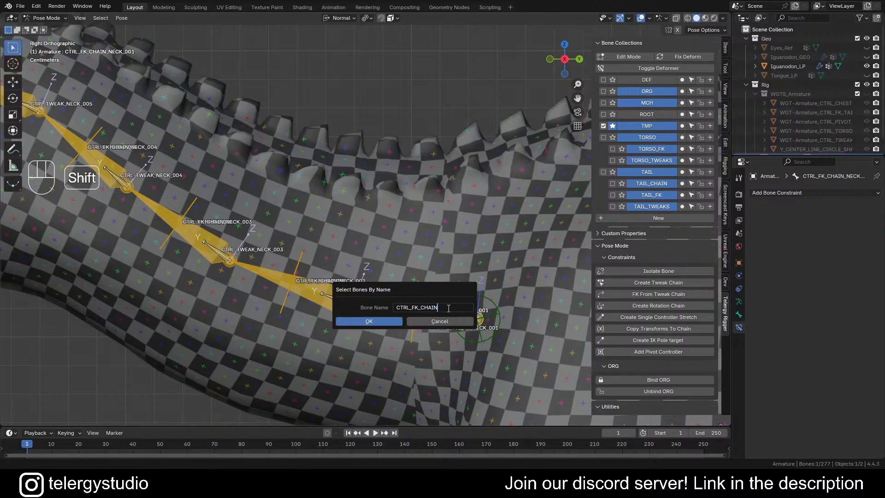
{"action": "key", "text": "Return"}
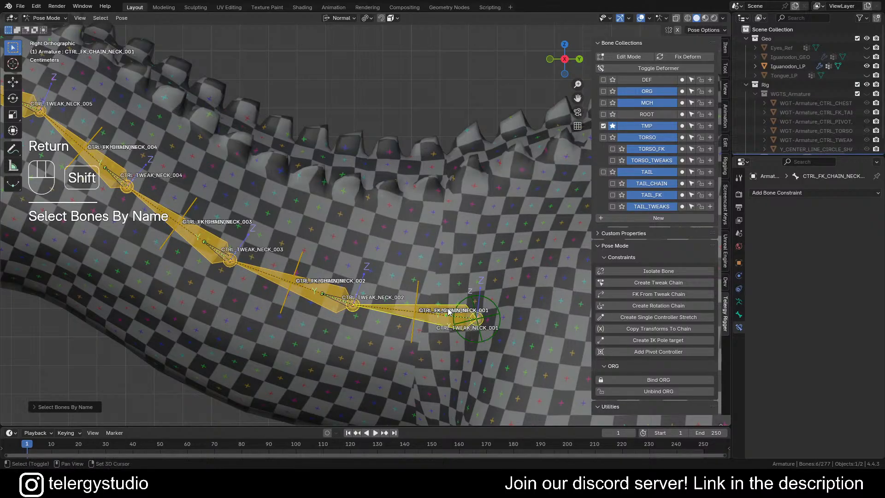
{"action": "key", "text": "shift+h"}
{"action": "scroll", "coordinate": [305, 239], "scroll_direction": "down", "scroll_amount": 6}
{"action": "middle_click_drag", "start_coordinate": [160, 202], "coordinate": [248, 207], "text": "shift"}
{"action": "scroll", "coordinate": [248, 207], "scroll_direction": "up", "scroll_amount": 4}
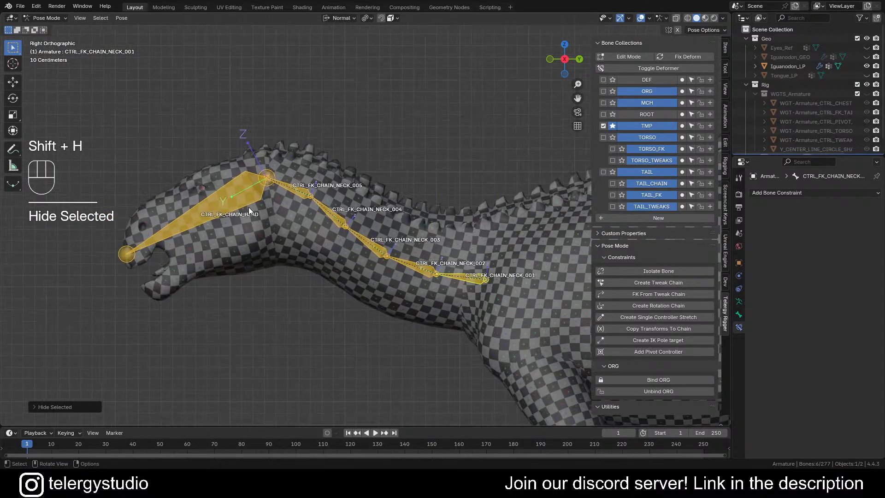
- Deselect the head bone, make CTRL_FK_CHAIN_NECK_001 active, and assign it the Y_CENTER_LINE_CIRCLE custom shape object
{"action": "left_click_drag", "start_coordinate": [217, 205], "coordinate": [233, 231], "text": "ctrl"}
{"action": "middle_click_drag", "start_coordinate": [279, 180], "coordinate": [255, 199], "text": "shift"}
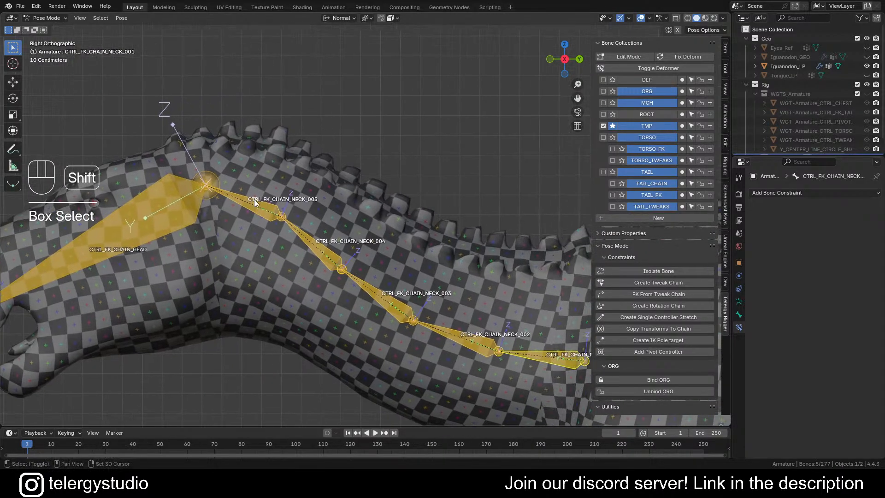
{"action": "left_click", "coordinate": [525, 355], "text": "shift"}
{"action": "left_click", "coordinate": [547, 356], "text": "shift"}
{"action": "left_click", "coordinate": [739, 315]}
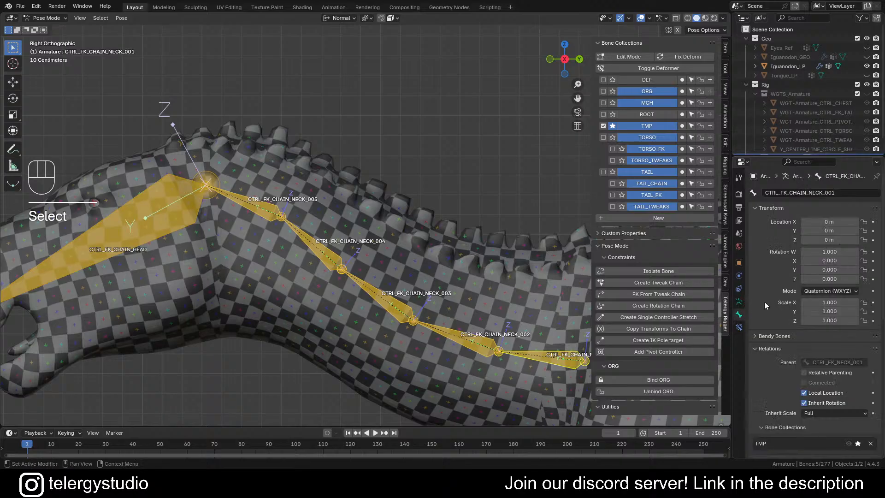
{"action": "scroll", "coordinate": [821, 299], "scroll_direction": "down", "scroll_amount": 10}
{"action": "left_click", "coordinate": [825, 321]}
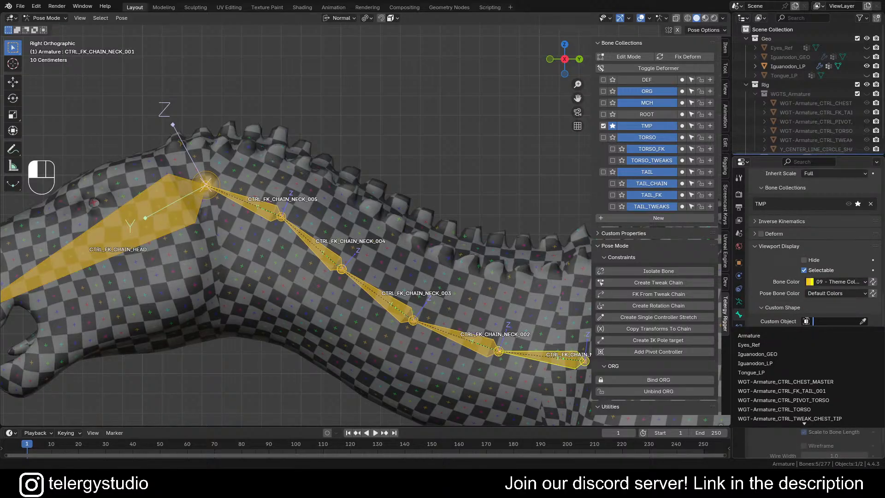
{"action": "scroll", "coordinate": [792, 397], "scroll_direction": "down", "scroll_amount": 3}
{"action": "left_click", "coordinate": [778, 420]}
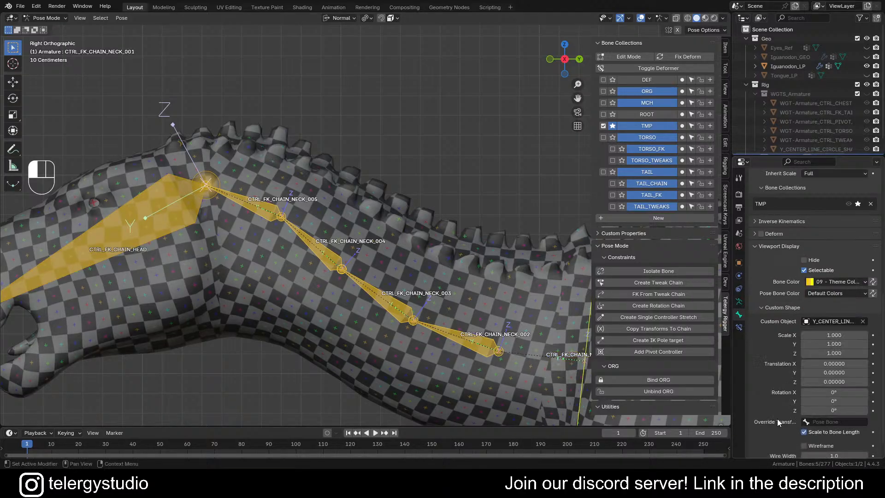
- Copy the custom shape object of CTRL_FK_CHAIN_NECK_001 to the other selected neck chain bones
{"action": "scroll", "coordinate": [441, 325], "scroll_direction": "down", "scroll_amount": 3}
{"action": "middle_click_drag", "start_coordinate": [441, 325], "coordinate": [414, 283], "text": "shift"}
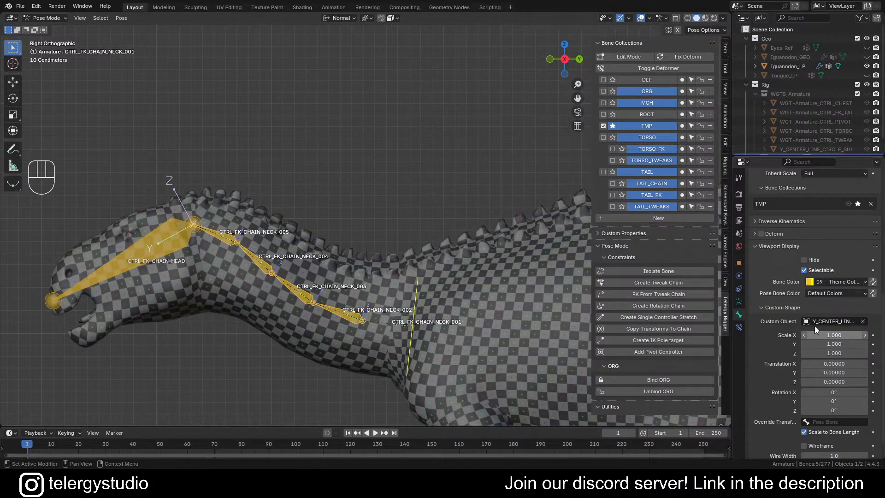
{"action": "right_click", "coordinate": [836, 320]}
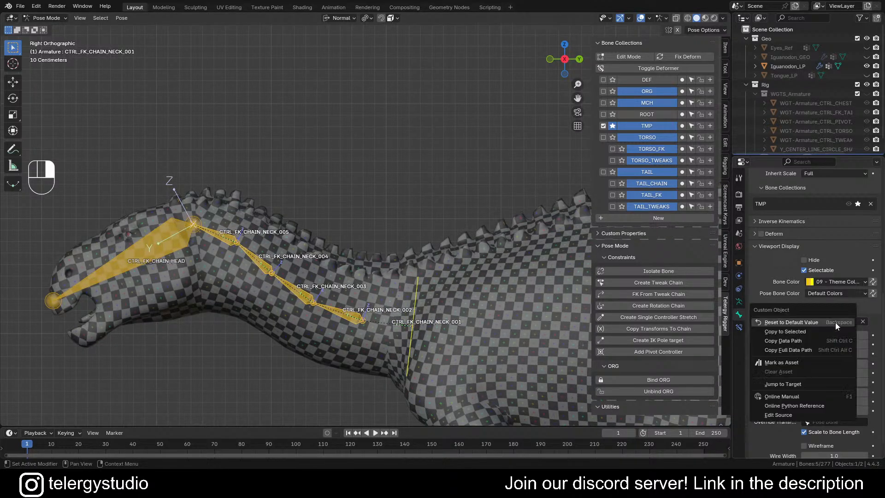
{"action": "left_click", "coordinate": [798, 331]}
{"action": "middle_click_drag", "start_coordinate": [392, 274], "coordinate": [350, 264]}
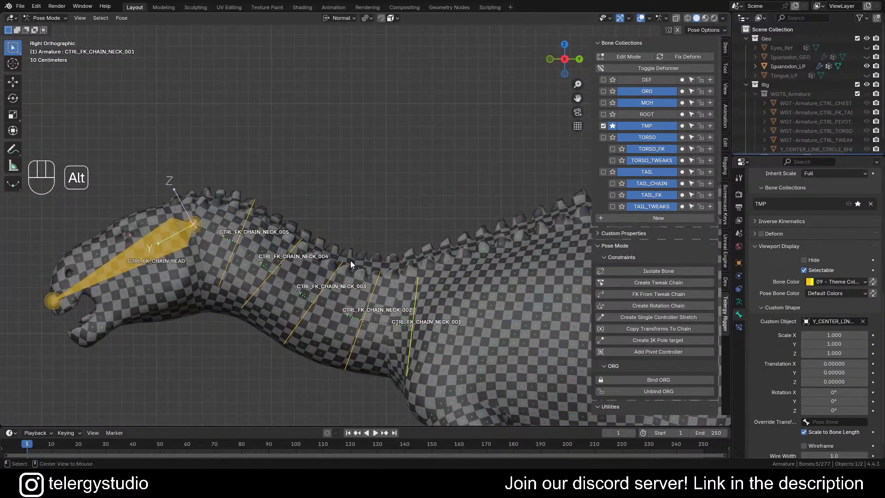
{"action": "mouse_move", "coordinate": [292, 275]}
{"action": "middle_mouse_down"}
{"action": "mouse_move", "coordinate": [421, 297]}
{"action": "mouse_move", "coordinate": [479, 347]}
{"action": "mouse_move", "coordinate": [300, 322]}
{"action": "mouse_move", "coordinate": [278, 279]}
{"action": "middle_mouse_up"}
- Reveal the hidden neck and head bones and clear the selection
{"action": "key", "text": "alt+h"}
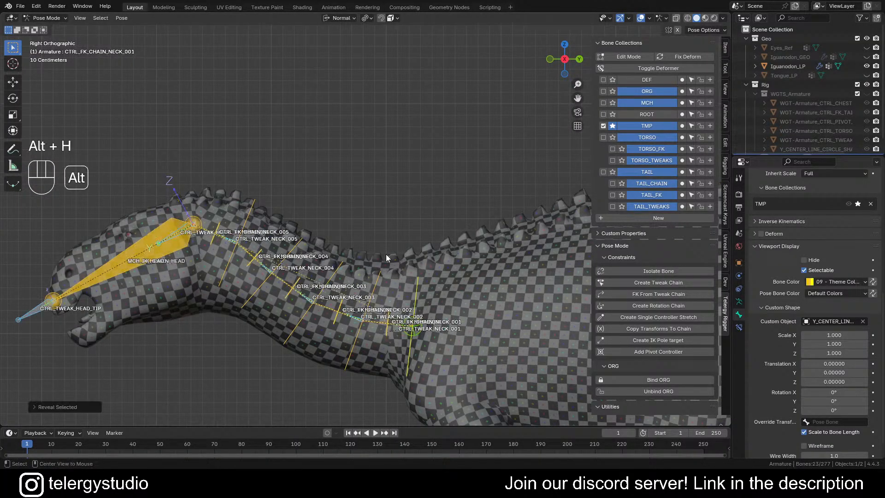
{"action": "key", "text": "alt+a"}
{"action": "scroll", "coordinate": [318, 261], "scroll_direction": "up", "scroll_amount": 2}
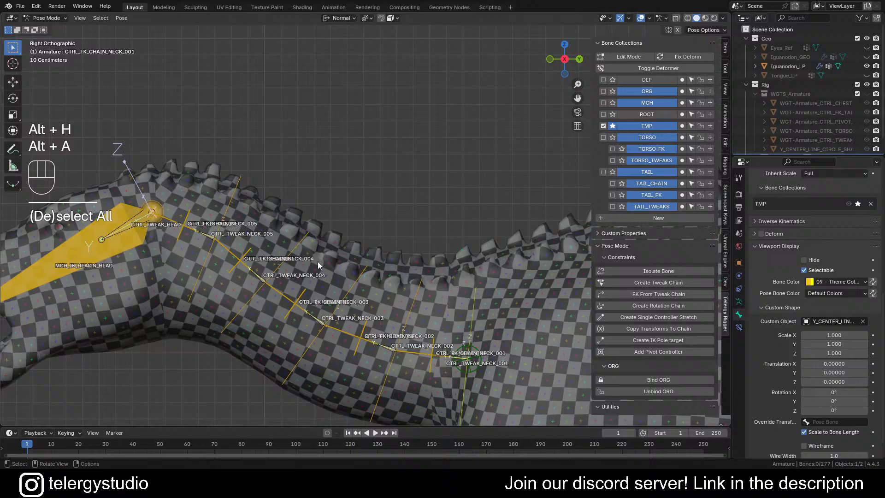
{"action": "left_click", "coordinate": [298, 297]}
{"action": "mouse_move", "coordinate": [398, 259]}
{"action": "middle_mouse_down"}
{"action": "mouse_move", "coordinate": [256, 276]}
{"action": "mouse_move", "coordinate": [206, 268]}
{"action": "mouse_move", "coordinate": [189, 291]}
{"action": "mouse_move", "coordinate": [276, 295]}
{"action": "mouse_move", "coordinate": [362, 260]}
{"action": "mouse_move", "coordinate": [397, 263]}
{"action": "middle_mouse_up"}
{"action": "scroll", "coordinate": [396, 262], "scroll_direction": "down", "scroll_amount": 3}
{"action": "middle_click_drag", "start_coordinate": [332, 264], "coordinate": [342, 243], "text": "shift"}
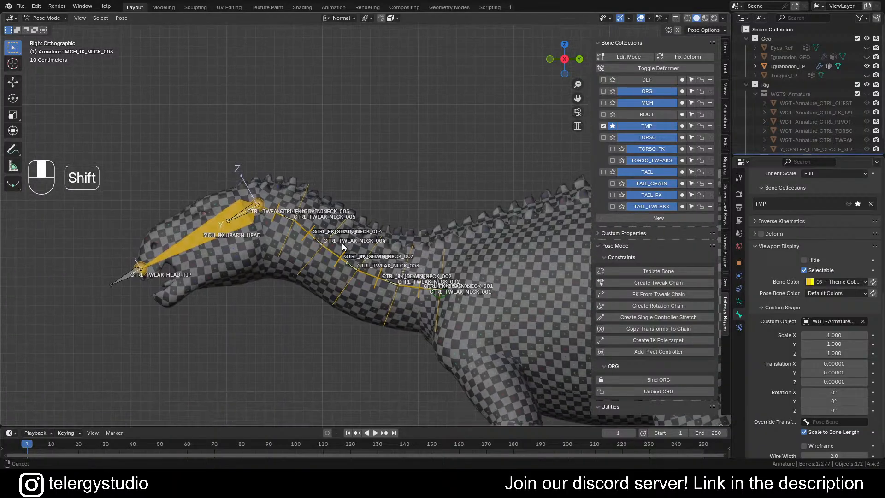
- Select the neck and head bones whose names contain TWEAK
{"action": "scroll", "coordinate": [406, 291], "scroll_direction": "up", "scroll_amount": 4}
{"action": "scroll", "coordinate": [394, 283], "scroll_direction": "up", "scroll_amount": 2}
{"action": "scroll", "coordinate": [468, 294], "scroll_direction": "up", "scroll_amount": 1}
{"action": "middle_click_drag", "start_coordinate": [484, 287], "coordinate": [419, 279], "text": "shift"}
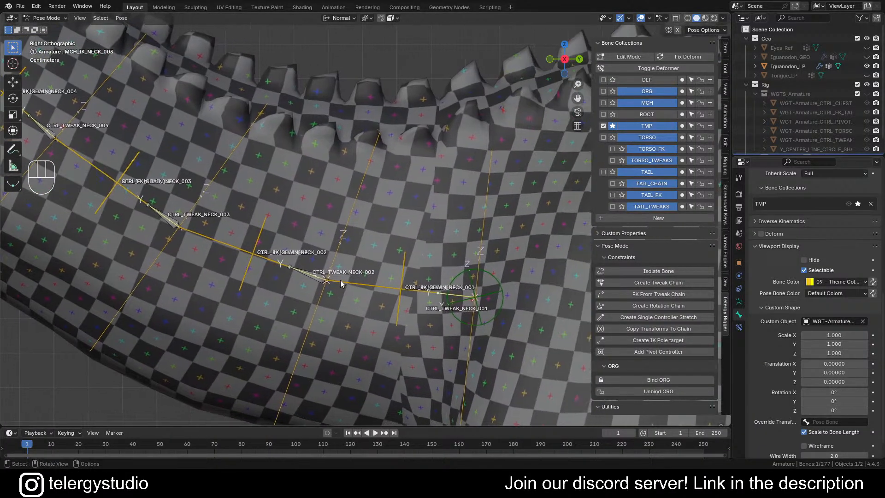
{"action": "scroll", "coordinate": [339, 282], "scroll_direction": "up", "scroll_amount": 2}
{"action": "left_click", "coordinate": [328, 281]}
{"action": "scroll", "coordinate": [328, 281], "scroll_direction": "down", "scroll_amount": 4}
{"action": "middle_click_drag", "start_coordinate": [310, 263], "coordinate": [427, 279], "text": "shift"}
{"action": "scroll", "coordinate": [362, 259], "scroll_direction": "up", "scroll_amount": 5}
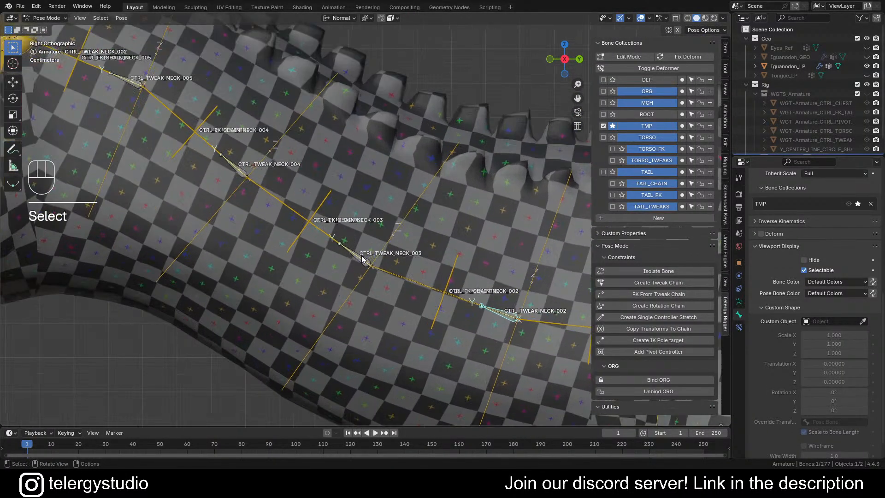
{"action": "scroll", "coordinate": [364, 249], "scroll_direction": "down", "scroll_amount": 5}
{"action": "middle_click_drag", "start_coordinate": [296, 190], "coordinate": [382, 245], "text": "shift"}
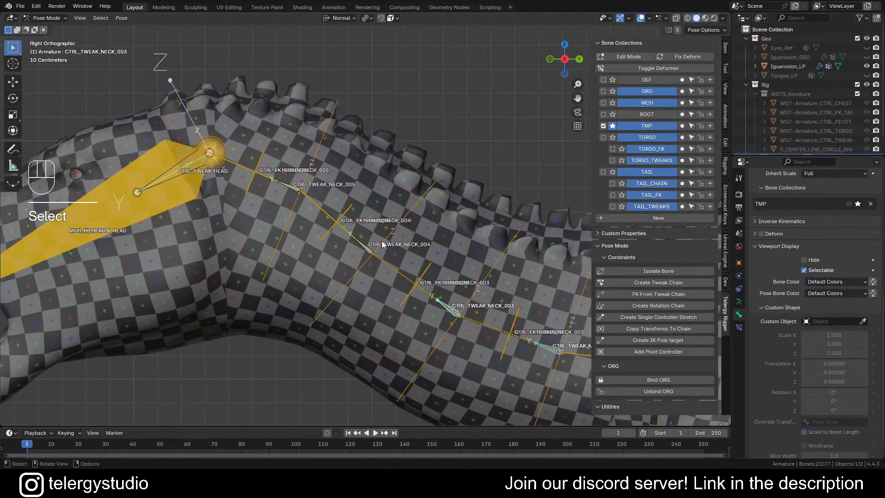
{"action": "key", "text": "ctrl+f"}
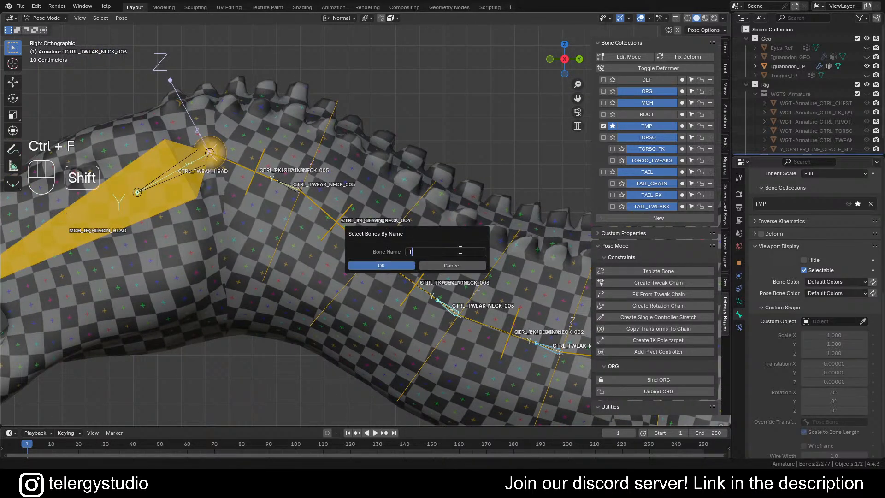
{"action": "type", "text": "K"}
{"action": "key", "text": "Return"}
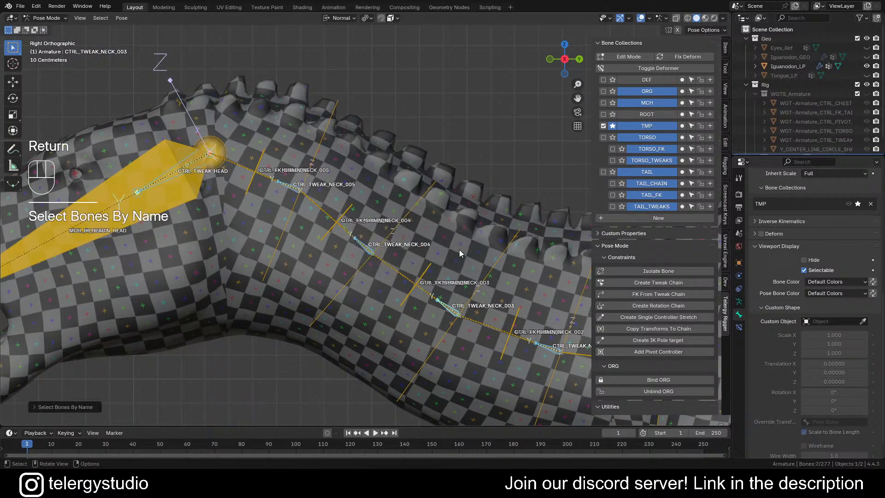
- Make CTRL_TWEAK_NECK_001 the active bone and copy its bone shape to the other selected tweak bones
{"action": "scroll", "coordinate": [439, 233], "scroll_direction": "down", "scroll_amount": 5}
{"action": "scroll", "coordinate": [479, 249], "scroll_direction": "up", "scroll_amount": 4}
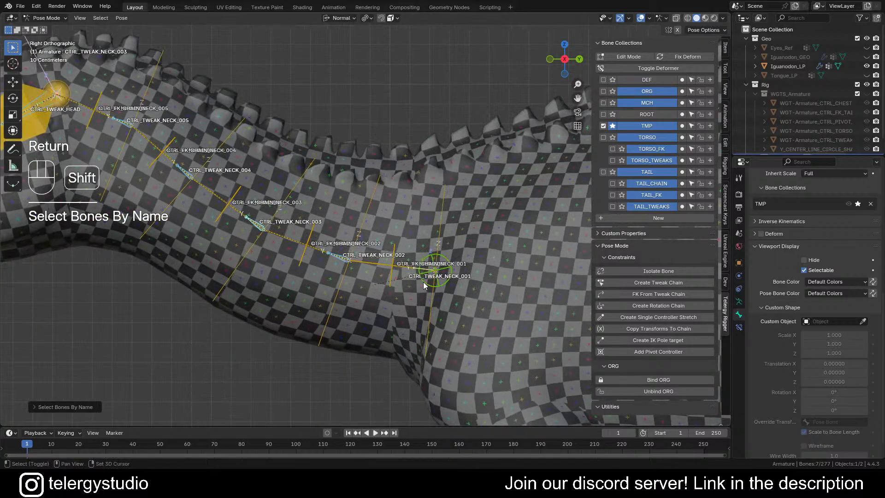
{"action": "left_click", "coordinate": [425, 284], "text": "shift"}
{"action": "key", "text": "ctrl+c"}
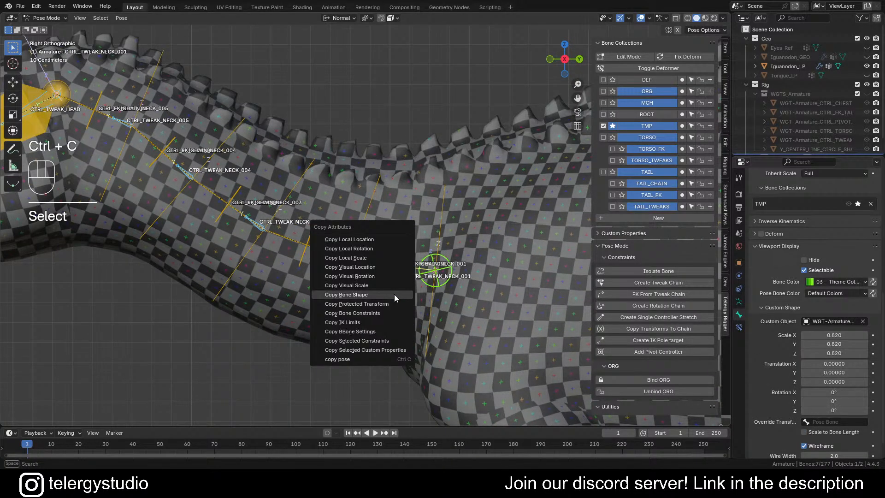
{"action": "left_click", "coordinate": [394, 294]}
{"action": "scroll", "coordinate": [375, 292], "scroll_direction": "down", "scroll_amount": 5}
{"action": "middle_click_drag", "start_coordinate": [327, 238], "coordinate": [337, 241], "text": "shift"}
{"action": "scroll", "coordinate": [235, 203], "scroll_direction": "up", "scroll_amount": 1}
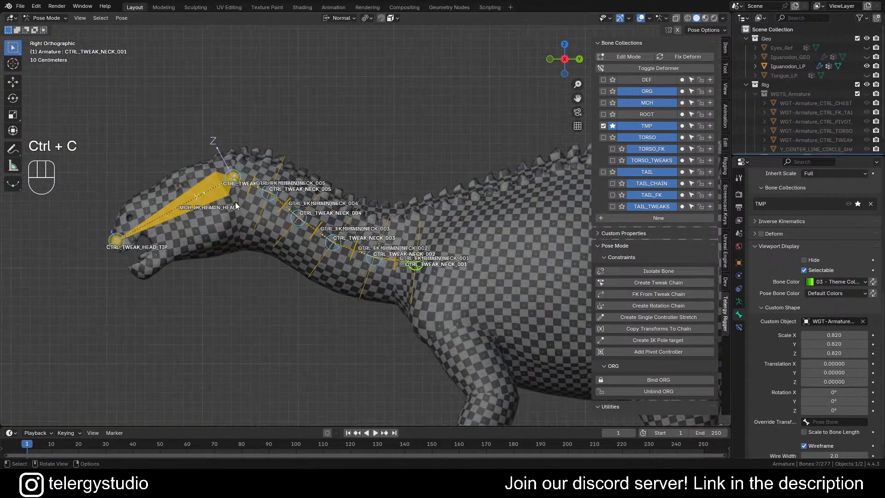
- Copy CTRL_TWEAK_NECK_001's bone color and its wire width of 2.0 to the other selected tweak bones
{"action": "left_click", "coordinate": [873, 281]}
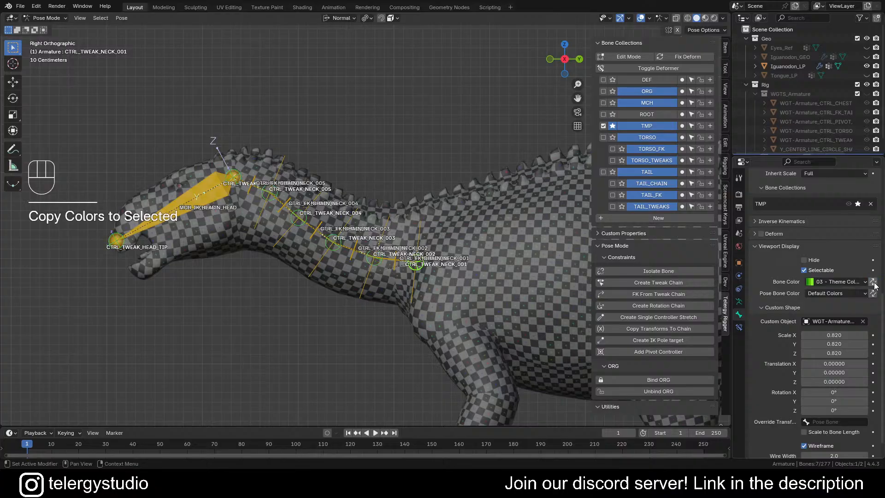
{"action": "scroll", "coordinate": [850, 396], "scroll_direction": "down", "scroll_amount": 1}
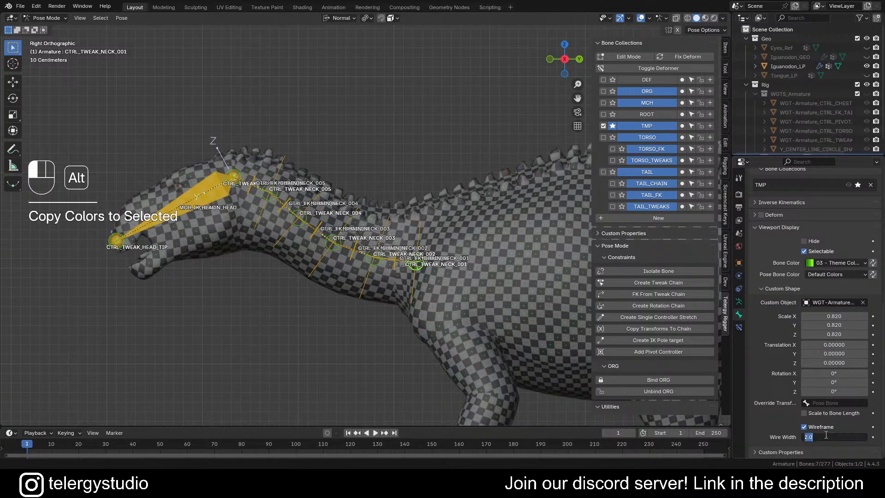
{"action": "key", "text": "alt+Return"}
{"action": "scroll", "coordinate": [277, 235], "scroll_direction": "up", "scroll_amount": 4}
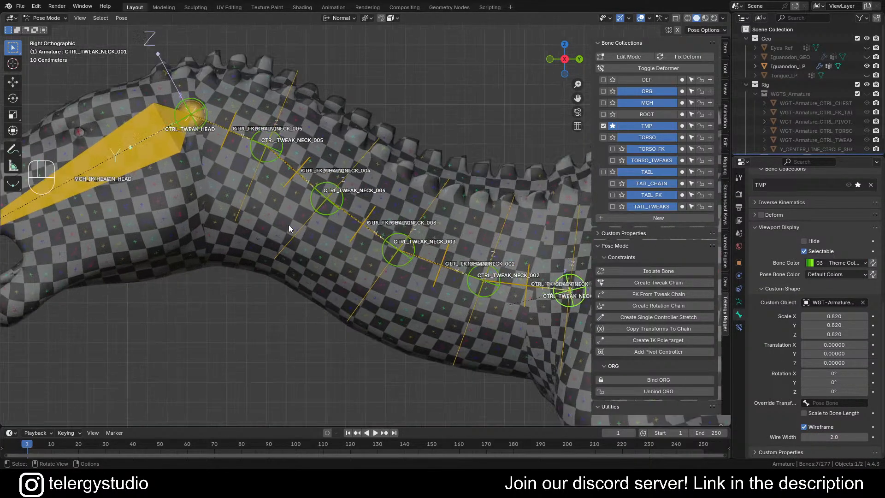
{"action": "scroll", "coordinate": [289, 225], "scroll_direction": "up", "scroll_amount": 1}
{"action": "scroll", "coordinate": [413, 245], "scroll_direction": "down", "scroll_amount": 4}
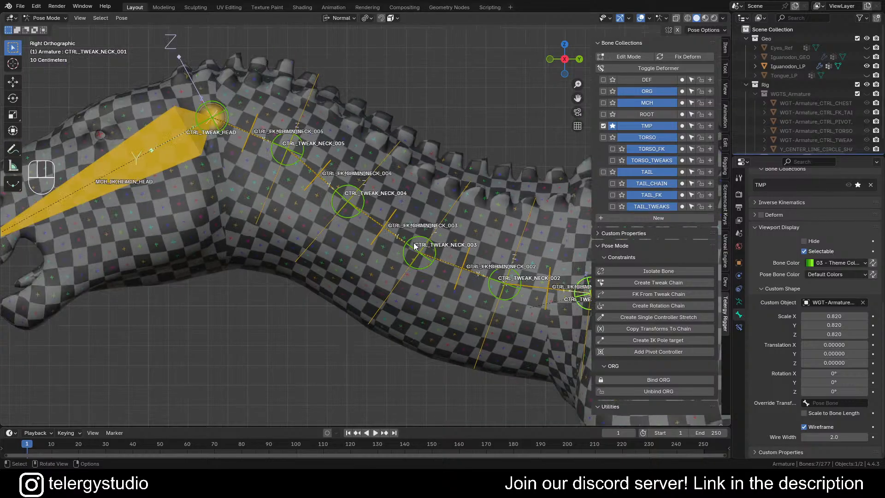
- Create a Circle bone widget for CTRL_FK_CHAIN_HEAD and open the widget mesh for editing
{"action": "middle_click_drag", "start_coordinate": [346, 243], "coordinate": [440, 273], "text": "shift"}
{"action": "scroll", "coordinate": [228, 267], "scroll_direction": "up", "scroll_amount": 4}
{"action": "middle_click_drag", "start_coordinate": [228, 266], "coordinate": [384, 241]}
{"action": "middle_click_drag", "start_coordinate": [458, 278], "coordinate": [202, 256], "text": "shift"}
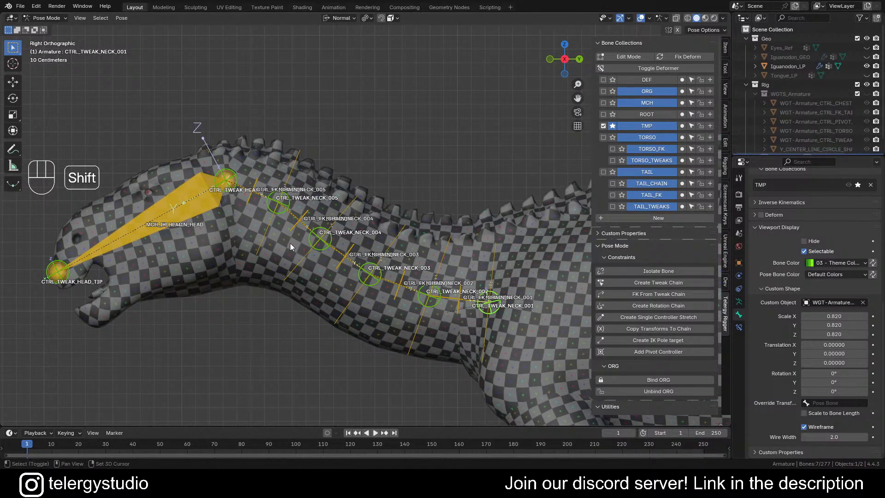
{"action": "middle_click_drag", "start_coordinate": [290, 243], "coordinate": [311, 269], "text": "shift"}
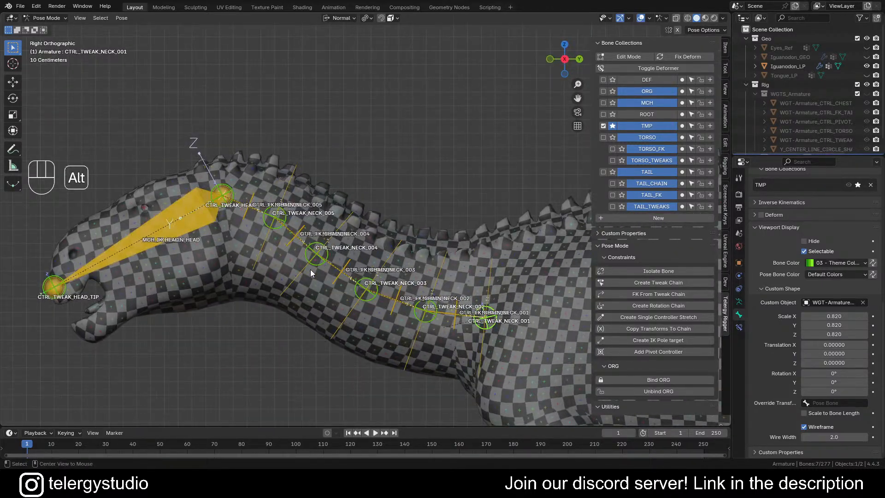
{"action": "middle_click_drag", "start_coordinate": [209, 225], "coordinate": [340, 259], "text": "shift"}
{"action": "scroll", "coordinate": [258, 279], "scroll_direction": "up", "scroll_amount": 4}
{"action": "left_click", "coordinate": [258, 282]}
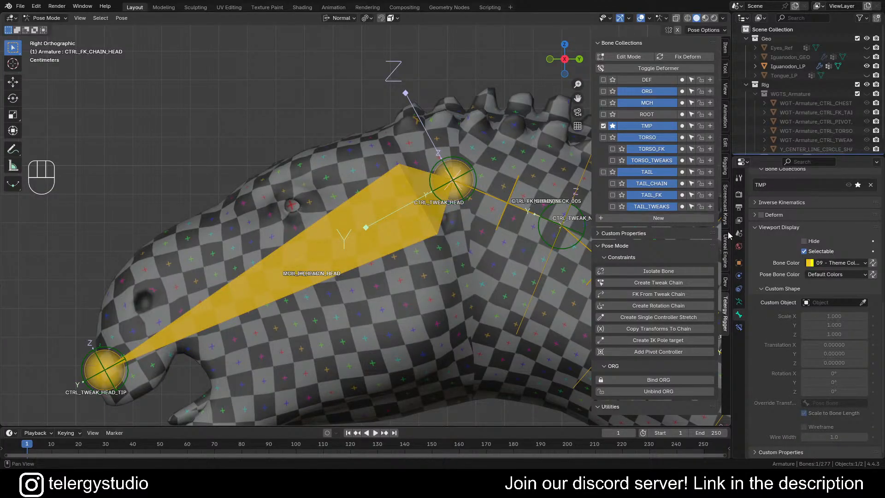
{"action": "left_click", "coordinate": [728, 166]}
{"action": "left_click", "coordinate": [667, 107]}
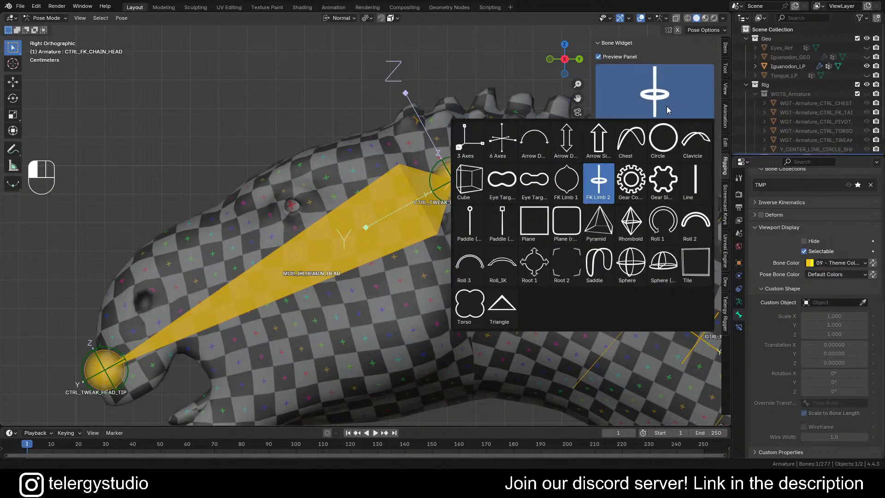
{"action": "left_click", "coordinate": [662, 135]}
{"action": "scroll", "coordinate": [544, 162], "scroll_direction": "down", "scroll_amount": 5}
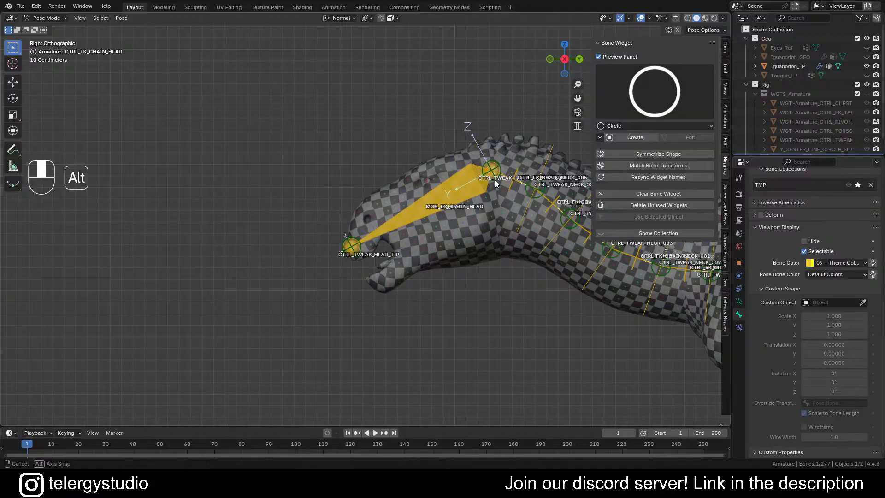
{"action": "left_click", "coordinate": [641, 138]}
{"action": "left_click", "coordinate": [684, 139]}
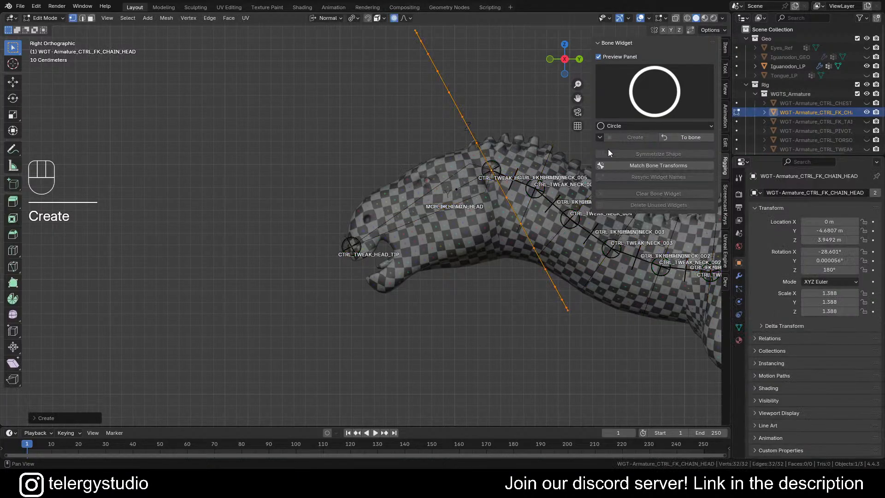
- Rotate the whole circle by about -85° so it lies lengthwise along the head
{"action": "middle_click_drag", "start_coordinate": [607, 149], "coordinate": [506, 180], "text": "shift"}
{"action": "key", "text": "r"}
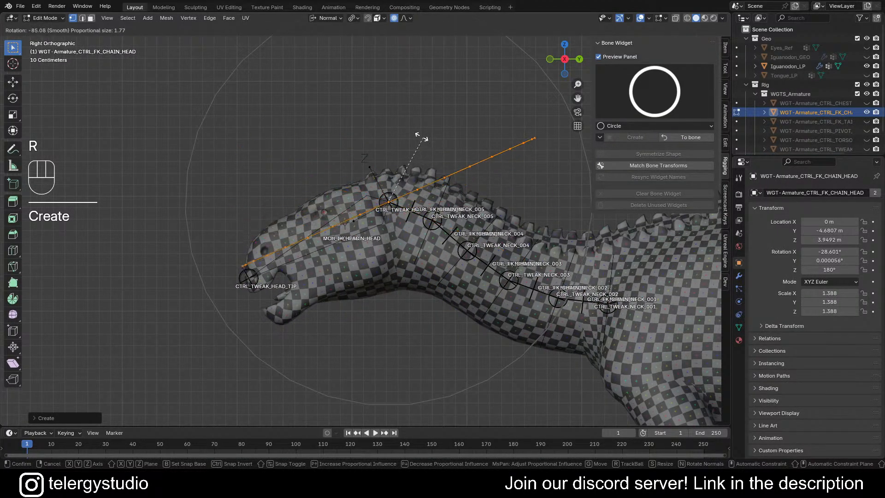
{"action": "left_click", "coordinate": [422, 137]}
{"action": "key", "text": "g"}
{"action": "key", "text": "y"}
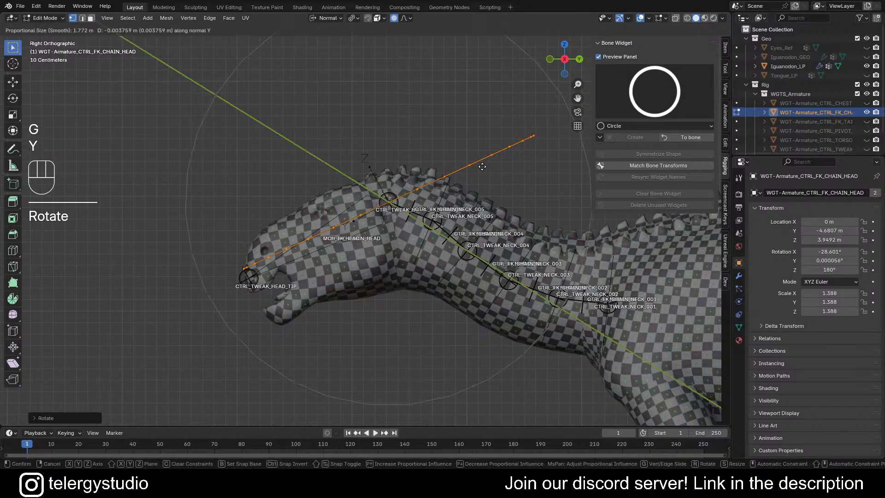
{"action": "right_click", "coordinate": [445, 181]}
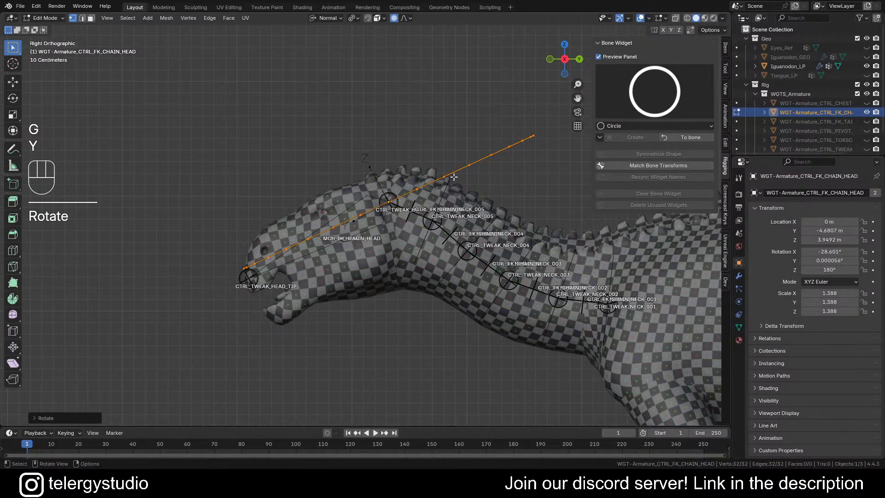
- Set the transform orientation to Local, slide the circle along its local Y axis toward the snout, and align its tilt with the head
{"action": "key", "text": "comma"}
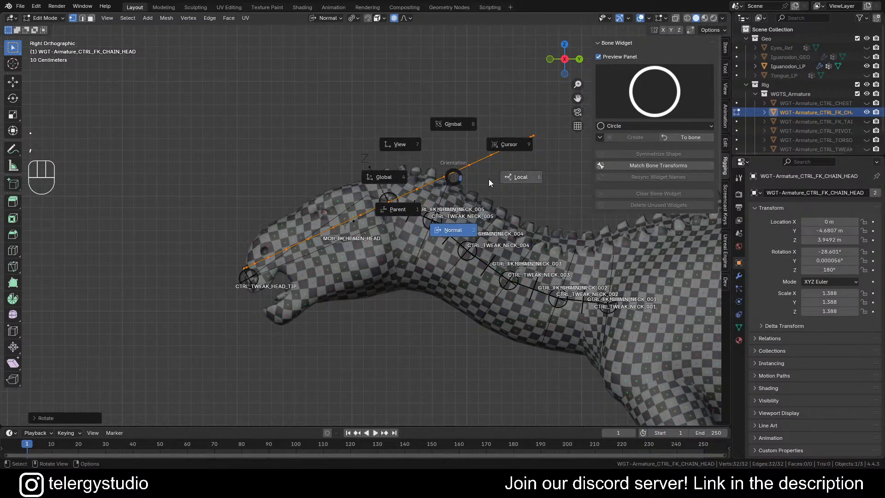
{"action": "left_click", "coordinate": [490, 183]}
{"action": "key", "text": "g"}
{"action": "key", "text": "y"}
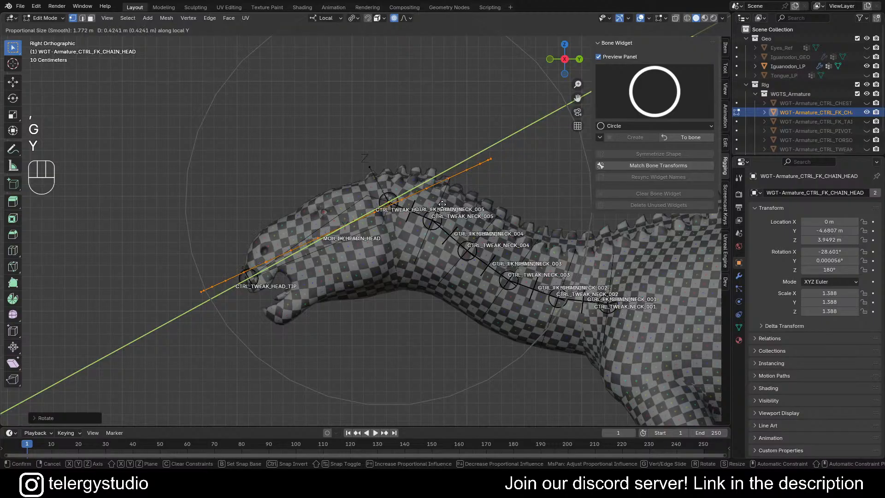
{"action": "left_click", "coordinate": [430, 201]}
{"action": "key", "text": "r"}
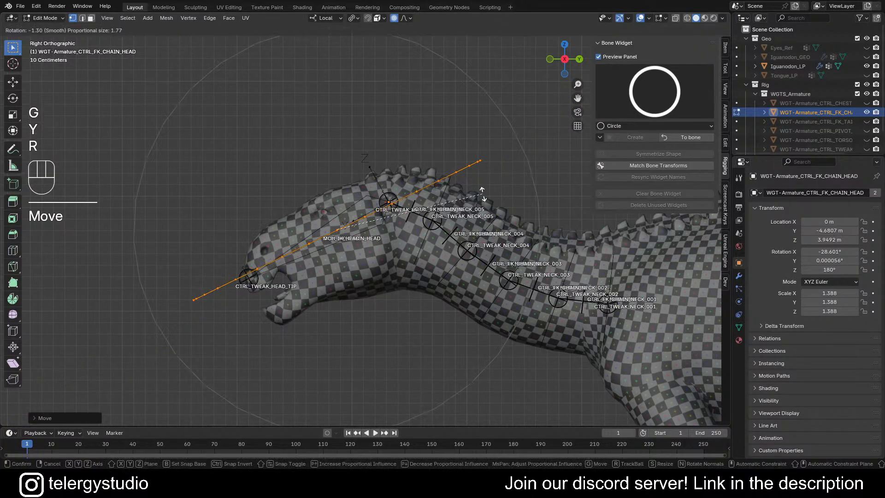
{"action": "left_click", "coordinate": [470, 194]}
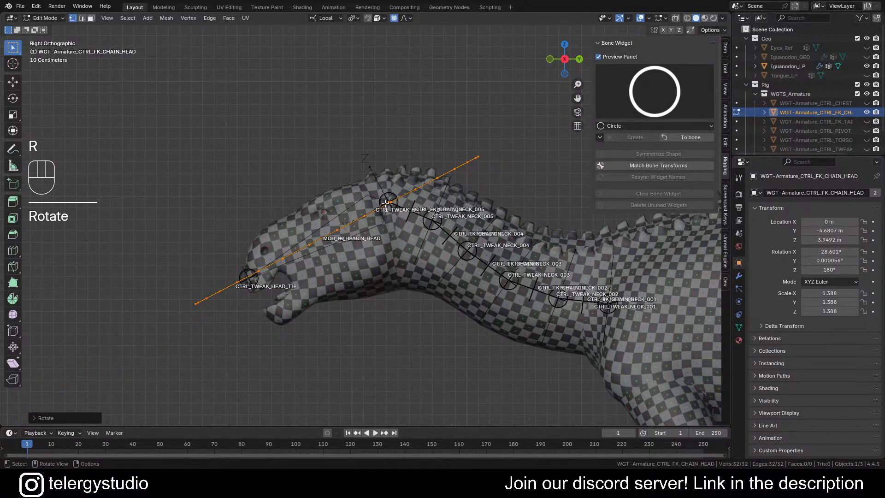
- Scale the circle down to roughly the length of the head
{"action": "scroll", "coordinate": [385, 203], "scroll_direction": "up", "scroll_amount": 1}
{"action": "key", "text": "s"}
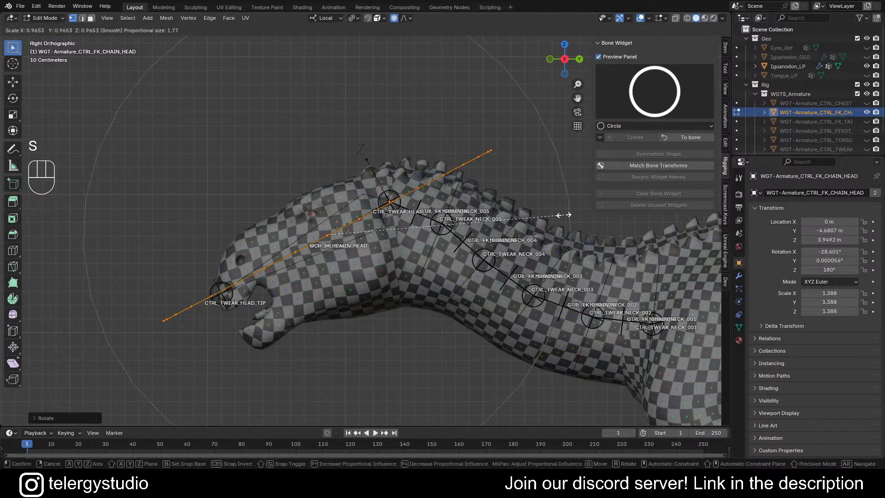
{"action": "left_click", "coordinate": [506, 215]}
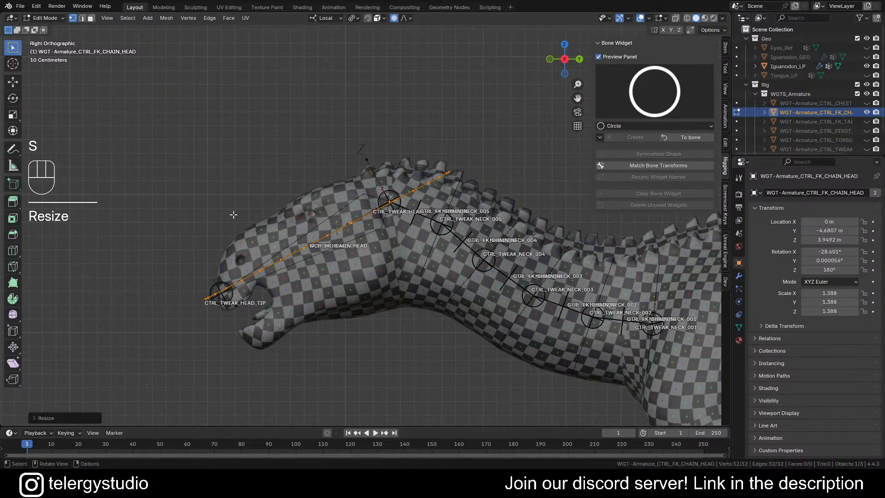
- With X mirroring on, raise the circle's front side vertex above the snout using proportional editing with a size of about 0.83 m
{"action": "scroll", "coordinate": [247, 242], "scroll_direction": "up", "scroll_amount": 3}
{"action": "left_click", "coordinate": [239, 299]}
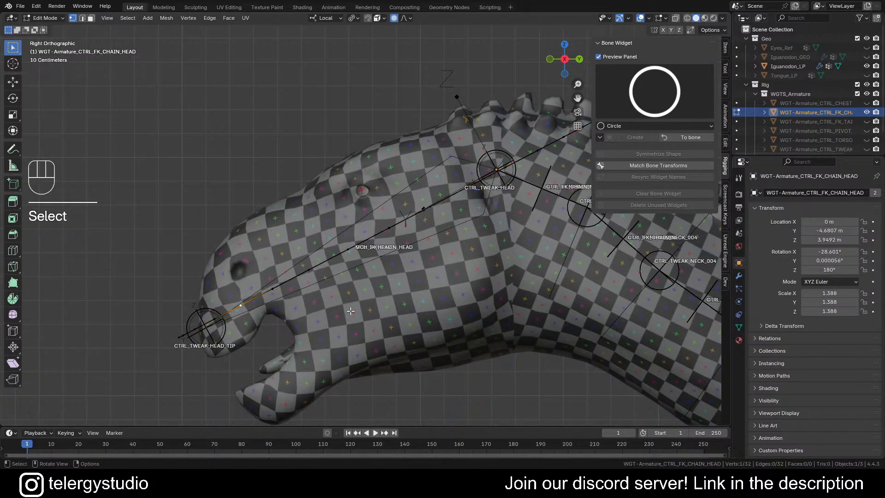
{"action": "key", "text": "g"}
{"action": "right_click", "coordinate": [333, 289]}
{"action": "key", "text": "g"}
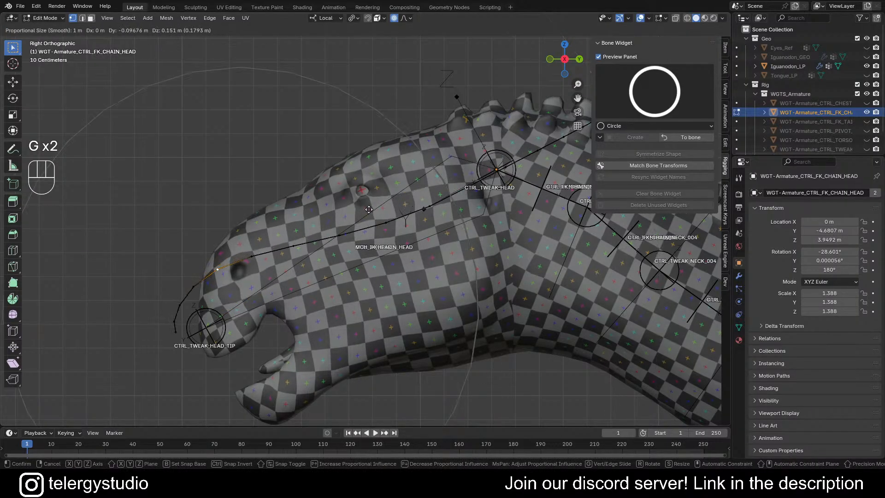
{"action": "scroll", "coordinate": [367, 189], "scroll_direction": "down", "scroll_amount": 1}
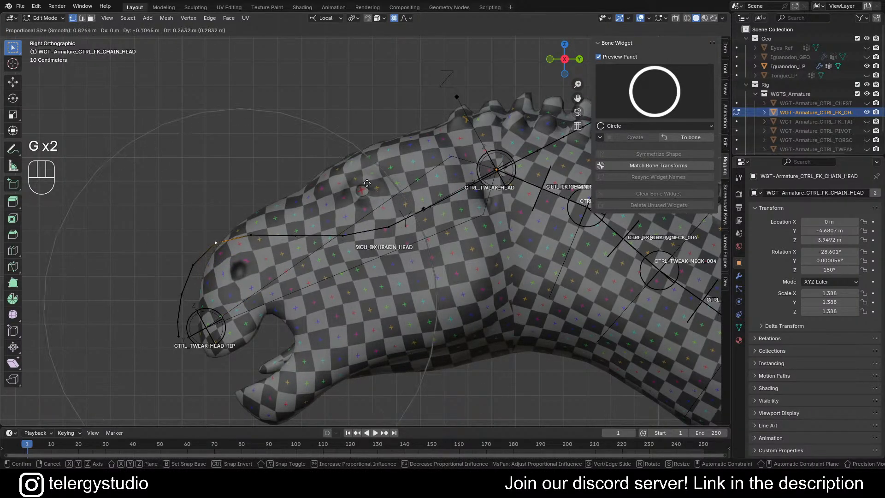
{"action": "left_click", "coordinate": [368, 191]}
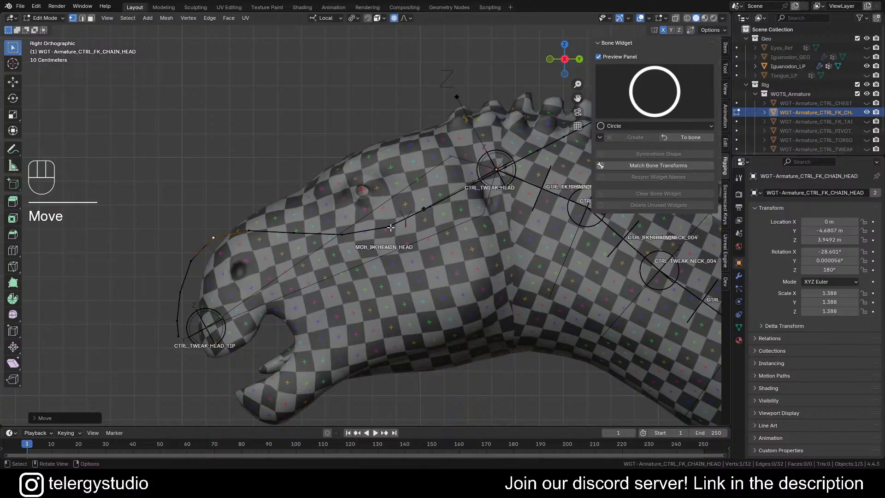
- Lift the circle's middle section above the head, then refine the curve over the forehead using a smaller proportional influence of about 0.42 m
{"action": "key", "text": "g"}
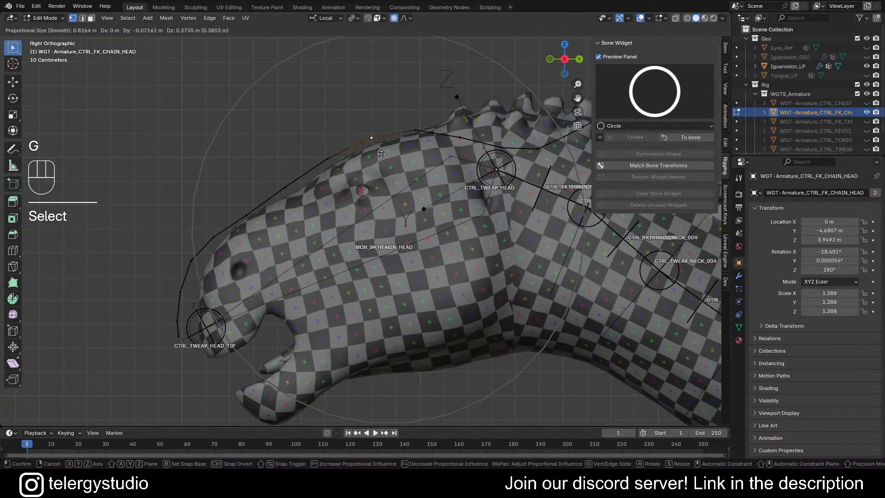
{"action": "left_click", "coordinate": [380, 152]}
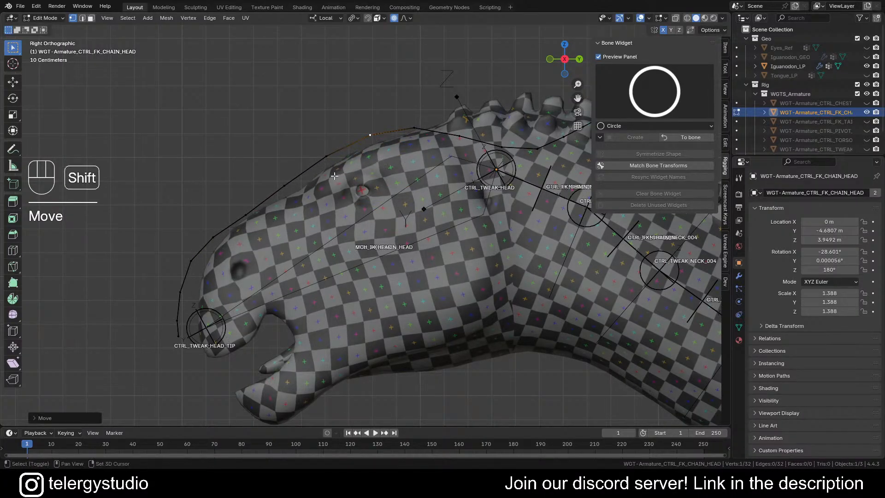
{"action": "middle_click_drag", "start_coordinate": [284, 203], "coordinate": [301, 208], "text": "shift"}
{"action": "left_click", "coordinate": [270, 212]}
{"action": "key", "text": "g"}
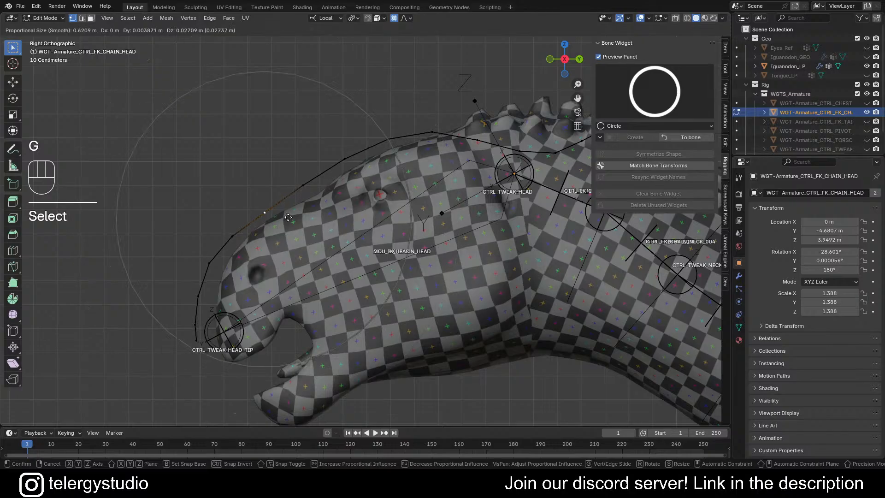
{"action": "scroll", "coordinate": [293, 213], "scroll_direction": "up", "scroll_amount": 3}
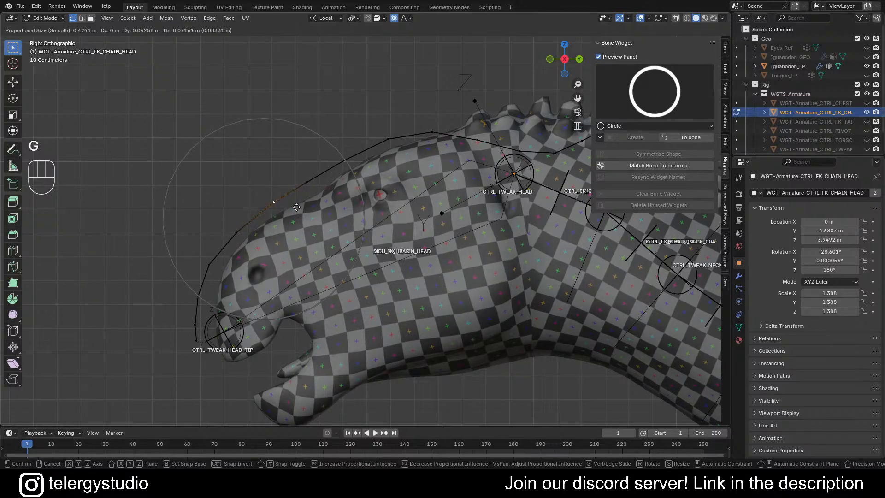
{"action": "left_click", "coordinate": [296, 207]}
- Adjust the vertex in front of the eye and raise the one at the back of the skull to follow the head contour
{"action": "left_click", "coordinate": [324, 187]}
{"action": "key", "text": "g"}
{"action": "left_click", "coordinate": [330, 193]}
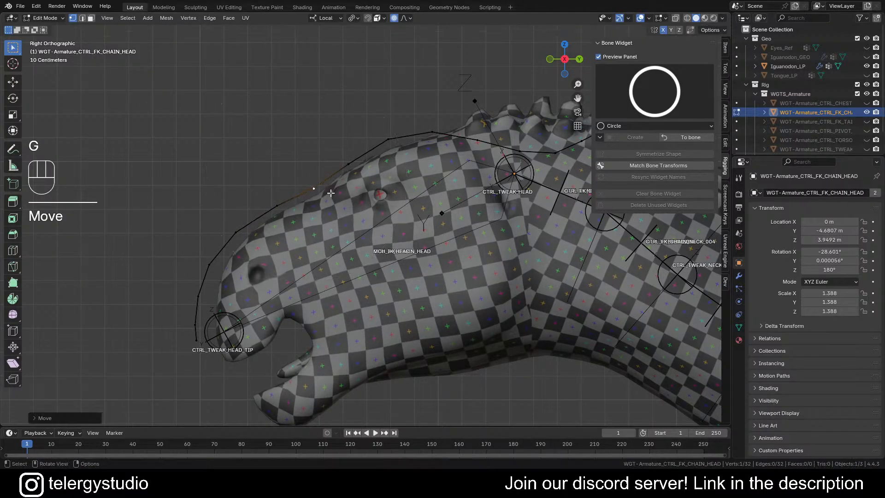
{"action": "left_click", "coordinate": [478, 139]}
{"action": "key", "text": "g"}
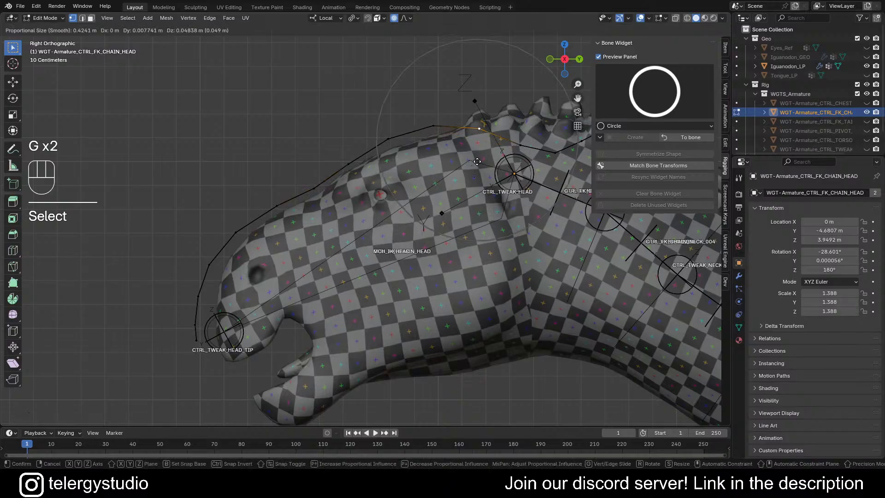
{"action": "left_click", "coordinate": [475, 161]}
- Rotate the rear end of the circle downward and move it onto the upper neck near CTRL_TWEAK_NECK_005
{"action": "scroll", "coordinate": [510, 158], "scroll_direction": "down", "scroll_amount": 1}
{"action": "middle_click_drag", "start_coordinate": [510, 158], "coordinate": [385, 190], "text": "shift"}
{"action": "scroll", "coordinate": [395, 177], "scroll_direction": "up", "scroll_amount": 3}
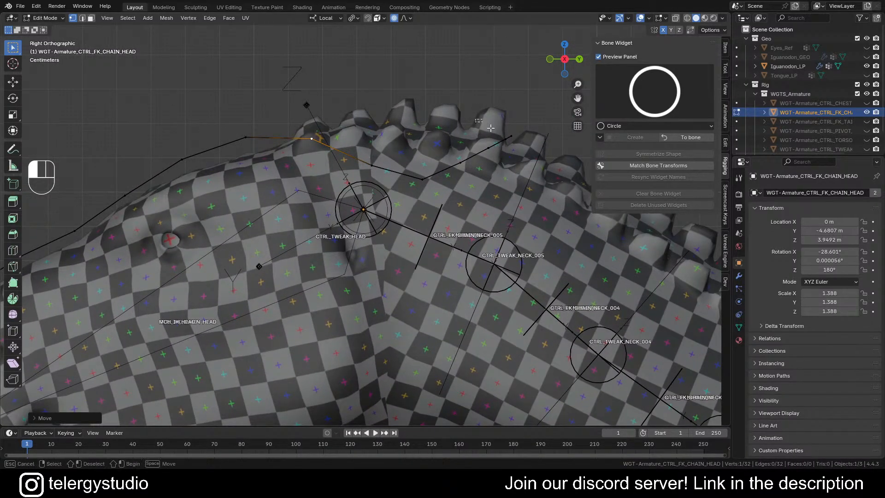
{"action": "left_click", "coordinate": [507, 138]}
{"action": "key", "text": "r"}
{"action": "left_click", "coordinate": [538, 168]}
{"action": "key", "text": "g"}
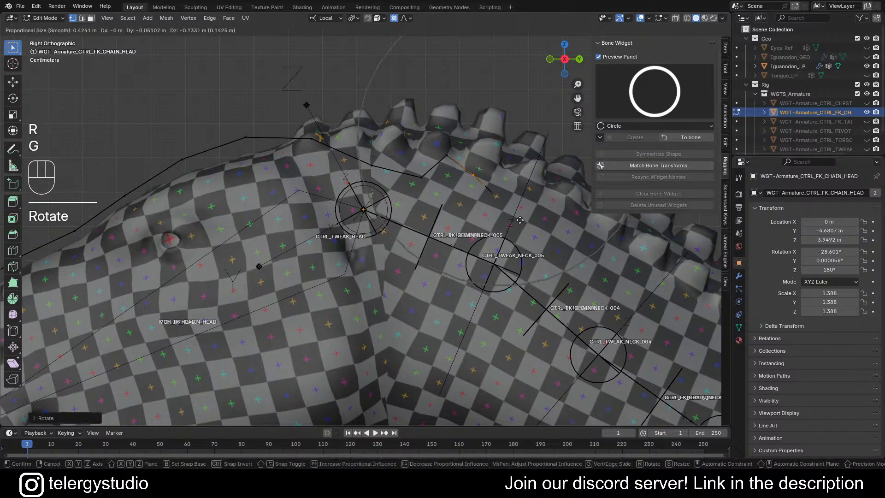
{"action": "left_click", "coordinate": [482, 287]}
{"action": "key", "text": "r"}
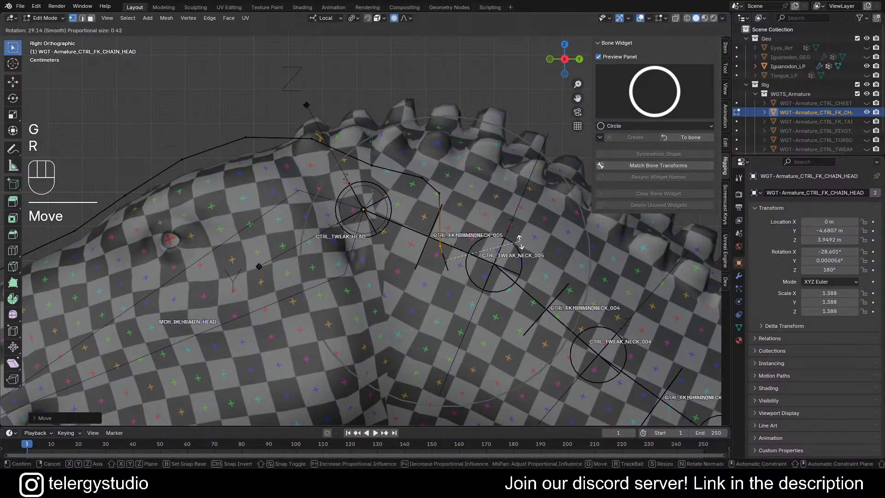
{"action": "left_click", "coordinate": [522, 268]}
- Enlarge the proportional influence to about 0.83 m and move the circle's rear end forward to the base of the head
{"action": "key", "text": "g"}
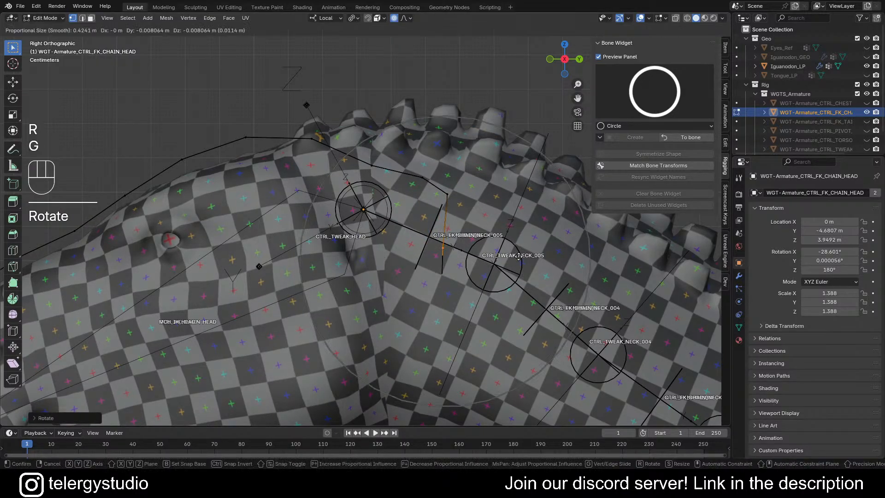
{"action": "scroll", "coordinate": [457, 282], "scroll_direction": "down", "scroll_amount": 4}
{"action": "scroll", "coordinate": [453, 286], "scroll_direction": "down", "scroll_amount": 3}
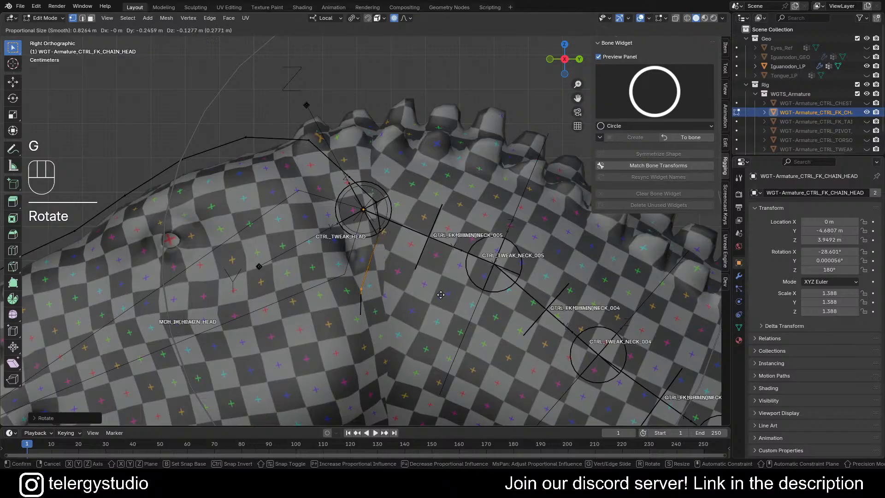
{"action": "left_click", "coordinate": [441, 300]}
- Reduce the proportional influence to about 0.56 m and move the circle's vertex at CTRL_TWEAK_HEAD slightly forward
{"action": "left_click", "coordinate": [375, 201]}
{"action": "key", "text": "g"}
{"action": "scroll", "coordinate": [401, 211], "scroll_direction": "up", "scroll_amount": 2}
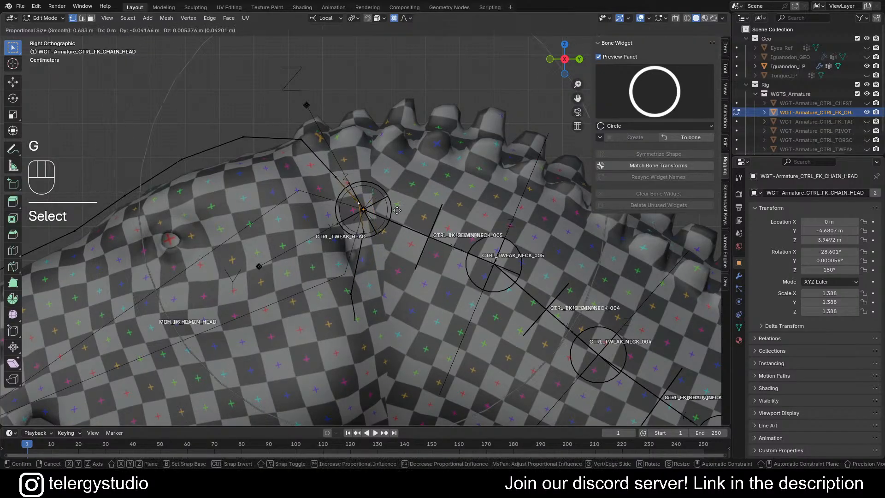
{"action": "scroll", "coordinate": [389, 212], "scroll_direction": "up", "scroll_amount": 6}
{"action": "scroll", "coordinate": [384, 220], "scroll_direction": "up", "scroll_amount": 1}
{"action": "scroll", "coordinate": [388, 216], "scroll_direction": "down", "scroll_amount": 4}
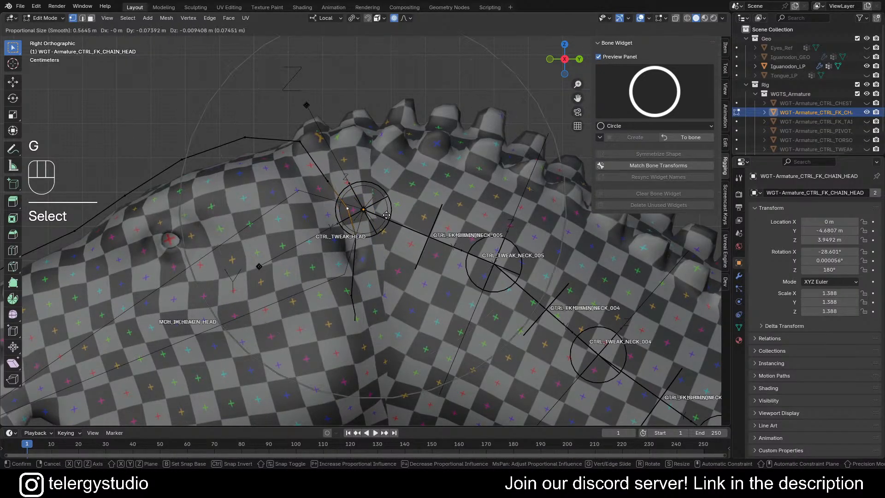
{"action": "left_click", "coordinate": [387, 216]}
- Lower the vertex at the back of the skull and nudge down the one just below CTRL_TWEAK_HEAD
{"action": "left_click_drag", "start_coordinate": [313, 145], "coordinate": [313, 151]}
{"action": "left_click", "coordinate": [299, 145]}
{"action": "key", "text": "g"}
{"action": "key", "text": "g"}
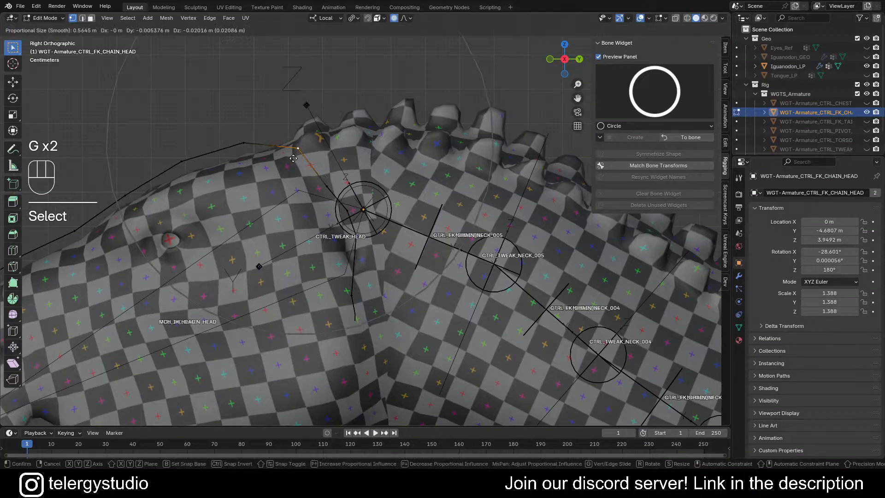
{"action": "left_click", "coordinate": [292, 163]}
{"action": "left_click", "coordinate": [362, 250]}
{"action": "key", "text": "g"}
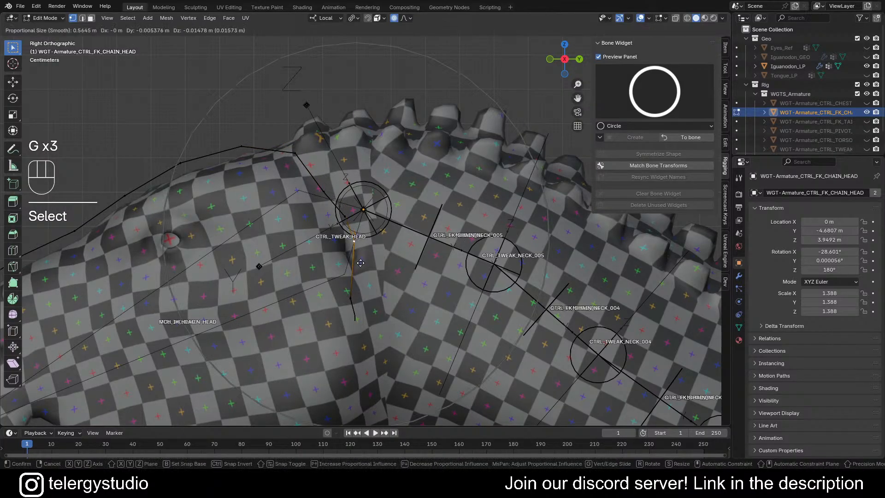
{"action": "left_click", "coordinate": [362, 261]}
- With a proportional influence of about 0.22 m, raise the vertex in front of CTRL_TWEAK_HEAD and shift the one behind the jaw rearward
{"action": "left_click", "coordinate": [331, 192]}
{"action": "key", "text": "g"}
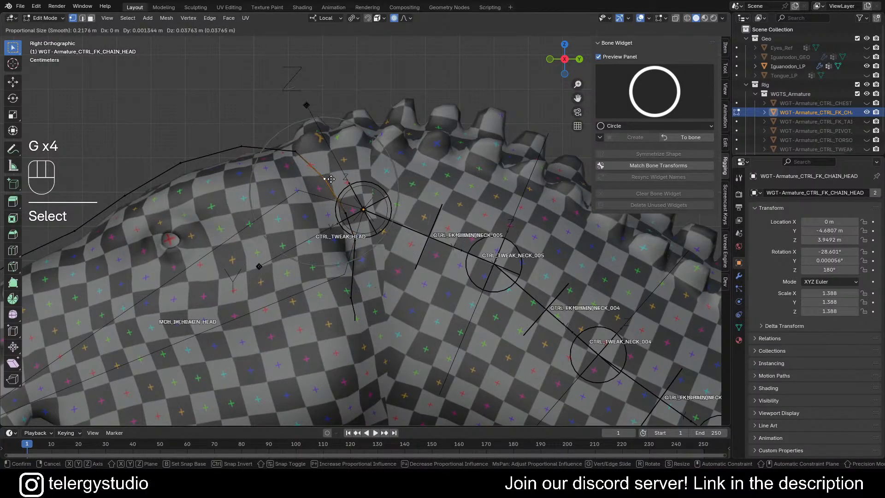
{"action": "left_click", "coordinate": [330, 179]}
{"action": "left_click", "coordinate": [349, 292]}
{"action": "key", "text": "g"}
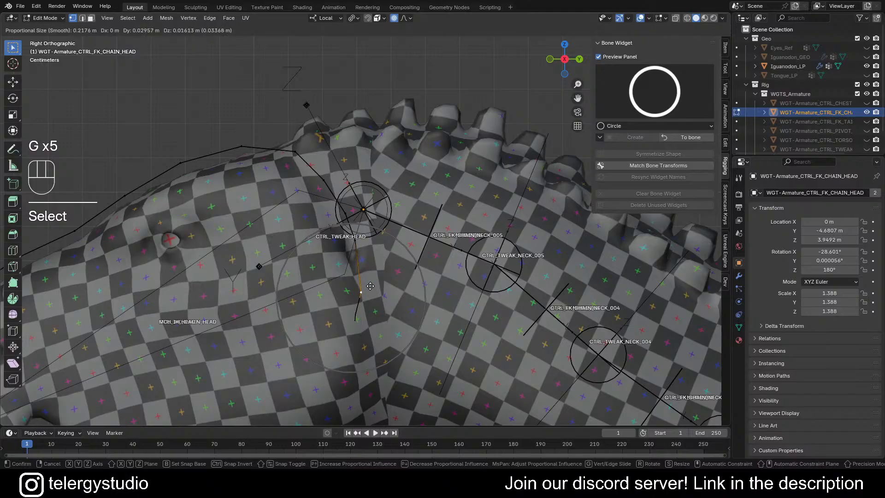
{"action": "left_click", "coordinate": [371, 285]}
{"action": "left_click", "coordinate": [361, 324]}
{"action": "key", "text": "g"}
{"action": "scroll", "coordinate": [369, 337], "scroll_direction": "down", "scroll_amount": 10}
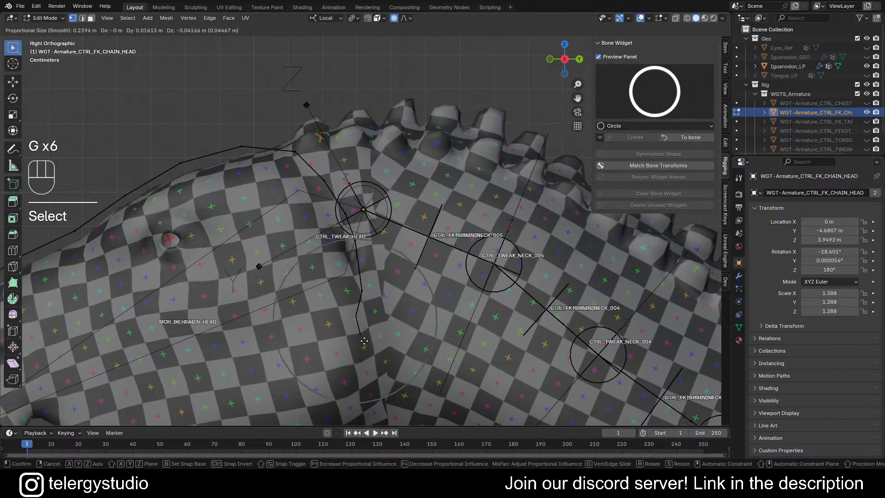
{"action": "right_click", "coordinate": [371, 343]}
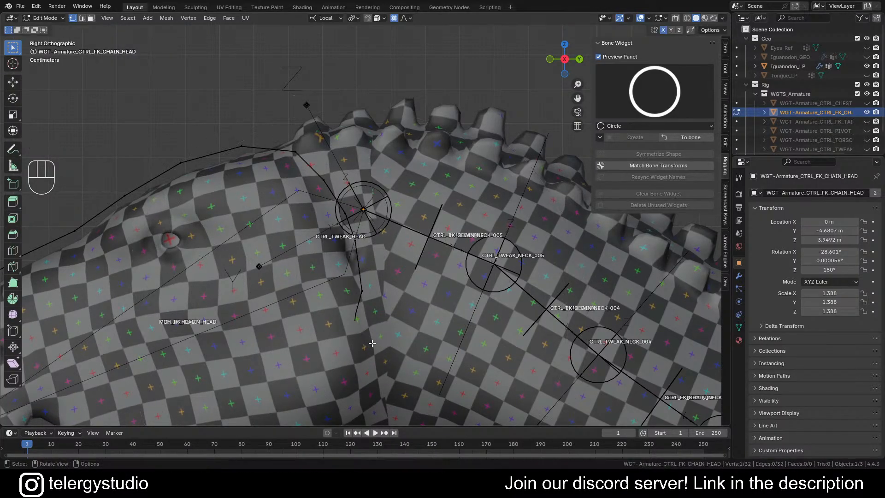
- Move the circle's lower rear end backward and even out its vertices, reducing the proportional influence to about 0.16 m
{"action": "left_click", "coordinate": [362, 290]}
{"action": "key", "text": "g"}
{"action": "left_click", "coordinate": [367, 289]}
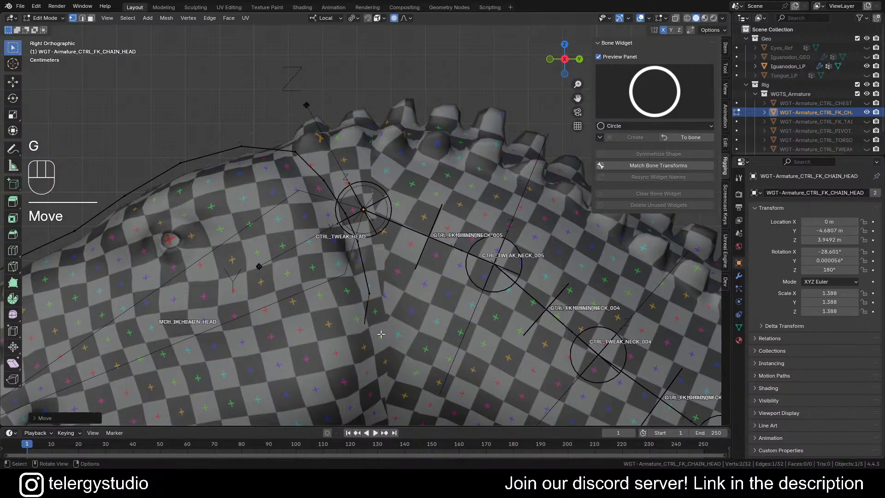
{"action": "key", "text": "g"}
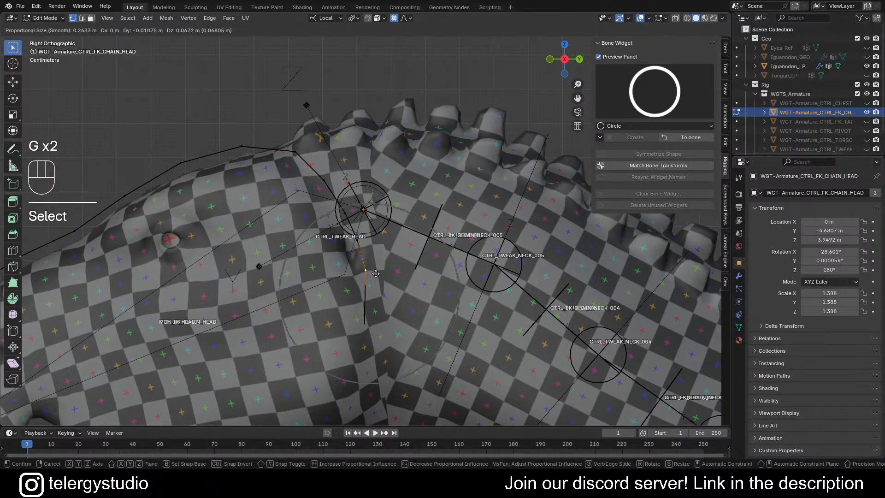
{"action": "left_click", "coordinate": [373, 275]}
{"action": "key", "text": "g"}
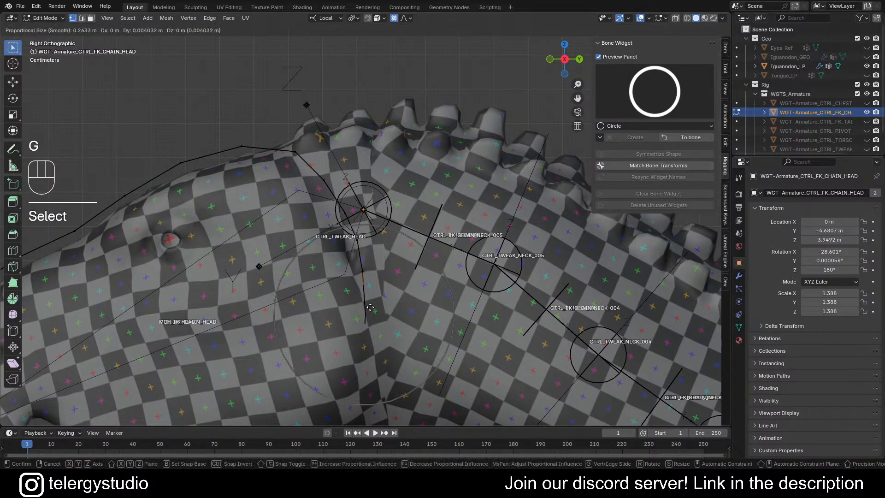
{"action": "scroll", "coordinate": [370, 302], "scroll_direction": "up", "scroll_amount": 5}
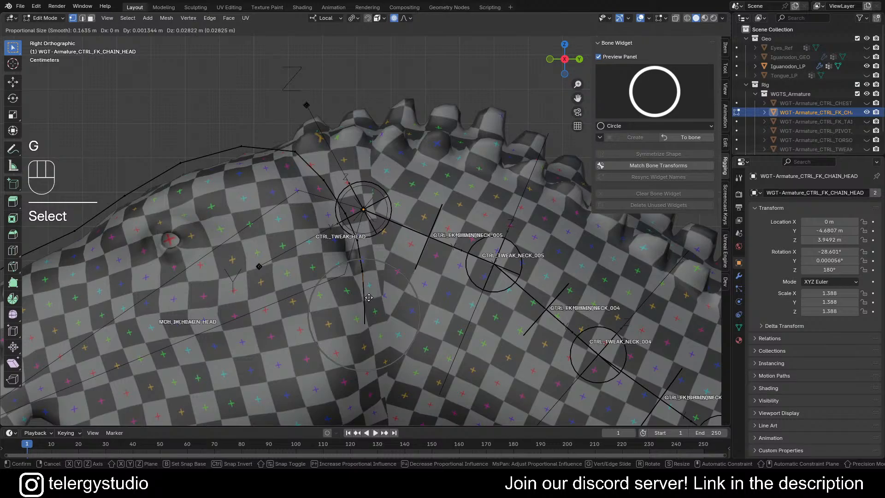
{"action": "left_click", "coordinate": [369, 296]}
- From the top view, scale the whole circle to about 0.40 along its local X axis to narrow it around the head
{"action": "scroll", "coordinate": [399, 293], "scroll_direction": "down", "scroll_amount": 6}
{"action": "middle_click_drag", "start_coordinate": [335, 301], "coordinate": [325, 303], "text": "shift"}
{"action": "middle_click_drag", "start_coordinate": [325, 303], "coordinate": [430, 395]}
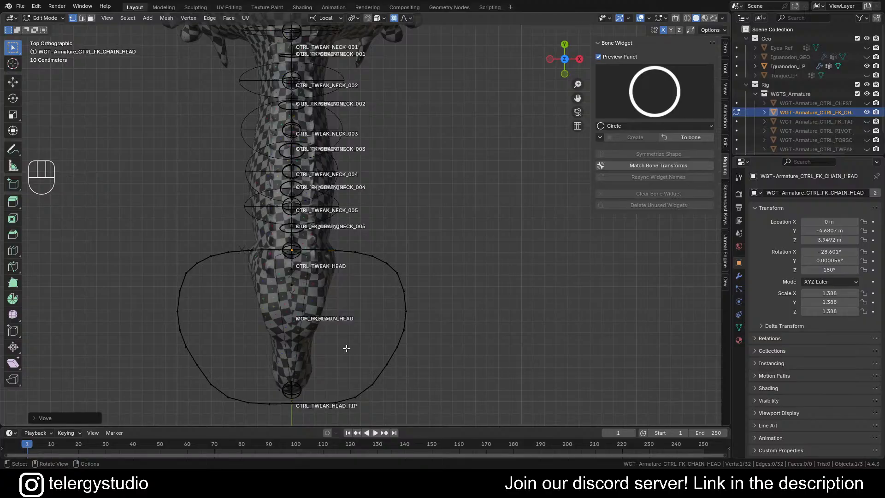
{"action": "middle_click_drag", "start_coordinate": [347, 348], "coordinate": [407, 306], "text": "shift"}
{"action": "key", "text": "s"}
{"action": "right_click", "coordinate": [510, 328]}
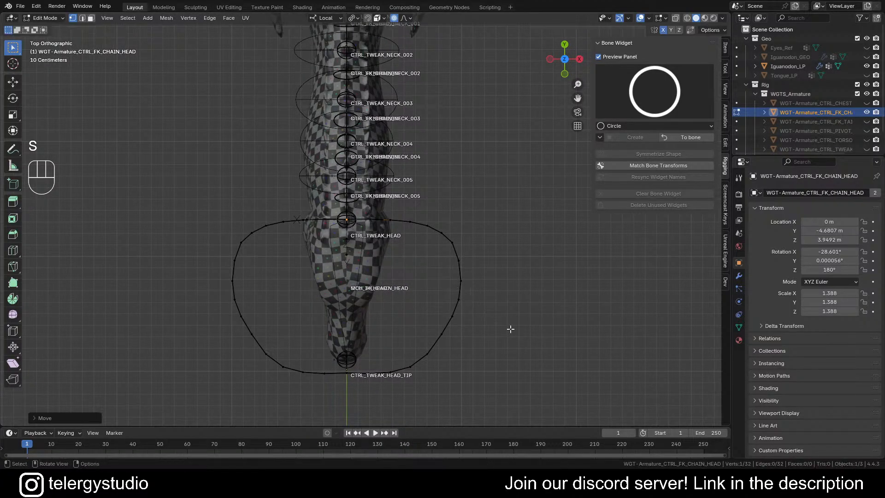
{"action": "key", "text": "a"}
{"action": "key", "text": "s"}
{"action": "key", "text": "x"}
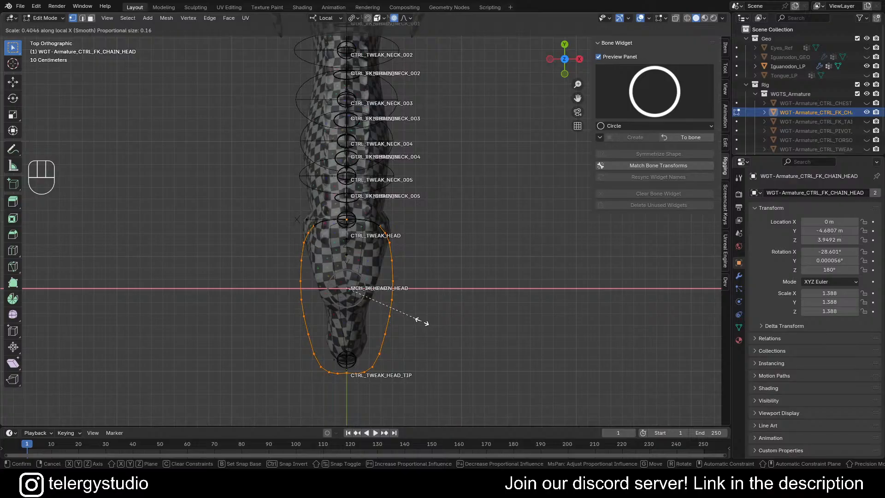
{"action": "left_click", "coordinate": [423, 319]}
- Move the circle's front centre vertex back to the snout tip along local Y with a proportional influence of about 2.6 m
{"action": "scroll", "coordinate": [306, 231], "scroll_direction": "up", "scroll_amount": 3}
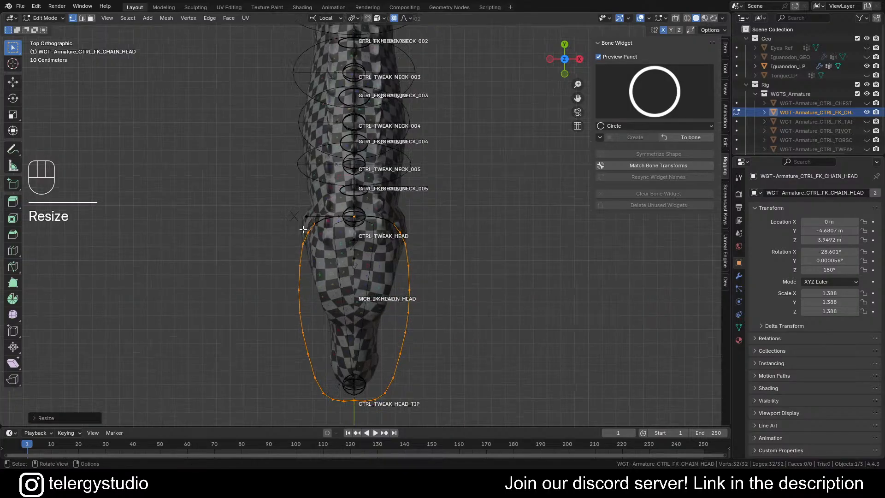
{"action": "middle_click_drag", "start_coordinate": [381, 367], "coordinate": [342, 256], "text": "shift"}
{"action": "scroll", "coordinate": [351, 337], "scroll_direction": "up", "scroll_amount": 2}
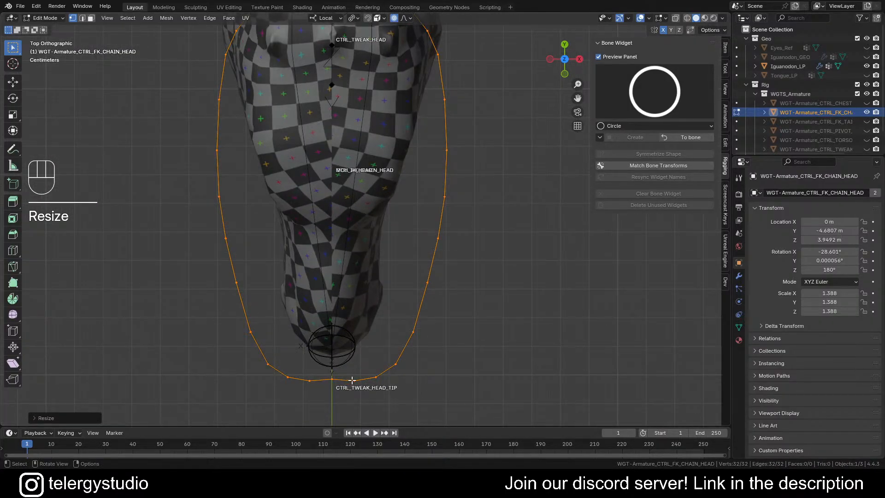
{"action": "mouse_move", "coordinate": [348, 354]}
{"action": "middle_mouse_down"}
{"action": "mouse_move", "coordinate": [251, 303]}
{"action": "mouse_move", "coordinate": [259, 320]}
{"action": "mouse_move", "coordinate": [308, 349]}
{"action": "mouse_move", "coordinate": [359, 350]}
{"action": "middle_mouse_up"}
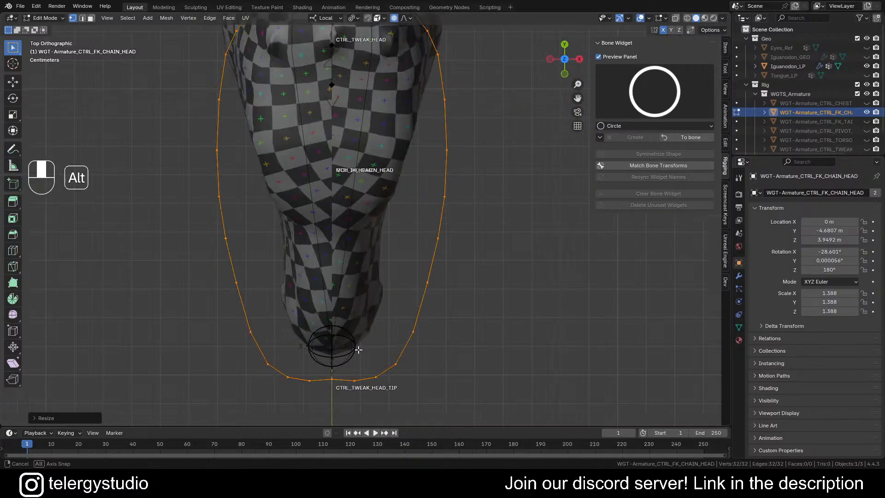
{"action": "left_click", "coordinate": [335, 377]}
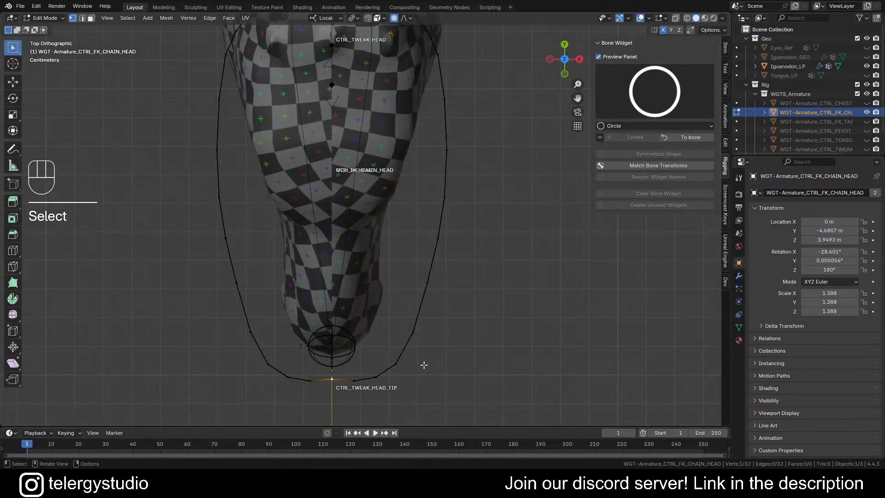
{"action": "key", "text": "g"}
{"action": "key", "text": "y"}
{"action": "scroll", "coordinate": [423, 355], "scroll_direction": "down", "scroll_amount": 20}
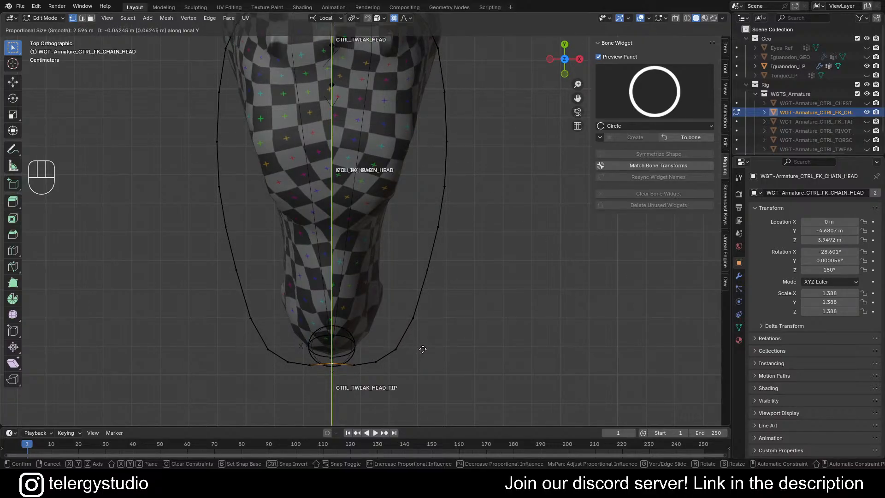
{"action": "left_click", "coordinate": [423, 347]}
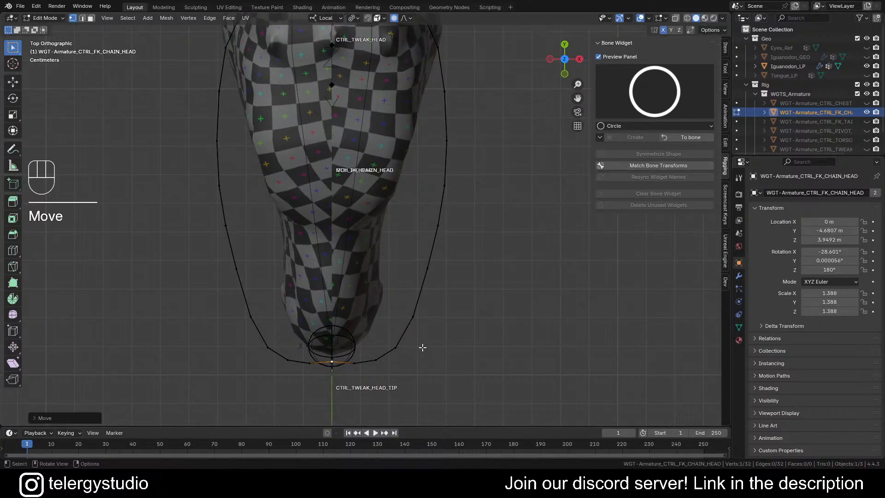
- Pull the vertex beside the snout tip back along local Y by about 0.06 m, with proportional influence reduced to about 0.29 m
{"action": "left_click", "coordinate": [376, 360]}
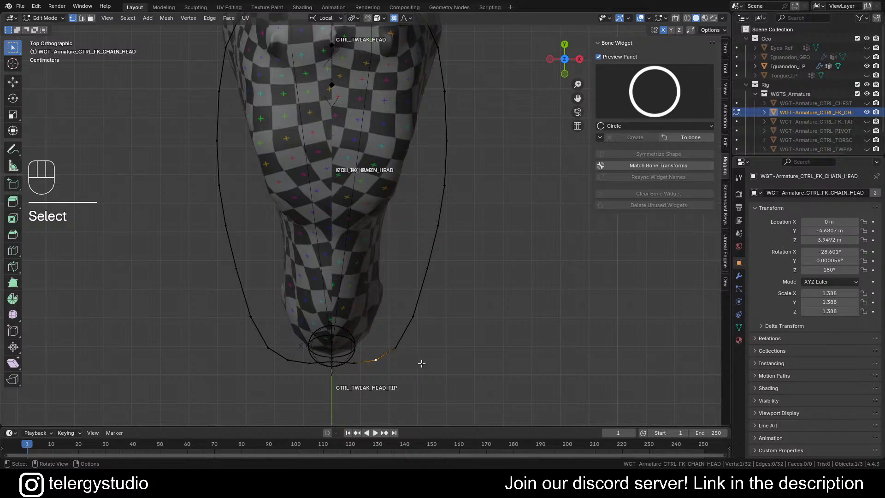
{"action": "key", "text": "g"}
{"action": "key", "text": "y"}
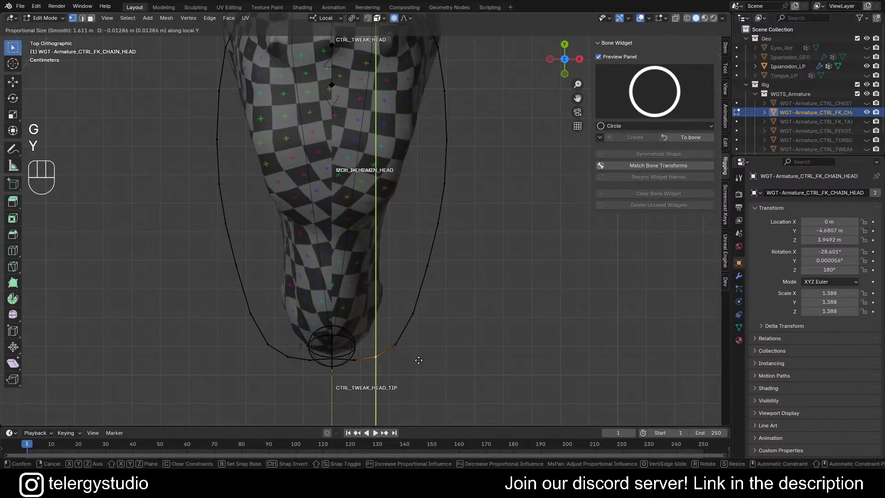
{"action": "scroll", "coordinate": [415, 355], "scroll_direction": "up", "scroll_amount": 18}
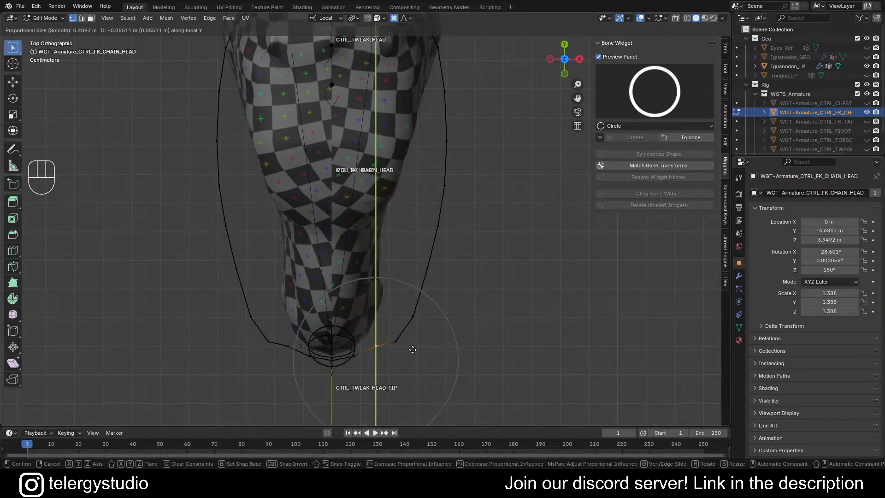
{"action": "left_click", "coordinate": [413, 349]}
- Move the next two vertices along the circle's front corner back along local Y to round the outline
{"action": "left_click", "coordinate": [407, 340]}
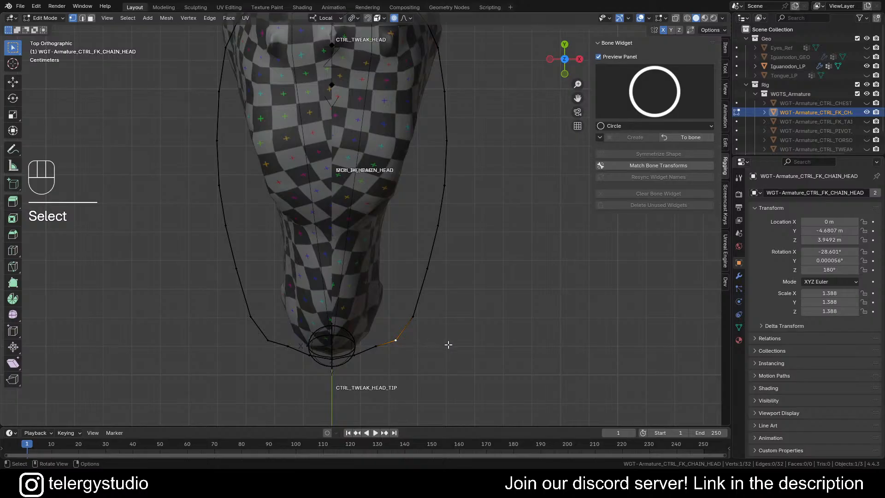
{"action": "key", "text": "g"}
{"action": "key", "text": "y"}
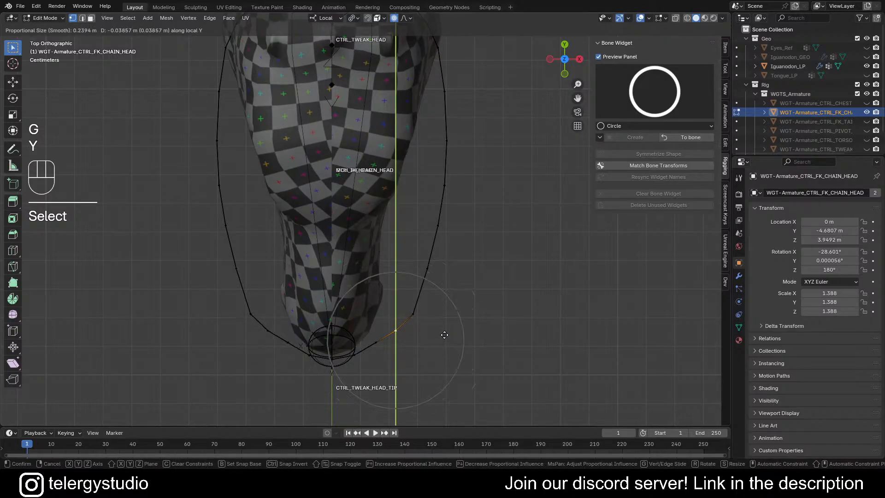
{"action": "left_click", "coordinate": [446, 335]}
{"action": "left_click", "coordinate": [419, 314]}
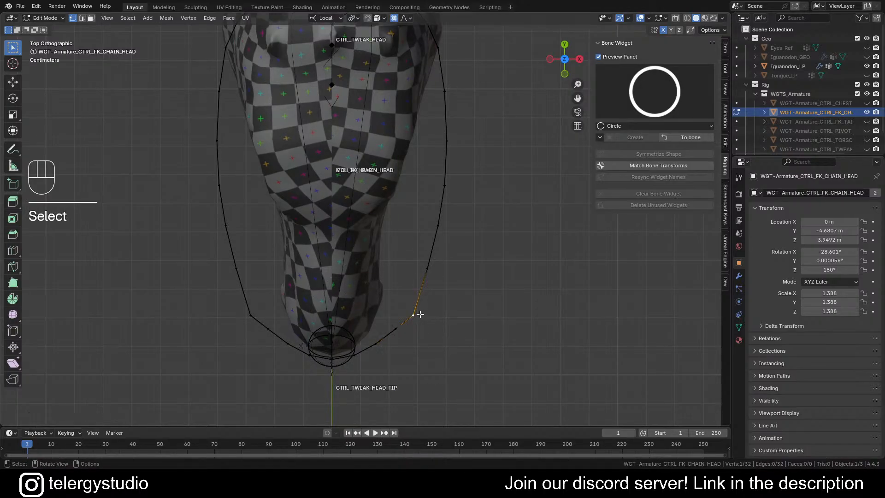
{"action": "key", "text": "g"}
{"action": "key", "text": "y"}
{"action": "left_click", "coordinate": [466, 310]}
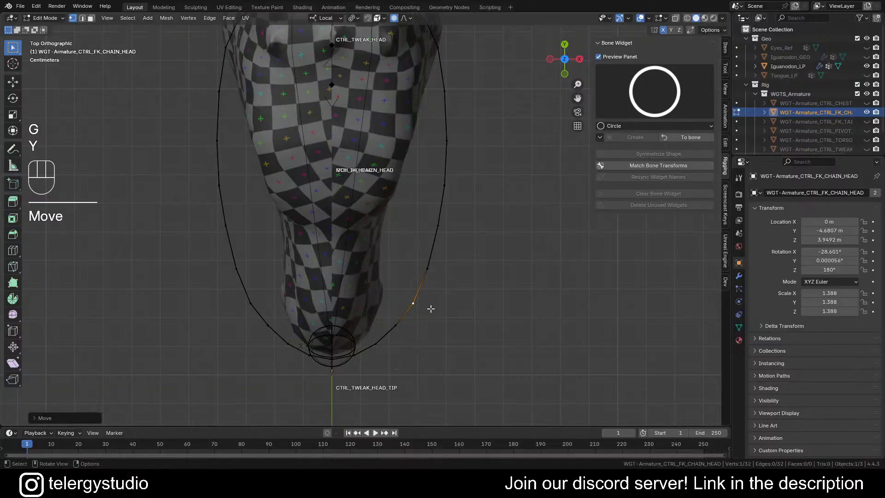
- From the side view, move three vertices over the front of the snout outward with about 0.20 m proportional influence to clear the mesh
{"action": "middle_click_drag", "start_coordinate": [432, 309], "coordinate": [339, 206]}
{"action": "scroll", "coordinate": [439, 289], "scroll_direction": "up", "scroll_amount": 4}
{"action": "left_click", "coordinate": [441, 289]}
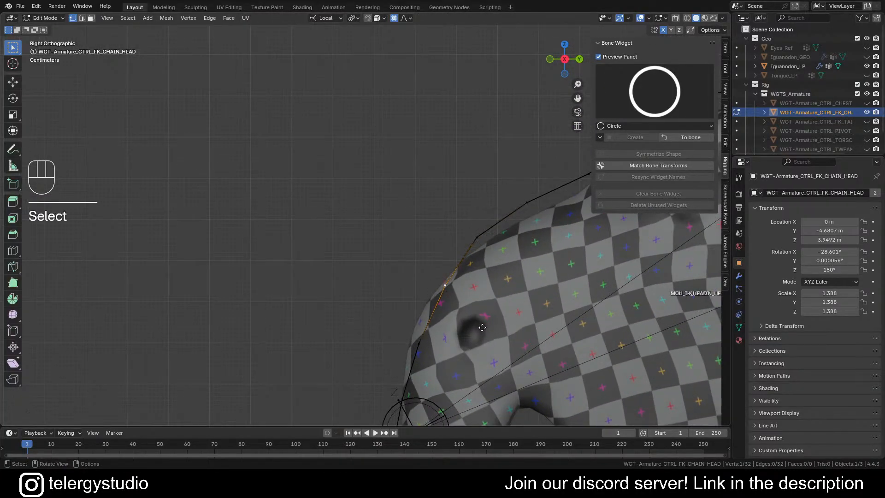
{"action": "key", "text": "g"}
{"action": "left_click", "coordinate": [471, 325]}
{"action": "left_click", "coordinate": [413, 343]}
{"action": "key", "text": "g"}
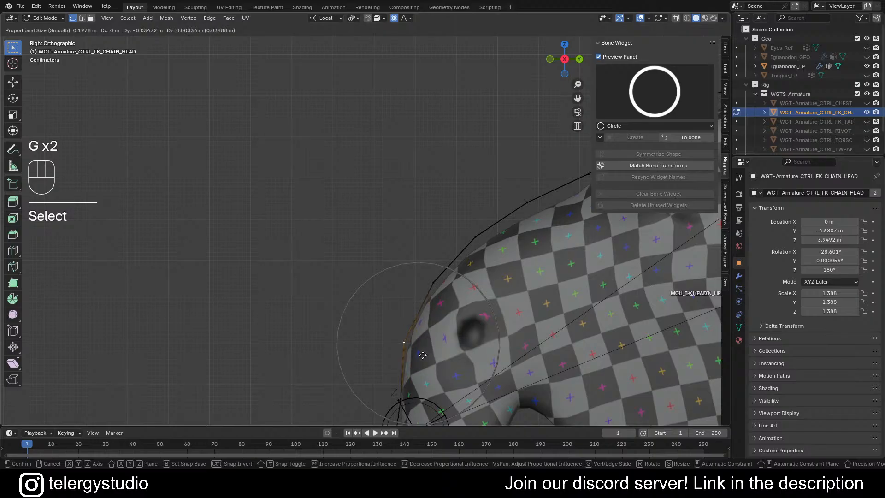
{"action": "left_click", "coordinate": [425, 356]}
{"action": "scroll", "coordinate": [401, 370], "scroll_direction": "up", "scroll_amount": 3}
{"action": "left_click", "coordinate": [401, 371]}
{"action": "key", "text": "g"}
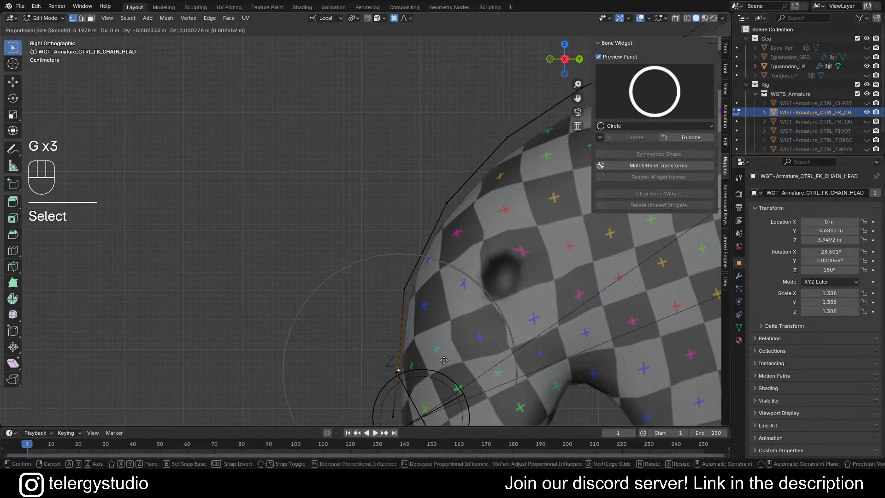
{"action": "left_click", "coordinate": [440, 360]}
- From the top view, move the side vertex inward along local X by about 0.18 m with a proportional influence of about 0.75 m
{"action": "middle_click_drag", "start_coordinate": [440, 360], "coordinate": [521, 382]}
{"action": "scroll", "coordinate": [521, 381], "scroll_direction": "up", "scroll_amount": 1}
{"action": "middle_click_drag", "start_coordinate": [451, 295], "coordinate": [504, 347], "text": "shift"}
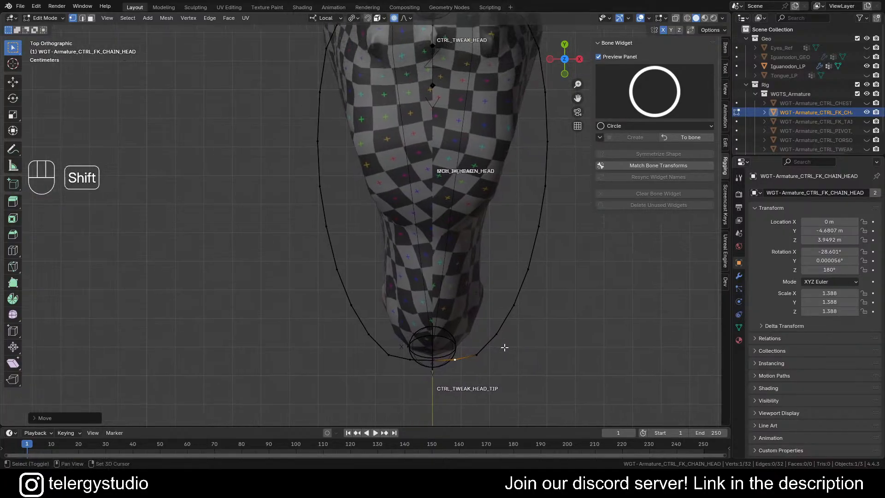
{"action": "scroll", "coordinate": [533, 222], "scroll_direction": "down", "scroll_amount": 2}
{"action": "middle_click_drag", "start_coordinate": [532, 222], "coordinate": [520, 247], "text": "shift"}
{"action": "left_click", "coordinate": [520, 247]}
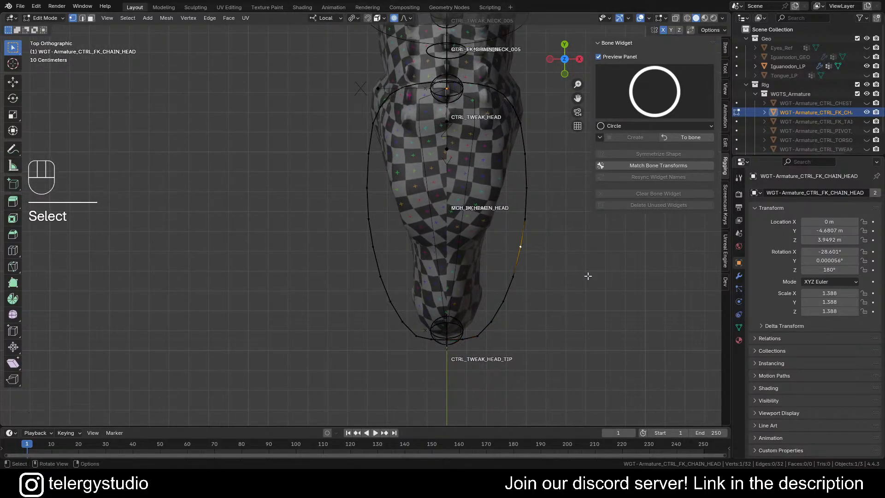
{"action": "key", "text": "g"}
{"action": "key", "text": "x"}
{"action": "scroll", "coordinate": [562, 275], "scroll_direction": "down", "scroll_amount": 11}
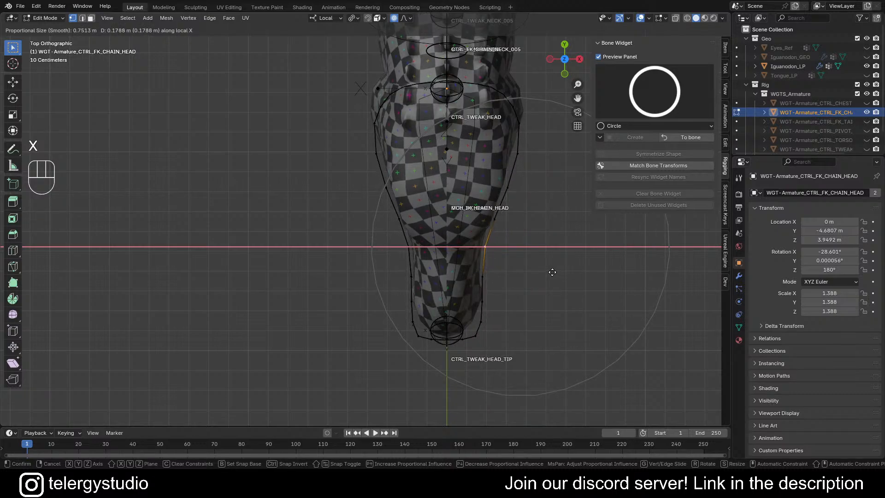
{"action": "left_click", "coordinate": [474, 336]}
- Move the snout's front corner vertex inward along local X by about 0.05 m with proportional influence reduced to about 0.24 m
{"action": "scroll", "coordinate": [475, 338], "scroll_direction": "up", "scroll_amount": 2}
{"action": "left_click", "coordinate": [474, 337]}
{"action": "key", "text": "g"}
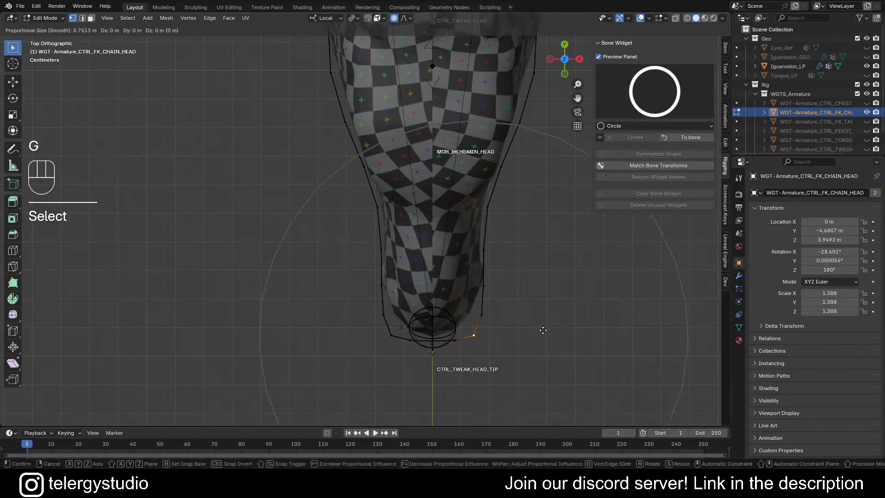
{"action": "key", "text": "x"}
{"action": "scroll", "coordinate": [533, 329], "scroll_direction": "up", "scroll_amount": 5}
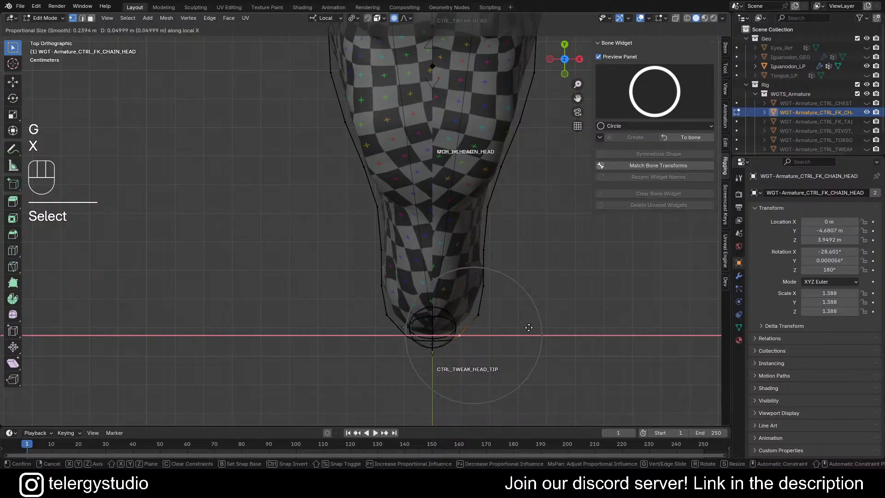
{"action": "left_click", "coordinate": [529, 328]}
- Move the vertex beside the snout slightly outward along local X with about 0.20 m proportional influence
{"action": "left_click", "coordinate": [491, 283]}
{"action": "key", "text": "g"}
{"action": "key", "text": "x"}
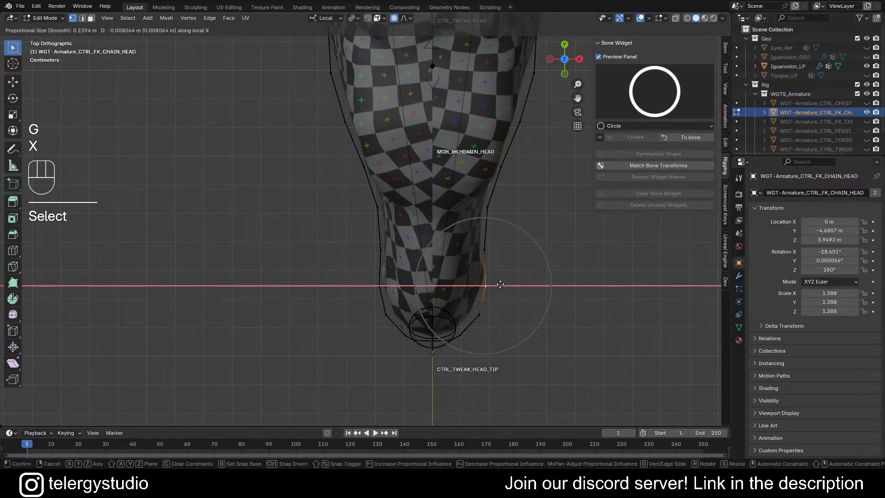
{"action": "scroll", "coordinate": [502, 284], "scroll_direction": "down", "scroll_amount": 2}
{"action": "left_click", "coordinate": [504, 286]}
- Move the side vertex near the back of the head outward along local X by about 0.01 m
{"action": "scroll", "coordinate": [498, 286], "scroll_direction": "down", "scroll_amount": 2}
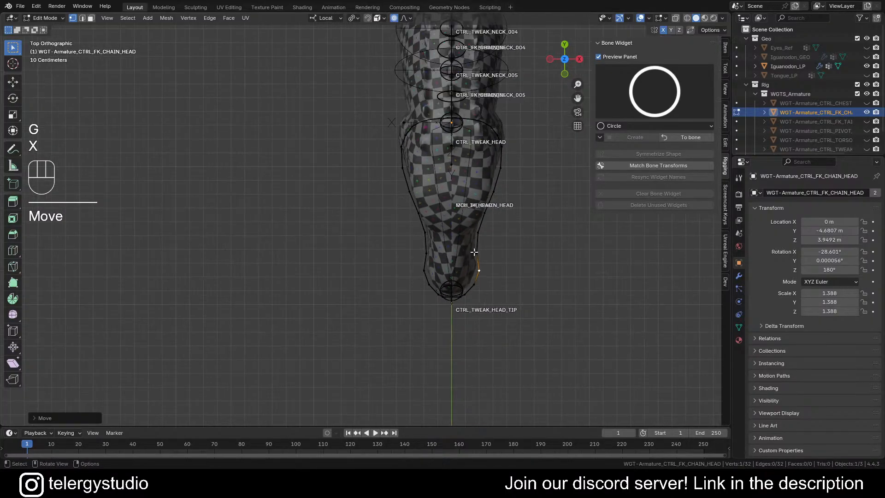
{"action": "middle_click_drag", "start_coordinate": [489, 276], "coordinate": [478, 241], "text": "shift"}
{"action": "left_click", "coordinate": [474, 243]}
{"action": "key", "text": "g"}
{"action": "key", "text": "x"}
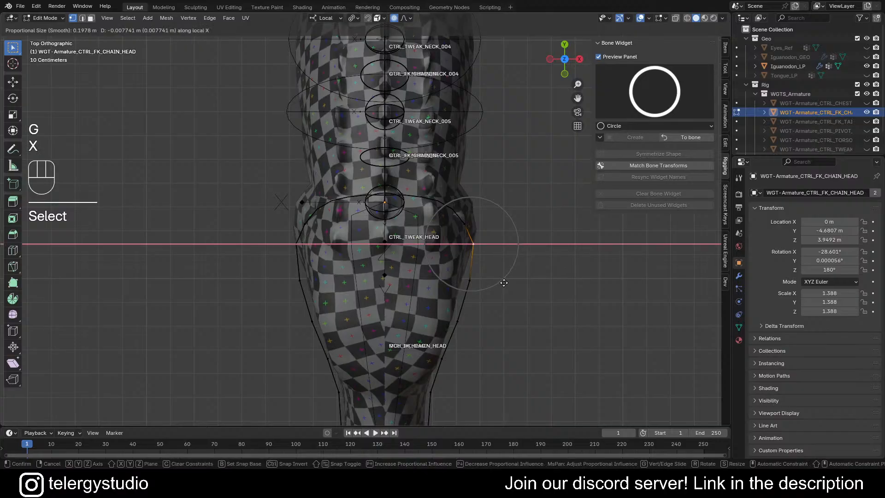
{"action": "left_click", "coordinate": [504, 282]}
- From the back view, move the rear side vertex outward along local X with proportional influence raised to about 0.35 m
{"action": "middle_click_drag", "start_coordinate": [504, 283], "coordinate": [349, 281]}
{"action": "left_click", "coordinate": [485, 338]}
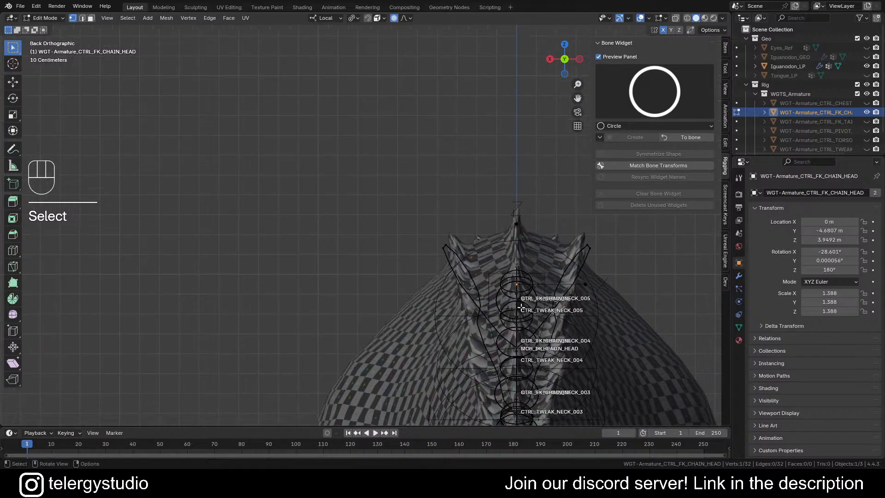
{"action": "key", "text": "g"}
{"action": "key", "text": "x"}
{"action": "scroll", "coordinate": [524, 319], "scroll_direction": "down", "scroll_amount": 7}
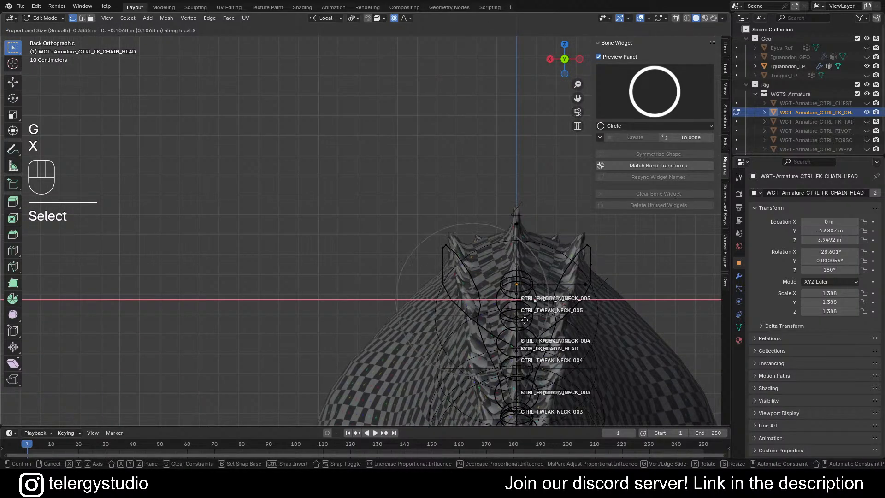
- Raise the rear centre vertex of the head shape along local Z with about 0.35 m proportional influence
{"action": "left_click", "coordinate": [521, 346]}
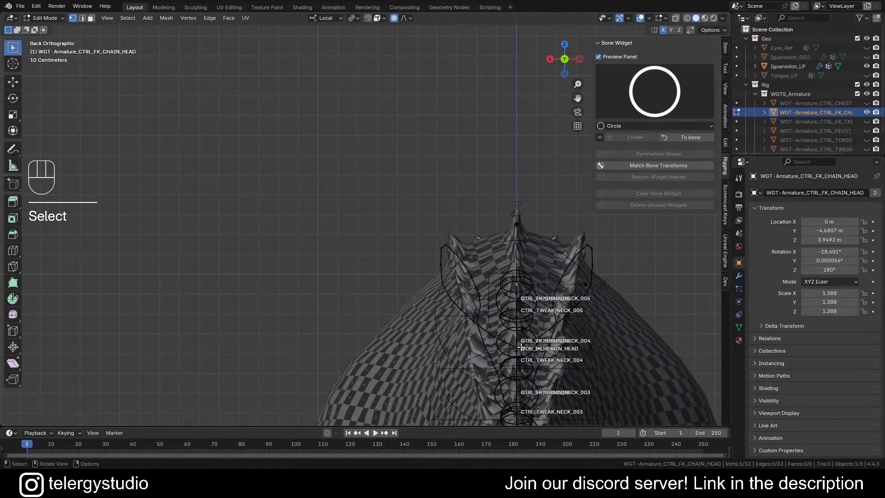
{"action": "key", "text": "g"}
{"action": "key", "text": "z"}
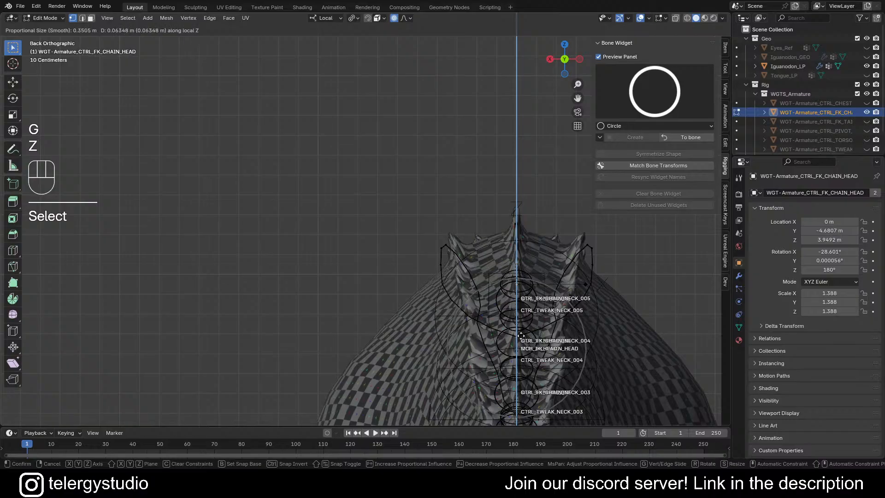
{"action": "left_click", "coordinate": [521, 328]}
- Check the head shape from the side, finish editing it and return to the CTRL_FK_CHAIN_HEAD bone
{"action": "scroll", "coordinate": [505, 311], "scroll_direction": "down", "scroll_amount": 3}
{"action": "middle_click_drag", "start_coordinate": [493, 313], "coordinate": [529, 315]}
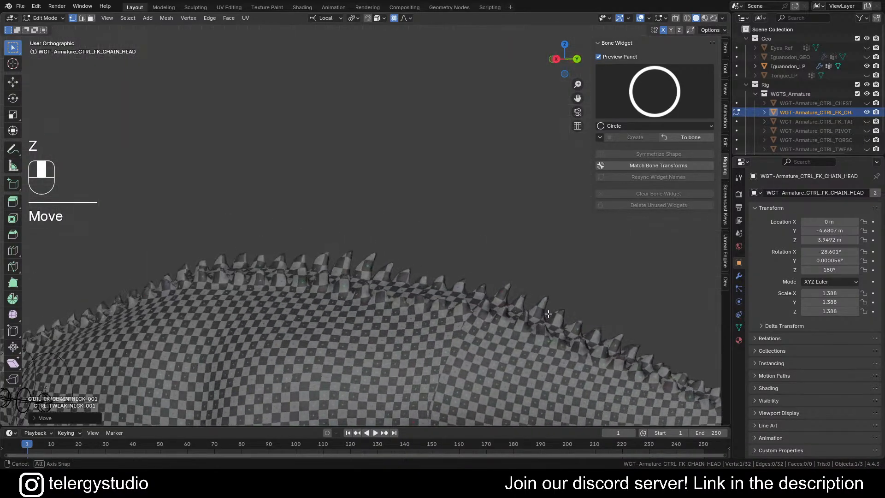
{"action": "scroll", "coordinate": [529, 314], "scroll_direction": "down", "scroll_amount": 6}
{"action": "middle_click_drag", "start_coordinate": [336, 310], "coordinate": [480, 286]}
{"action": "scroll", "coordinate": [285, 316], "scroll_direction": "up", "scroll_amount": 7}
{"action": "scroll", "coordinate": [426, 310], "scroll_direction": "up", "scroll_amount": 5}
{"action": "scroll", "coordinate": [412, 303], "scroll_direction": "down", "scroll_amount": 5}
{"action": "left_click", "coordinate": [682, 136]}
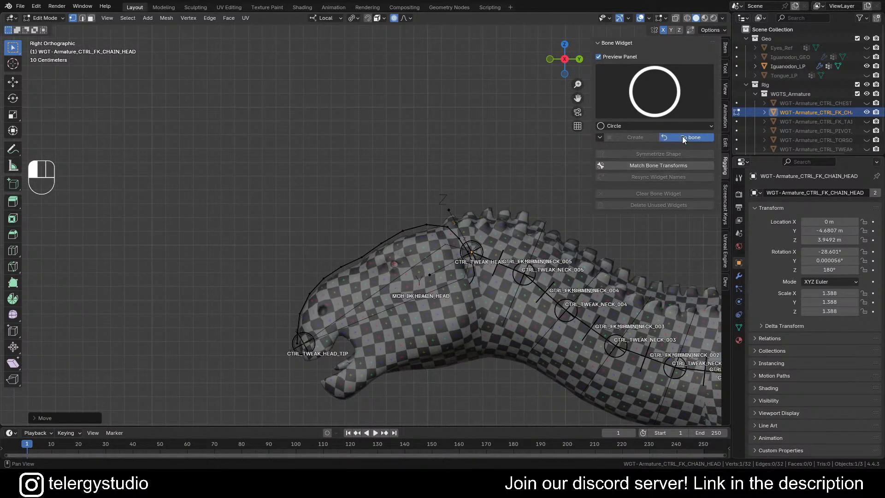
- Copy the bone shape of CTRL_FK_CHAIN_HEAD to the overlapping MCH_IK_HEAD bone, and clear the selection
{"action": "middle_click_drag", "start_coordinate": [362, 283], "coordinate": [462, 374]}
{"action": "scroll", "coordinate": [333, 311], "scroll_direction": "up", "scroll_amount": 4}
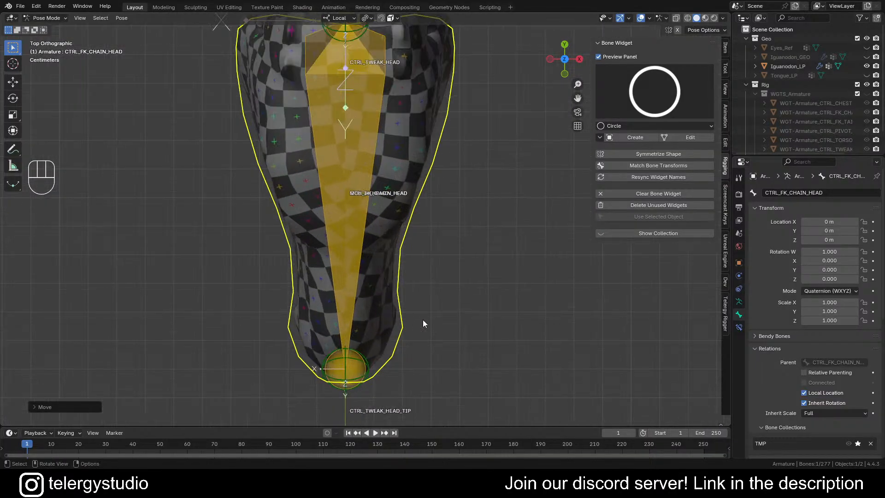
{"action": "middle_click_drag", "start_coordinate": [422, 319], "coordinate": [320, 220]}
{"action": "scroll", "coordinate": [441, 248], "scroll_direction": "down", "scroll_amount": 3}
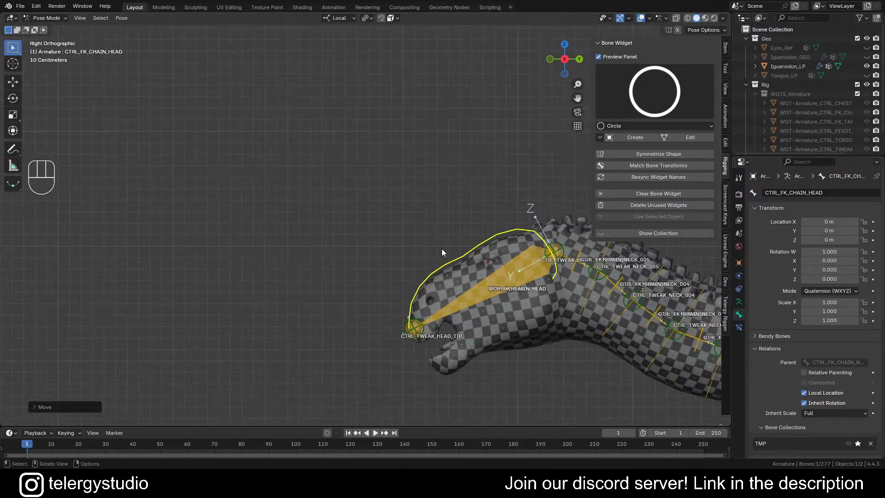
{"action": "middle_click_drag", "start_coordinate": [442, 249], "coordinate": [380, 271], "text": "shift"}
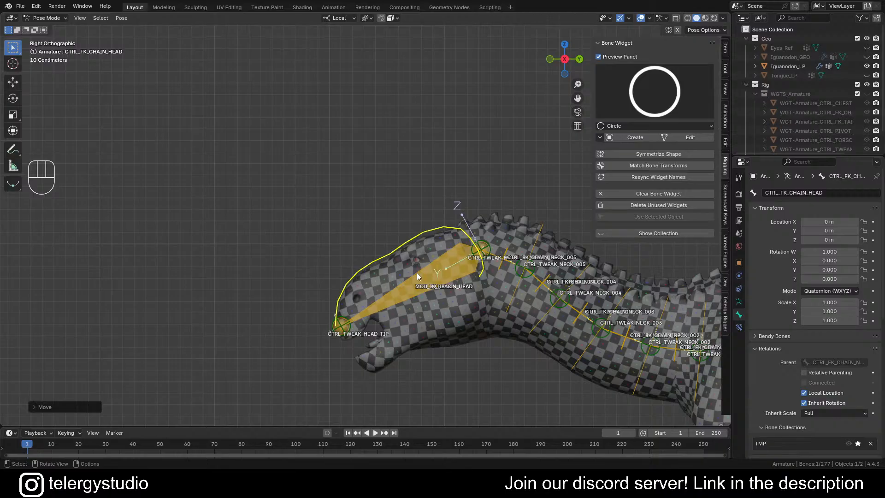
{"action": "left_click", "coordinate": [417, 284]}
{"action": "left_click", "coordinate": [387, 254], "text": "shift"}
{"action": "key", "text": "ctrl+c"}
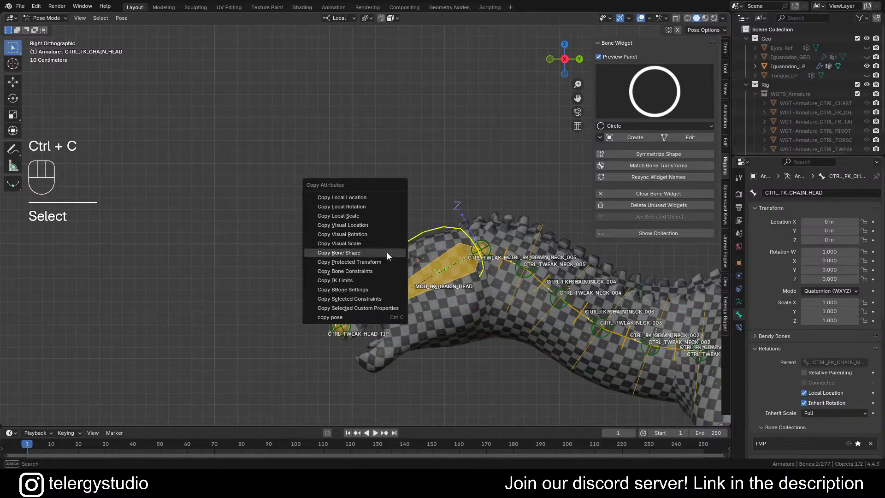
{"action": "left_click", "coordinate": [386, 253]}
{"action": "key", "text": "alt+a"}
- Reopen the head shape for editing and, from the front, move a snout side vertex outward along local X by about 0.06 m with 0.20 m influence
{"action": "middle_click_drag", "start_coordinate": [400, 252], "coordinate": [479, 269]}
{"action": "scroll", "coordinate": [363, 299], "scroll_direction": "up", "scroll_amount": 7}
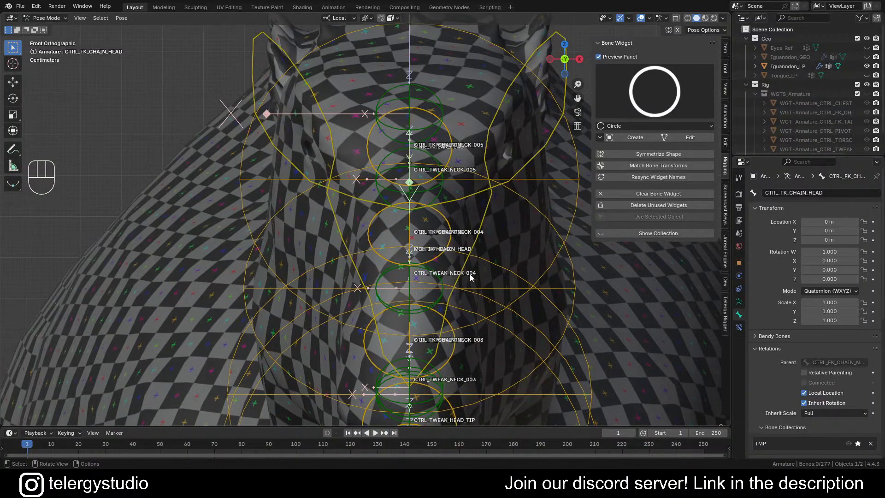
{"action": "left_click", "coordinate": [682, 137]}
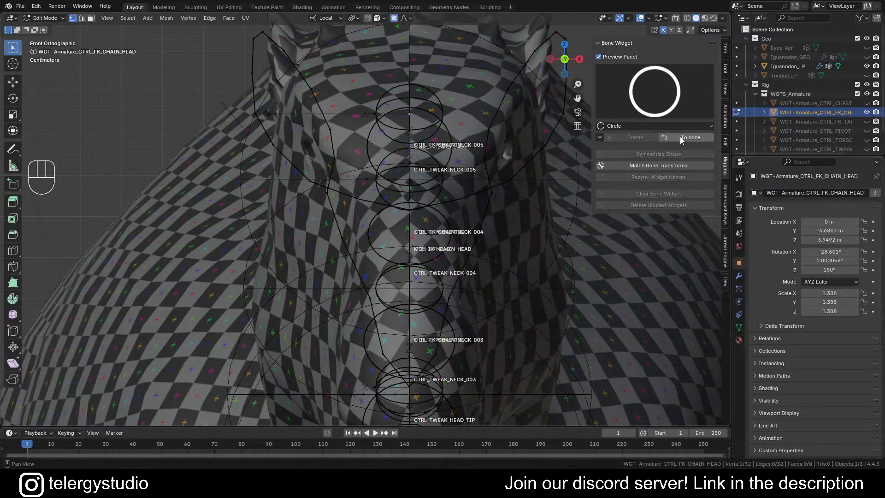
{"action": "left_click", "coordinate": [454, 295]}
{"action": "key", "text": "g"}
{"action": "key", "text": "x"}
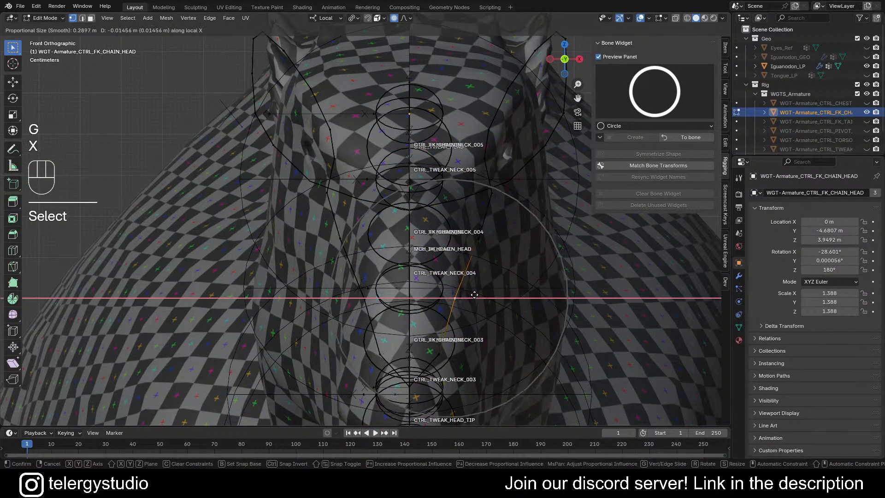
{"action": "scroll", "coordinate": [481, 295], "scroll_direction": "down", "scroll_amount": 1}
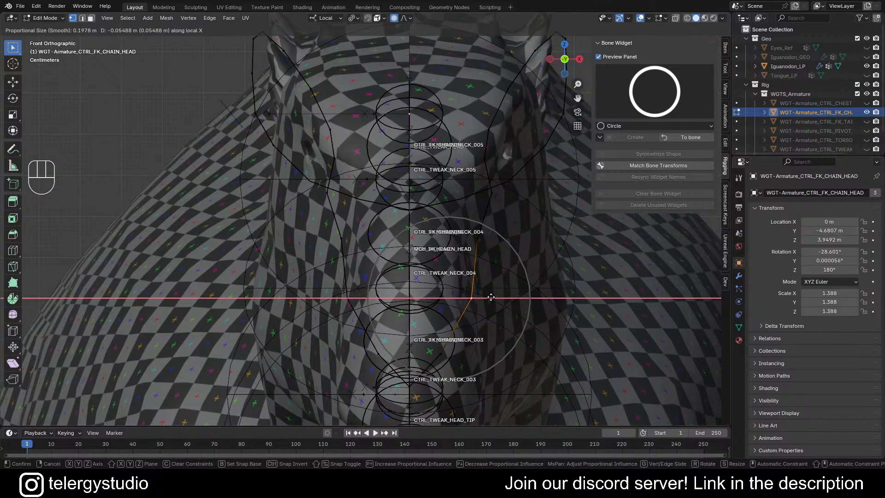
{"action": "left_click", "coordinate": [493, 297]}
- Adjust the next two side vertices above the snout along local X with about 0.12 m proportional influence
{"action": "left_click", "coordinate": [497, 193]}
{"action": "key", "text": "g"}
{"action": "key", "text": "x"}
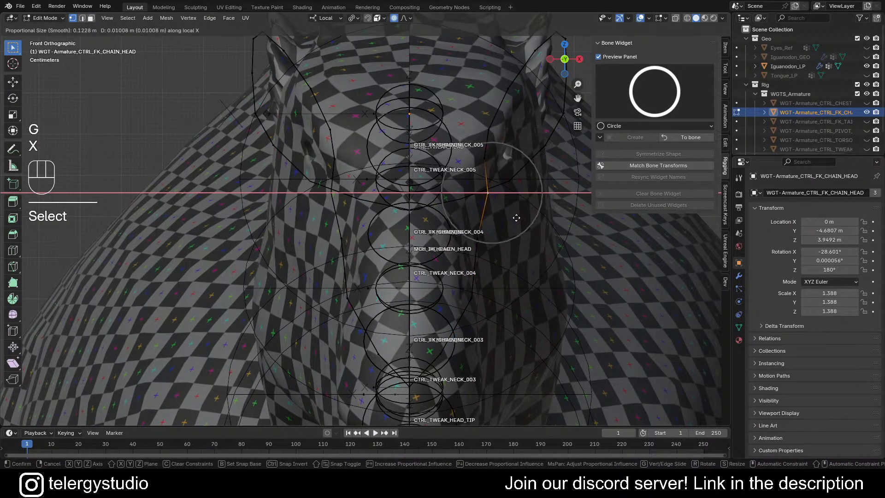
{"action": "left_click", "coordinate": [509, 215]}
{"action": "scroll", "coordinate": [487, 218], "scroll_direction": "down", "scroll_amount": 2}
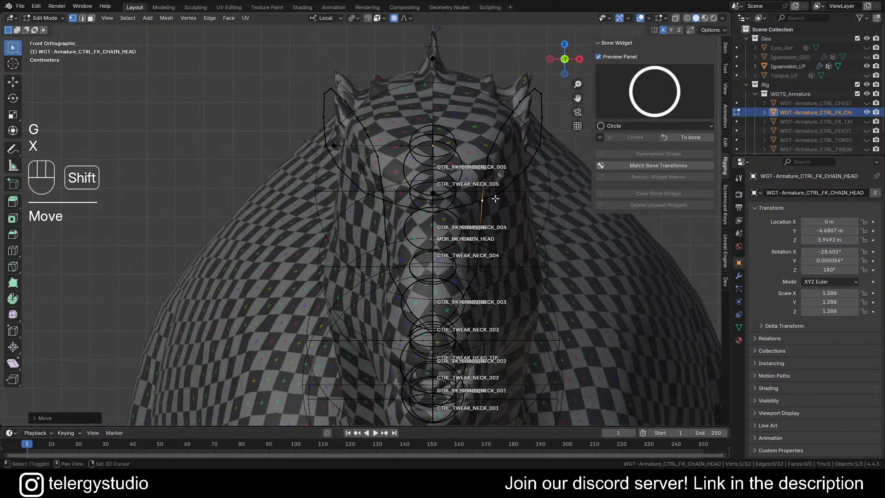
{"action": "middle_click_drag", "start_coordinate": [494, 198], "coordinate": [488, 209], "text": "shift"}
{"action": "left_click", "coordinate": [485, 169]}
{"action": "key", "text": "g"}
{"action": "key", "text": "x"}
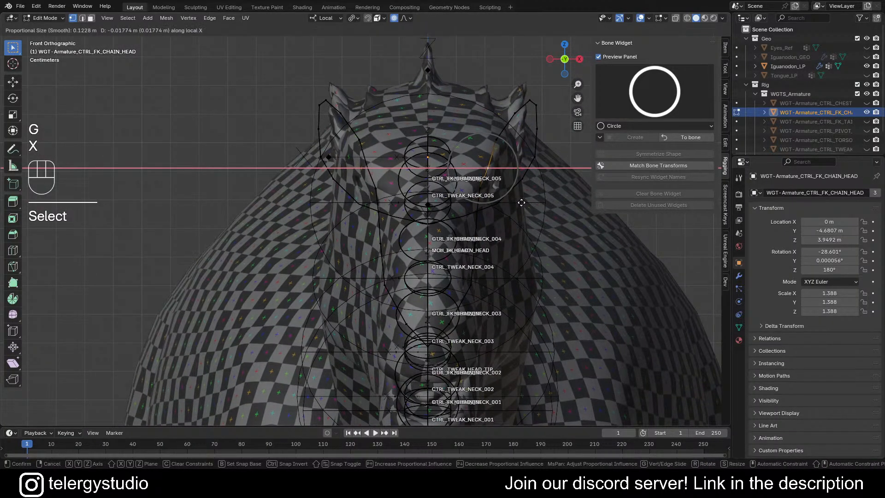
{"action": "left_click", "coordinate": [526, 203]}
- Move the upper side vertex beside the ear along local X, and reposition the vertex above it freely
{"action": "left_click", "coordinate": [509, 143]}
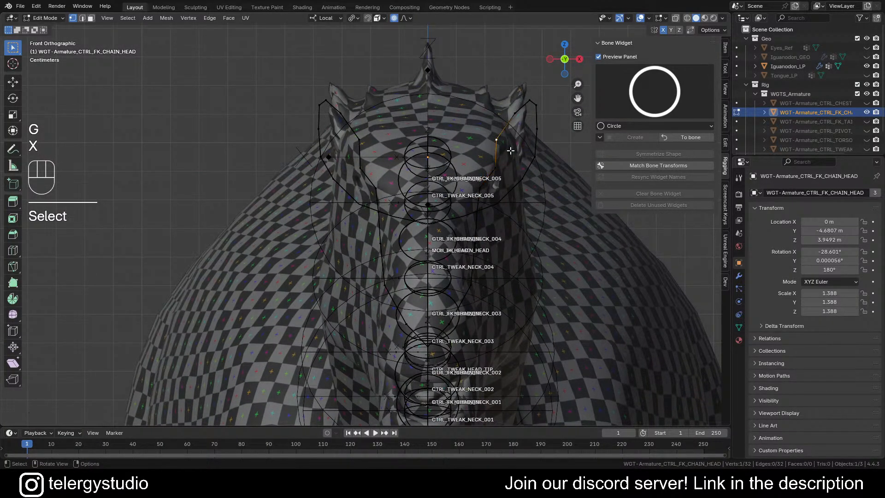
{"action": "key", "text": "g"}
{"action": "key", "text": "x"}
{"action": "left_click", "coordinate": [518, 123]}
{"action": "left_click", "coordinate": [517, 115]}
{"action": "key", "text": "g"}
{"action": "left_click", "coordinate": [513, 139]}
- Move the lower snout corner vertex and the vertex above it along local X to widen the front of the outline
{"action": "left_click_drag", "start_coordinate": [443, 295], "coordinate": [443, 291], "text": "shift"}
{"action": "middle_click_drag", "start_coordinate": [443, 295], "coordinate": [413, 211], "text": "shift"}
{"action": "scroll", "coordinate": [417, 237], "scroll_direction": "up", "scroll_amount": 3}
{"action": "left_click", "coordinate": [431, 252]}
{"action": "key", "text": "g"}
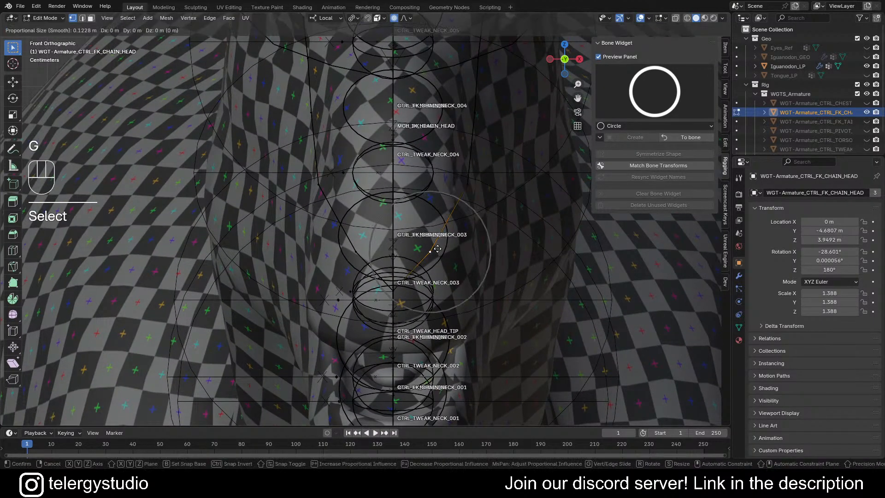
{"action": "key", "text": "x"}
{"action": "left_click", "coordinate": [467, 215]}
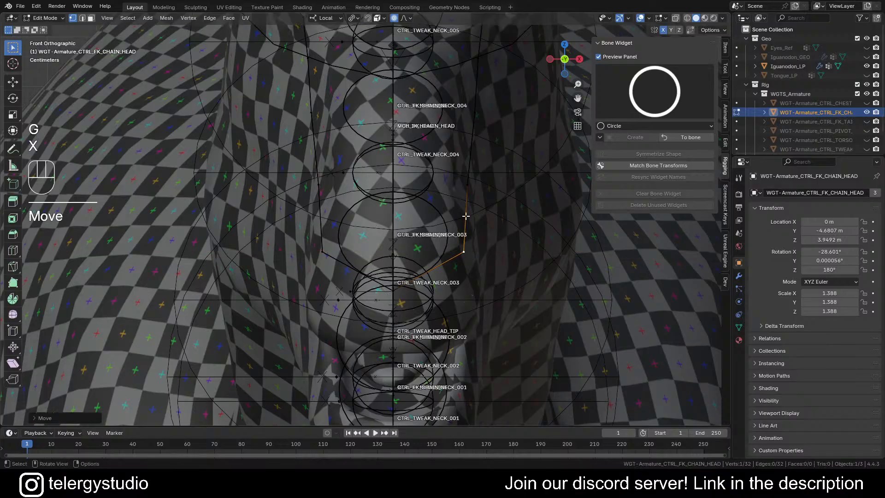
{"action": "left_click", "coordinate": [469, 189]}
{"action": "key", "text": "g"}
{"action": "key", "text": "x"}
{"action": "left_click", "coordinate": [488, 195]}
- Check the outline from the right side, finish editing the head shape and return to the bone
{"action": "middle_click_drag", "start_coordinate": [488, 195], "coordinate": [354, 188]}
{"action": "scroll", "coordinate": [380, 179], "scroll_direction": "down", "scroll_amount": 5}
{"action": "middle_click_drag", "start_coordinate": [412, 188], "coordinate": [322, 275], "text": "shift"}
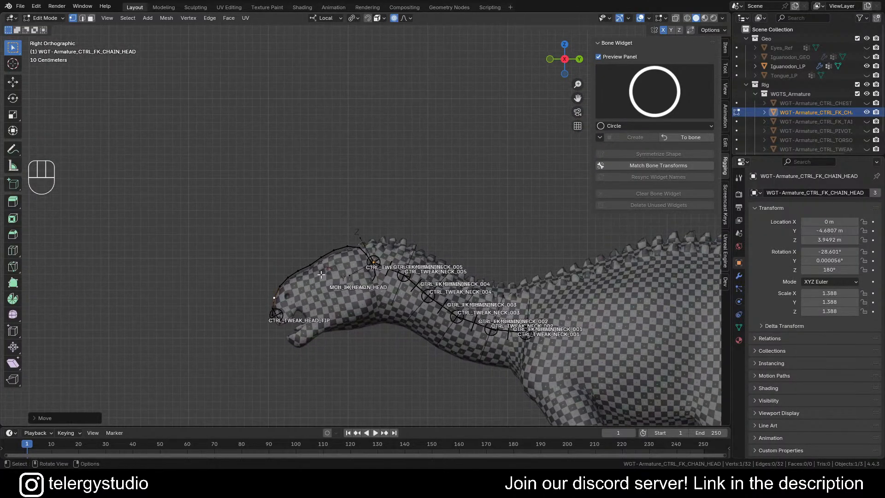
{"action": "scroll", "coordinate": [306, 279], "scroll_direction": "up", "scroll_amount": 4}
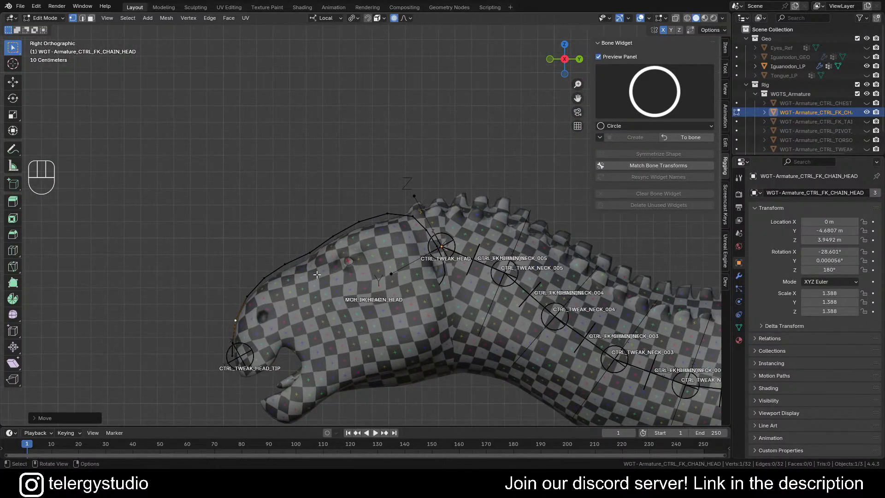
{"action": "left_click", "coordinate": [689, 137]}
- Select both overlapping head control bones and set their custom shape wire width to 2.0
{"action": "scroll", "coordinate": [295, 264], "scroll_direction": "up", "scroll_amount": 2}
{"action": "mouse_move", "coordinate": [289, 266]}
{"action": "middle_mouse_down"}
{"action": "mouse_move", "coordinate": [470, 257]}
{"action": "mouse_move", "coordinate": [296, 272]}
{"action": "middle_mouse_up"}
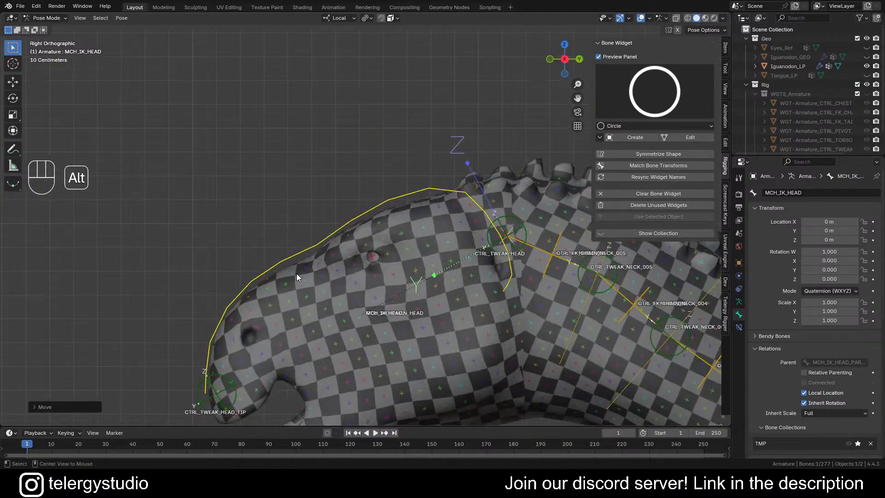
{"action": "scroll", "coordinate": [327, 237], "scroll_direction": "down", "scroll_amount": 3}
{"action": "scroll", "coordinate": [327, 237], "scroll_direction": "down", "scroll_amount": 2}
{"action": "middle_click_drag", "start_coordinate": [389, 244], "coordinate": [342, 243], "text": "shift"}
{"action": "scroll", "coordinate": [256, 237], "scroll_direction": "up", "scroll_amount": 3}
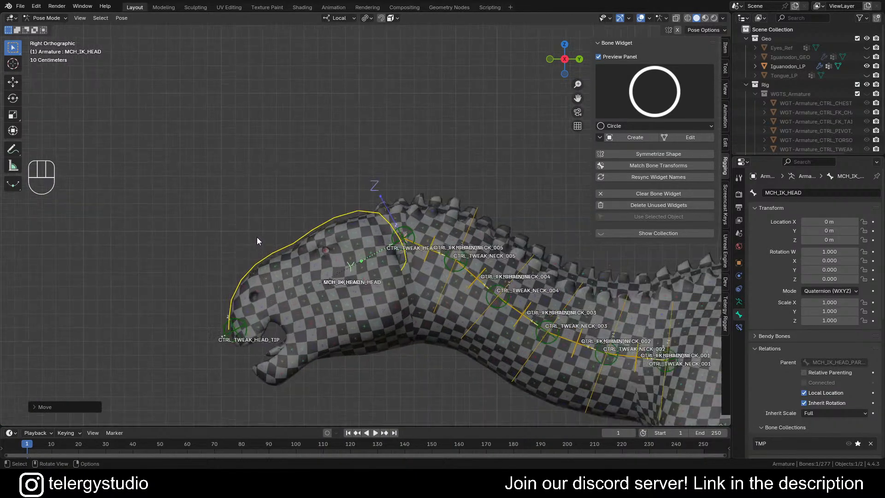
{"action": "left_click_drag", "start_coordinate": [277, 237], "coordinate": [280, 253]}
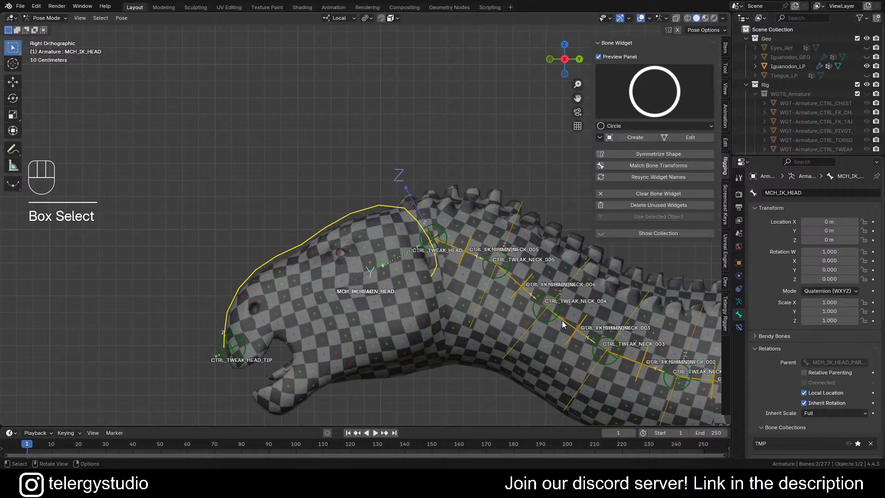
{"action": "scroll", "coordinate": [776, 315], "scroll_direction": "down", "scroll_amount": 12}
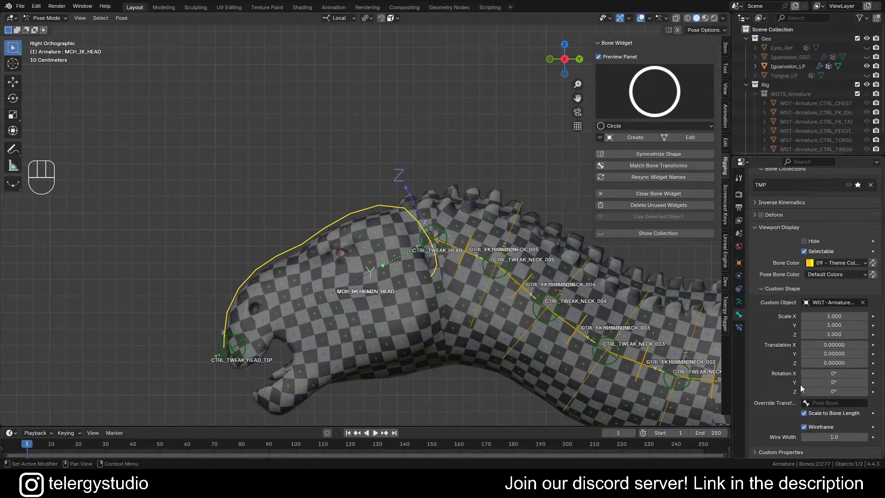
{"action": "left_click", "coordinate": [827, 437], "text": "alt"}
{"action": "type", "text": "2"}
{"action": "key", "text": "Return"}
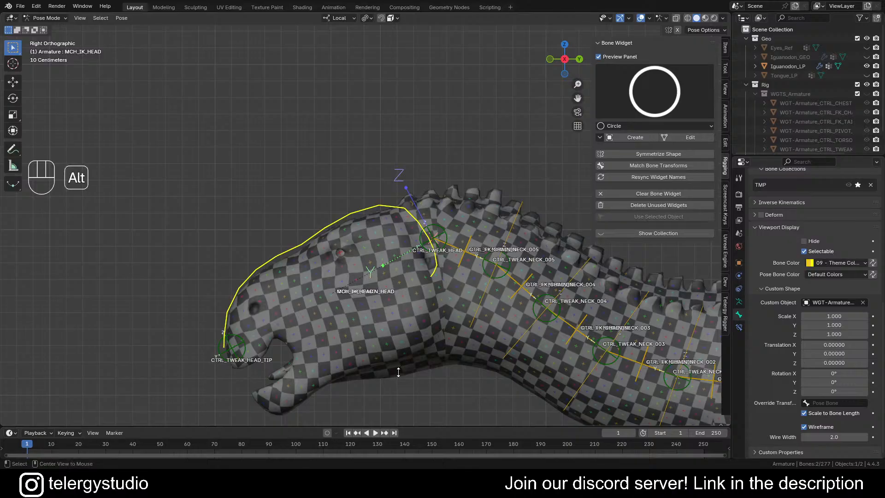
- Clear the selection, reveal any hidden bones, and examine the head outline and the neck control chain
{"action": "key", "text": "alt+a"}
{"action": "scroll", "coordinate": [376, 319], "scroll_direction": "down", "scroll_amount": 3}
{"action": "middle_click_drag", "start_coordinate": [375, 319], "coordinate": [422, 267], "text": "shift"}
{"action": "middle_click_drag", "start_coordinate": [349, 275], "coordinate": [377, 327]}
{"action": "left_click", "coordinate": [377, 336]}
{"action": "scroll", "coordinate": [329, 295], "scroll_direction": "up", "scroll_amount": 2}
{"action": "scroll", "coordinate": [363, 281], "scroll_direction": "up", "scroll_amount": 2}
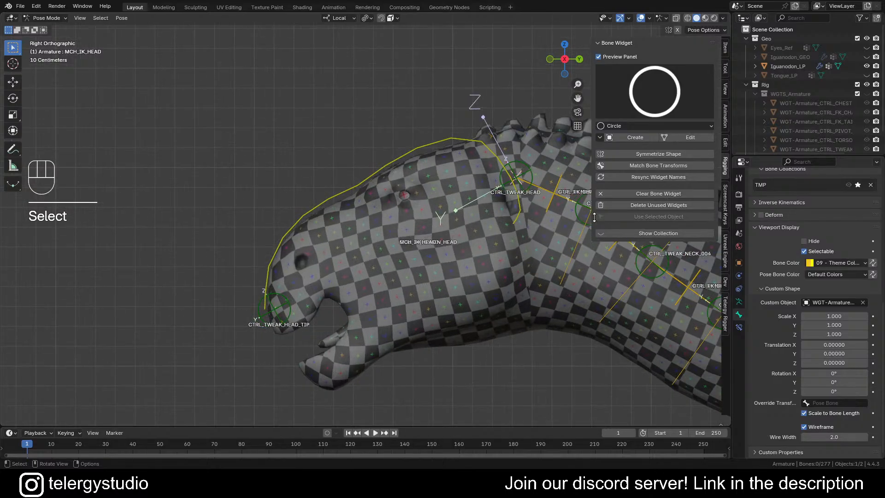
{"action": "key", "text": "alt+h"}
{"action": "key", "text": "alt+a"}
{"action": "scroll", "coordinate": [377, 276], "scroll_direction": "down", "scroll_amount": 5}
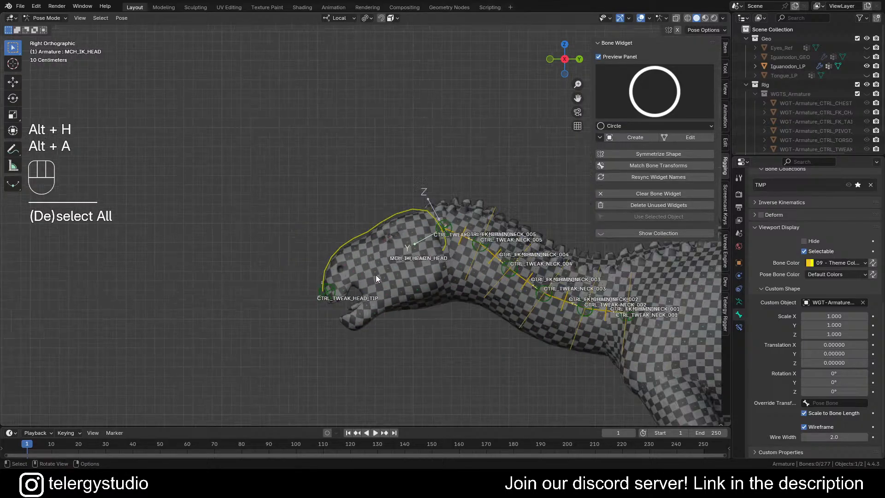
{"action": "middle_click_drag", "start_coordinate": [487, 286], "coordinate": [350, 281], "text": "shift"}
{"action": "scroll", "coordinate": [400, 287], "scroll_direction": "up", "scroll_amount": 3}
{"action": "mouse_move", "coordinate": [445, 295]}
{"action": "middle_mouse_down"}
{"action": "mouse_move", "coordinate": [345, 292]}
{"action": "mouse_move", "coordinate": [459, 298]}
{"action": "middle_mouse_up"}
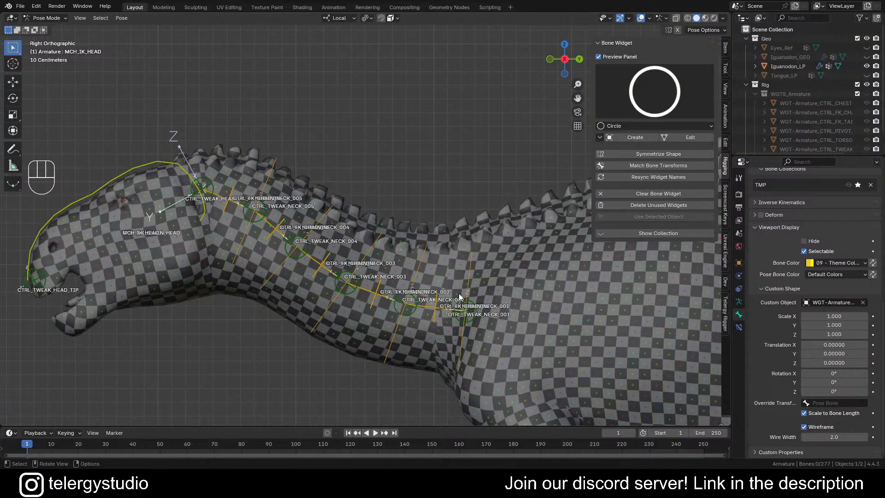
- Show the rigging add-on's bone collections and add a new top-level collection named HEAD_NECK
{"action": "left_click", "coordinate": [726, 316]}
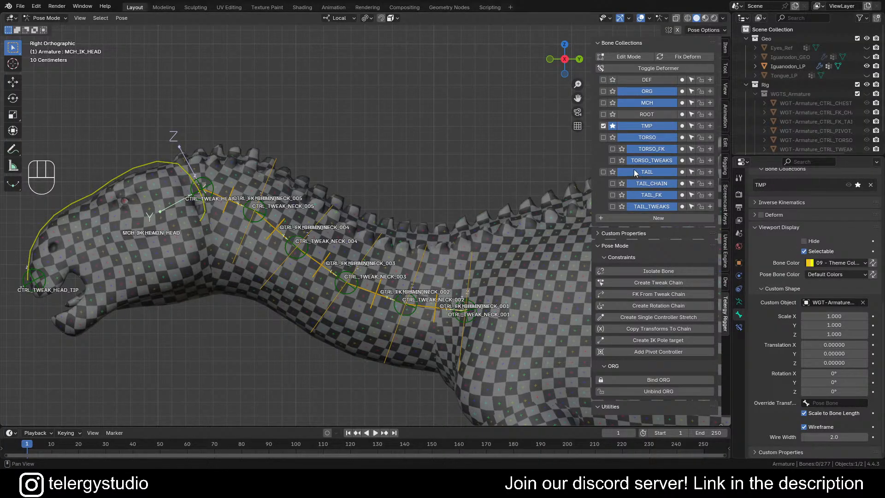
{"action": "middle_click_drag", "start_coordinate": [300, 201], "coordinate": [251, 206], "text": "shift"}
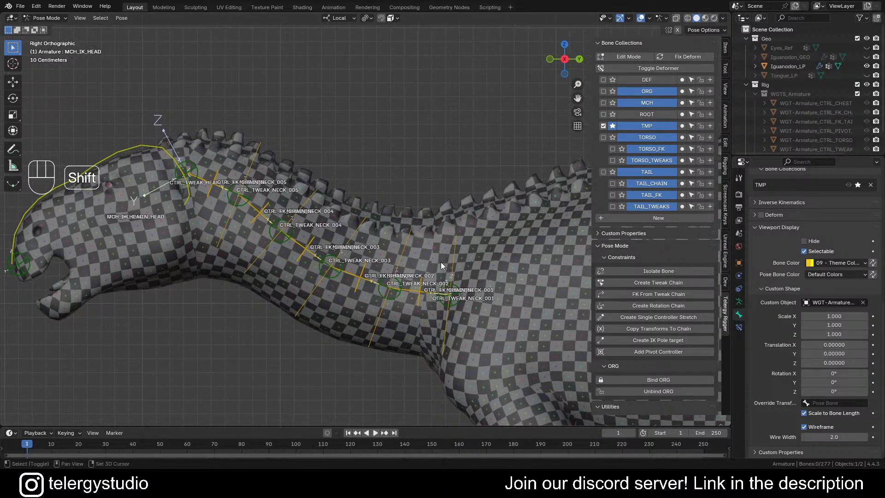
{"action": "left_click", "coordinate": [649, 219]}
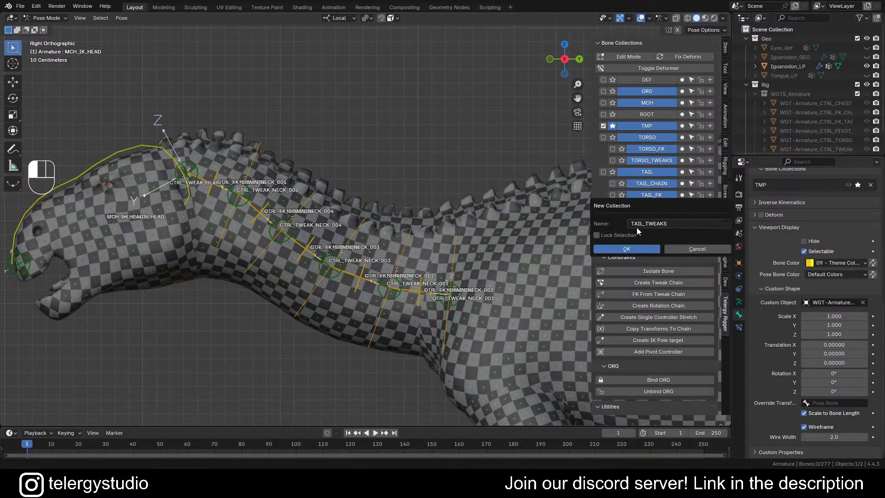
{"action": "left_click", "coordinate": [689, 225]}
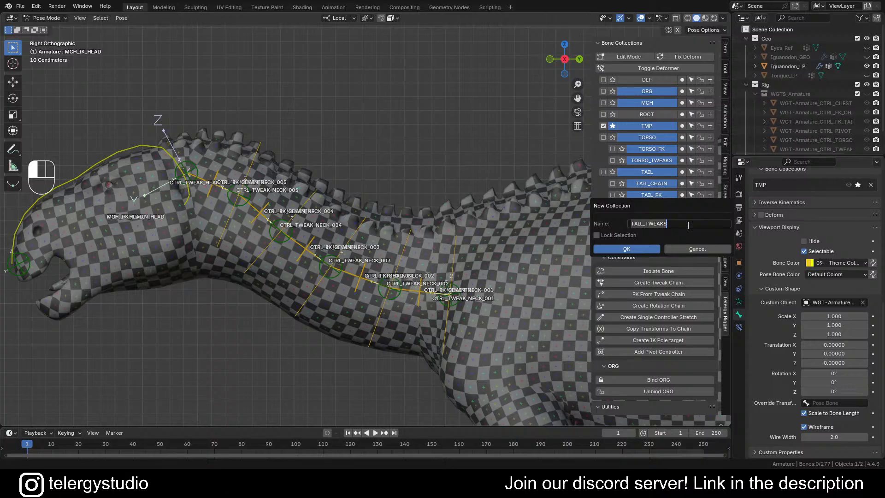
{"action": "key", "text": "shift"}
{"action": "type", "text": "HEAD_NECK"}
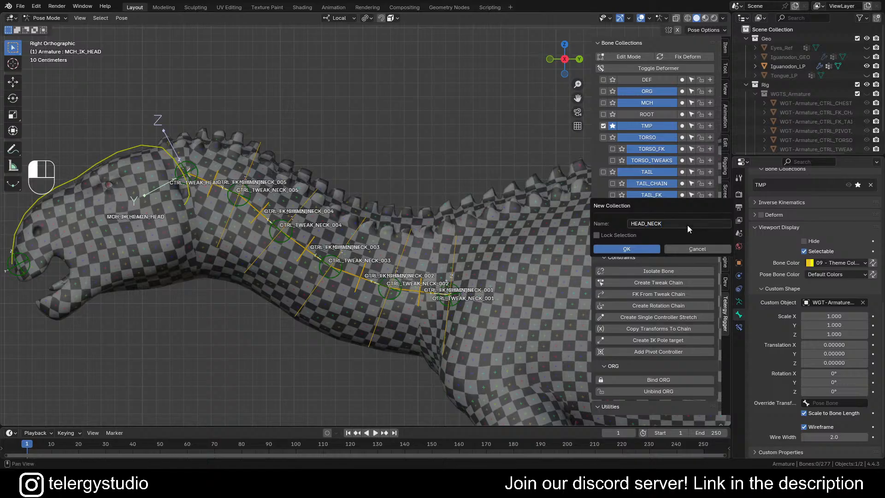
{"action": "key", "text": "Return"}
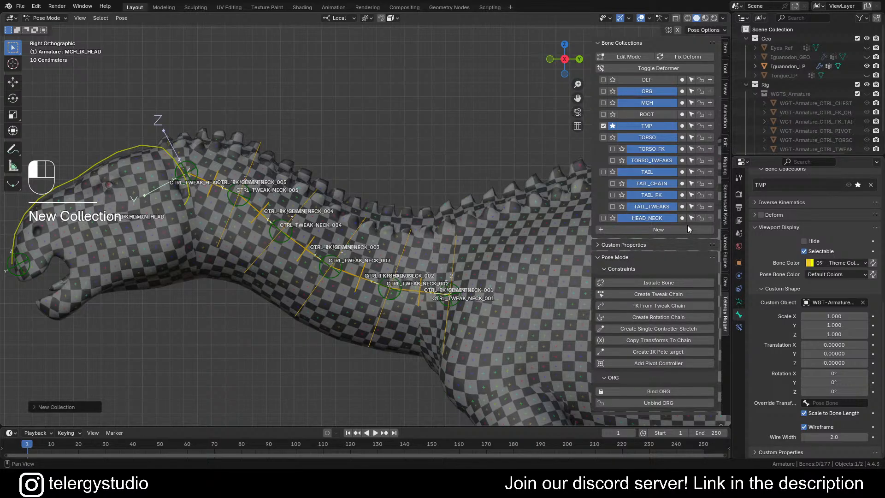
- Add a child bone collection named FACE under HEAD_NECK
{"action": "left_click", "coordinate": [689, 229]}
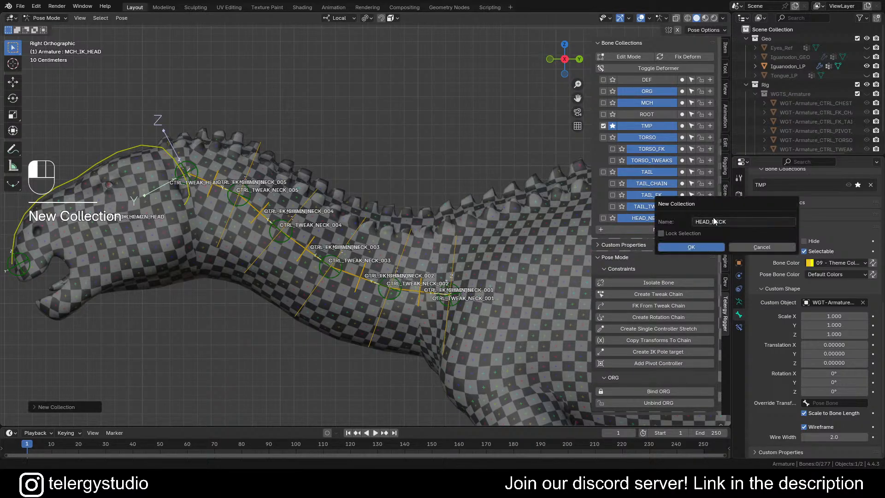
{"action": "left_click", "coordinate": [749, 221]}
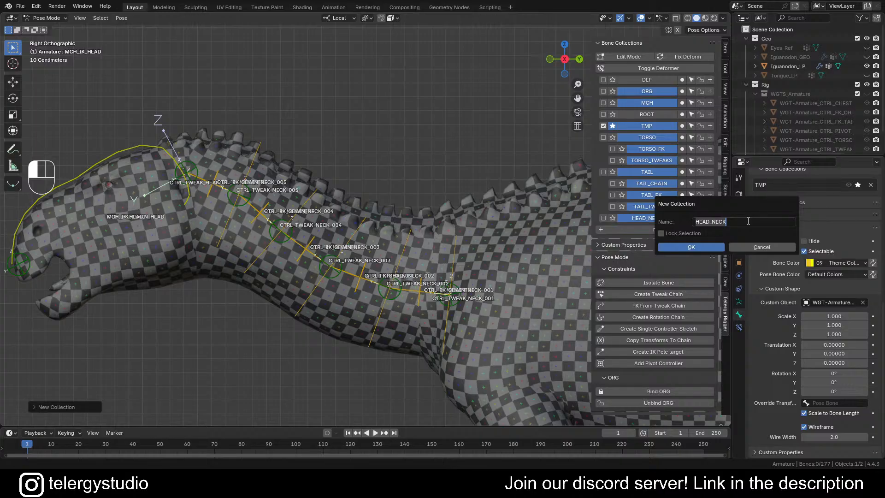
{"action": "type", "text": "HEAD"}
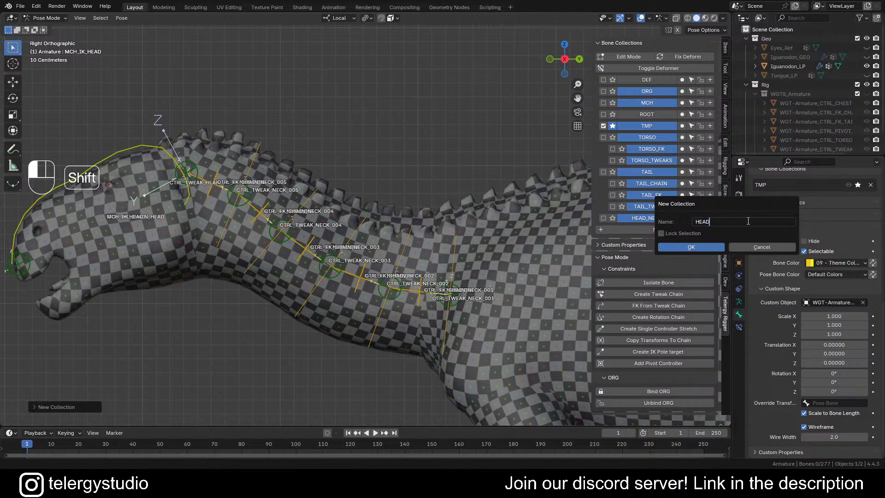
{"action": "key", "text": "BackSpace"}
{"action": "key", "text": "BackSpace"}
{"action": "key", "text": "BackSpace"}
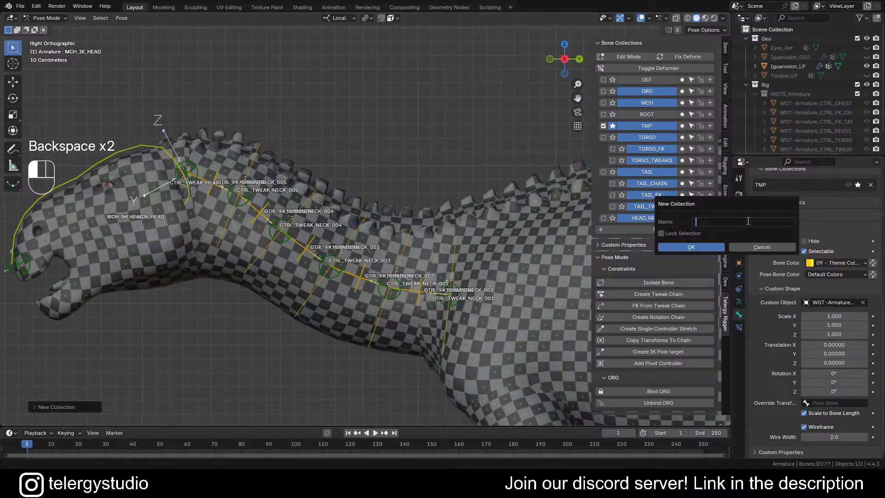
{"action": "type", "text": "FACE"}
{"action": "key", "text": "Return"}
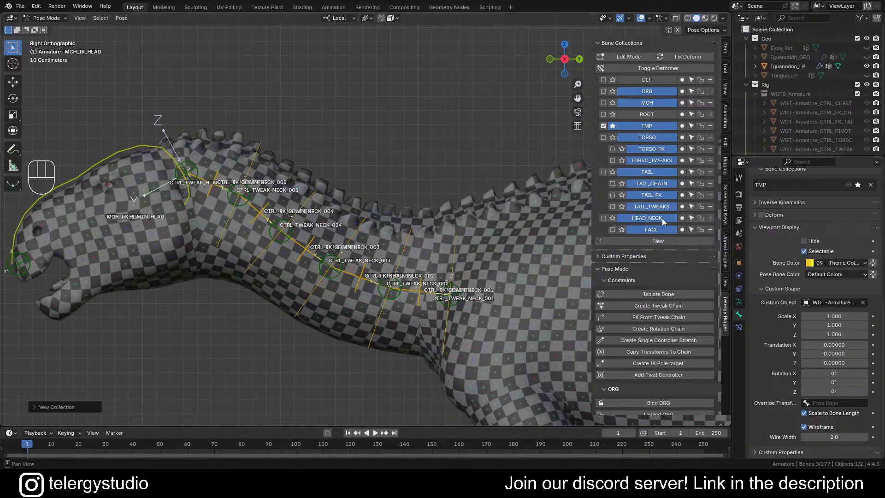
- Add a second child bone collection under HEAD_NECK and name it NECK_CHAIN
{"action": "left_click", "coordinate": [713, 217]}
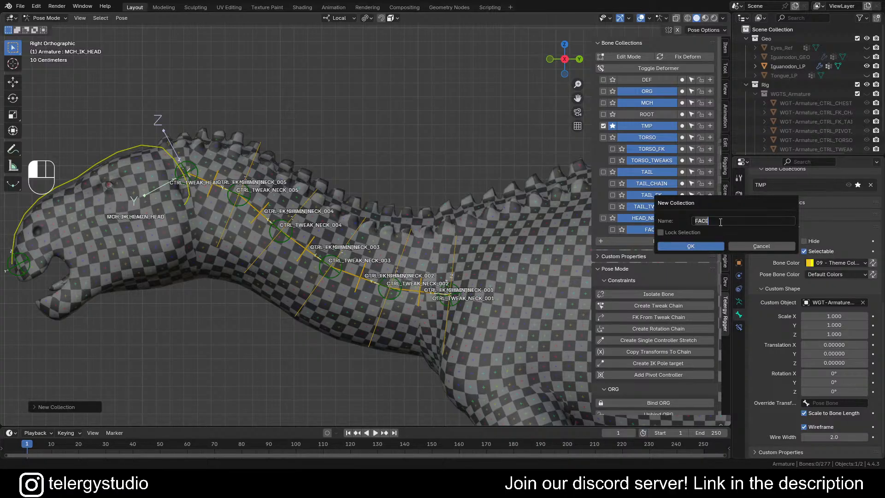
{"action": "type", "text": "NeCK"}
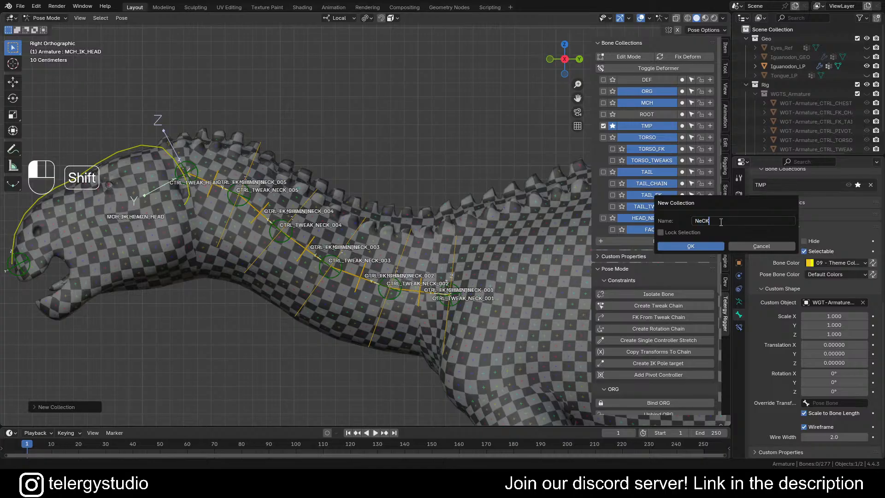
{"action": "key", "text": "ctrl+a"}
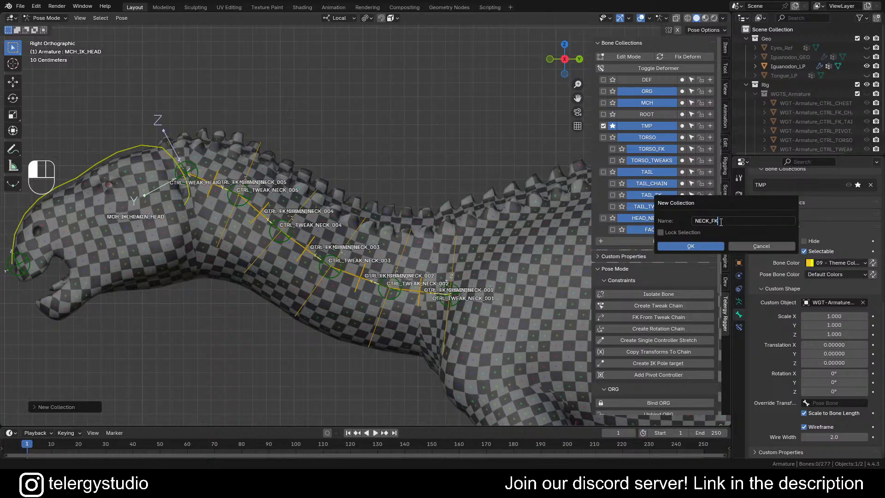
{"action": "key", "text": "BackSpace"}
{"action": "type", "text": "CHAIN"}
{"action": "key", "text": "Return"}
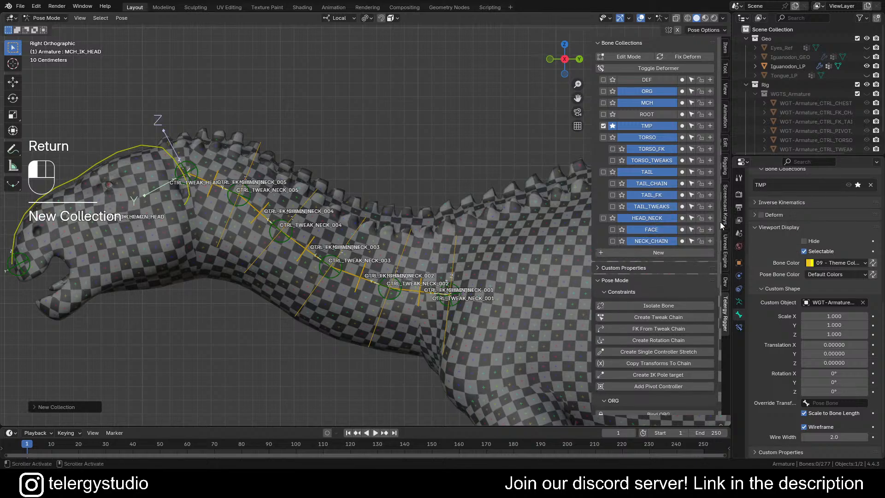
- Add another child bone collection under HEAD_NECK and name it NECK_FK
{"action": "left_click", "coordinate": [710, 218]}
{"action": "left_click", "coordinate": [735, 222]}
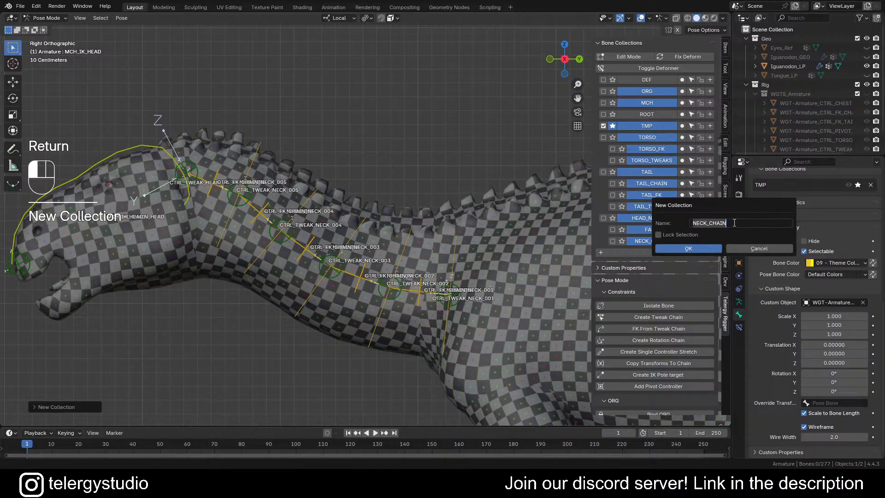
{"action": "left_click", "coordinate": [735, 223]}
{"action": "key", "text": "BackSpace"}
{"action": "key", "text": "BackSpace"}
{"action": "key", "text": "BackSpace"}
{"action": "key", "text": "BackSpace"}
{"action": "key", "text": "BackSpace"}
{"action": "type", "text": "F"}
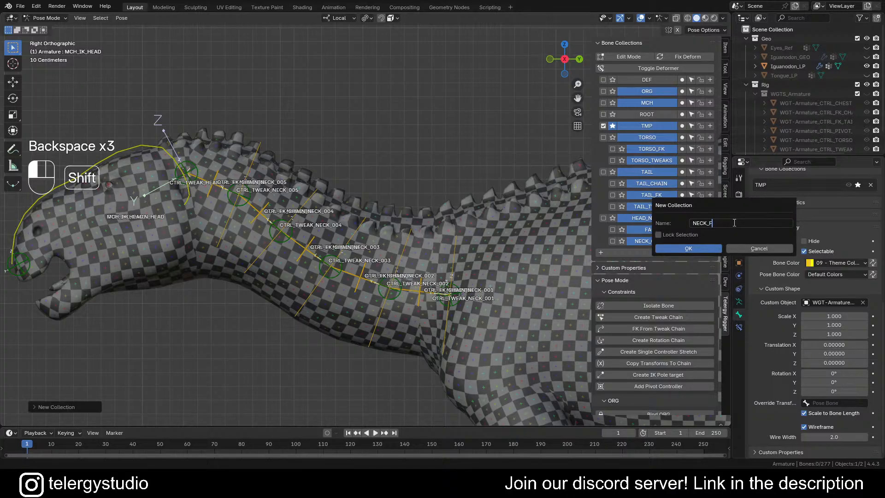
{"action": "type", "text": "K"}
{"action": "key", "text": "Return"}
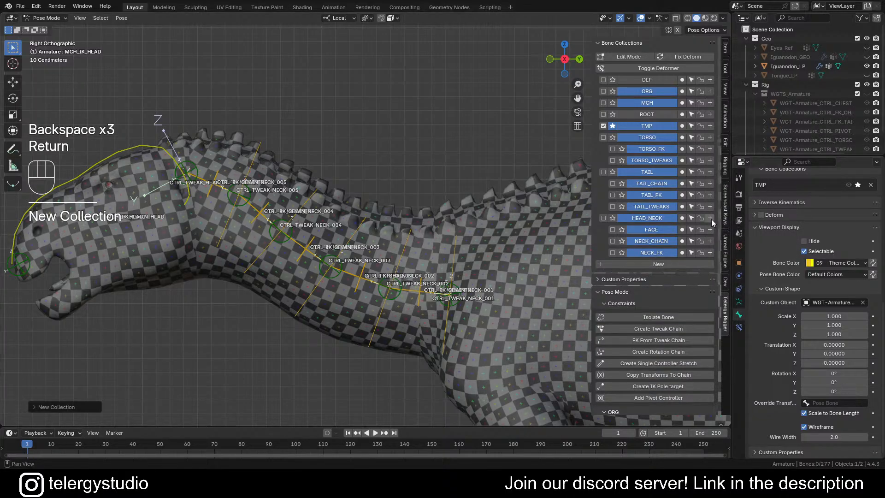
- Add a child bone collection for the IK bones under HEAD_NECK and name it NECK_IK
{"action": "left_click", "coordinate": [711, 218]}
{"action": "left_click", "coordinate": [736, 222]}
{"action": "key", "text": "BackSpace"}
{"action": "key", "text": "BackSpace"}
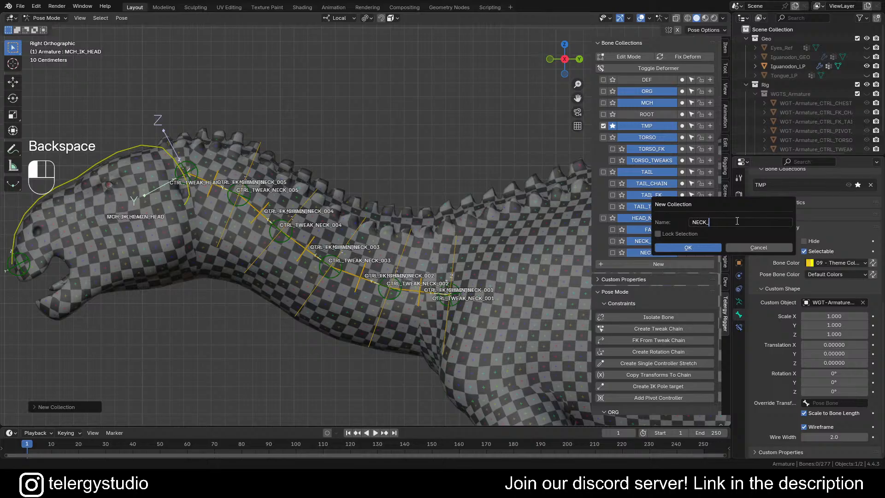
{"action": "type", "text": "IK"}
{"action": "key", "text": "Return"}
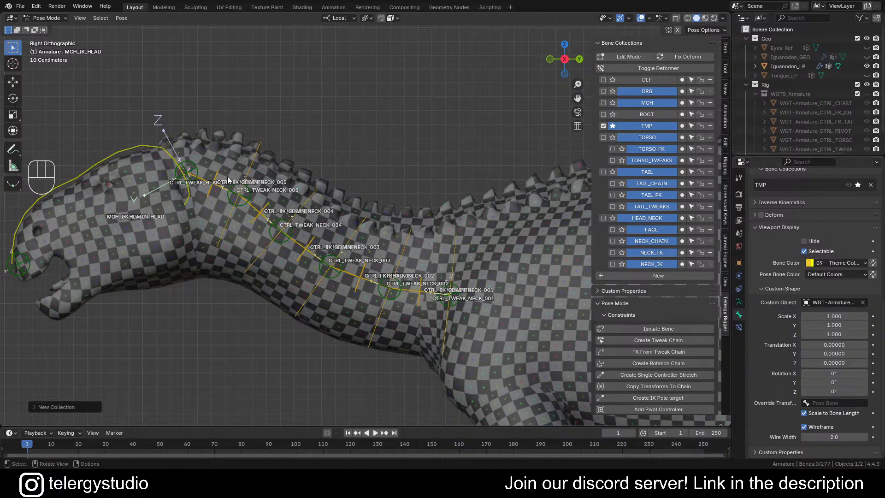
{"action": "middle_click_drag", "start_coordinate": [289, 186], "coordinate": [314, 190], "text": "shift"}
{"action": "key", "text": "ctrl+f"}
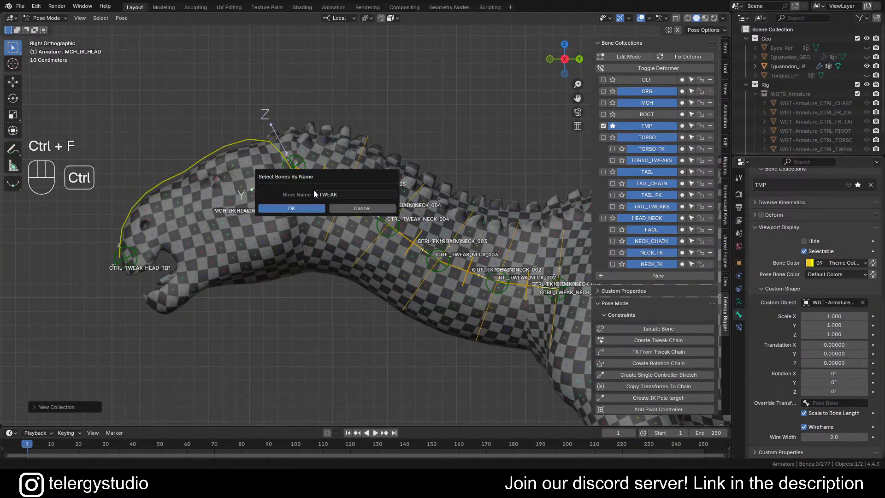
{"action": "left_click", "coordinate": [350, 194]}
{"action": "type", "text": "MCH_S"}
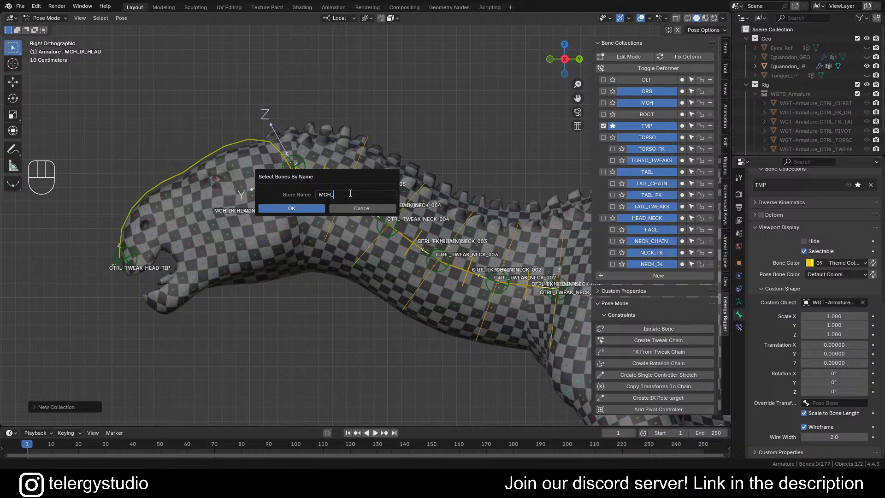
{"action": "key", "text": "BackSpace"}
{"action": "key", "text": "BackSpace"}
{"action": "key", "text": "Escape"}
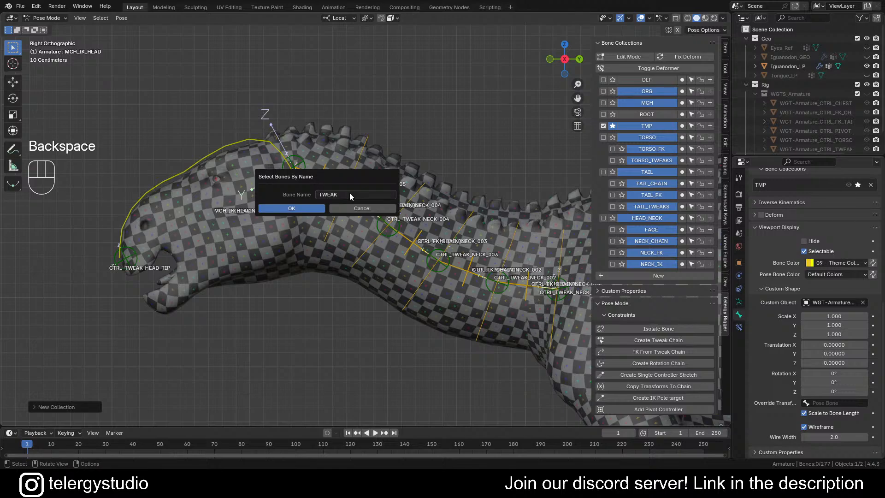
{"action": "key", "text": "Escape"}
- Select the bones whose names contain FK, assign them to the NECK_FK collection and hide them
{"action": "key", "text": "ctrl+f"}
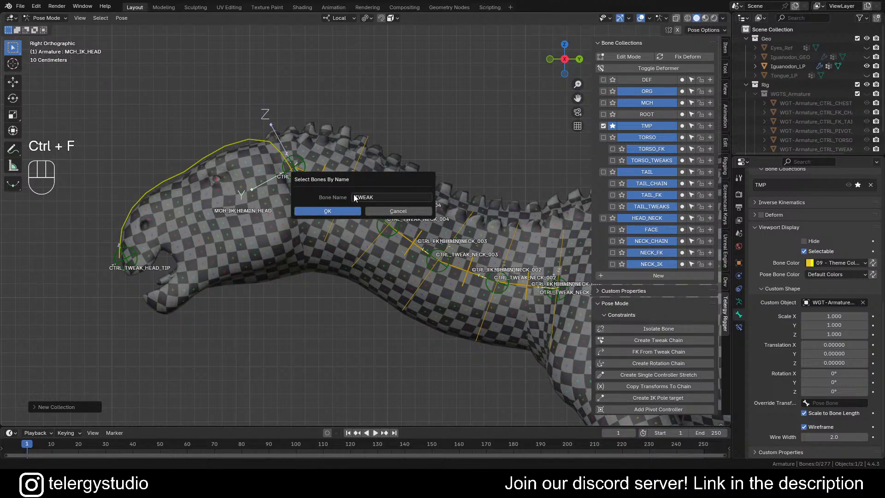
{"action": "left_click", "coordinate": [379, 198]}
{"action": "type", "text": "FK"}
{"action": "key", "text": "Return"}
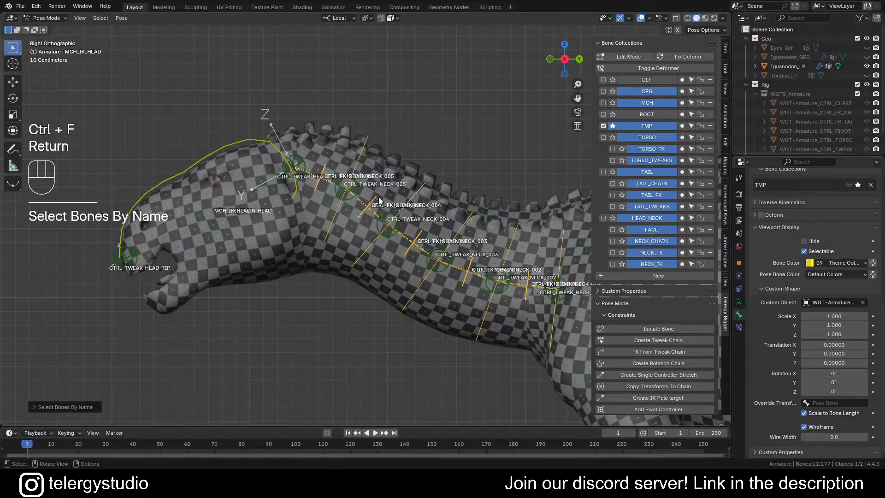
{"action": "left_click", "coordinate": [683, 254]}
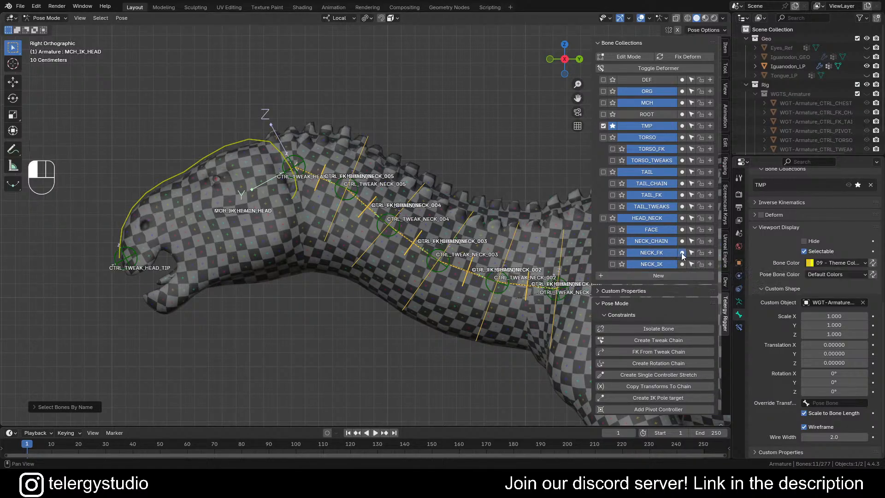
{"action": "left_click", "coordinate": [304, 319]}
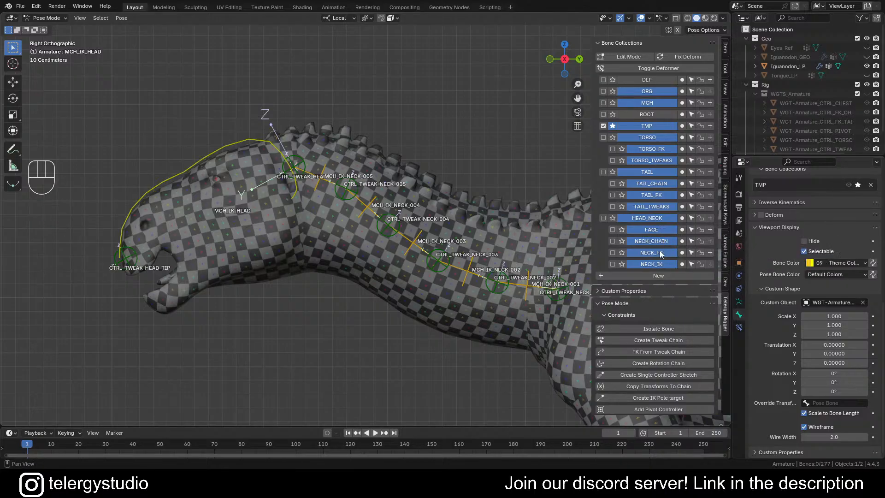
- Add a child bone collection for the tweak controls under HEAD_NECK and name it NECK_TWEAKS
{"action": "left_click", "coordinate": [710, 219]}
{"action": "left_click", "coordinate": [726, 221]}
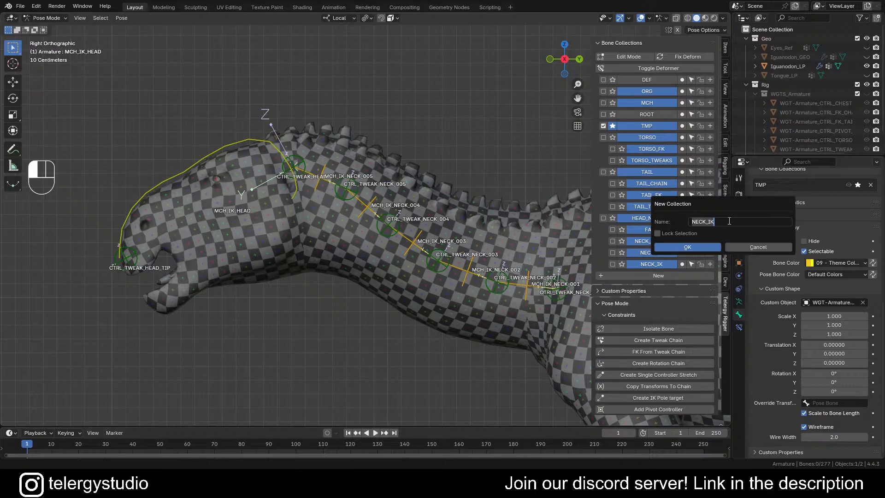
{"action": "key", "text": "shift"}
{"action": "type", "text": "NECK"}
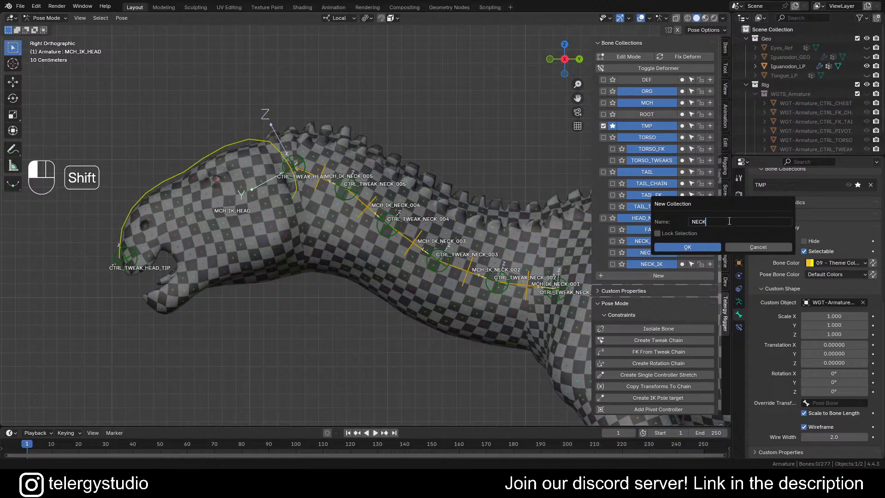
{"action": "type", "text": "_TWEAKS"}
{"action": "key", "text": "Return"}
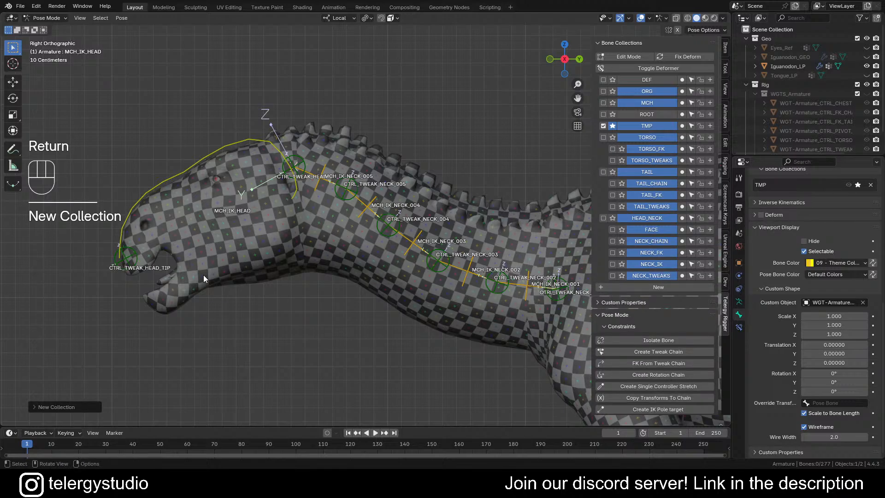
- Select the bones whose names contain TWEAK, assign them to the NECK_TWEAKS collection and hide them
{"action": "key", "text": "ctrl+f"}
{"action": "type", "text": "T"}
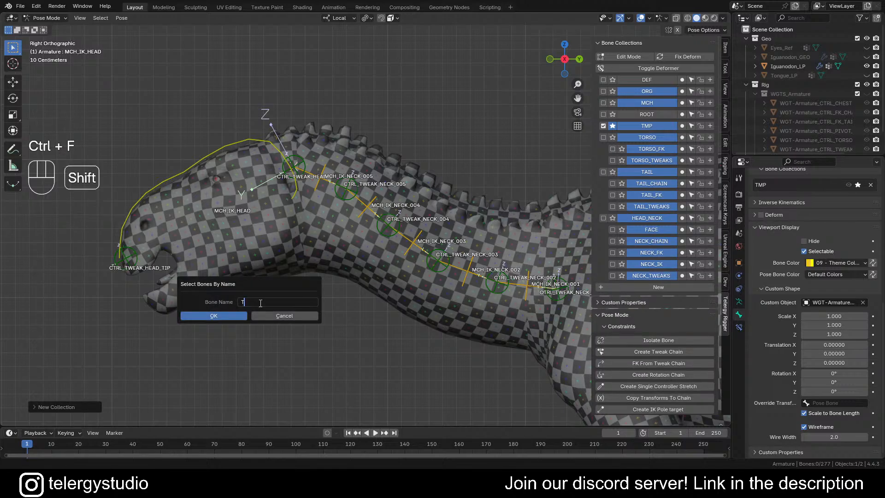
{"action": "type", "text": "WEAK"}
{"action": "key", "text": "Return"}
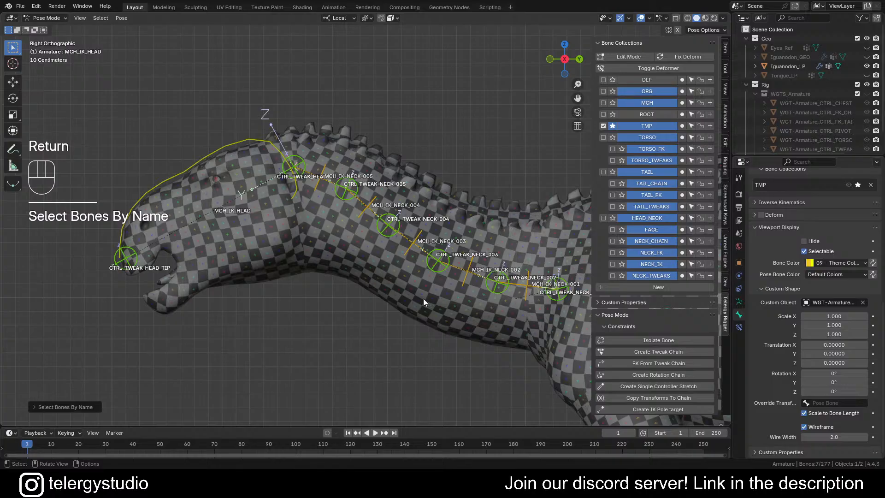
{"action": "left_click", "coordinate": [682, 276]}
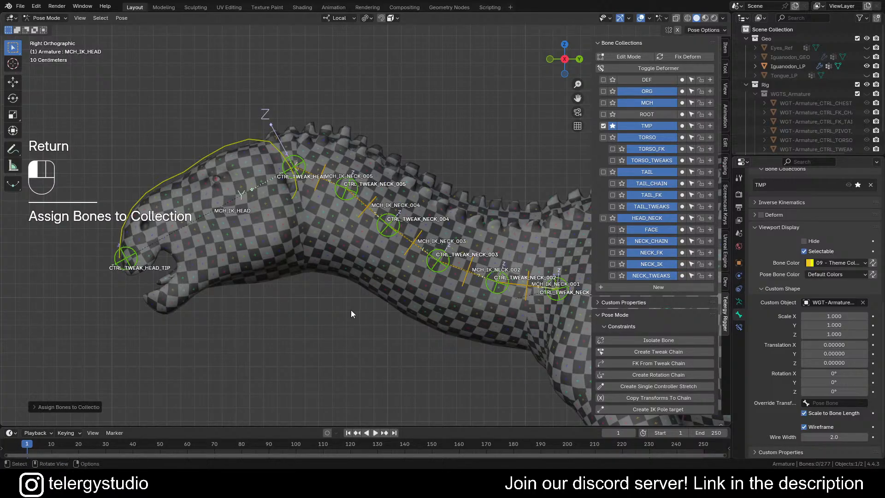
{"action": "left_click", "coordinate": [251, 289]}
- Select the MCH_IK head bone and the five MCH_IK neck bones, and assign them to the NECK_IK collection
{"action": "middle_click_drag", "start_coordinate": [307, 243], "coordinate": [278, 258], "text": "shift"}
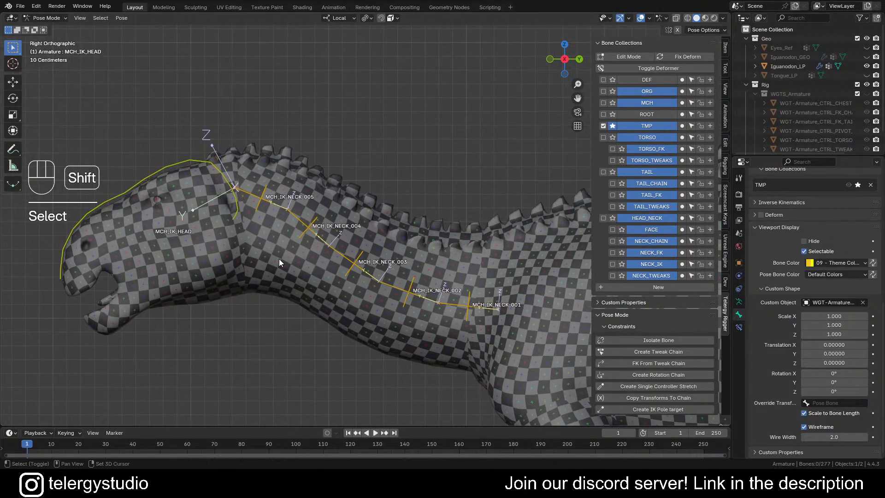
{"action": "left_click", "coordinate": [240, 207]}
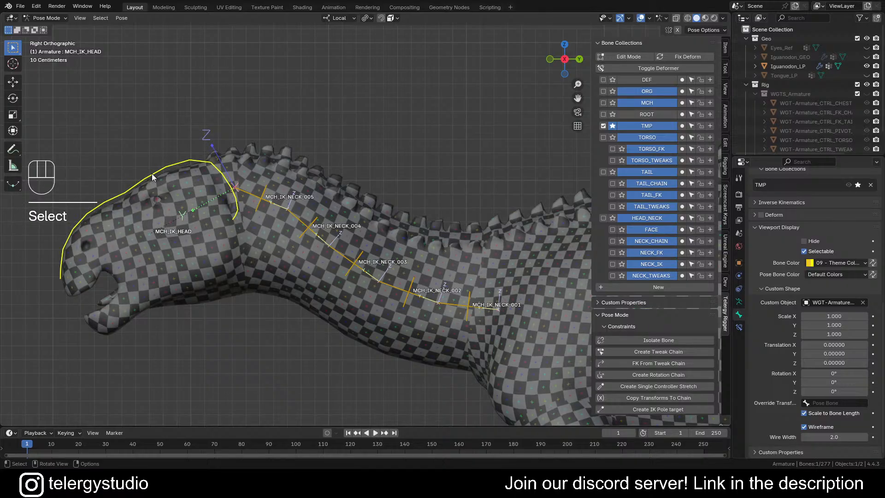
{"action": "scroll", "coordinate": [151, 174], "scroll_direction": "down", "scroll_amount": 2}
{"action": "left_click_drag", "start_coordinate": [149, 163], "coordinate": [431, 322]}
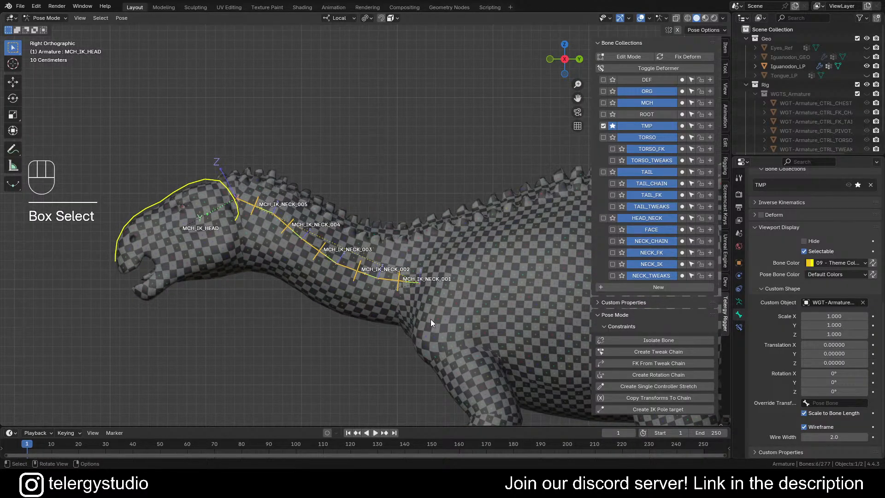
{"action": "left_click", "coordinate": [682, 264]}
{"action": "left_click", "coordinate": [473, 209]}
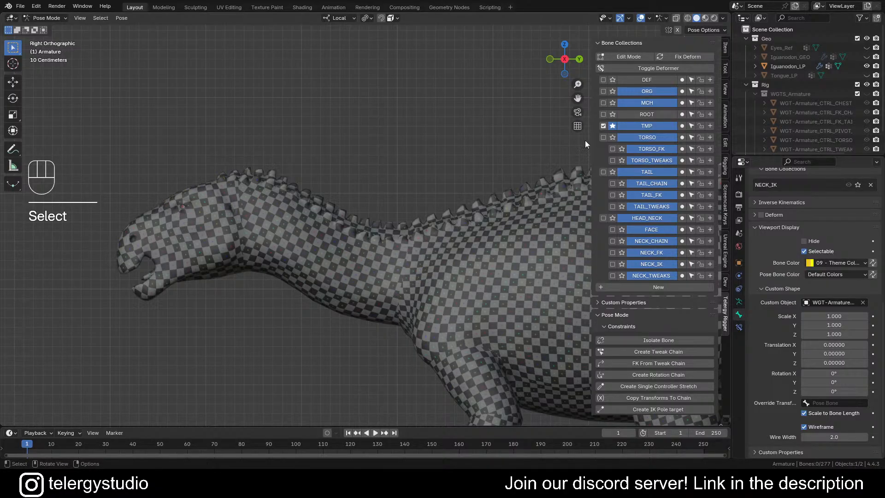
- Turn off solo for the TMP bone collection and save the Blender file
{"action": "left_click", "coordinate": [613, 126]}
{"action": "scroll", "coordinate": [308, 150], "scroll_direction": "down", "scroll_amount": 2}
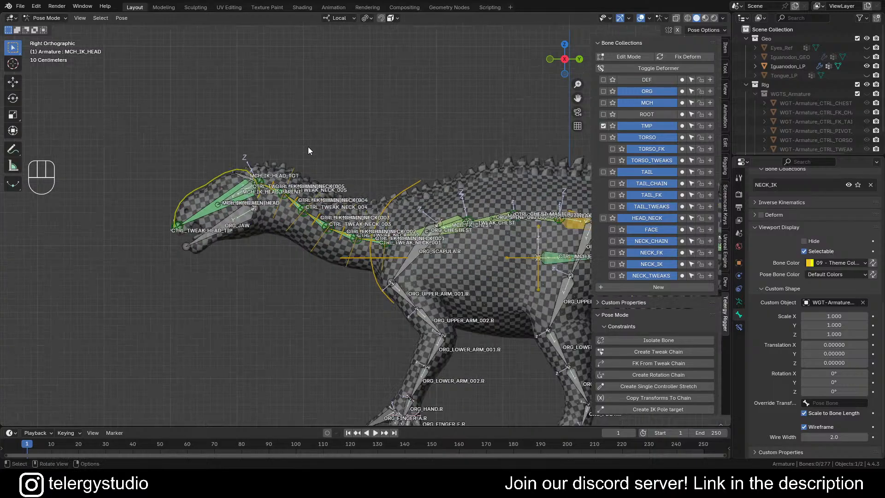
{"action": "scroll", "coordinate": [307, 147], "scroll_direction": "down", "scroll_amount": 1}
{"action": "middle_click_drag", "start_coordinate": [380, 176], "coordinate": [308, 175], "text": "shift"}
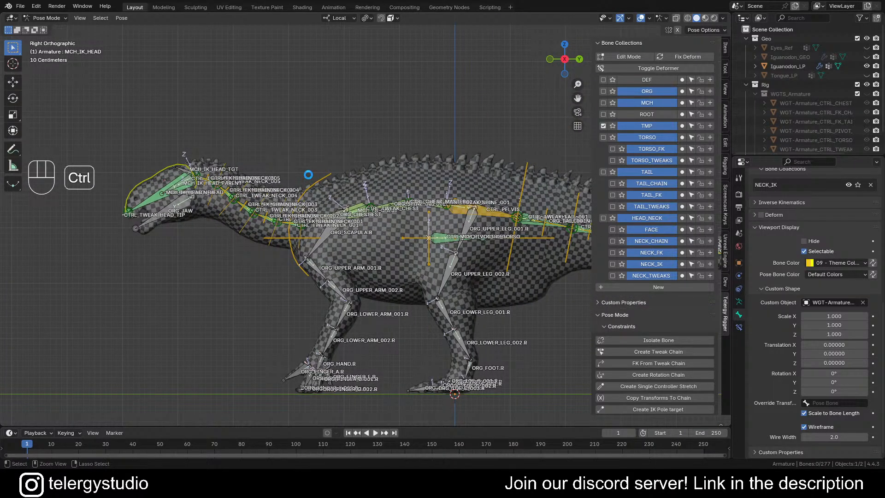
{"action": "key", "text": "ctrl+s"}
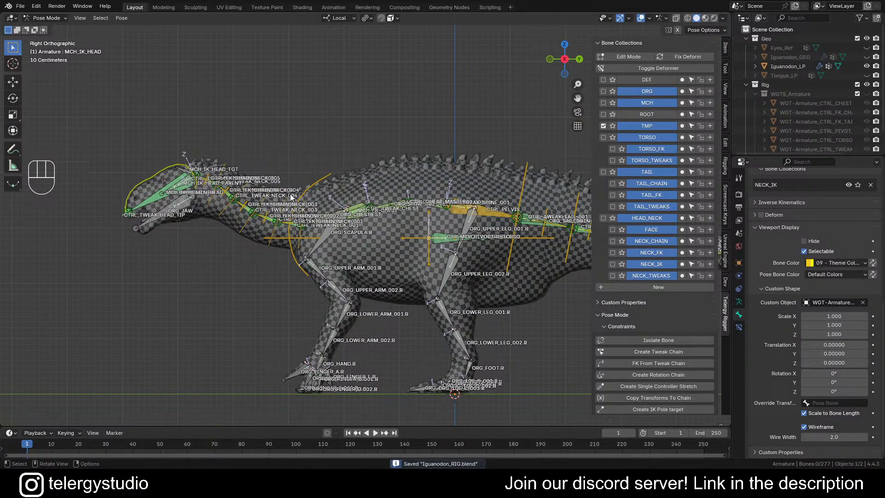
{"action": "middle_click_drag", "start_coordinate": [309, 175], "coordinate": [319, 224]}
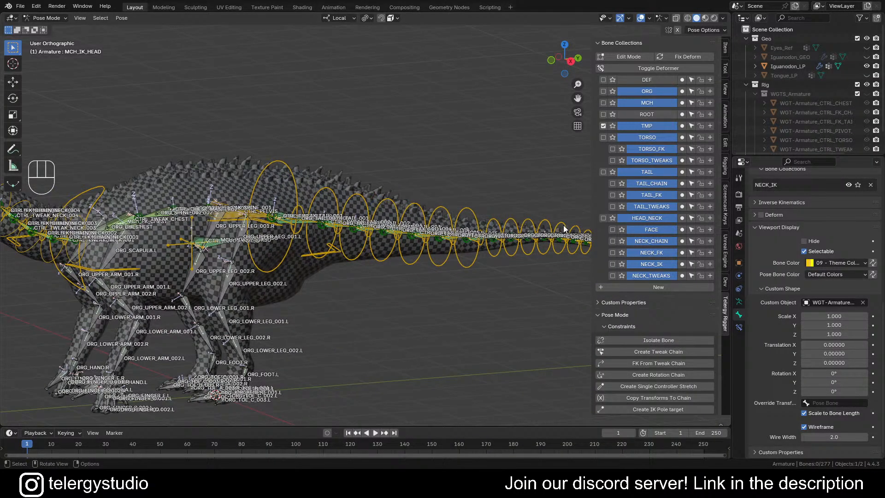